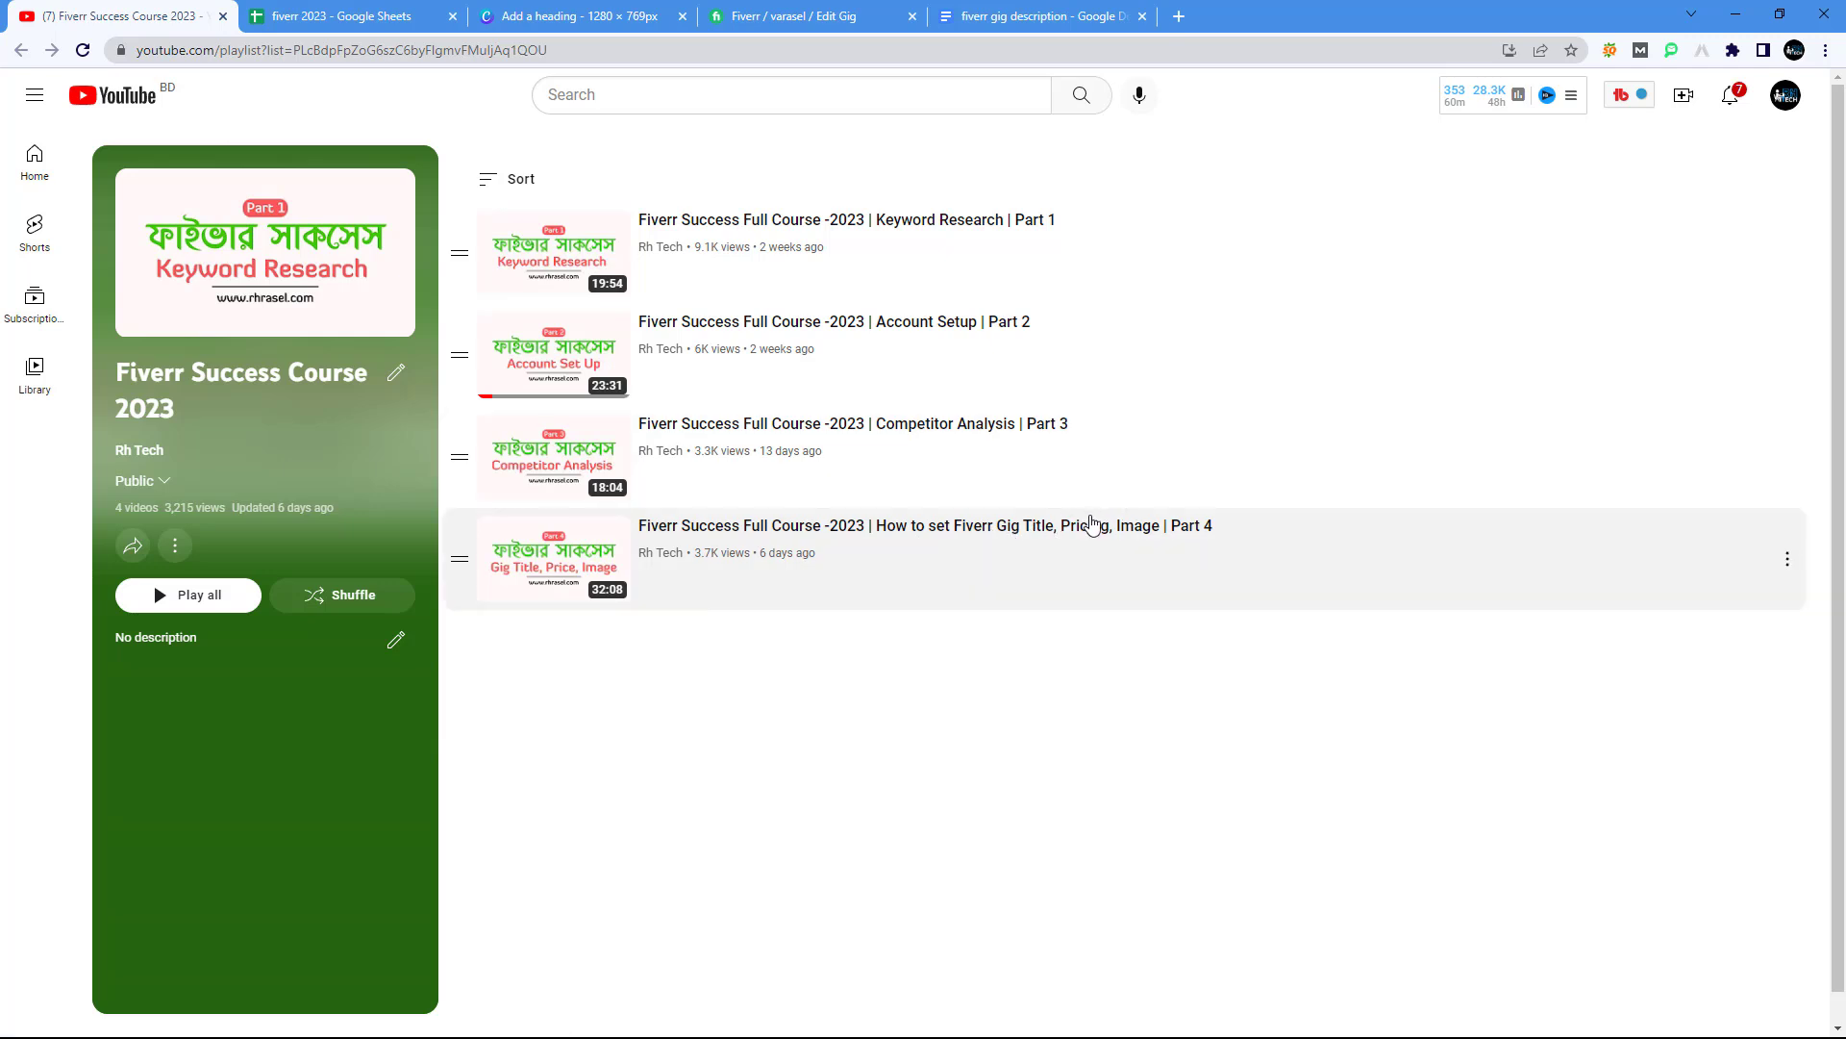
Step: Switch to the Fiverr gig editor and save its Overview and Pricing stages to reach Description & FAQ
click(781, 17)
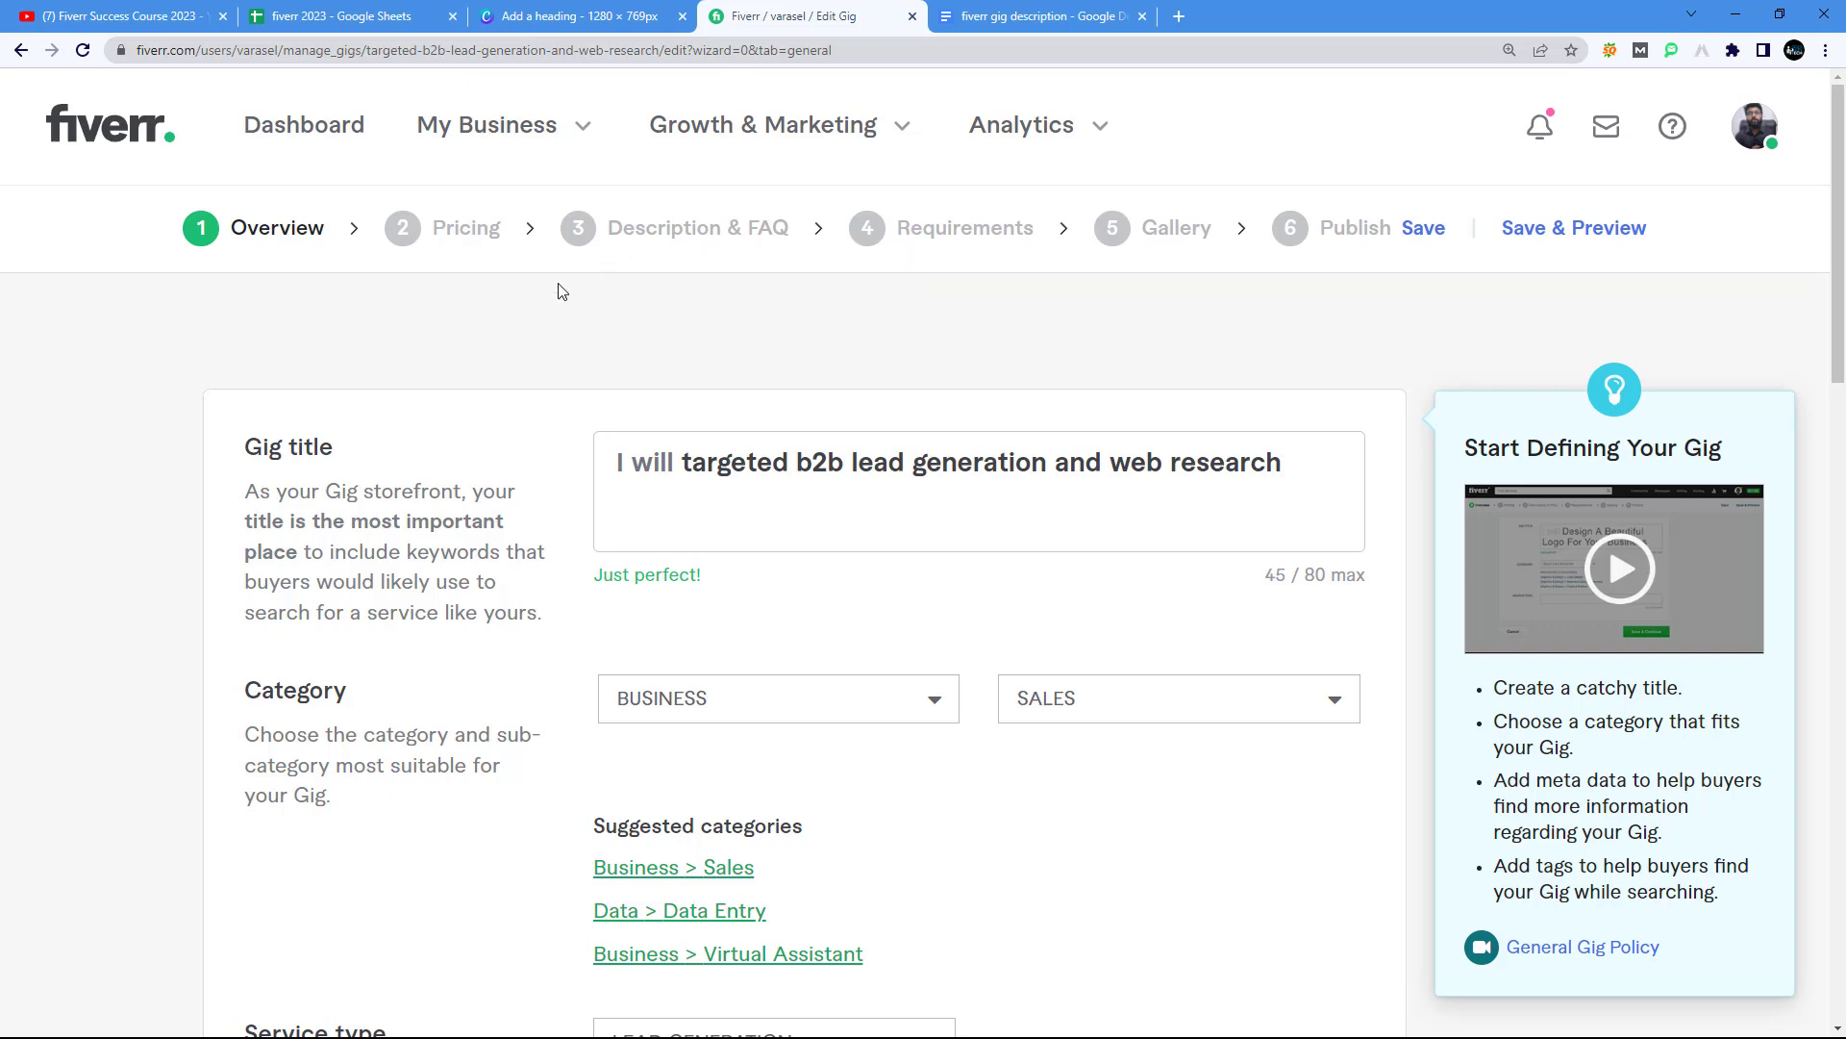
scroll(558, 375, down, 12)
scroll(738, 480, down, 2)
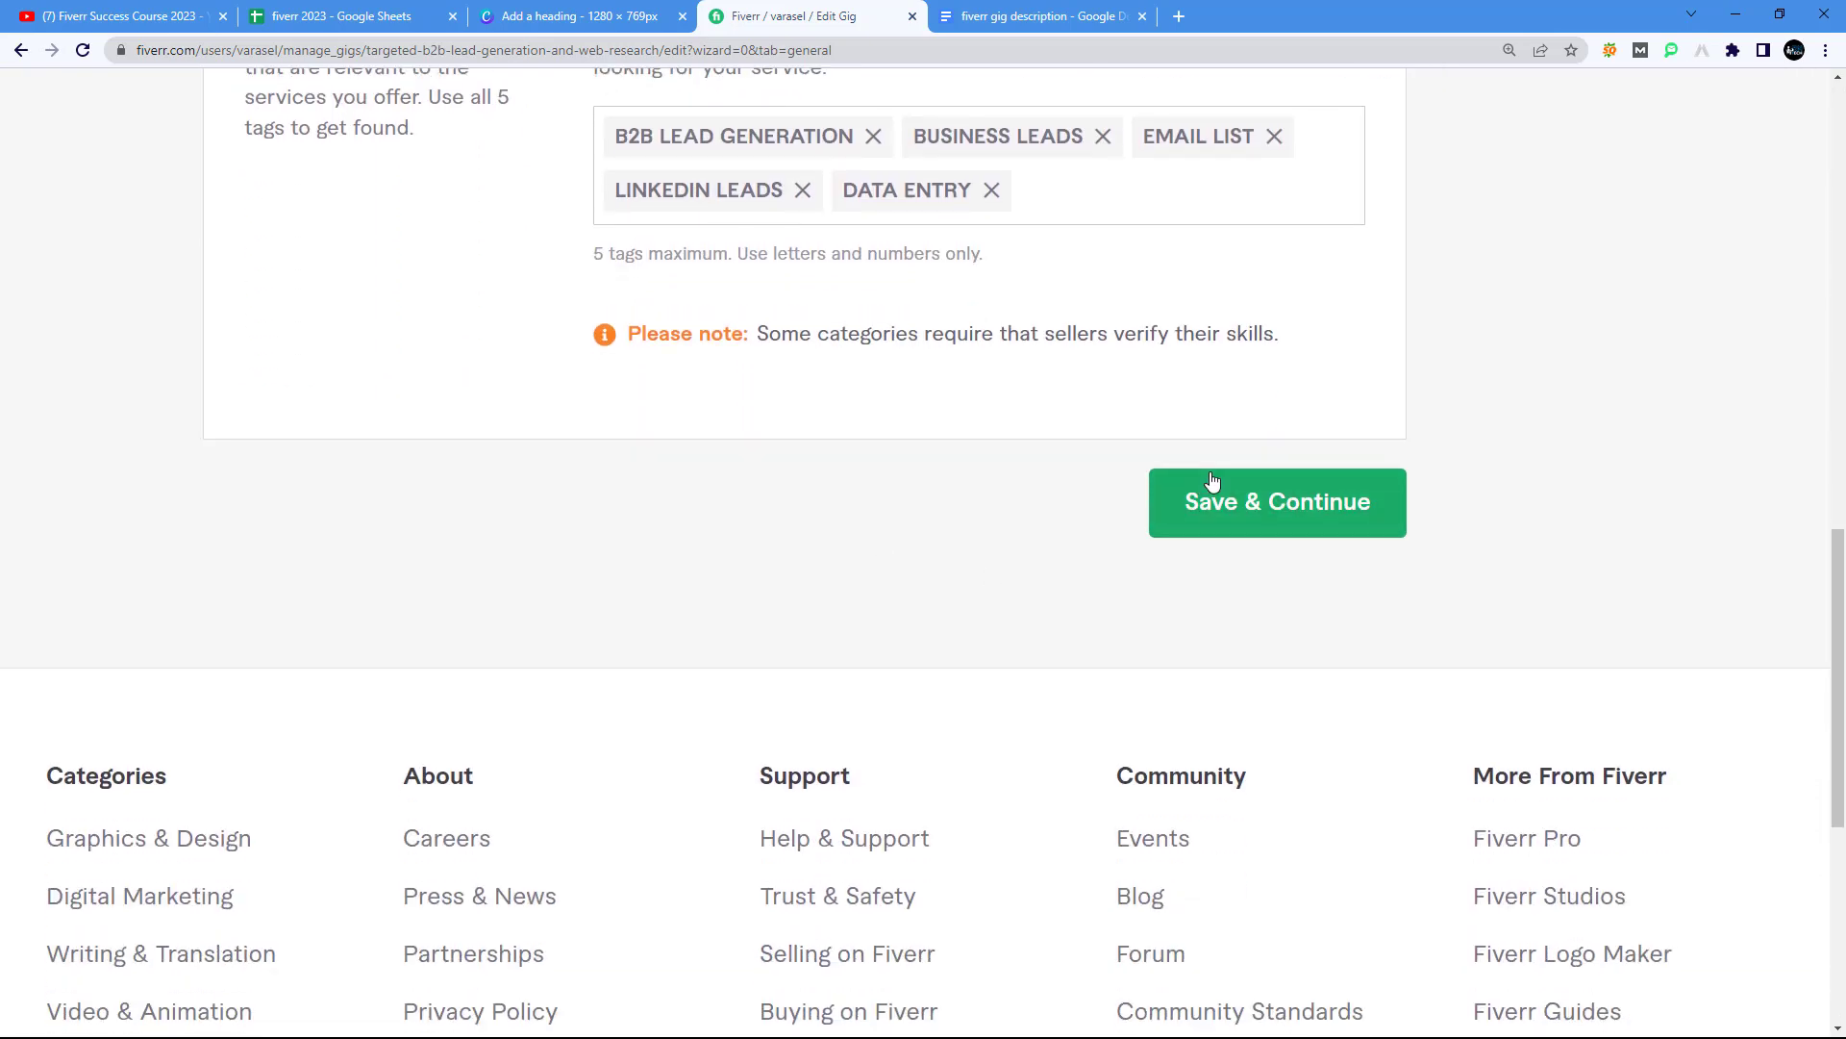
click(1203, 499)
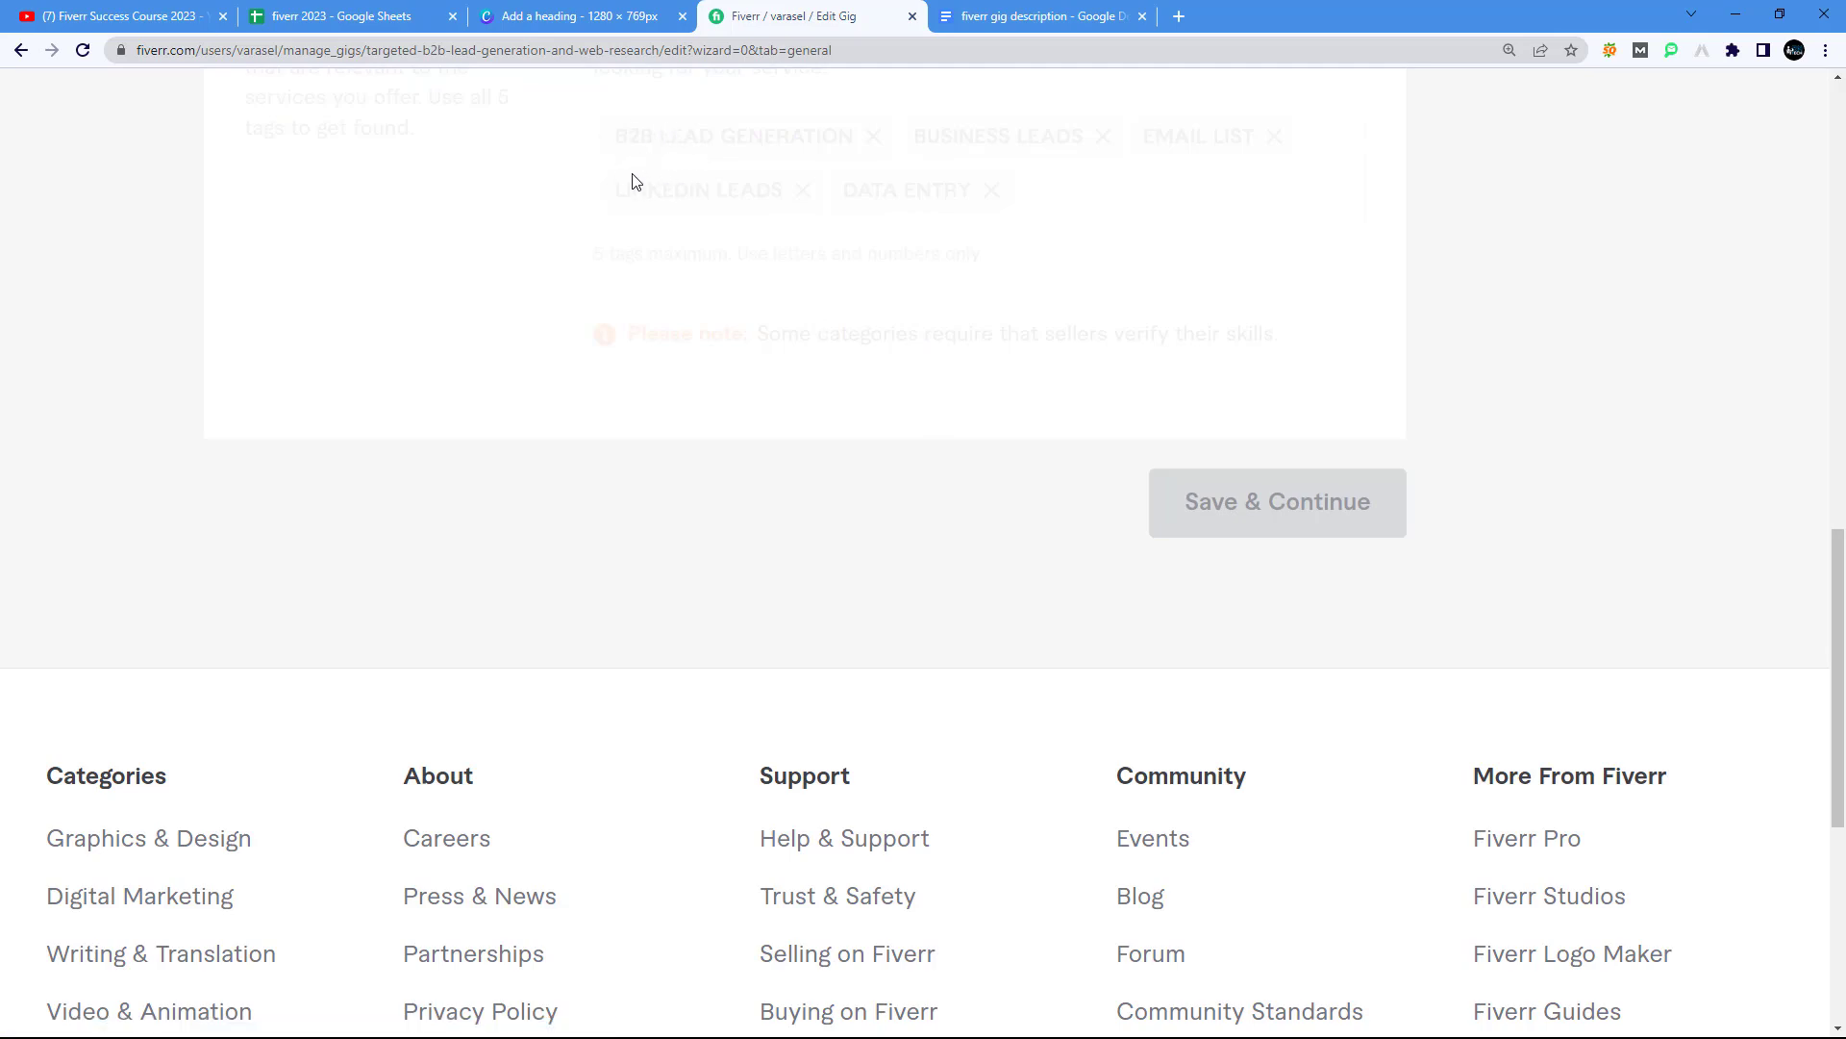
scroll(824, 395, down, 7)
scroll(1113, 520, down, 5)
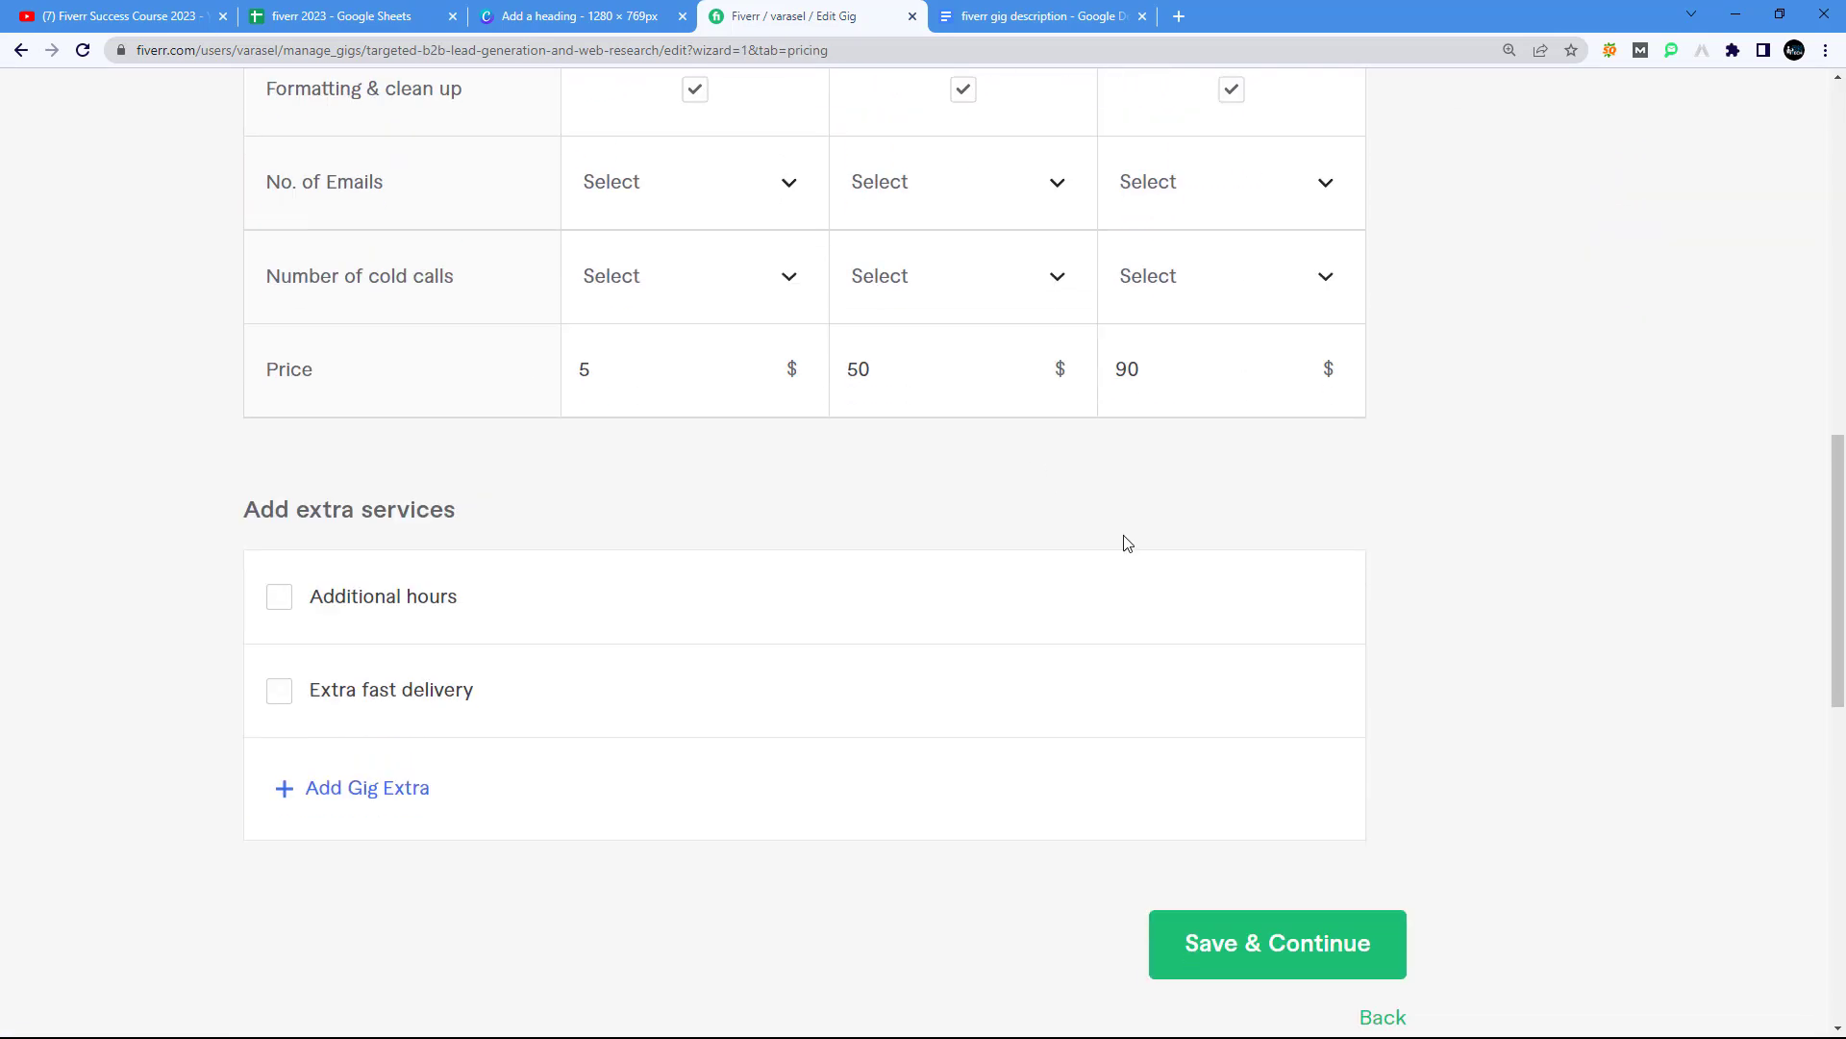
click(1197, 754)
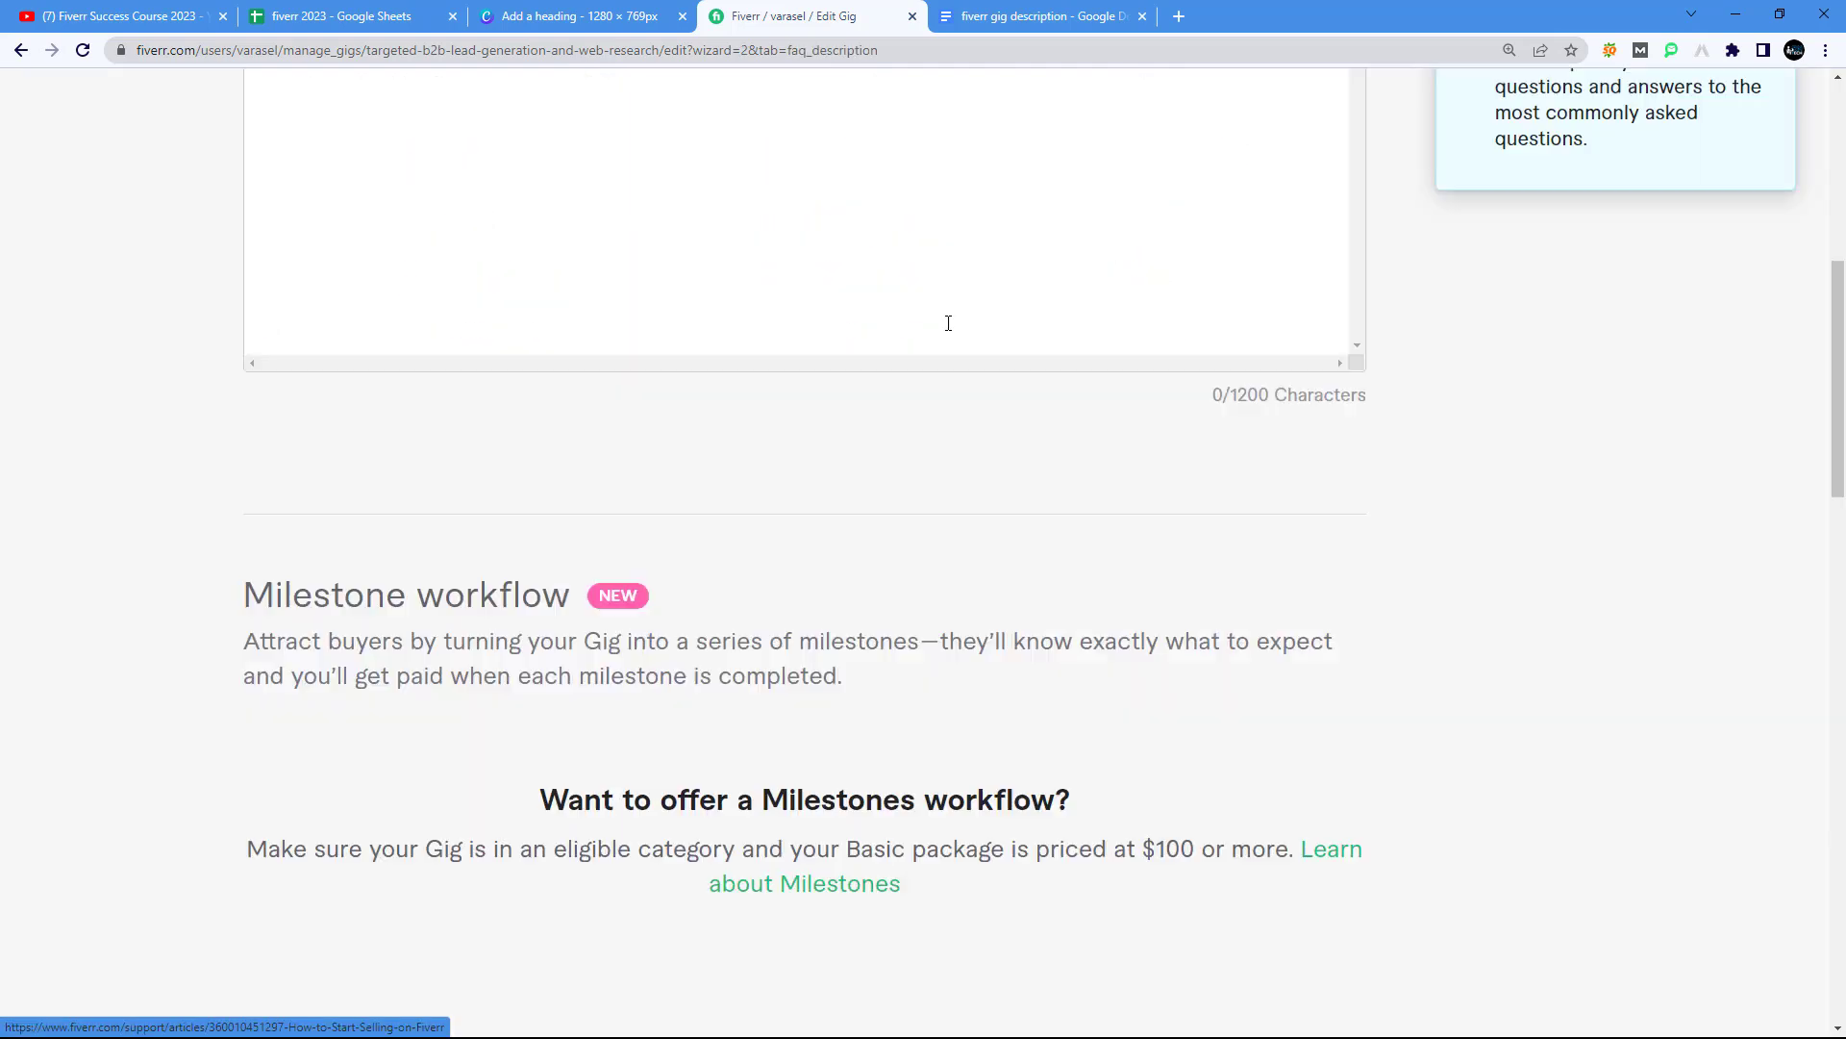
Step: Read the guidance note beside the gig description field on how to explain the gig
scroll(627, 344, down, 3)
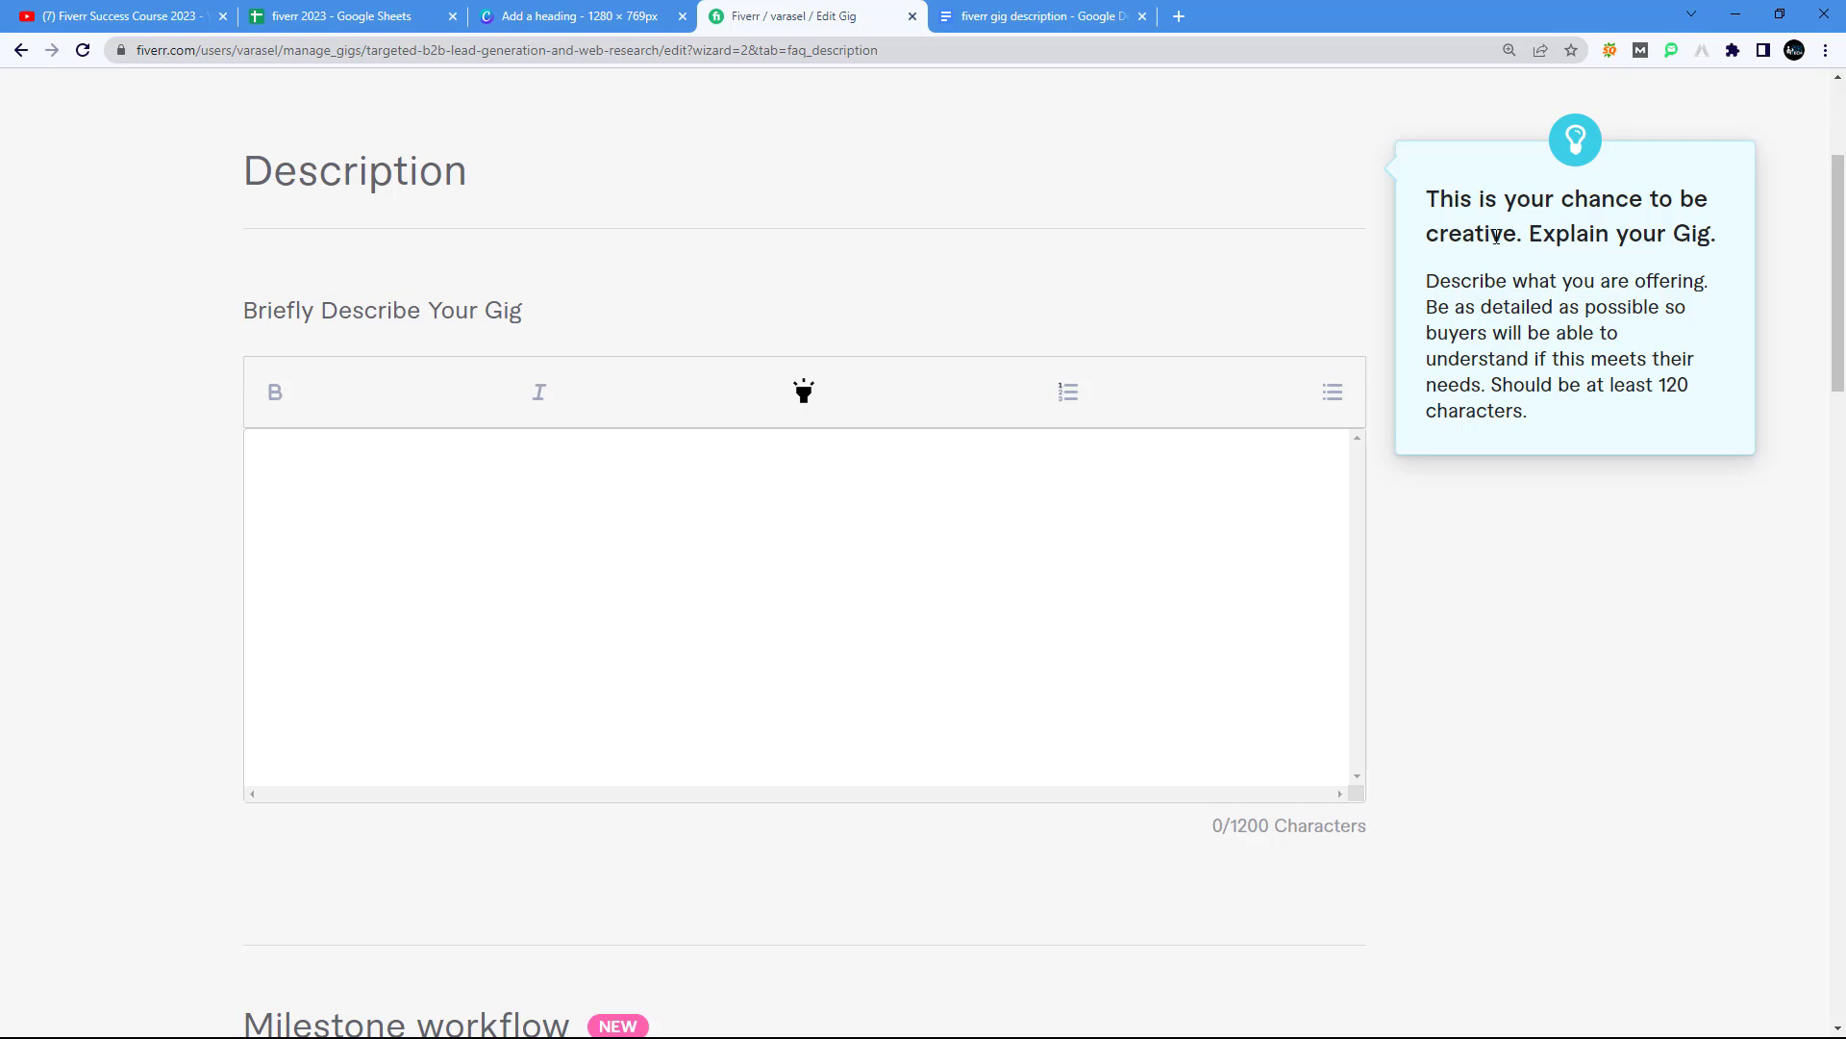
drag(1430, 190, 1569, 415)
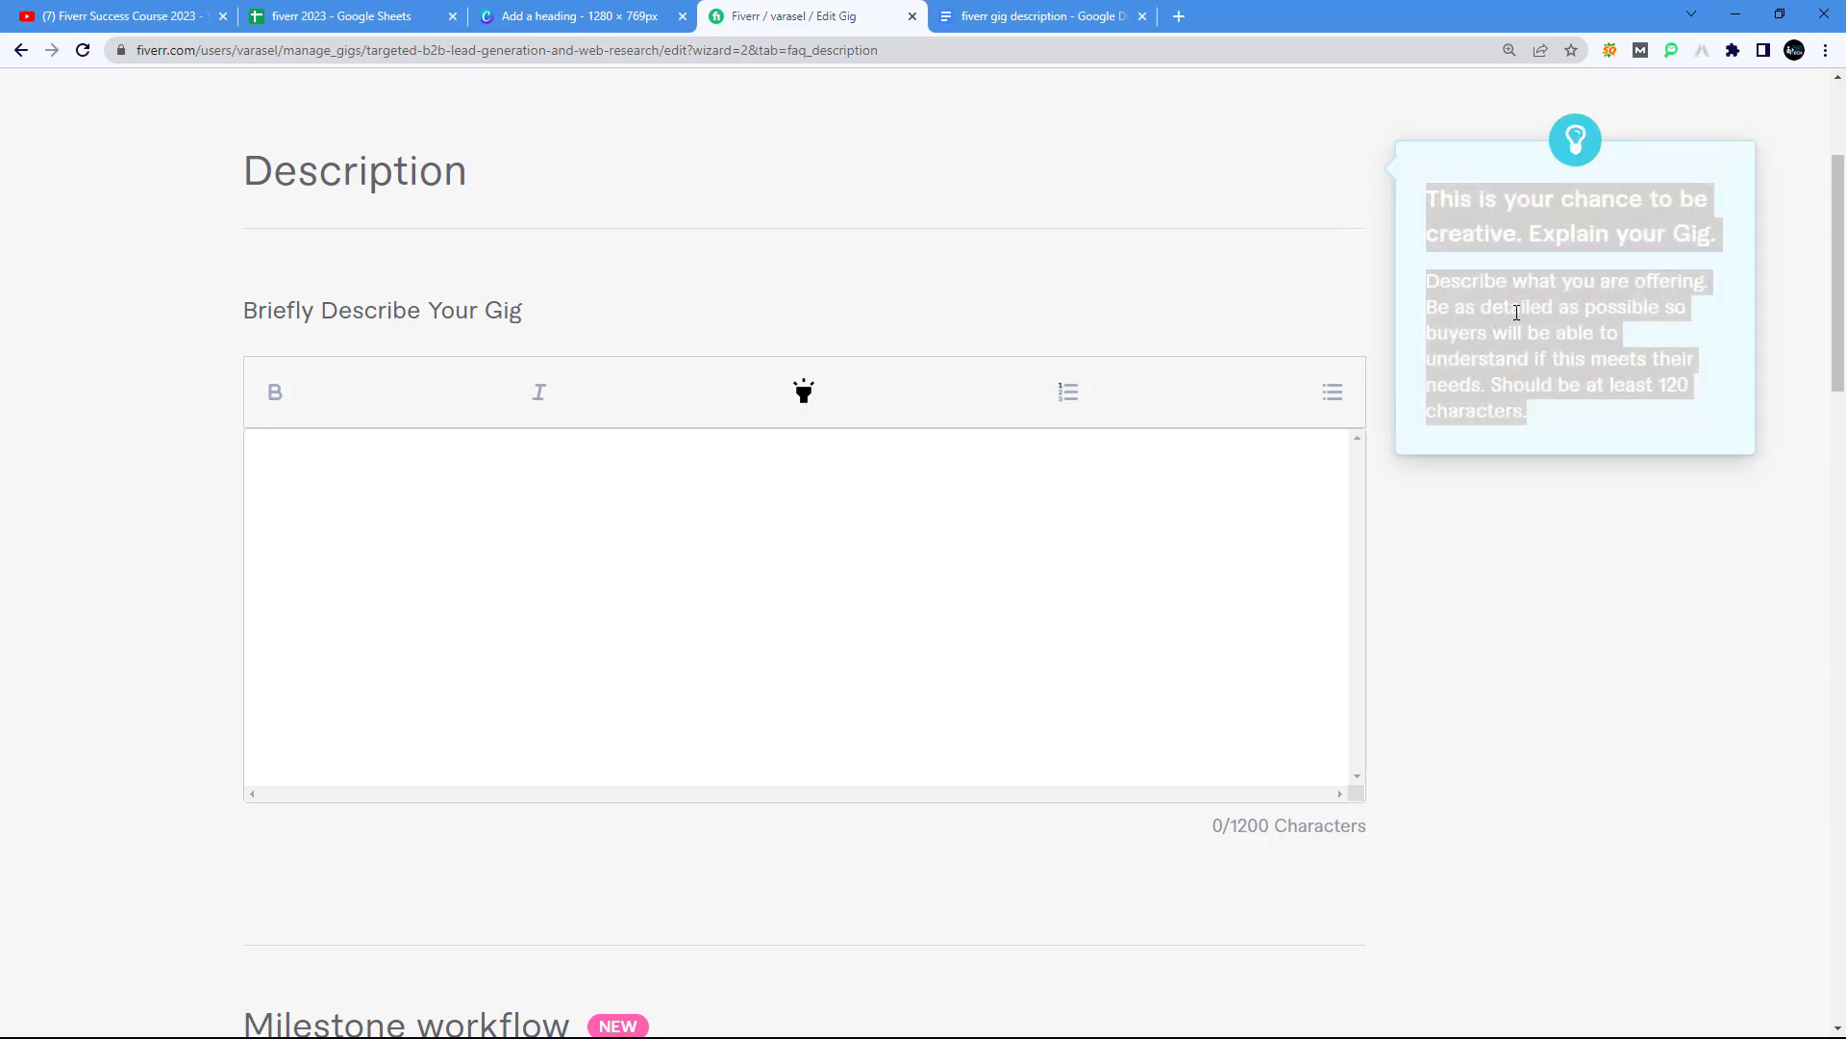
click(1519, 297)
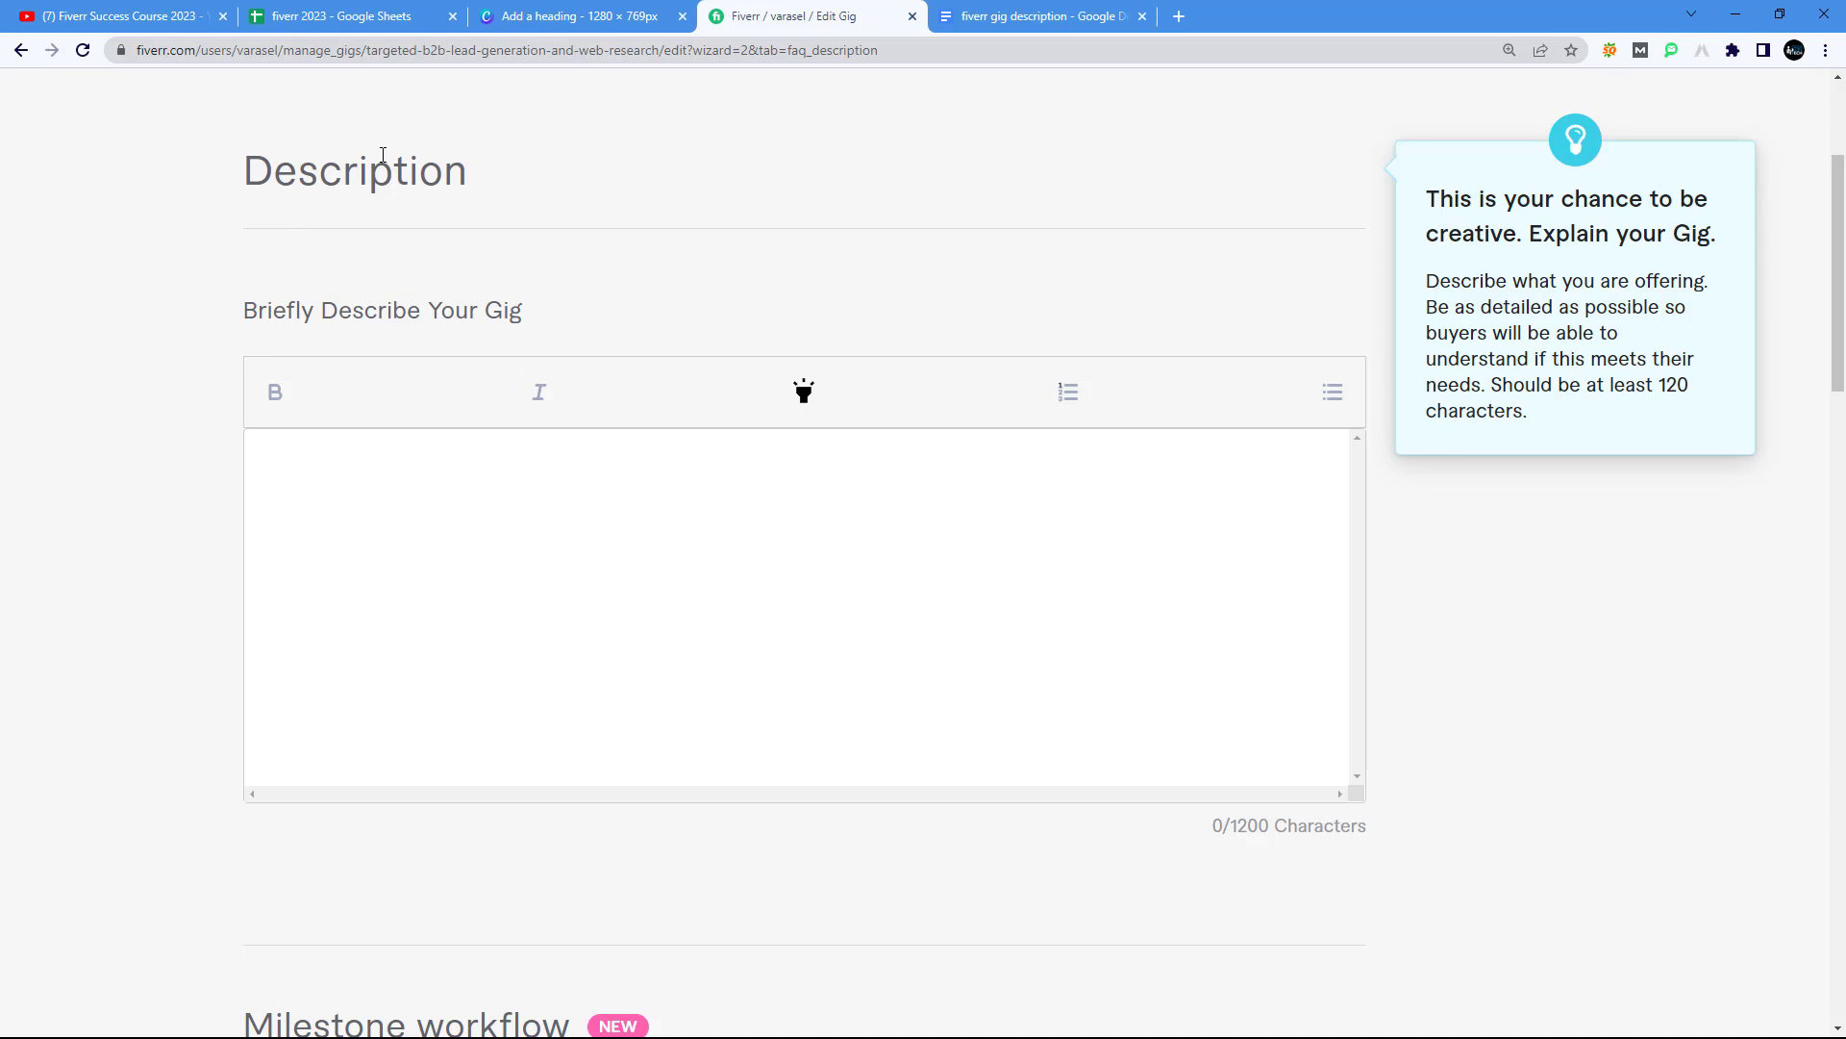
Step: Open Fiverr in a new browser tab and switch the account to buying mode
click(1178, 16)
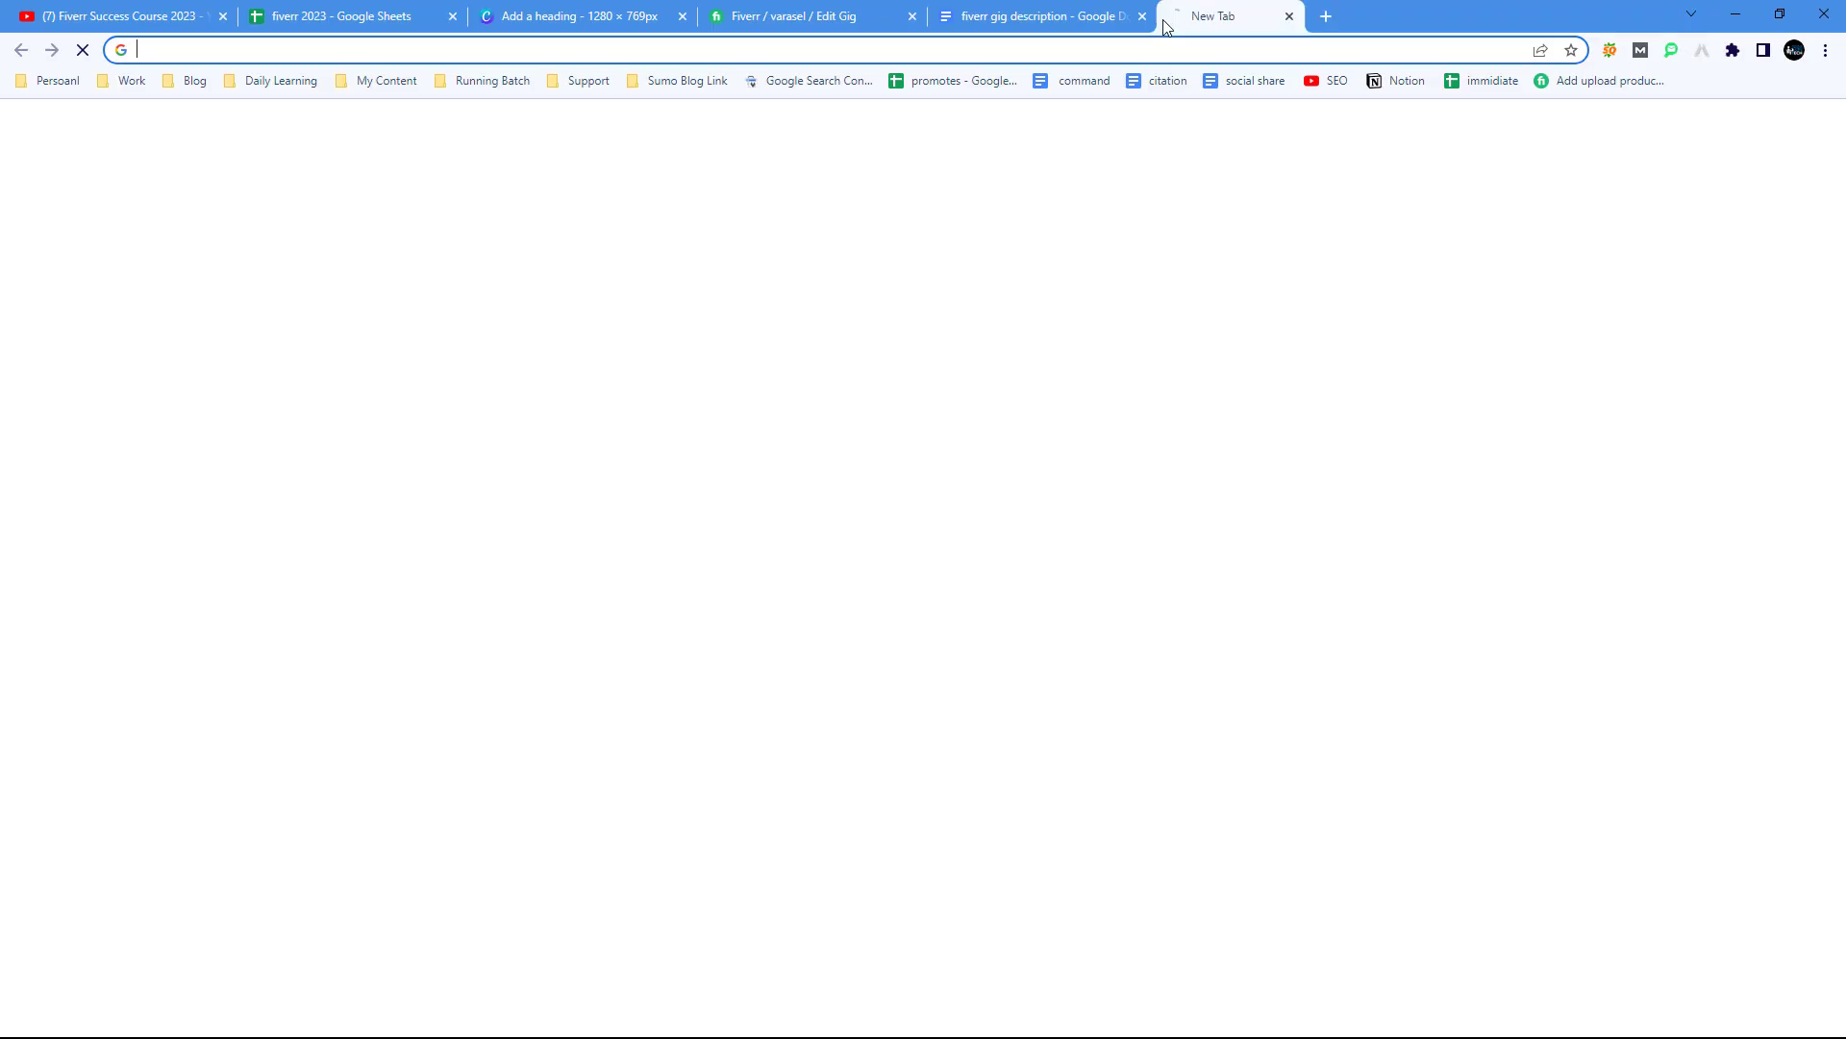
text(fiverr)
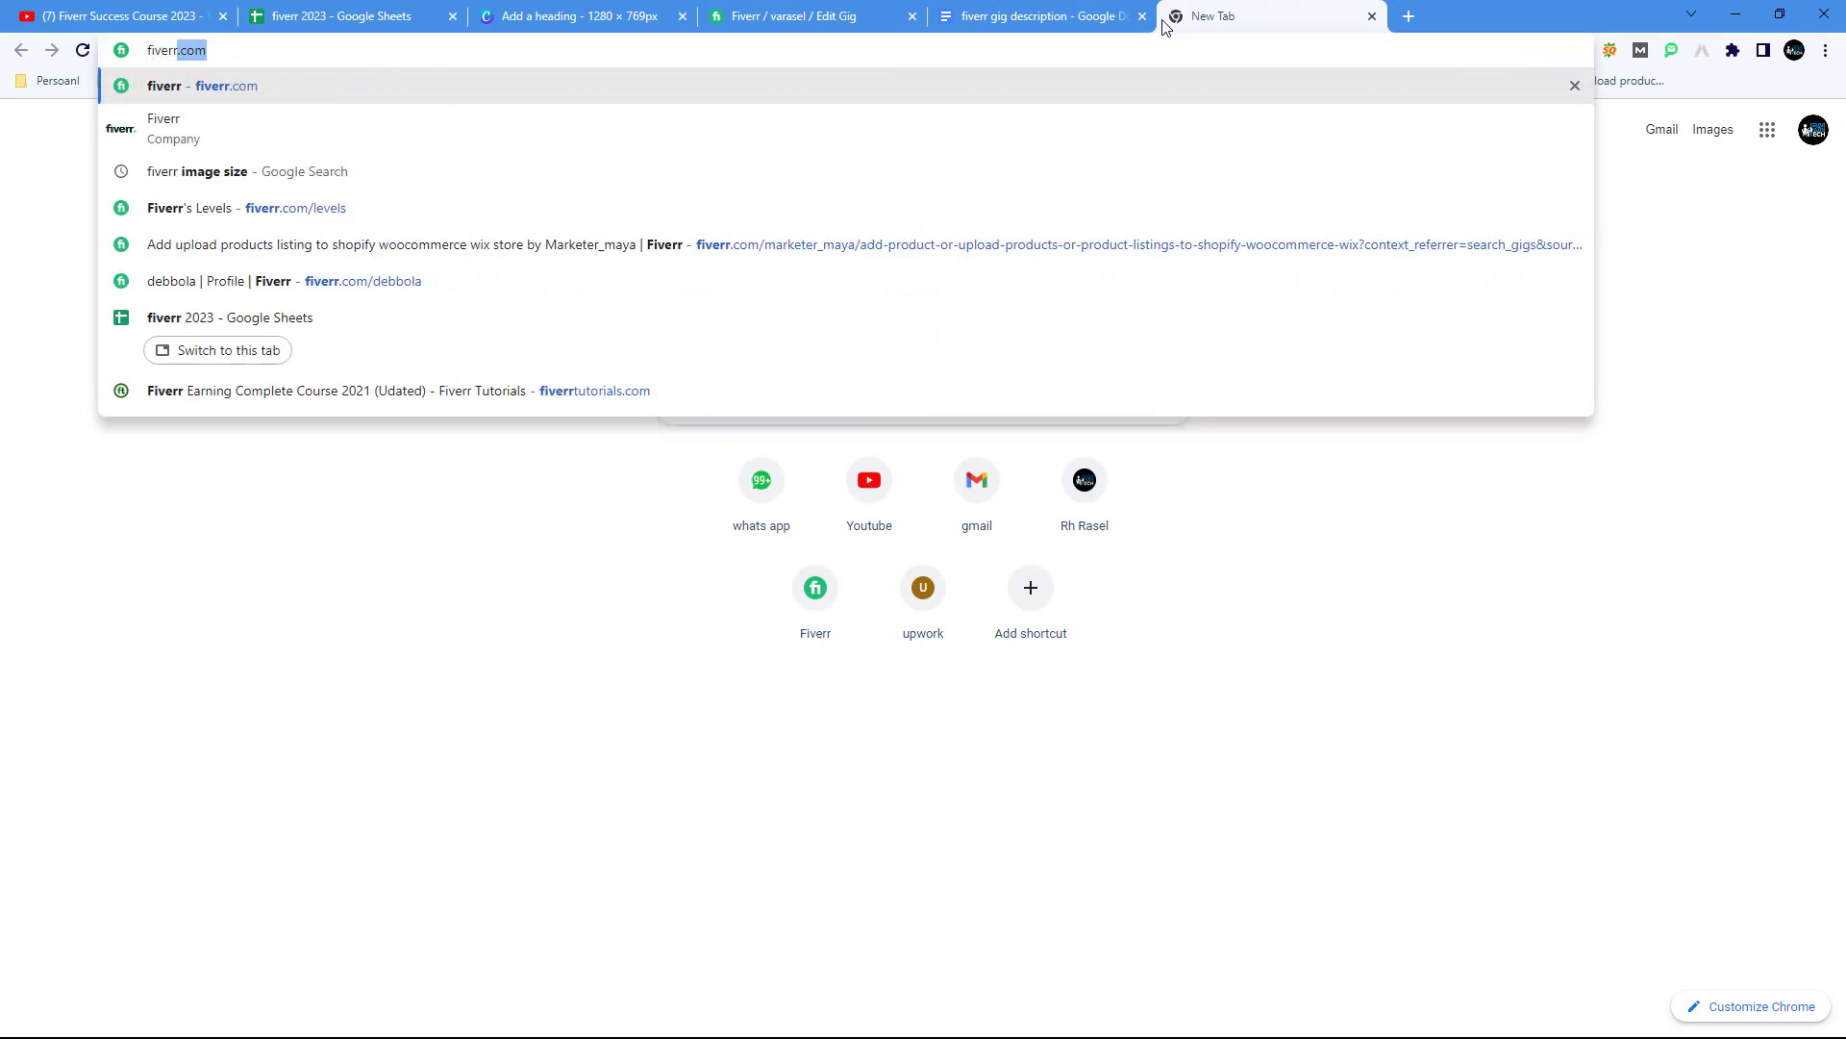
key(Return)
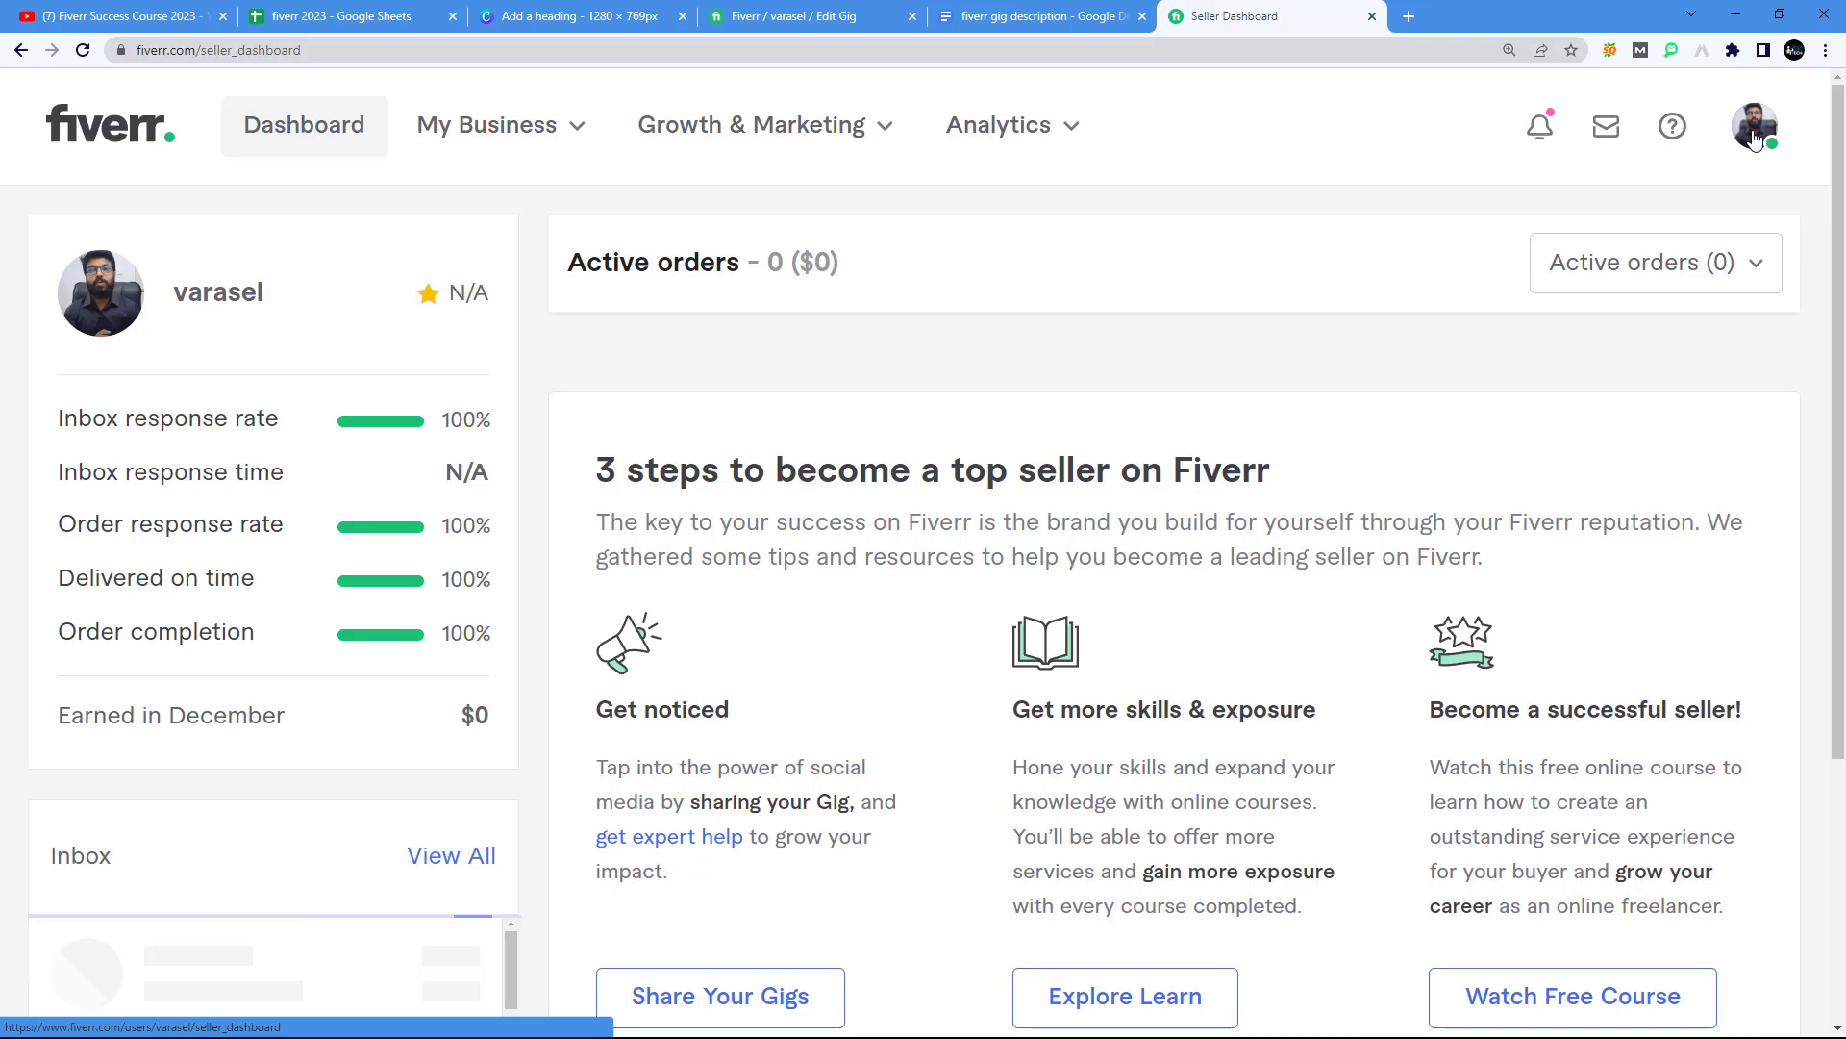
click(1751, 128)
click(1522, 350)
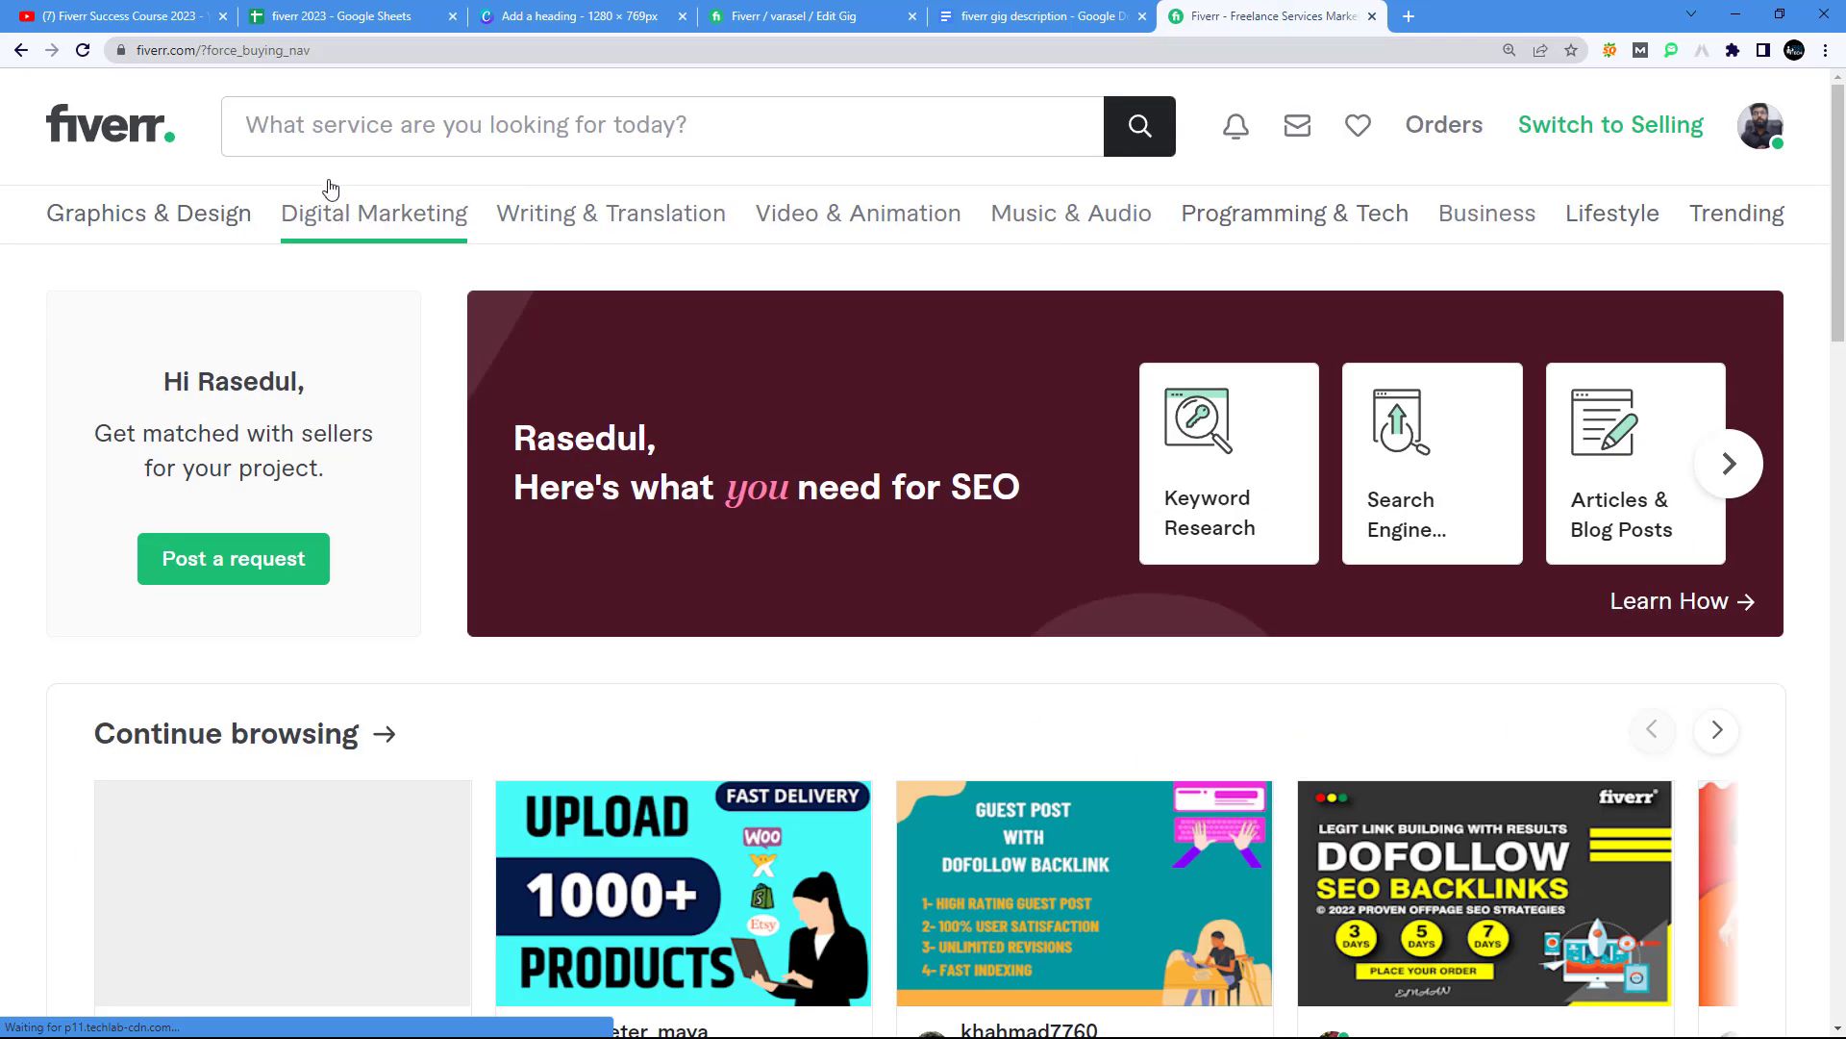
Step: Search Fiverr services for the suggested term "b2b lead generation" and look over the first rows of gigs
click(310, 123)
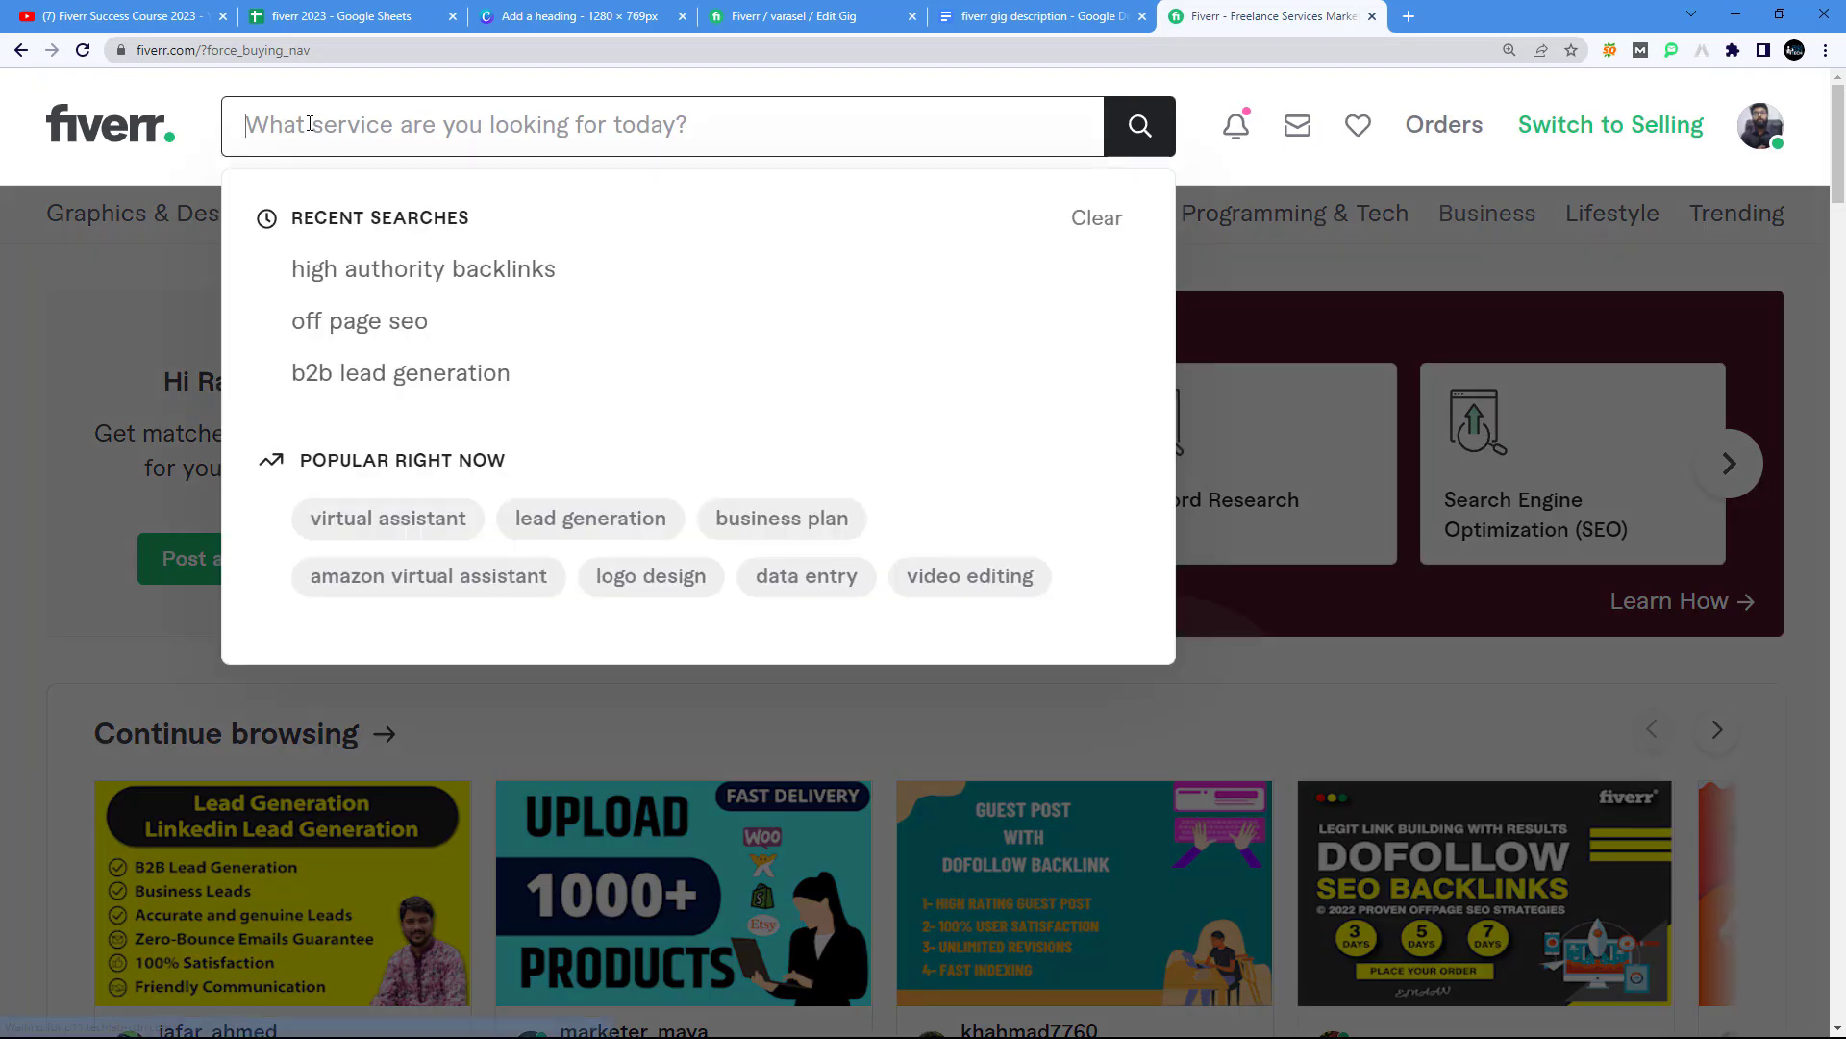
text(b2b)
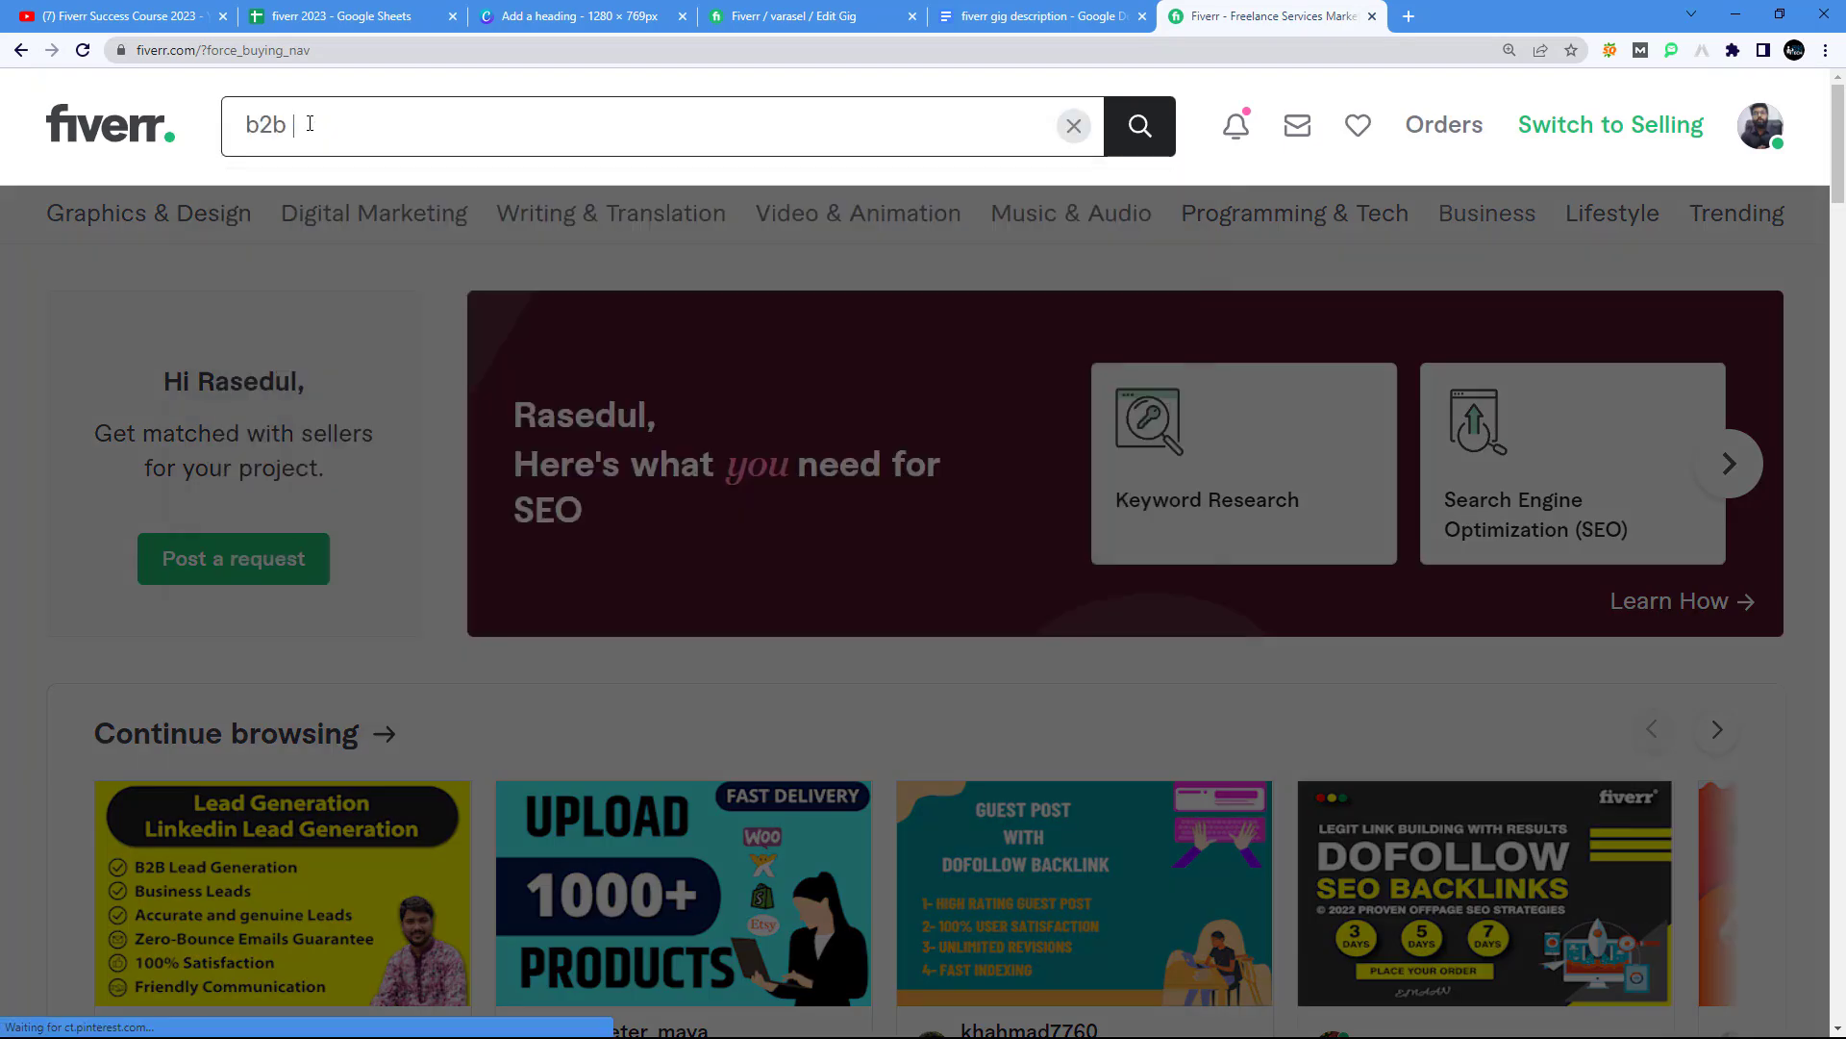
click(372, 270)
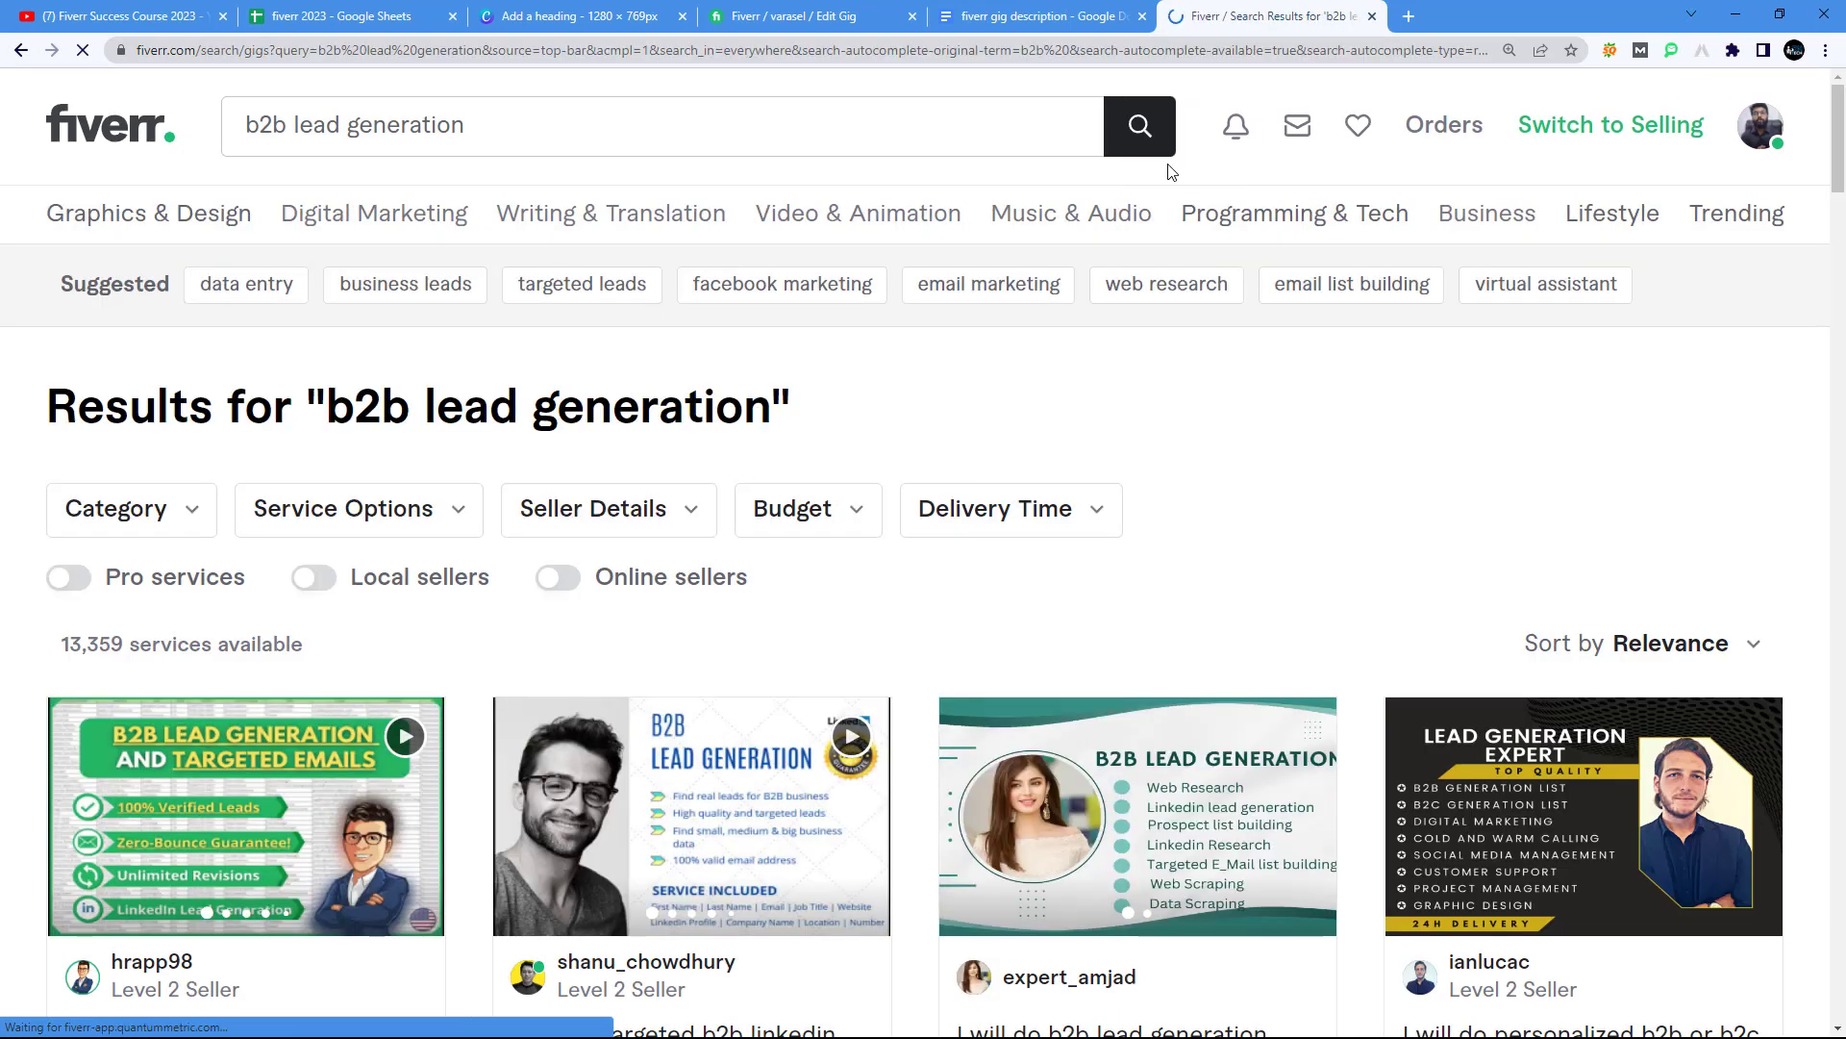
mouse_move(1173, 196)
scroll(1286, 371, down, 3)
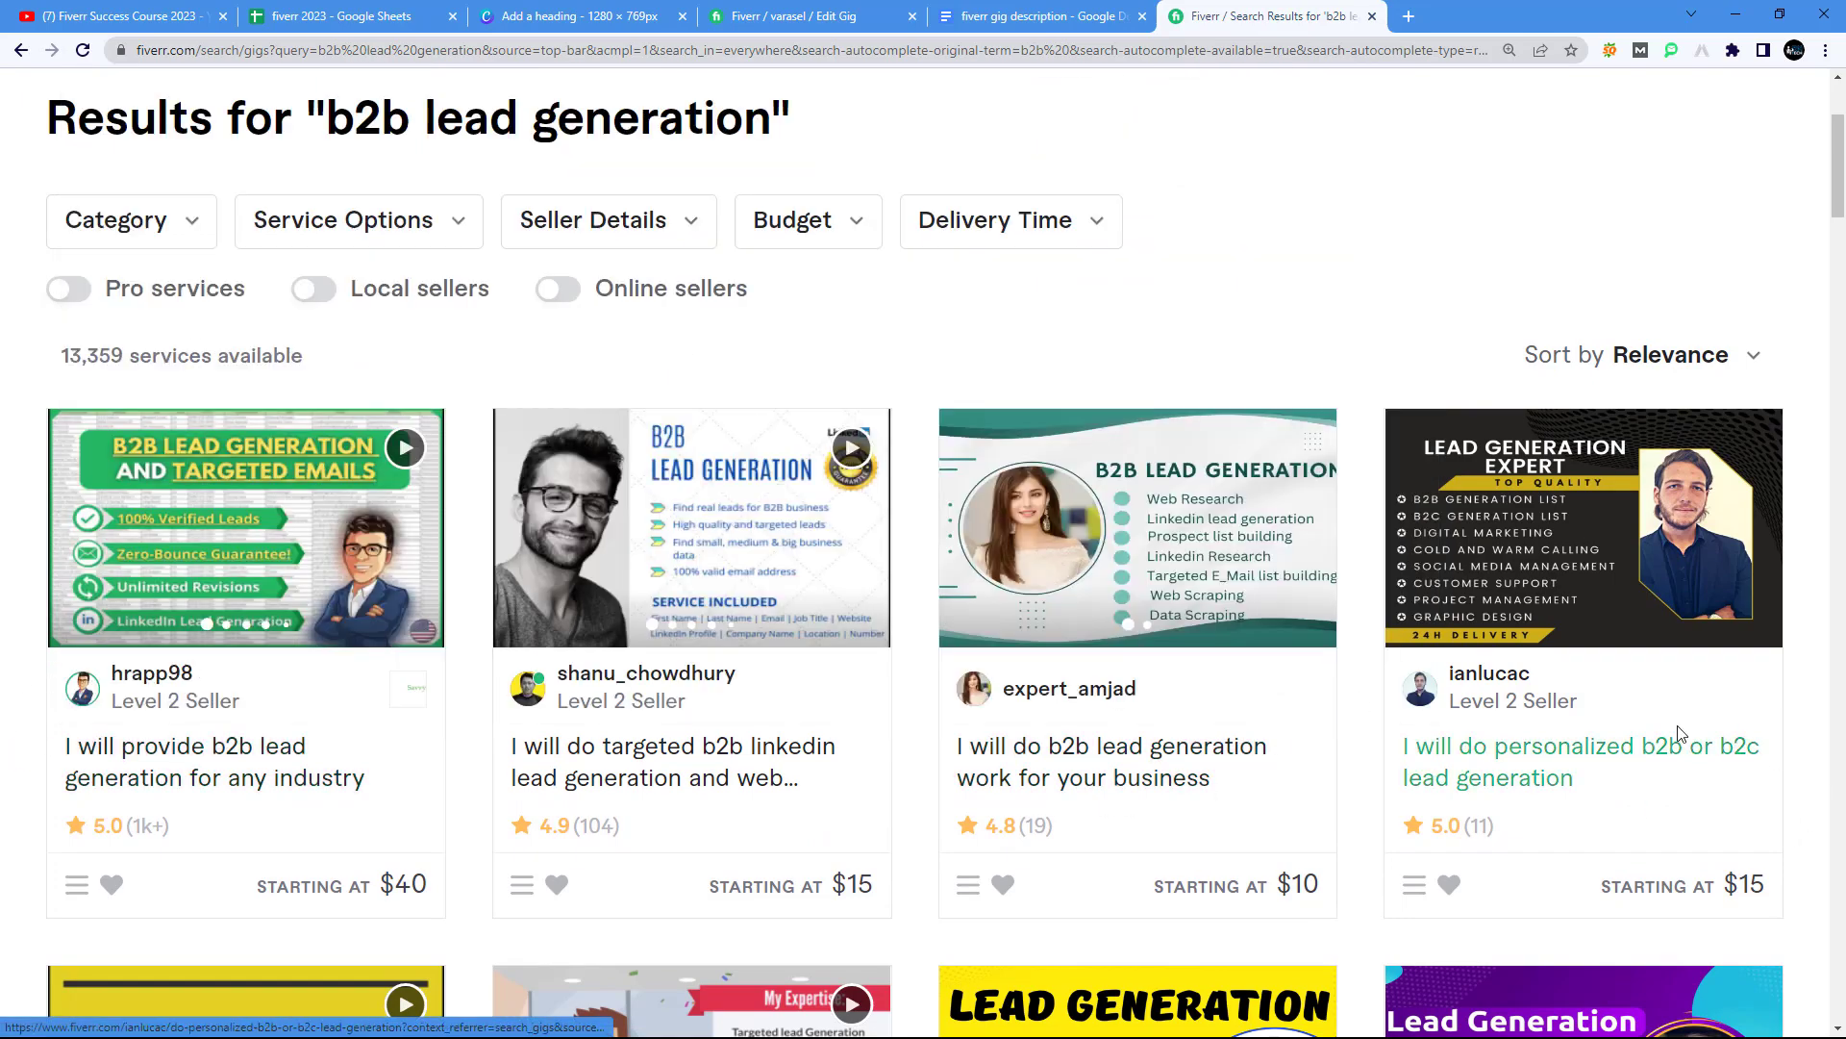
scroll(1634, 738, down, 4)
scroll(1133, 630, down, 3)
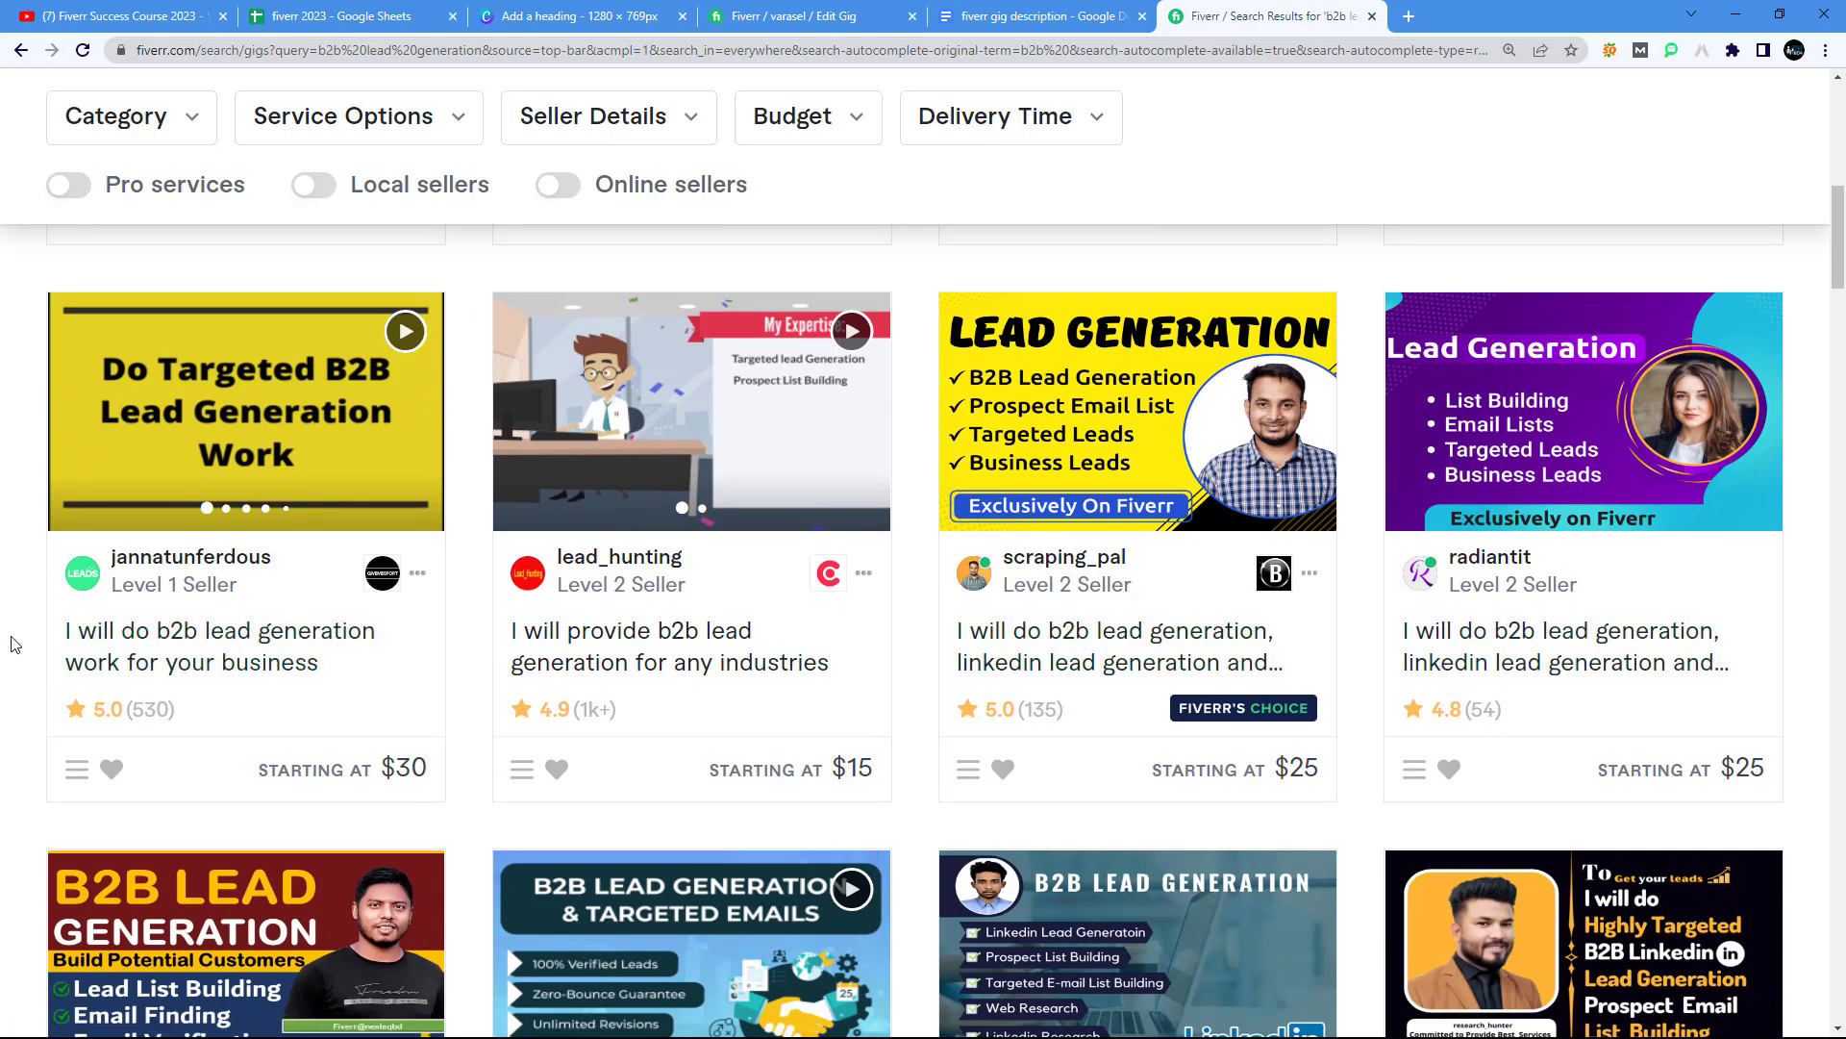
scroll(12, 645, up, 6)
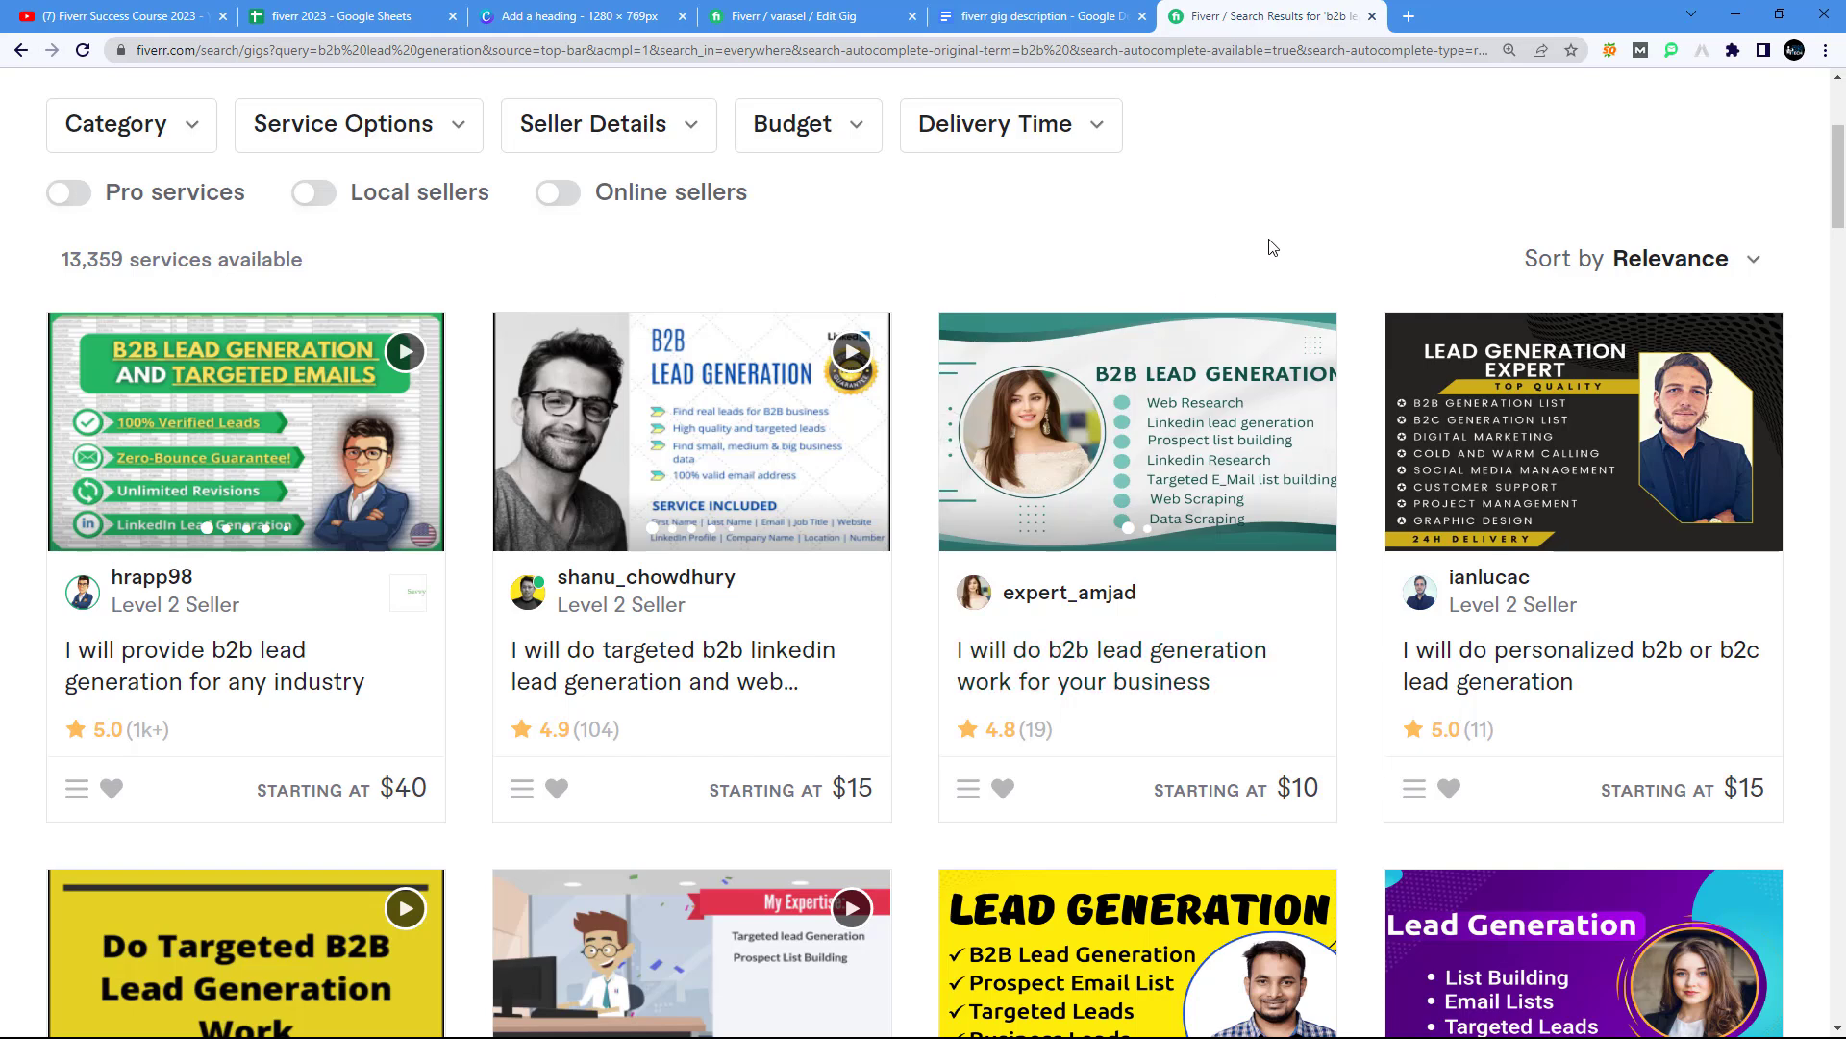
Step: Open the gig "I will provide b2b lead generation for any industry" and examine its About This Gig description
click(198, 686)
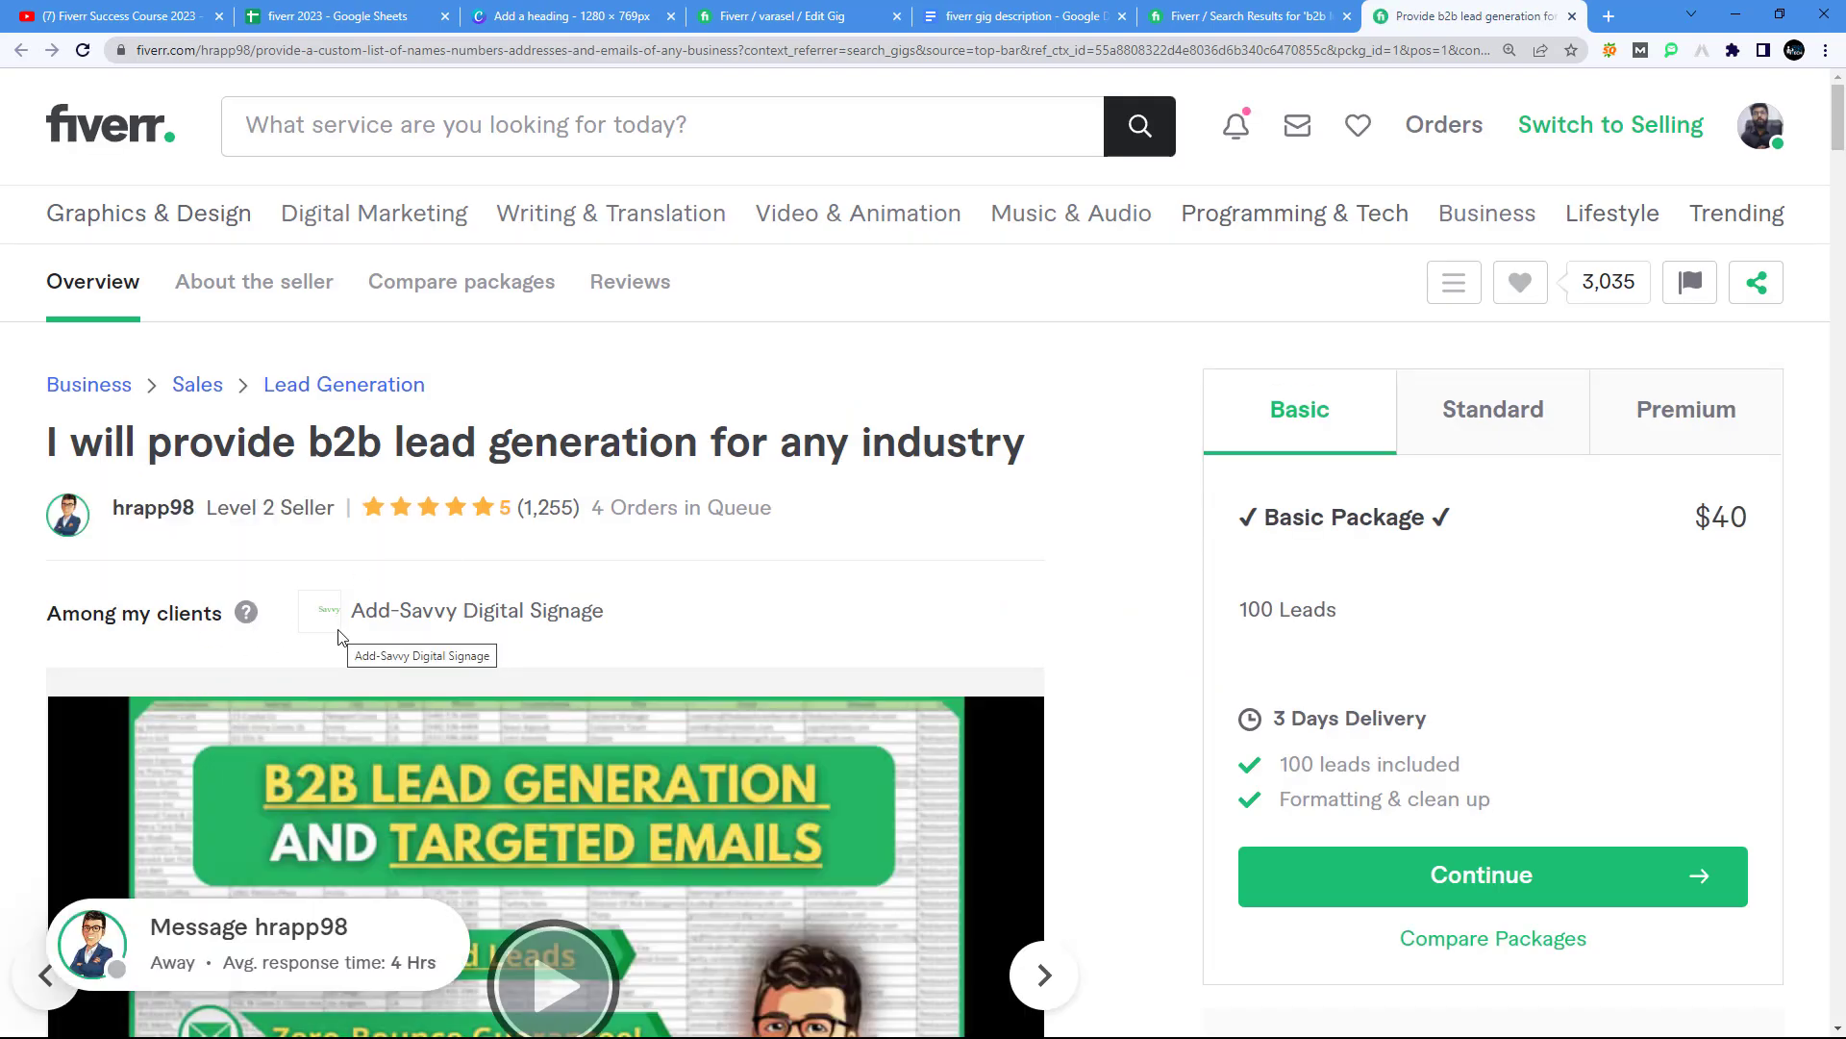
scroll(338, 637, down, 5)
scroll(847, 699, up, 5)
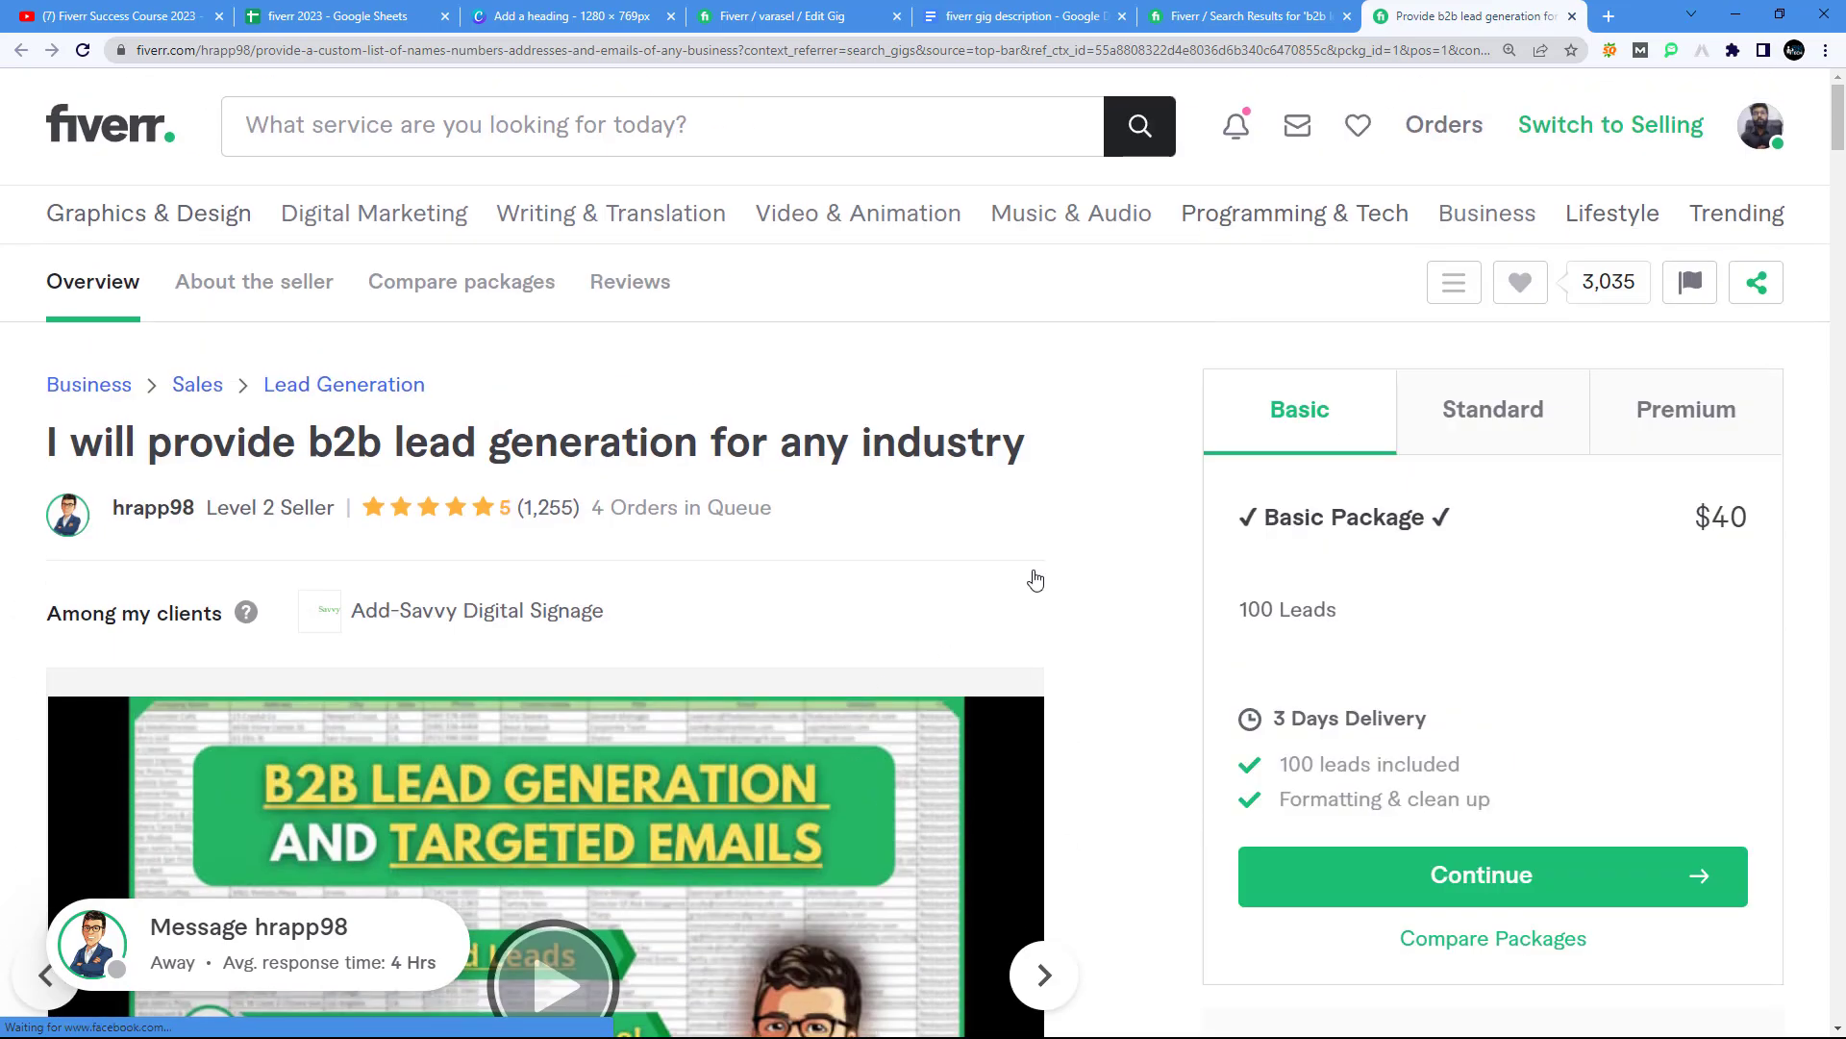
scroll(1058, 667, down, 6)
scroll(1039, 664, down, 10)
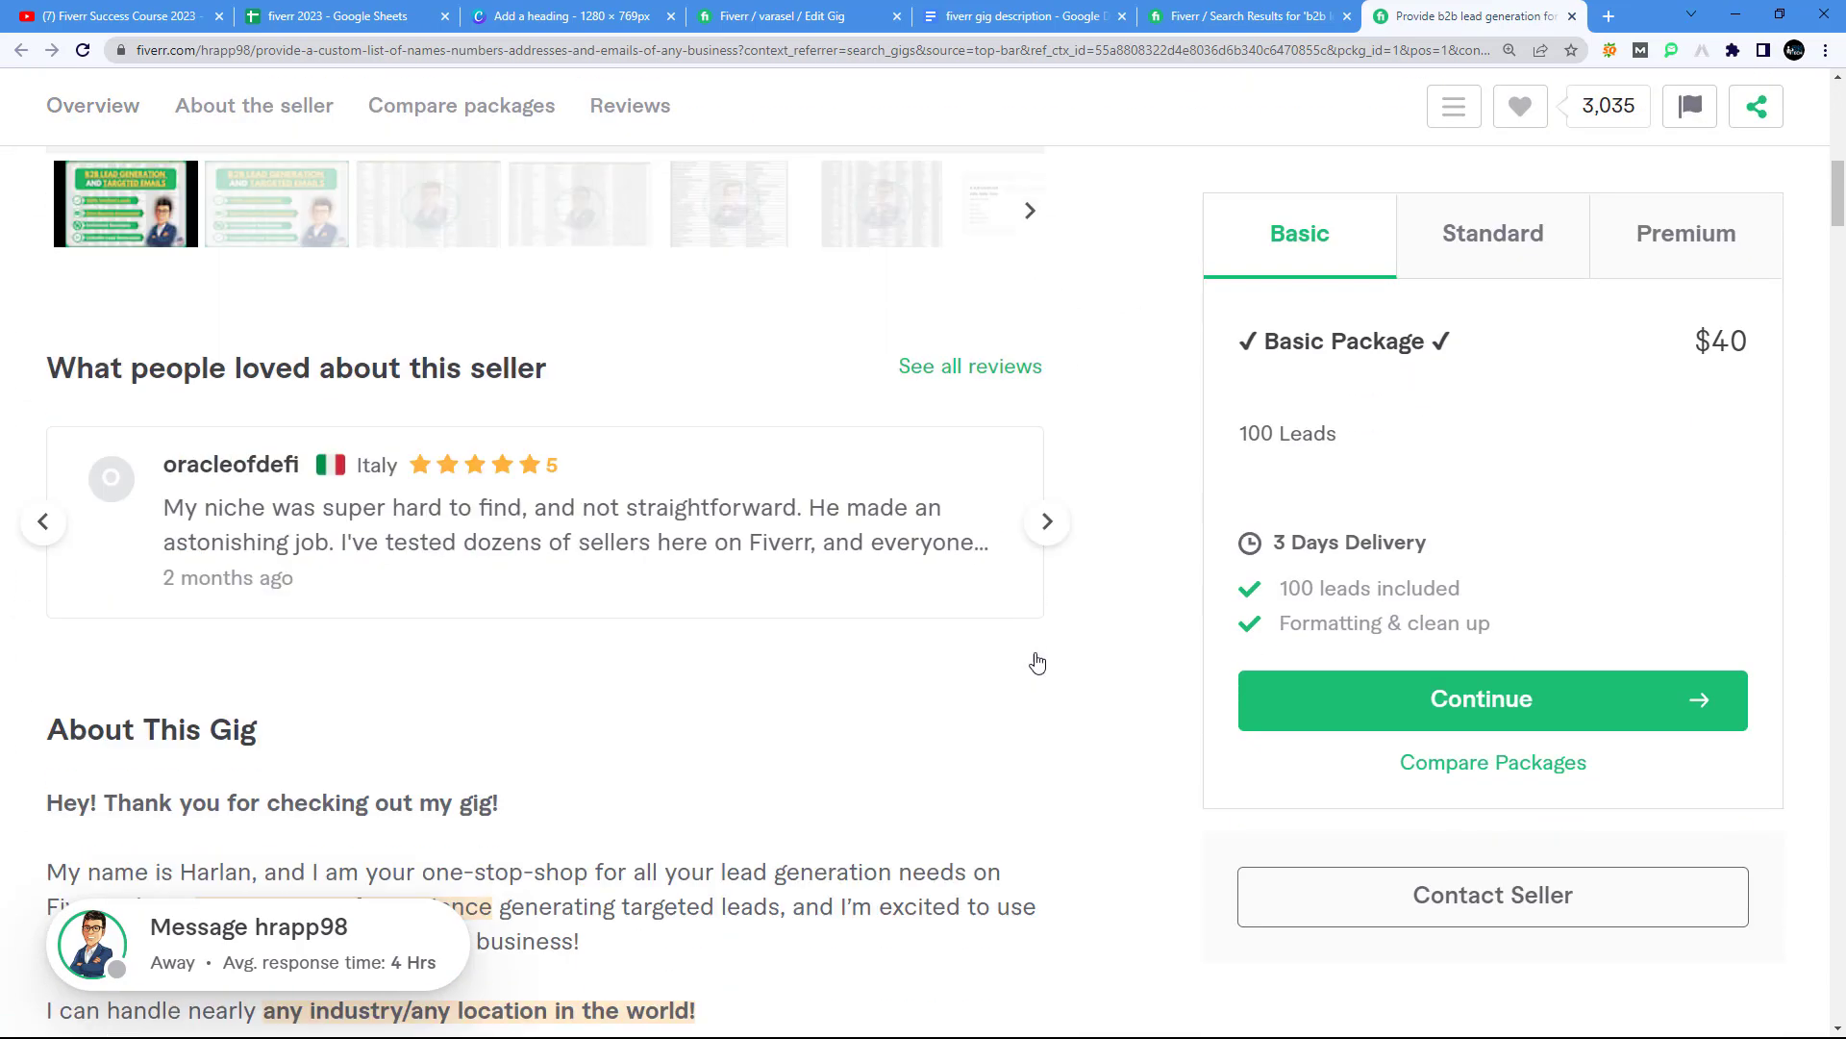
drag(44, 233, 309, 252)
drag(45, 301, 480, 955)
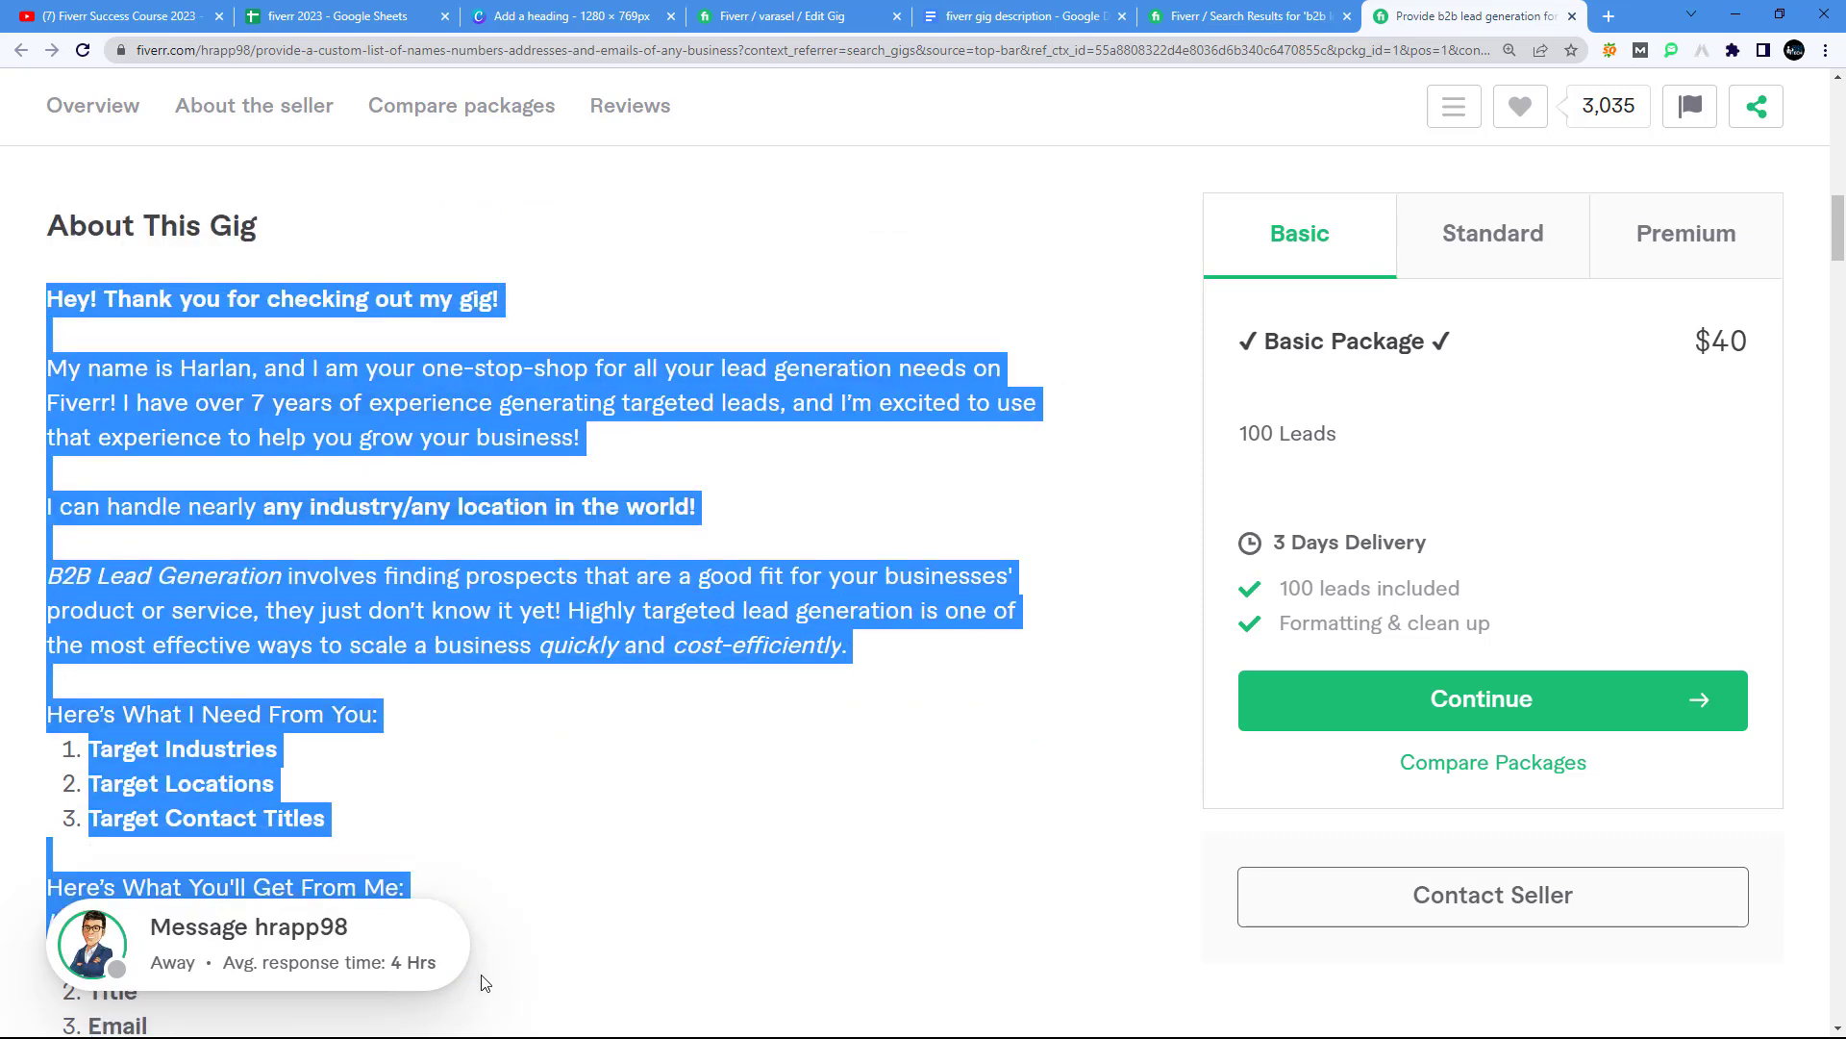
scroll(501, 726, down, 4)
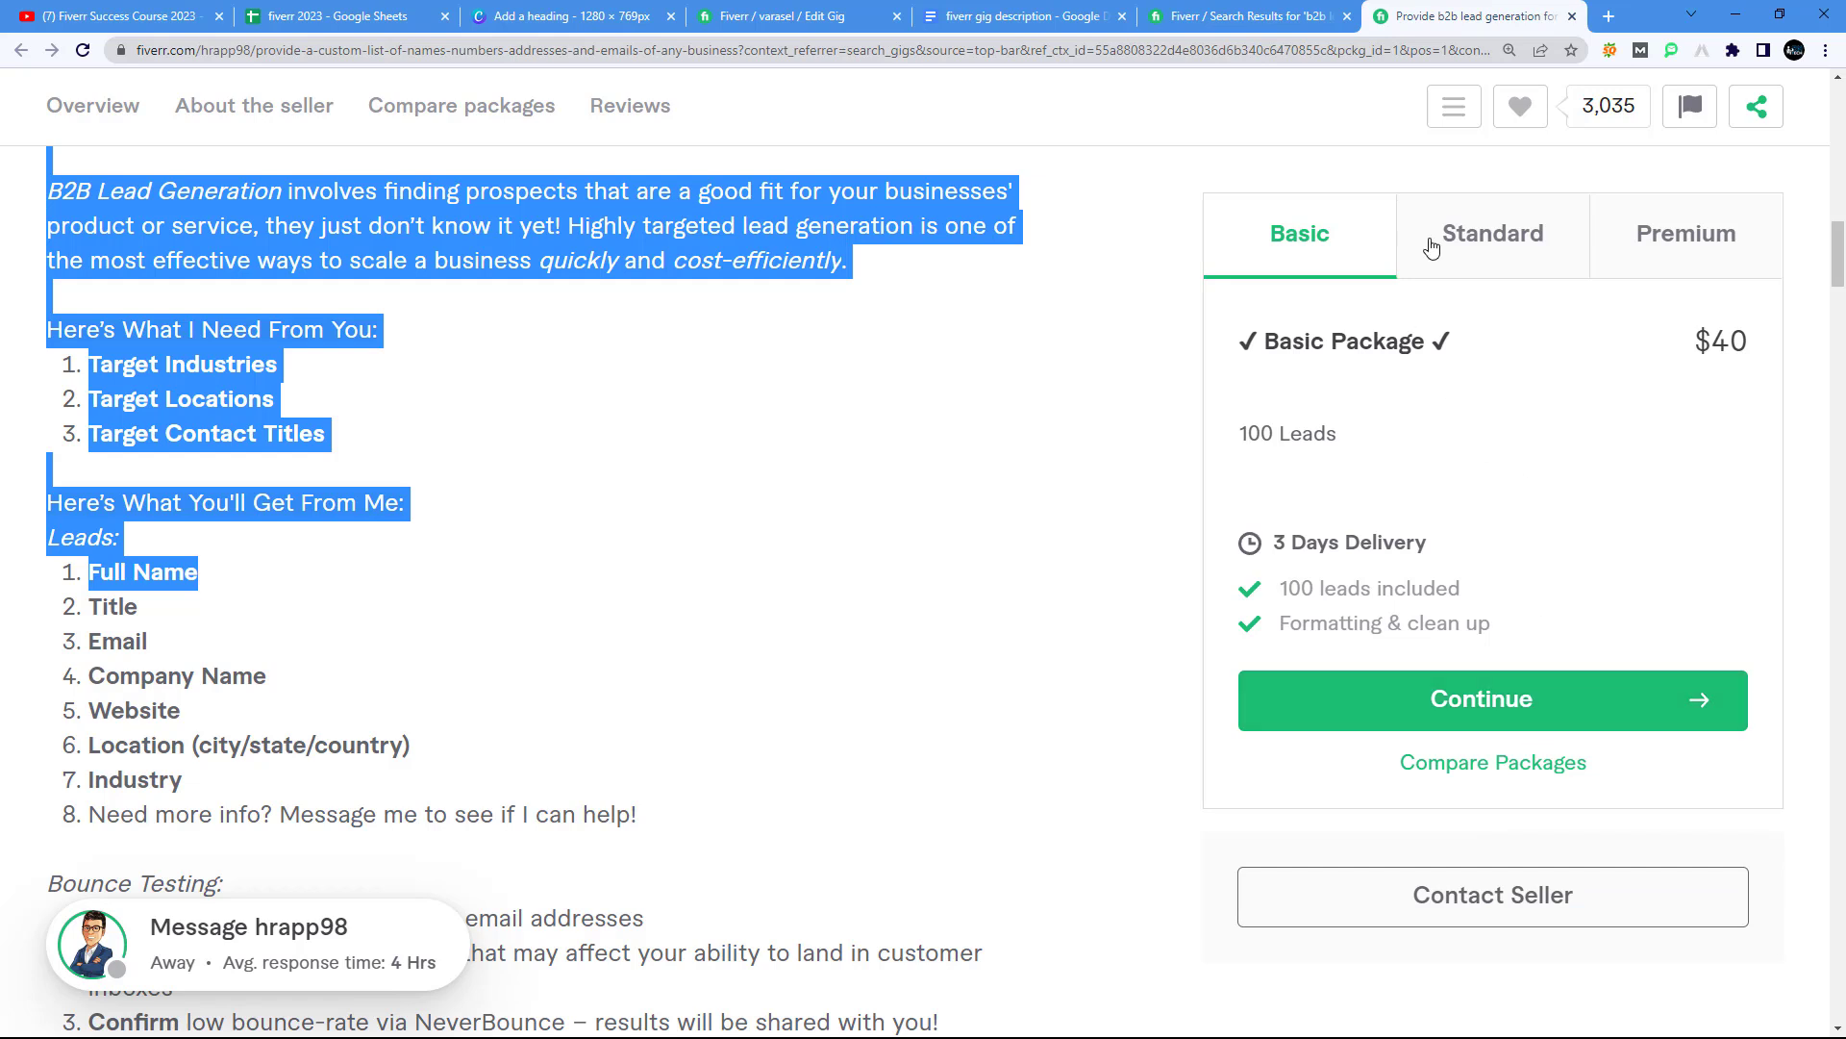
Step: Compare the gig's Standard, Premium and Basic packages and return to the start of its description
click(1508, 241)
click(1632, 242)
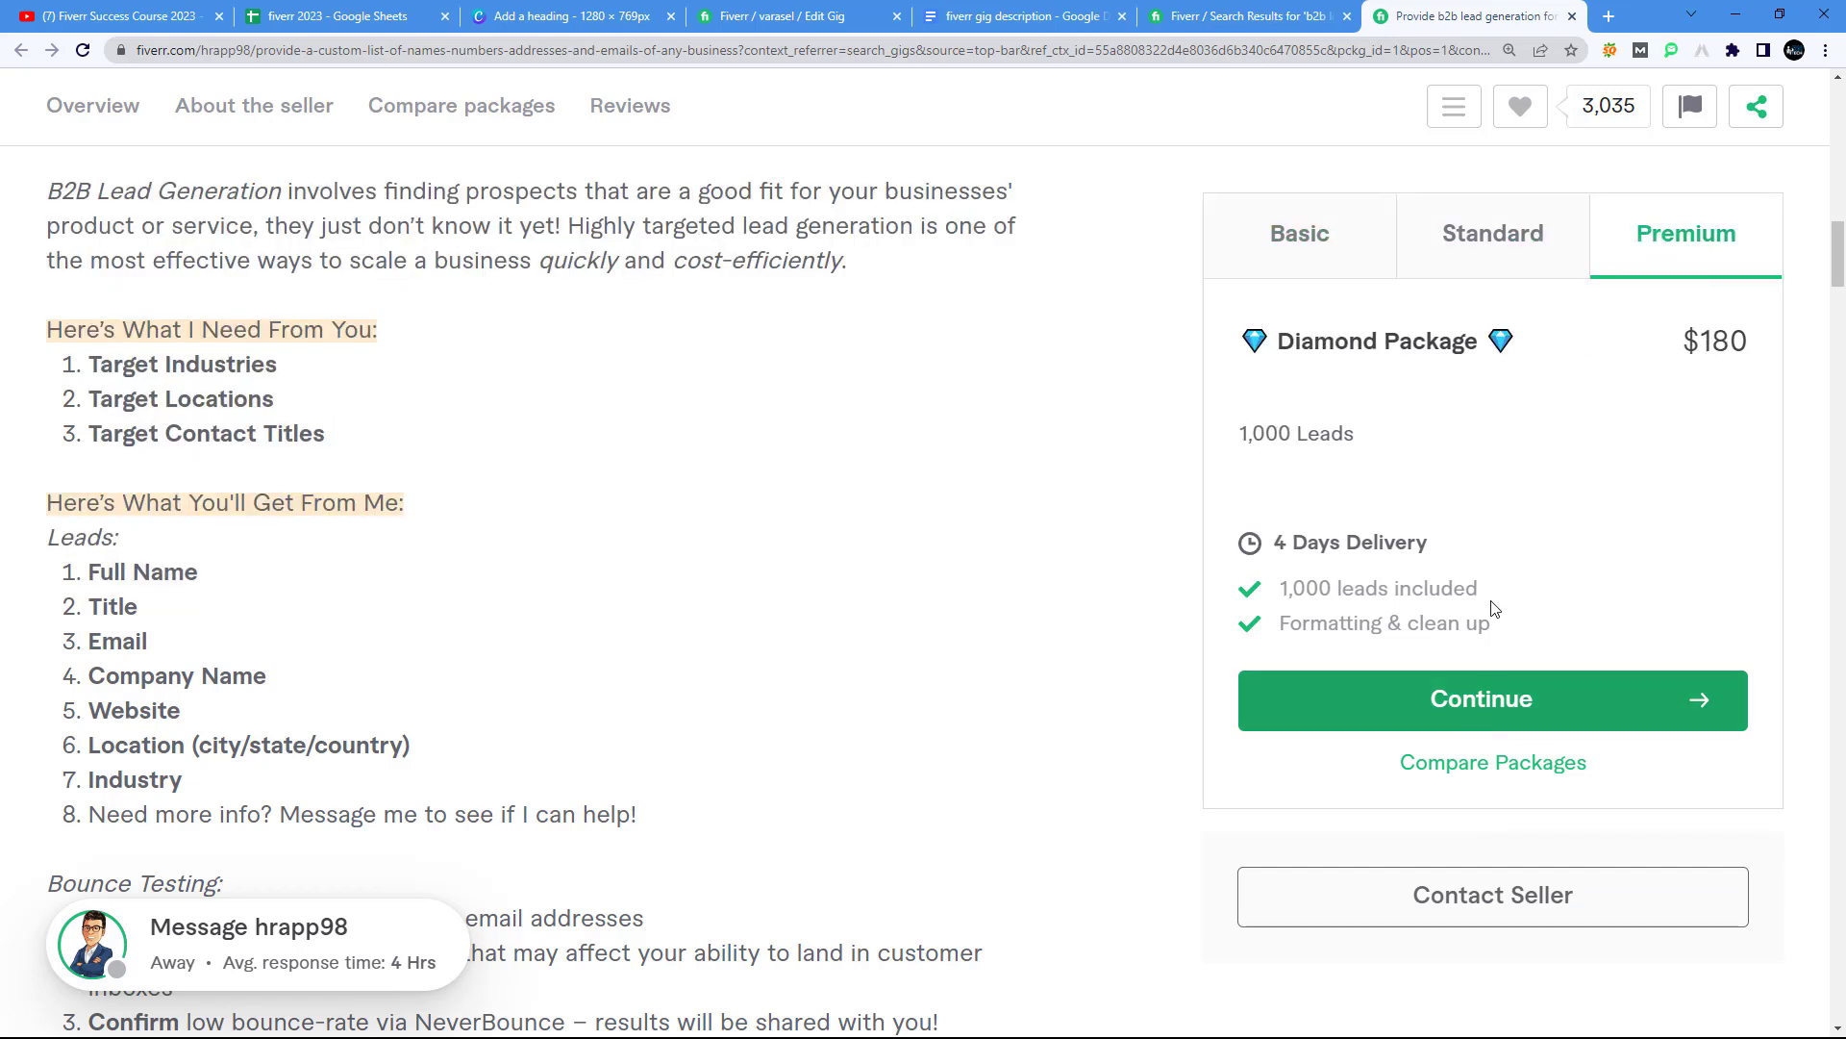
click(1284, 241)
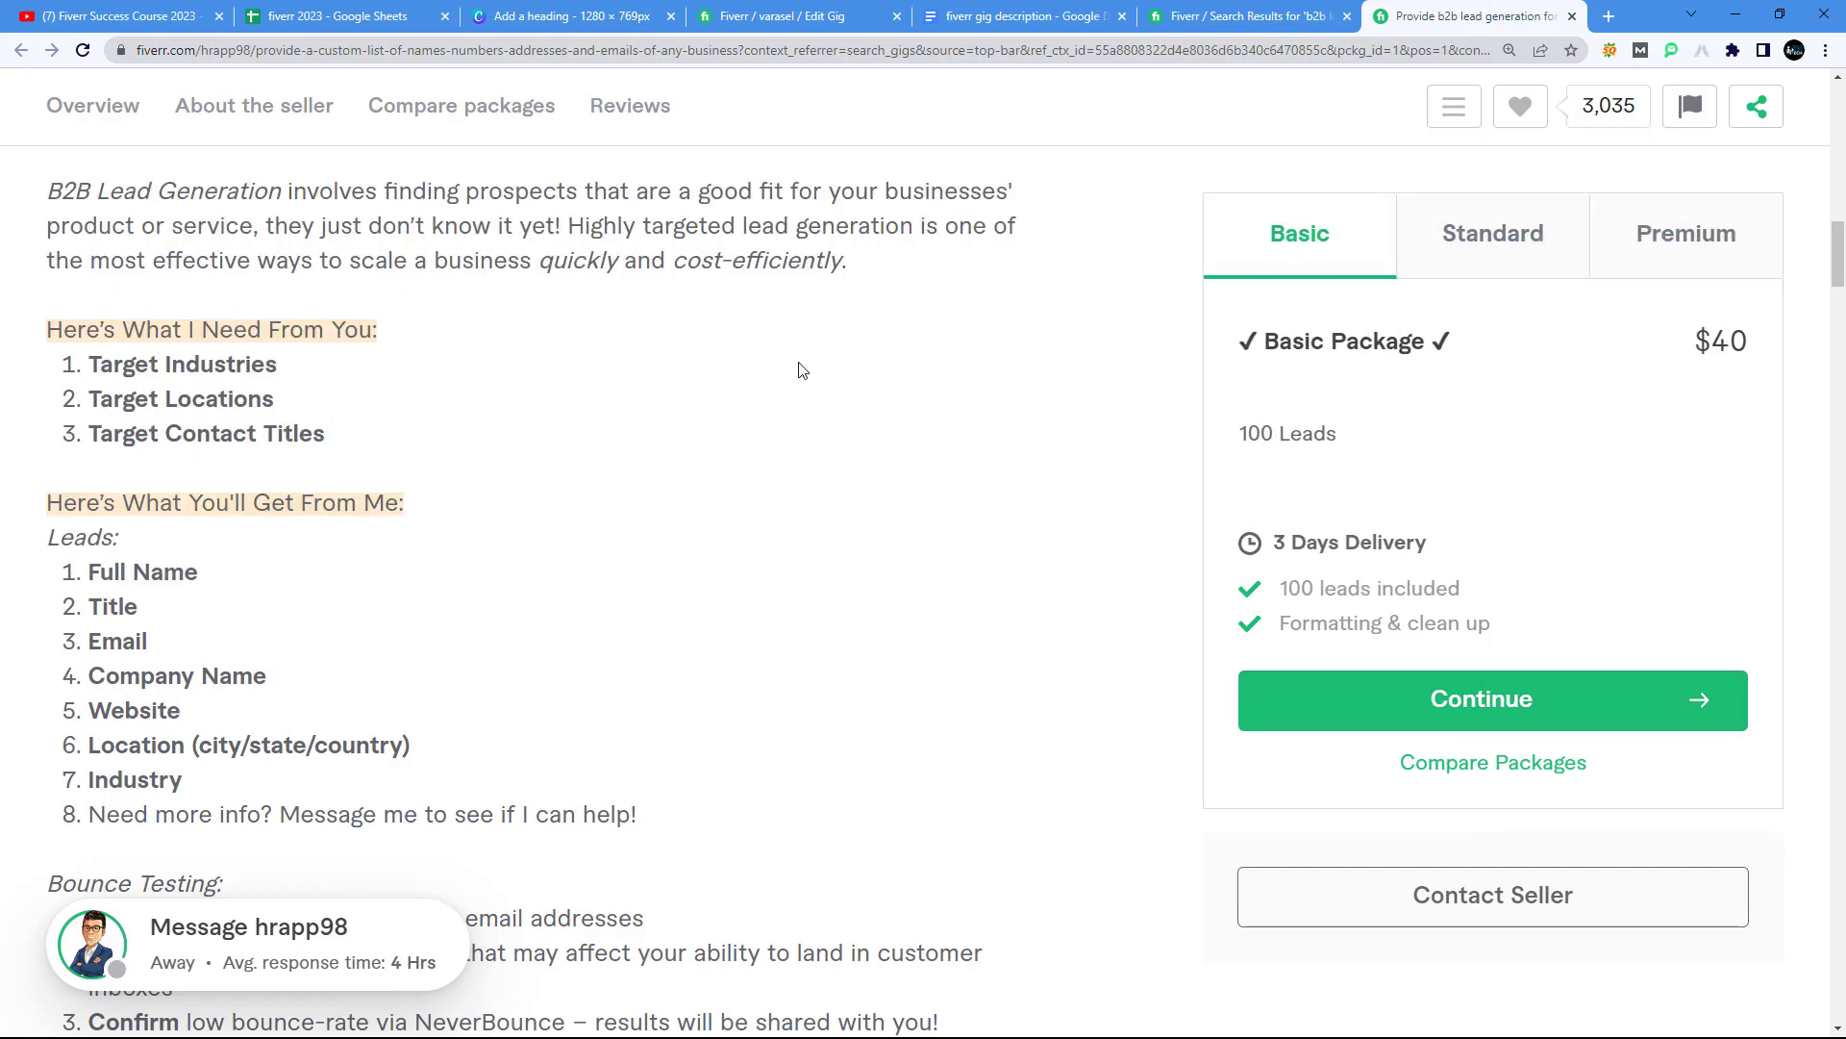
scroll(692, 469, up, 3)
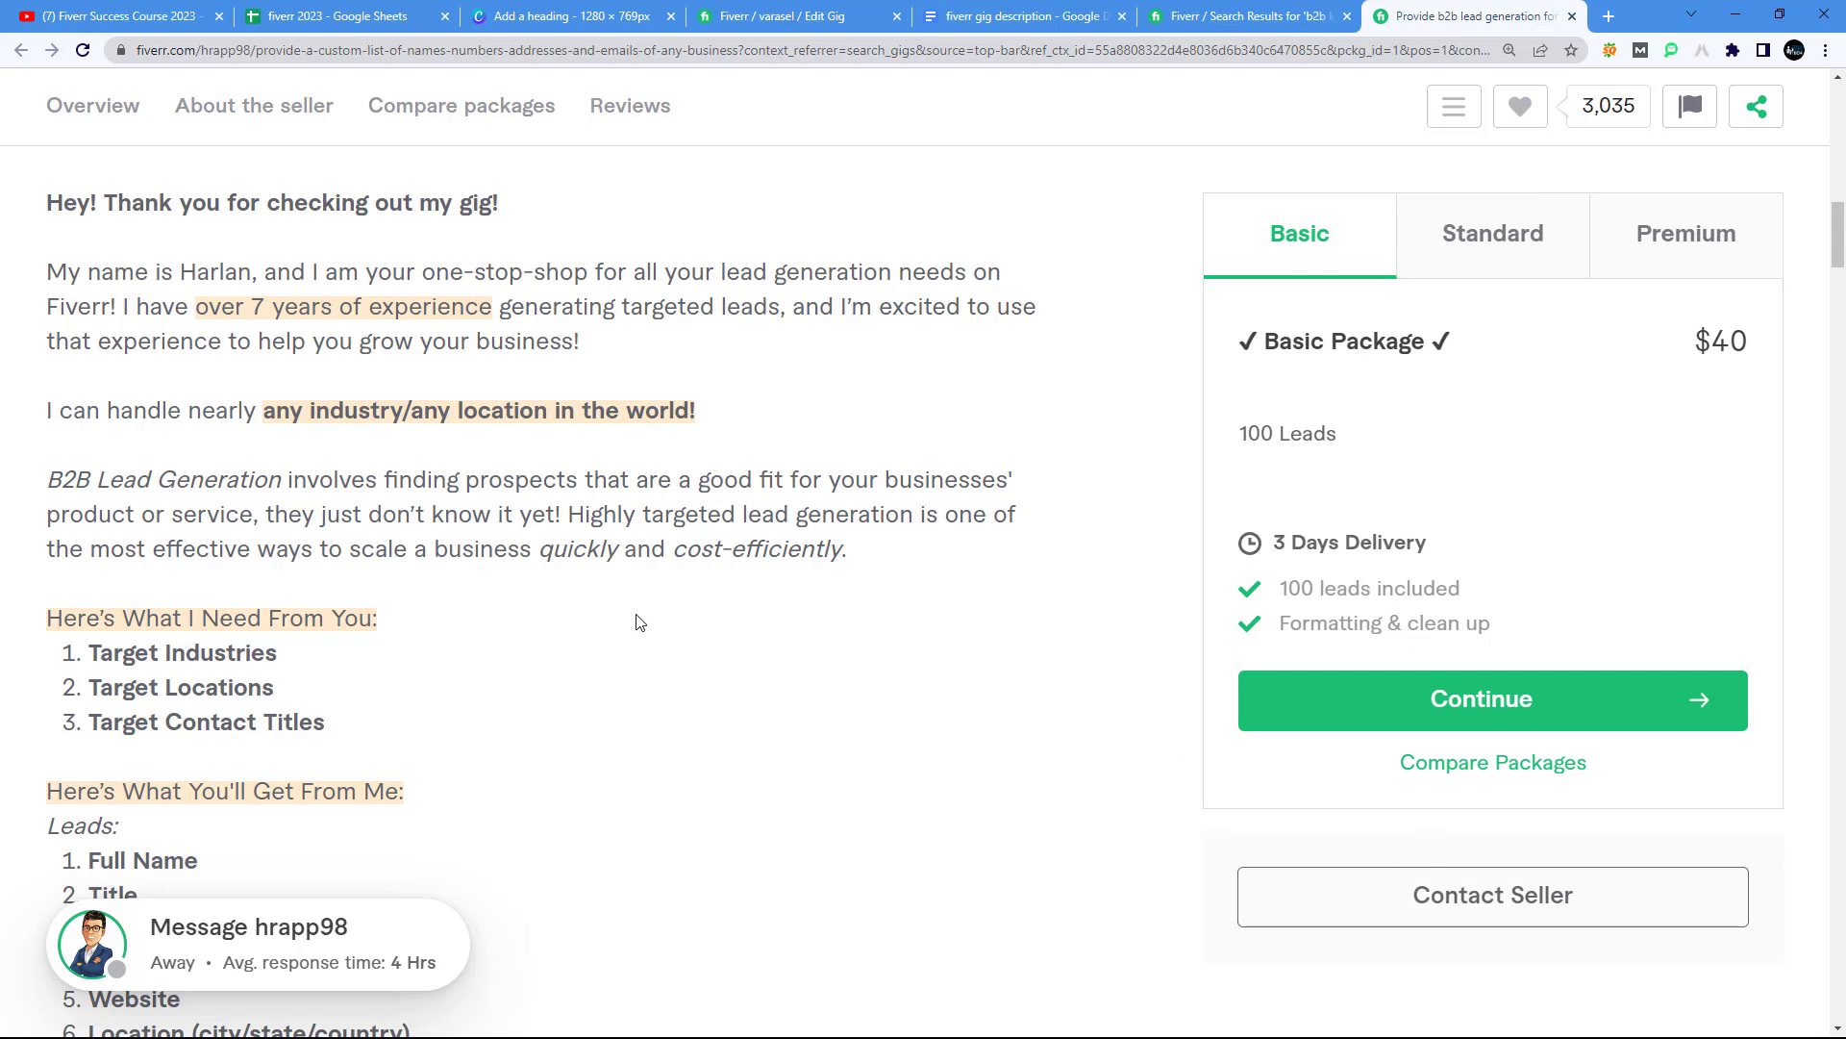
Step: Return to the gig editor and place the cursor in the empty description box
click(798, 16)
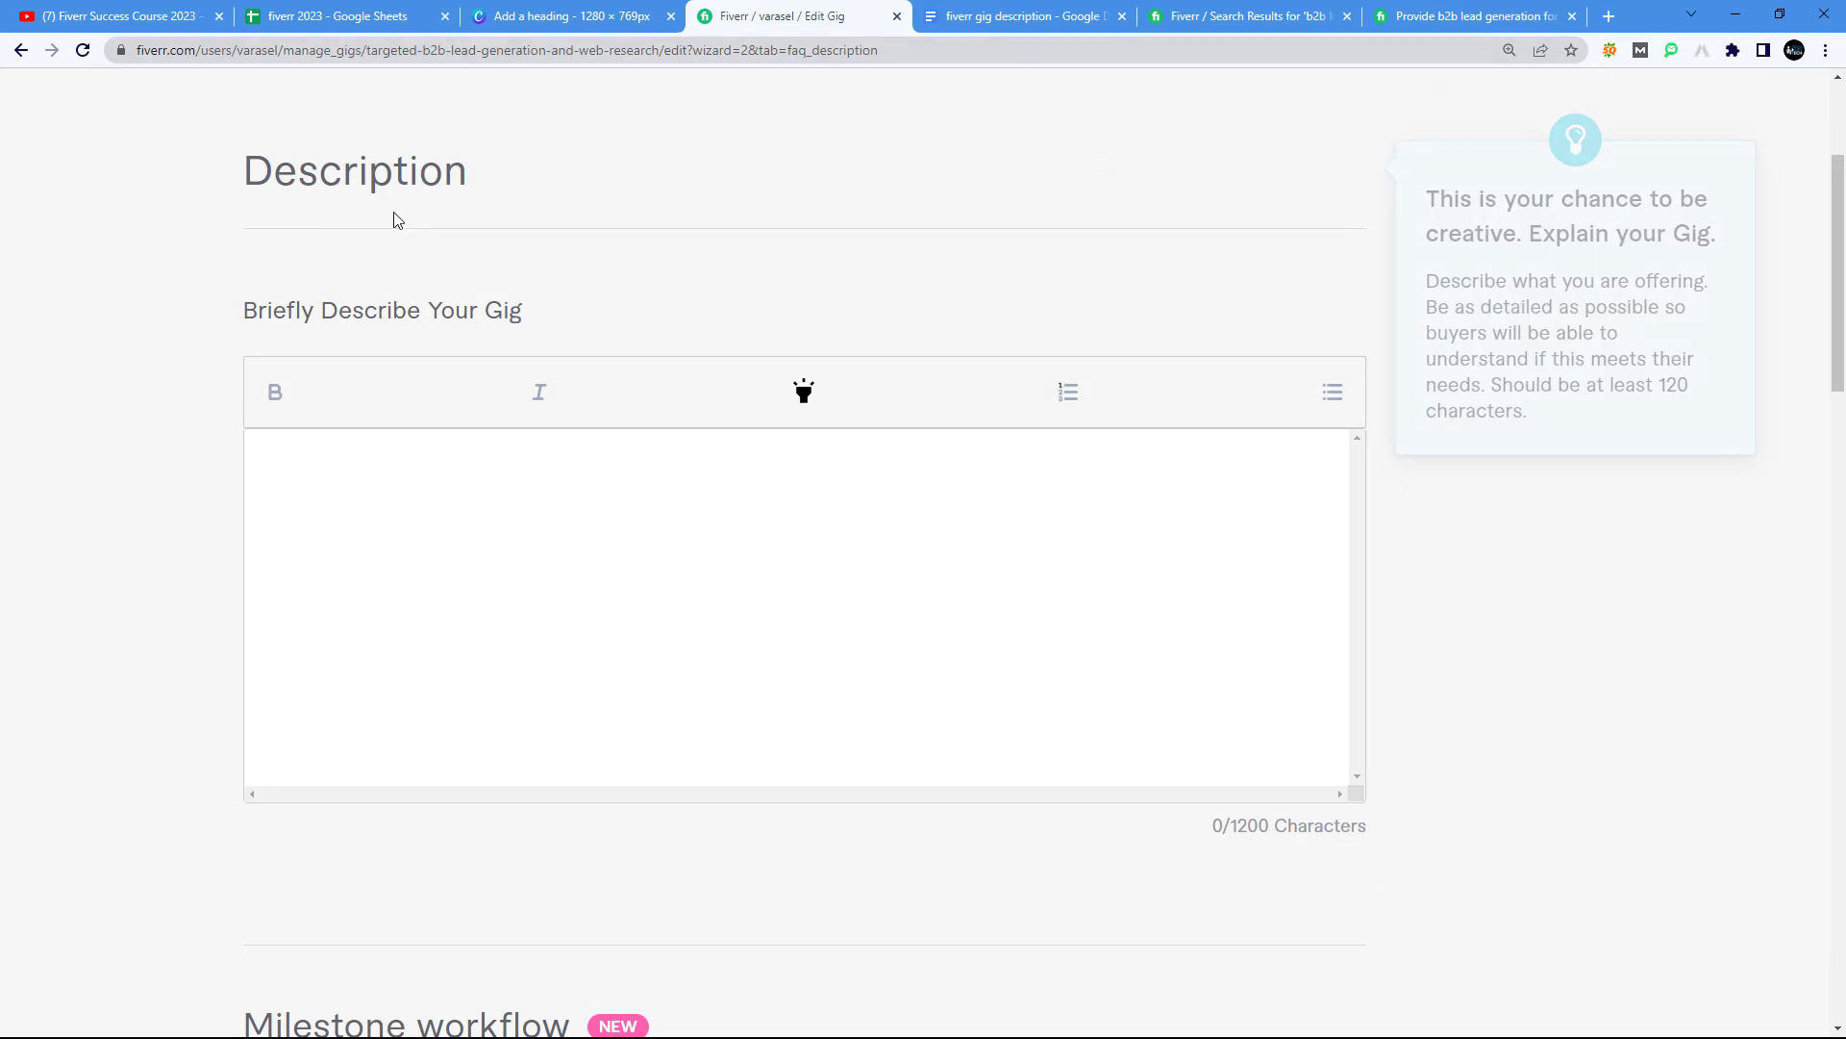
click(329, 442)
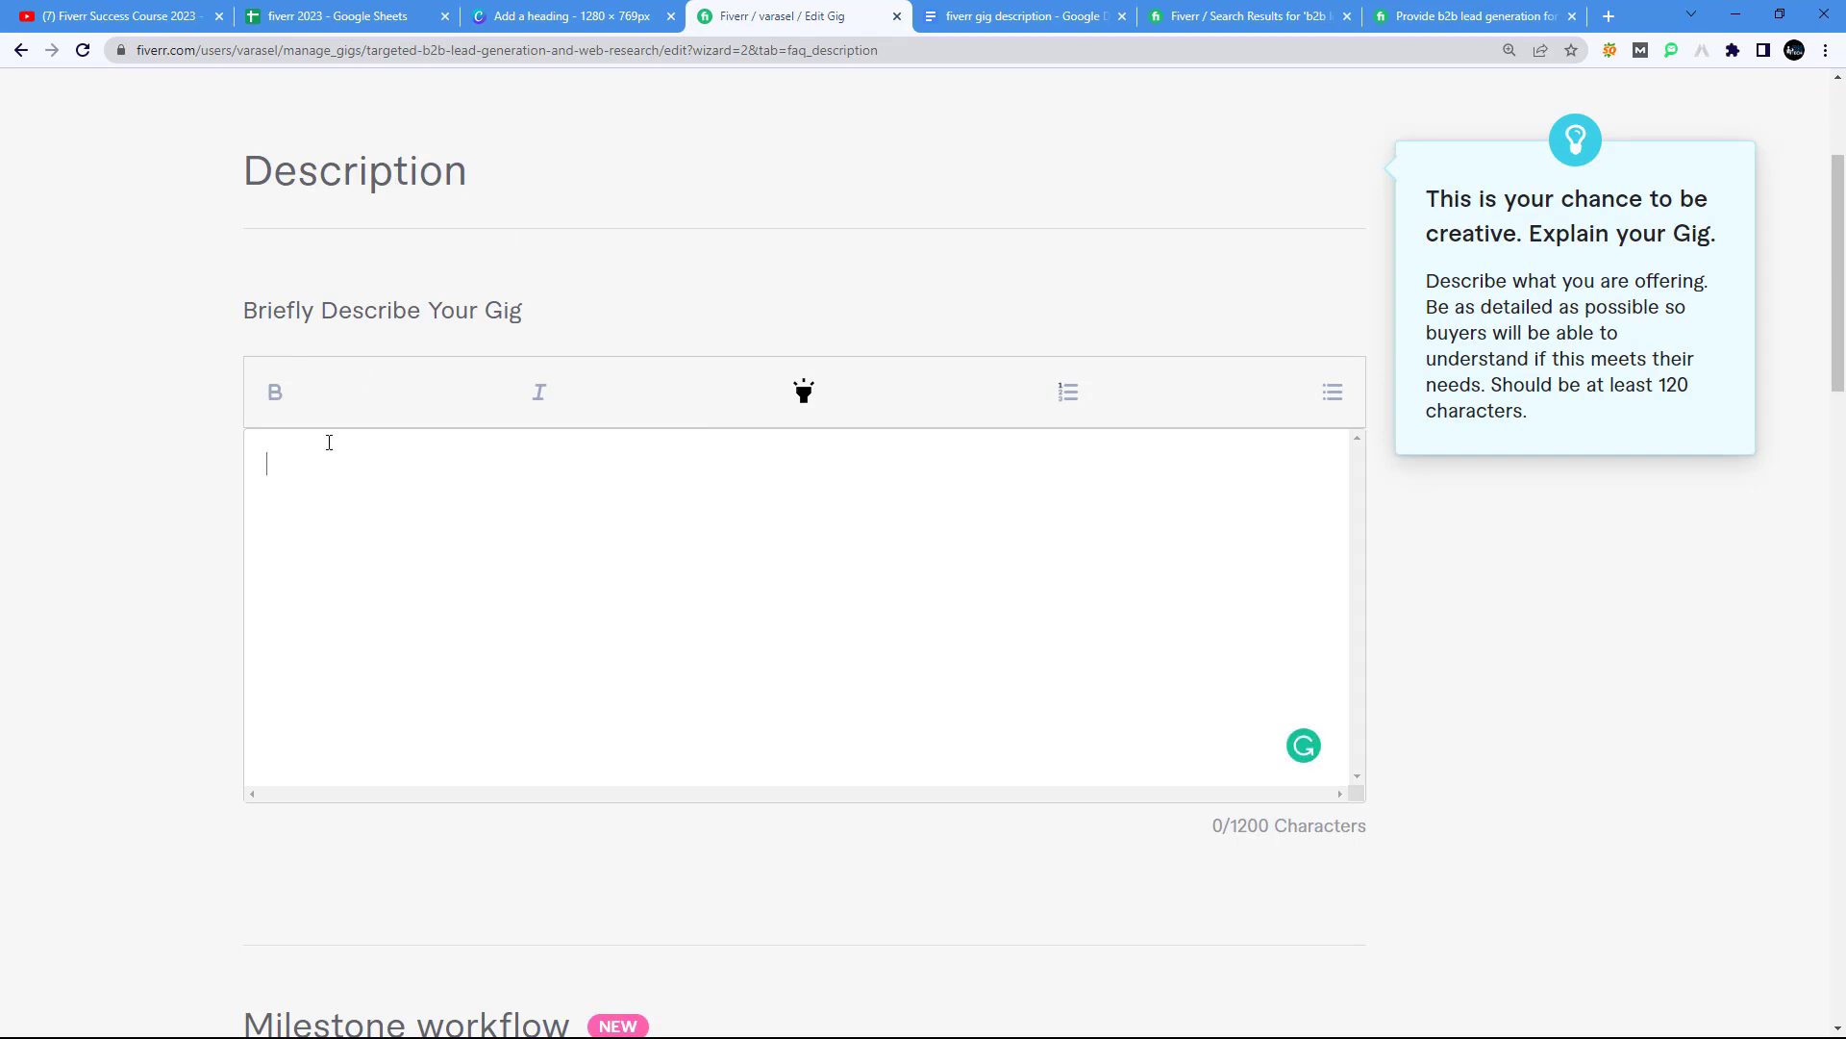
Step: Go back to the Fiverr search results and check the search keyword against the listed gig titles
click(1308, 15)
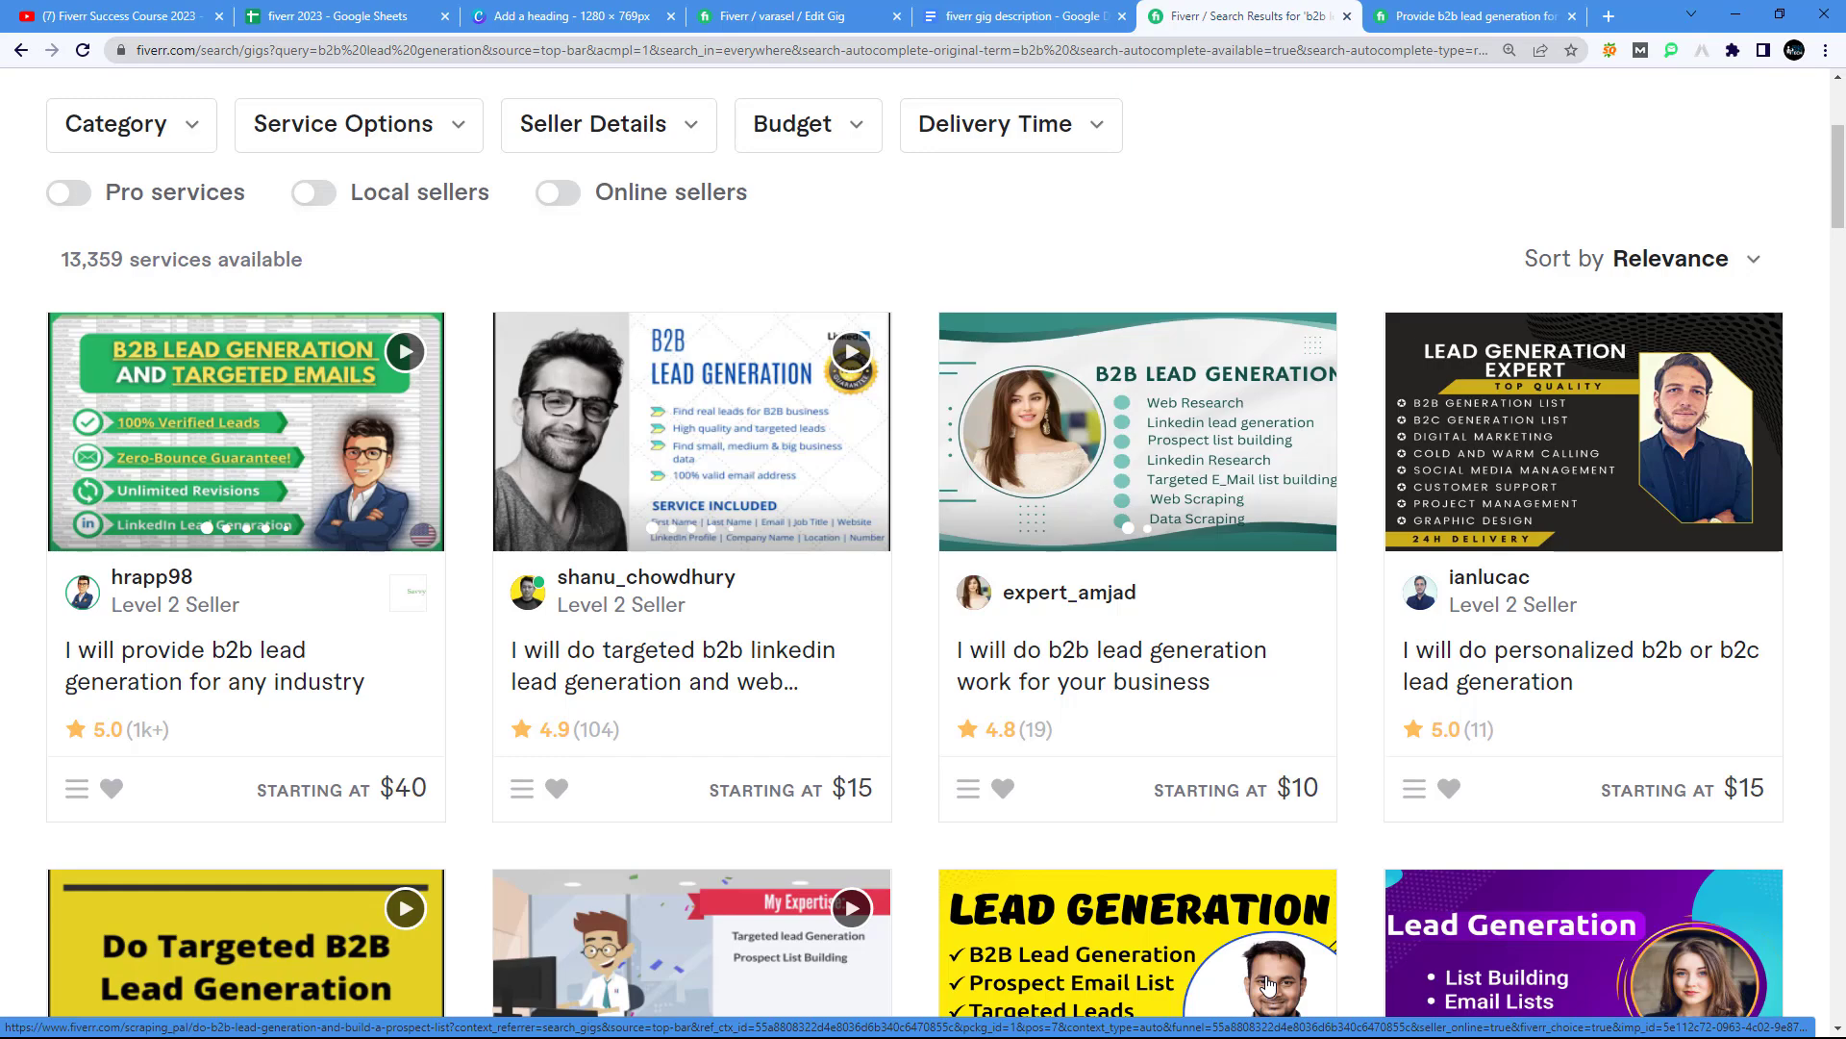
scroll(1146, 857, up, 4)
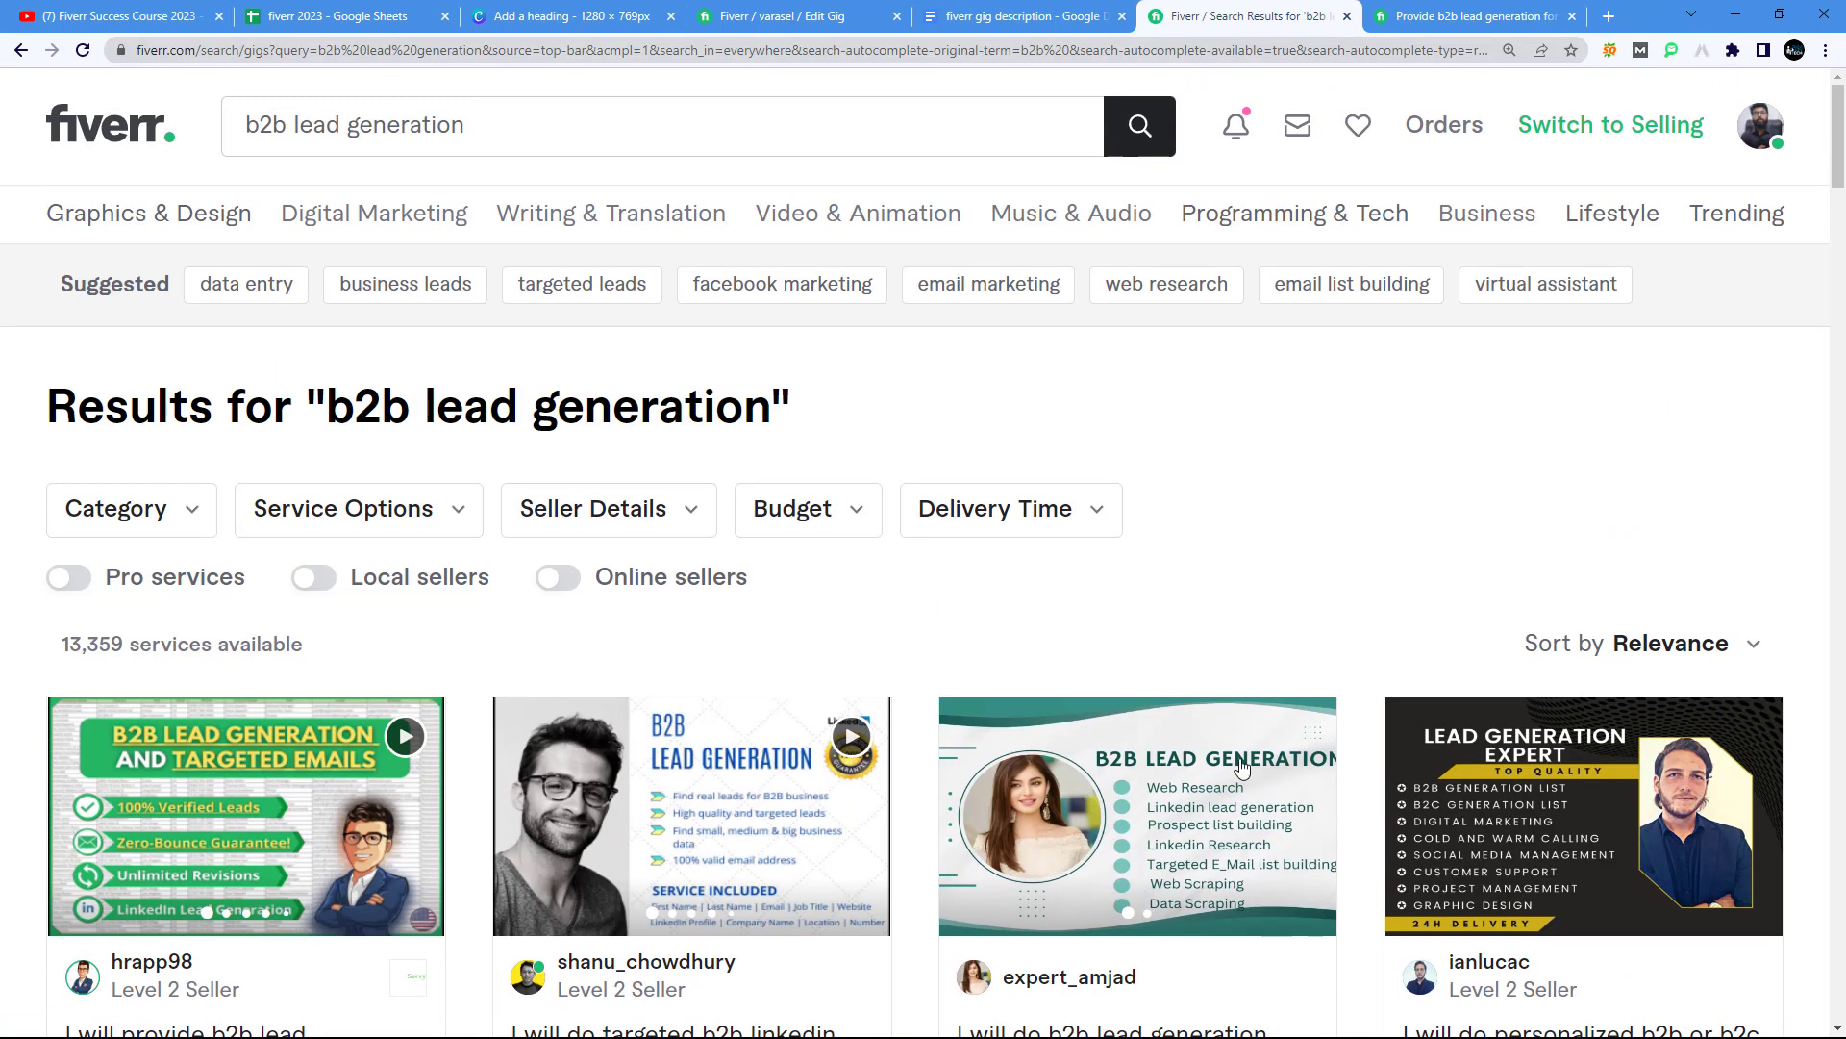
drag(465, 125, 244, 120)
click(178, 99)
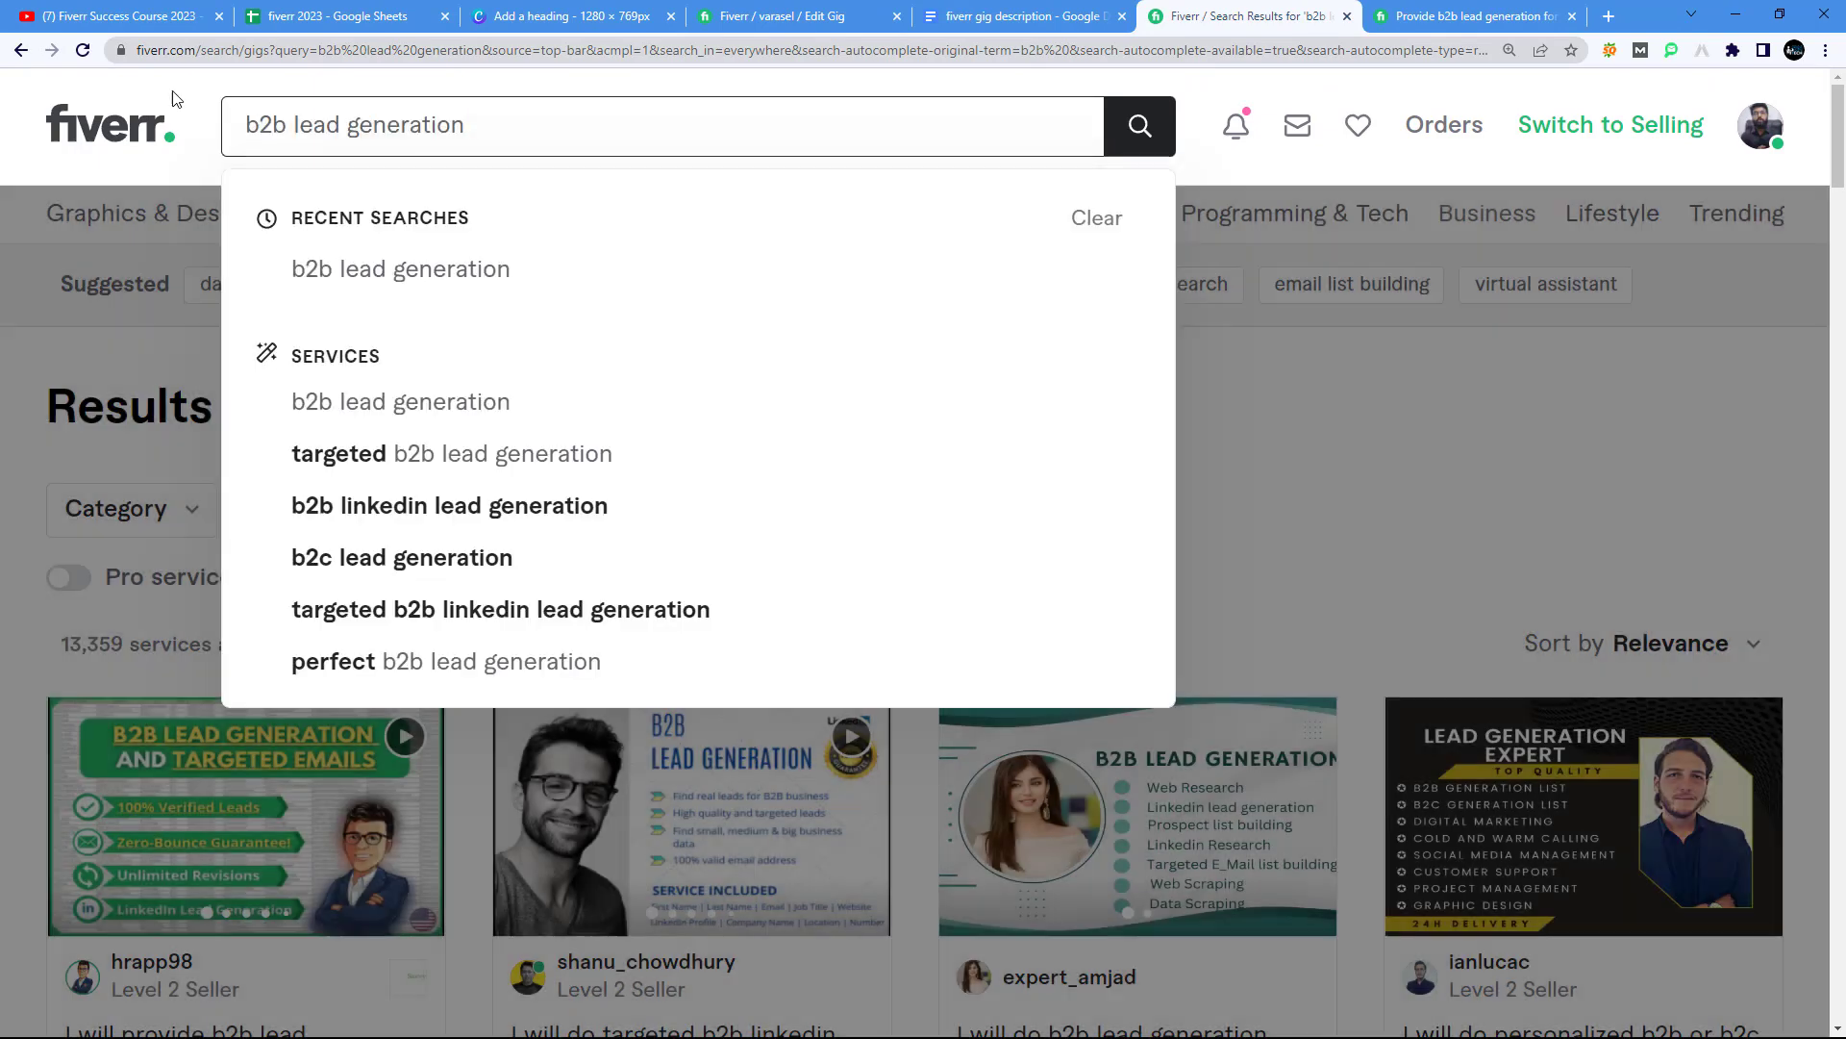
scroll(878, 475, down, 4)
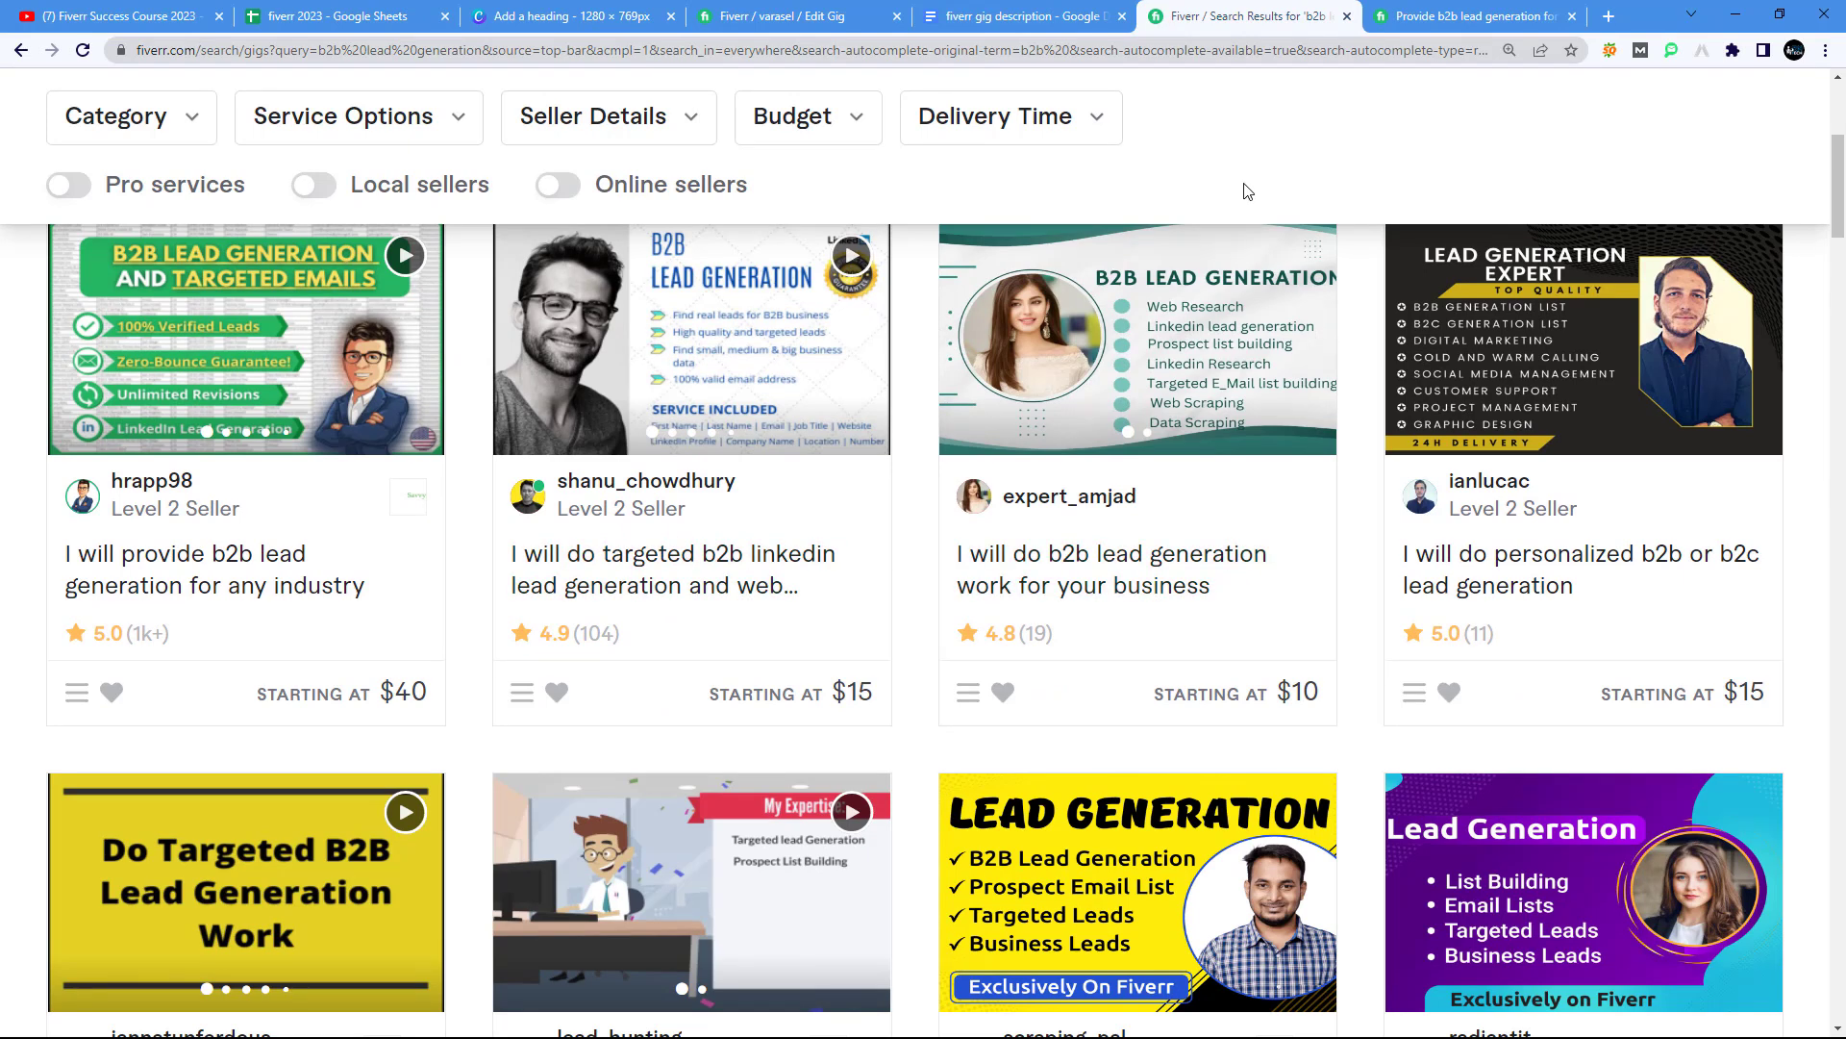
Step: Find all occurrences of "b2b lead generation" on the search results page
key(ctrl+f)
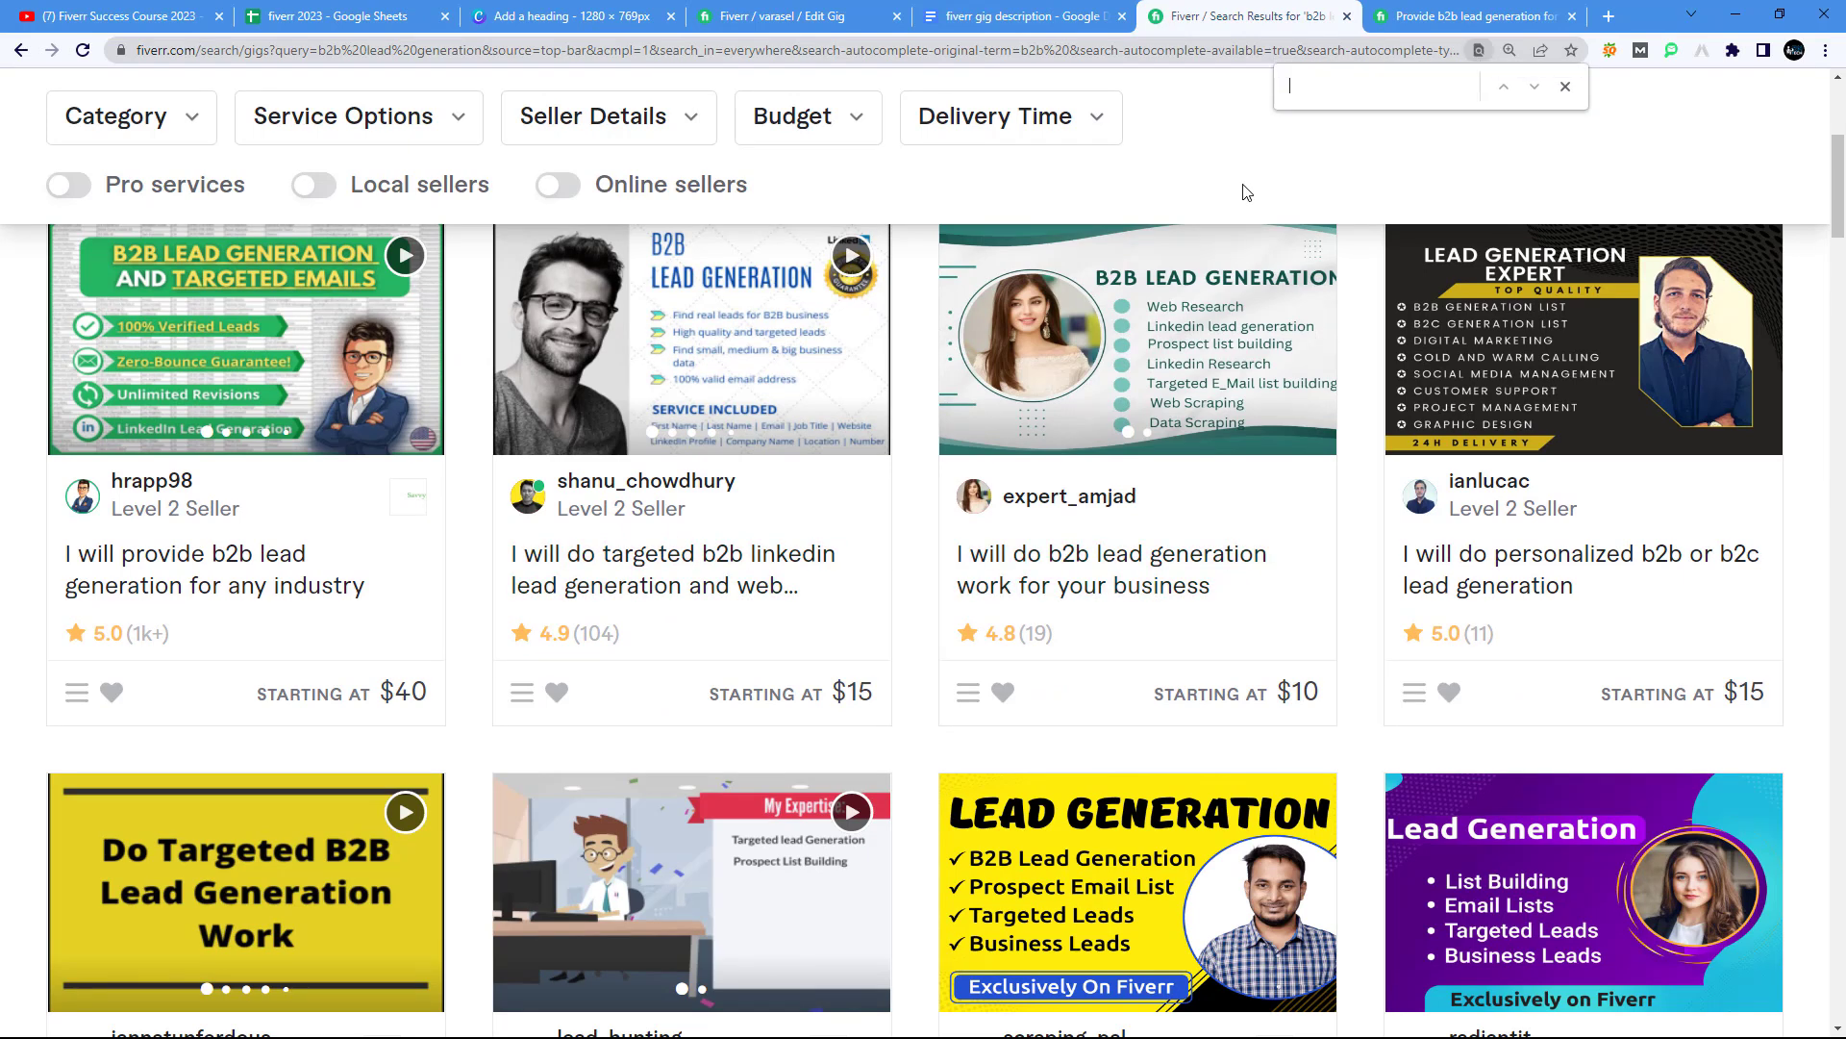
text(b2b lead ge)
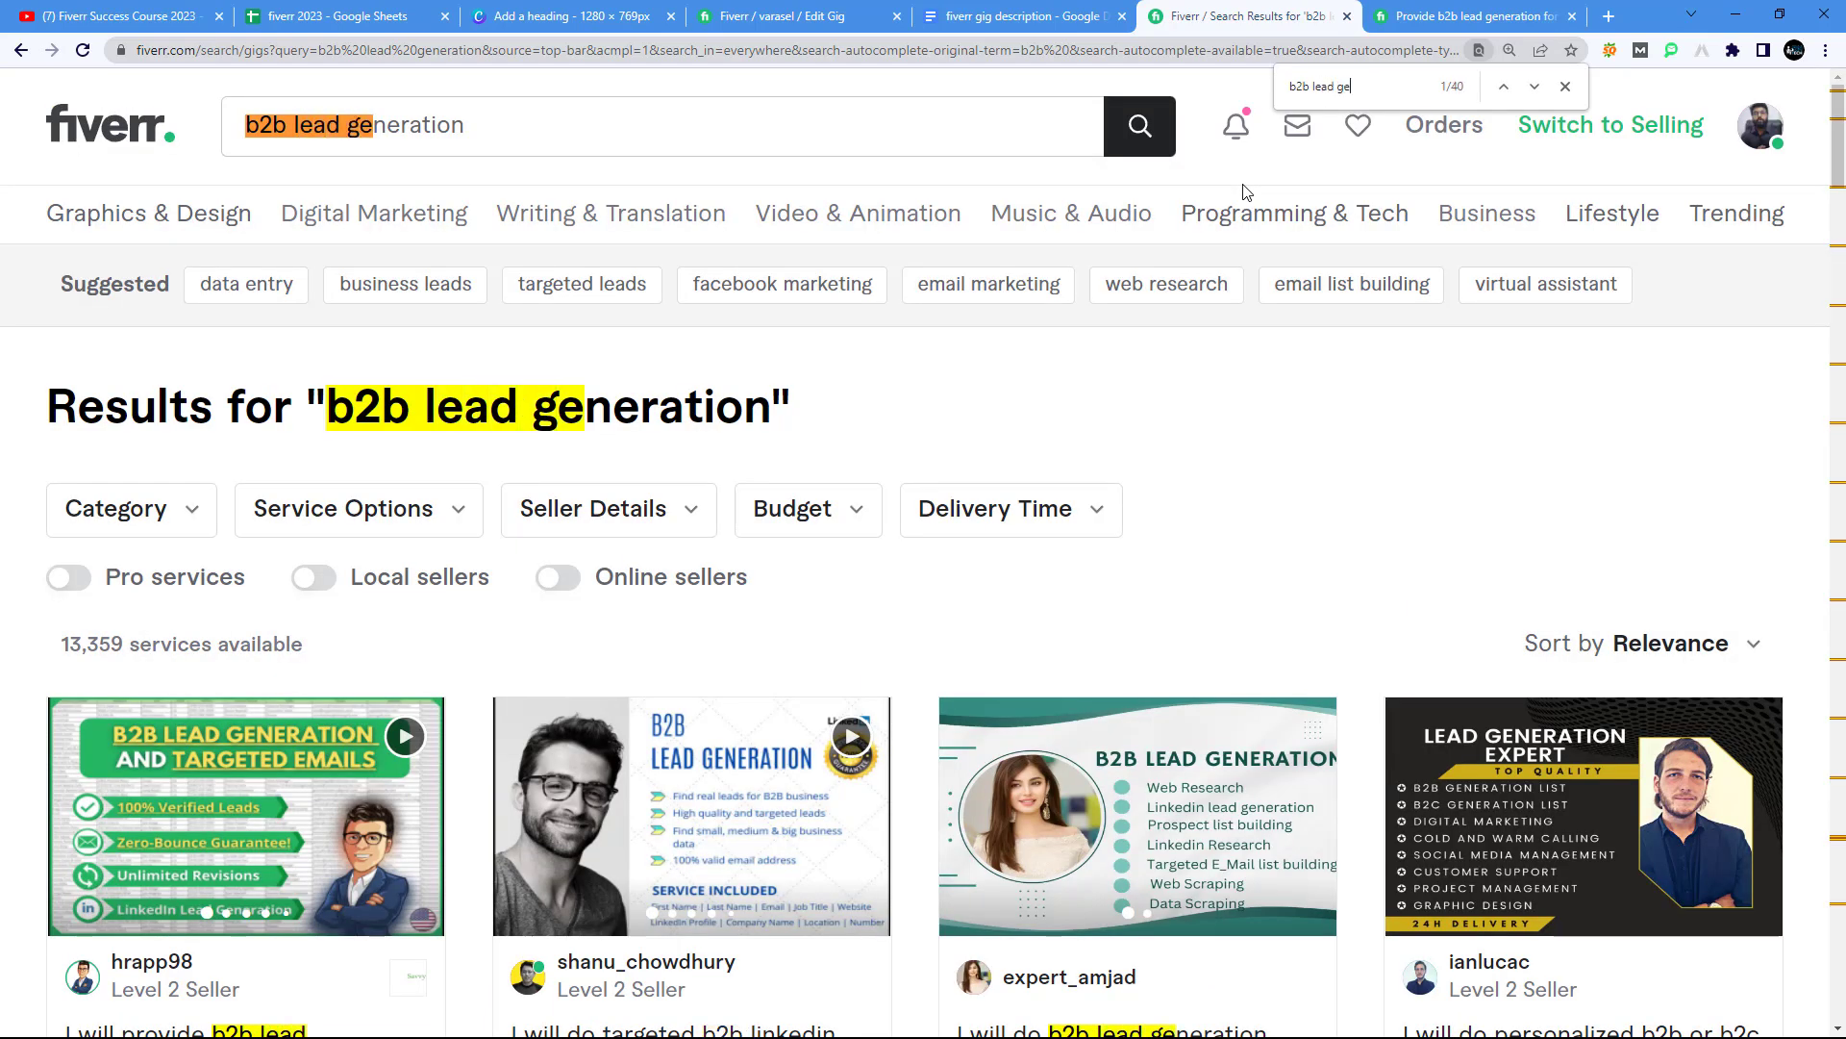
text(neration)
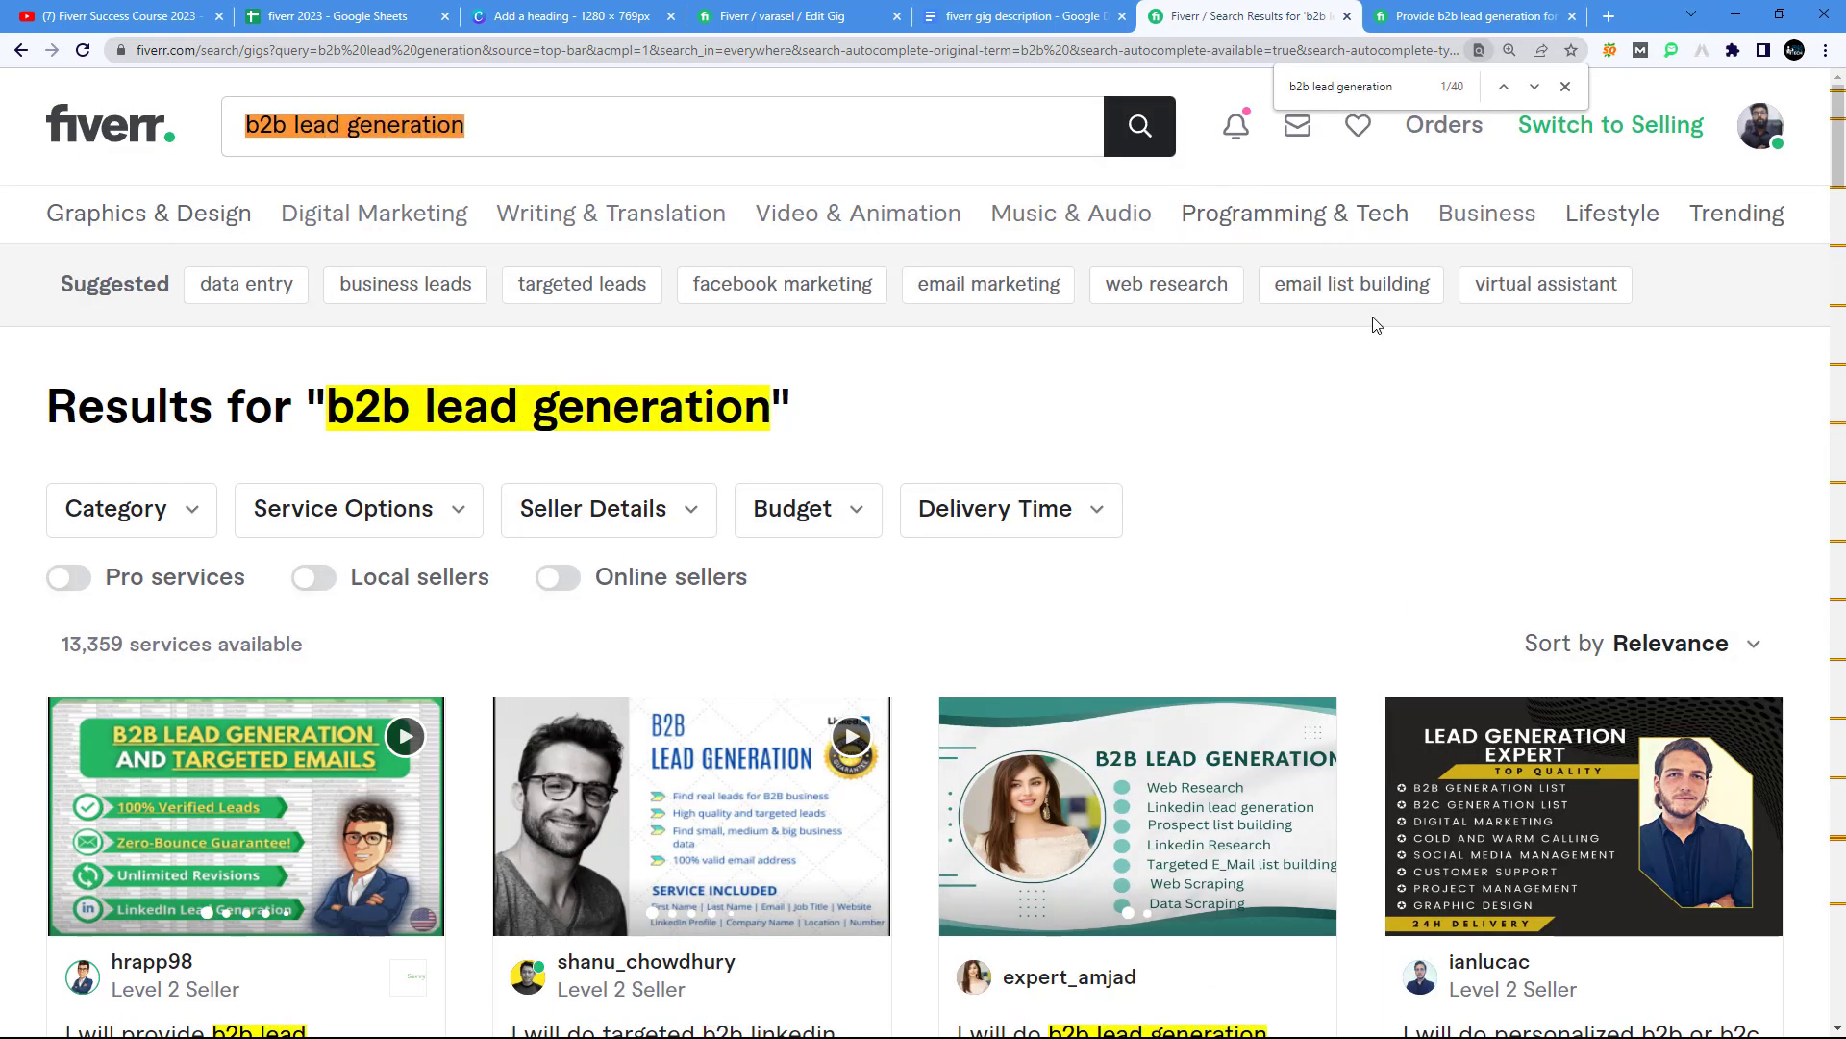
Step: Examine how the gig titles across the search results use the highlighted keyword "b2b lead generation"
scroll(1377, 325, down, 5)
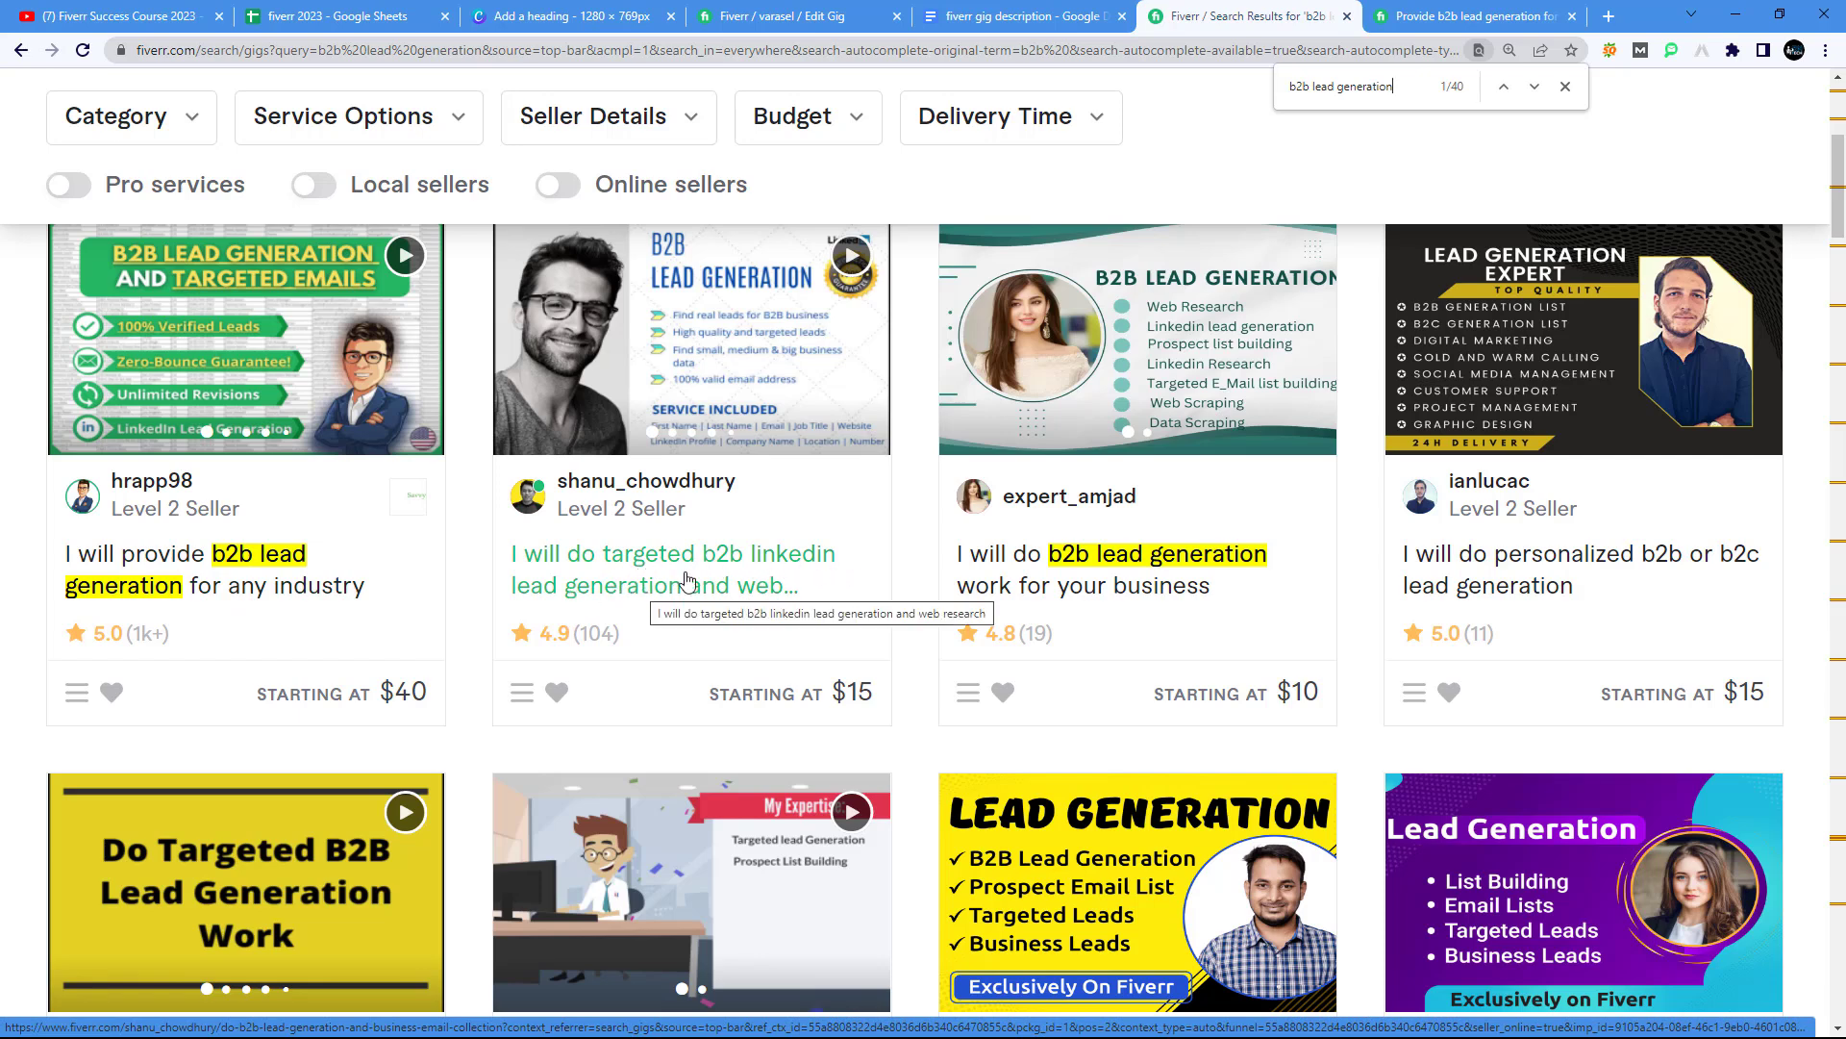
drag(1396, 87, 1225, 96)
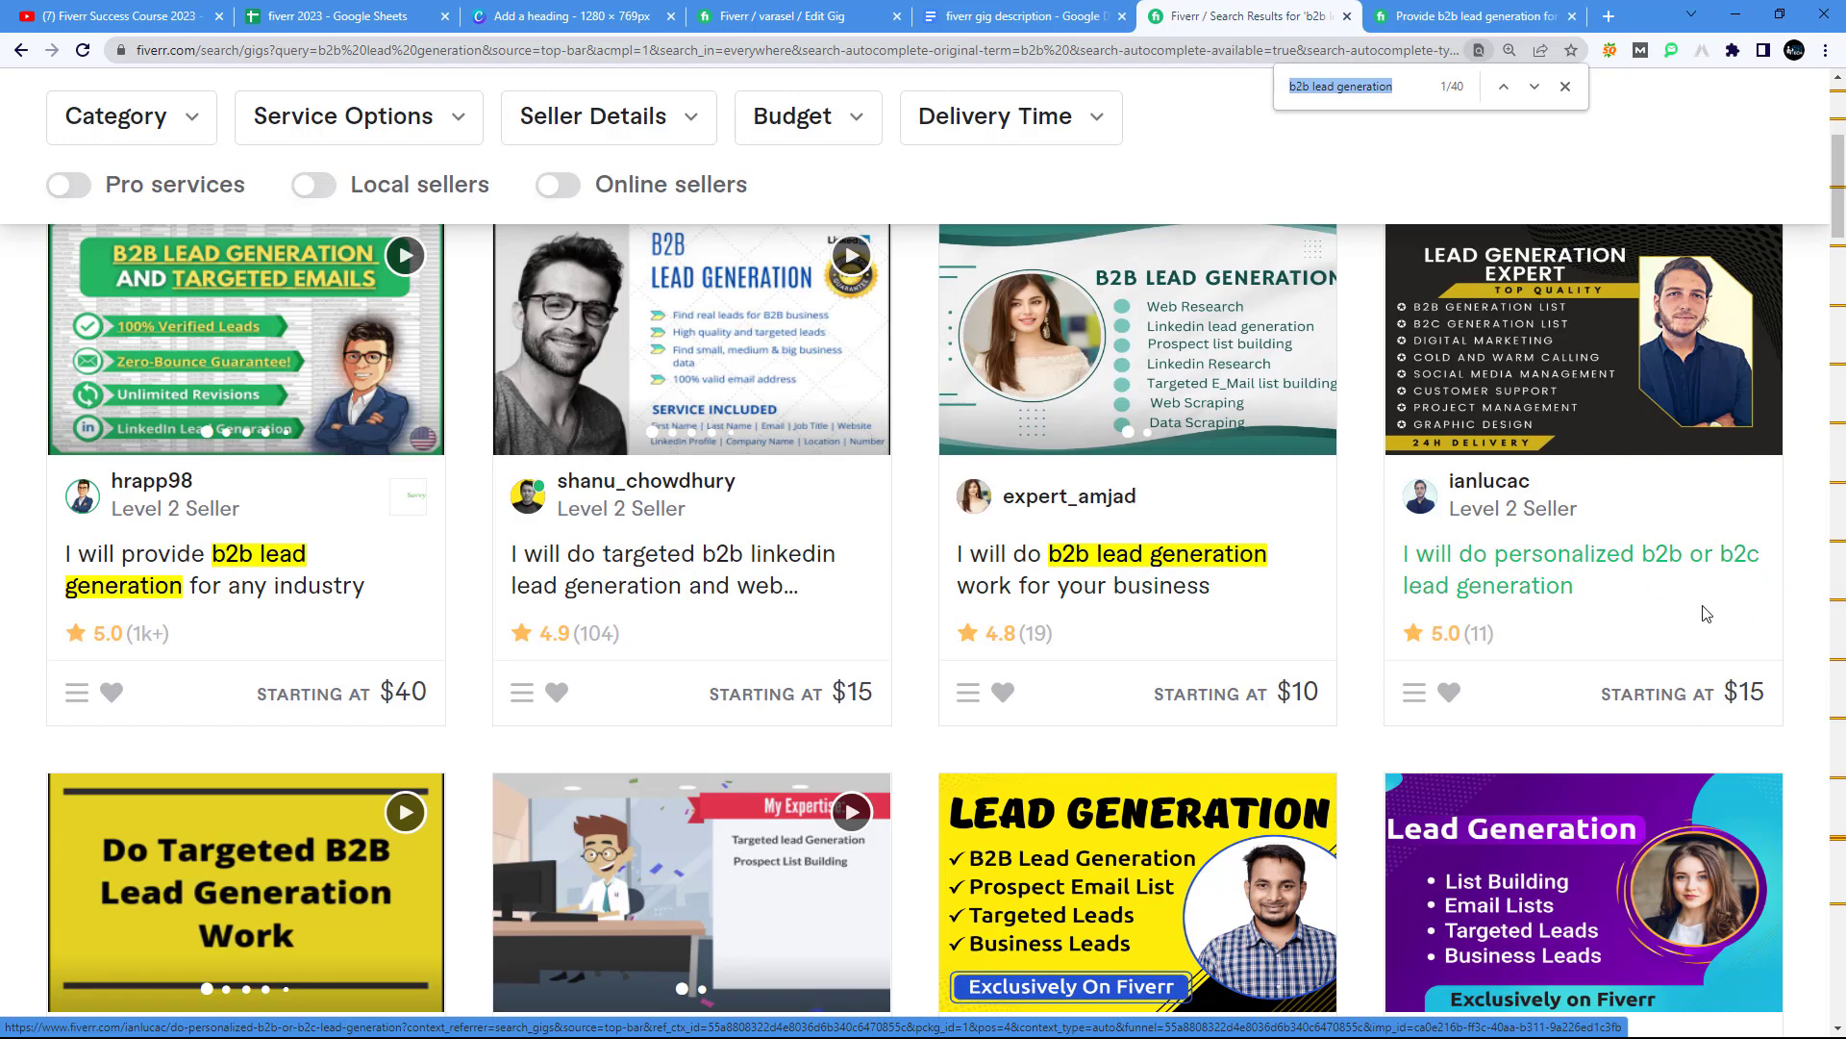
scroll(1648, 567, down, 7)
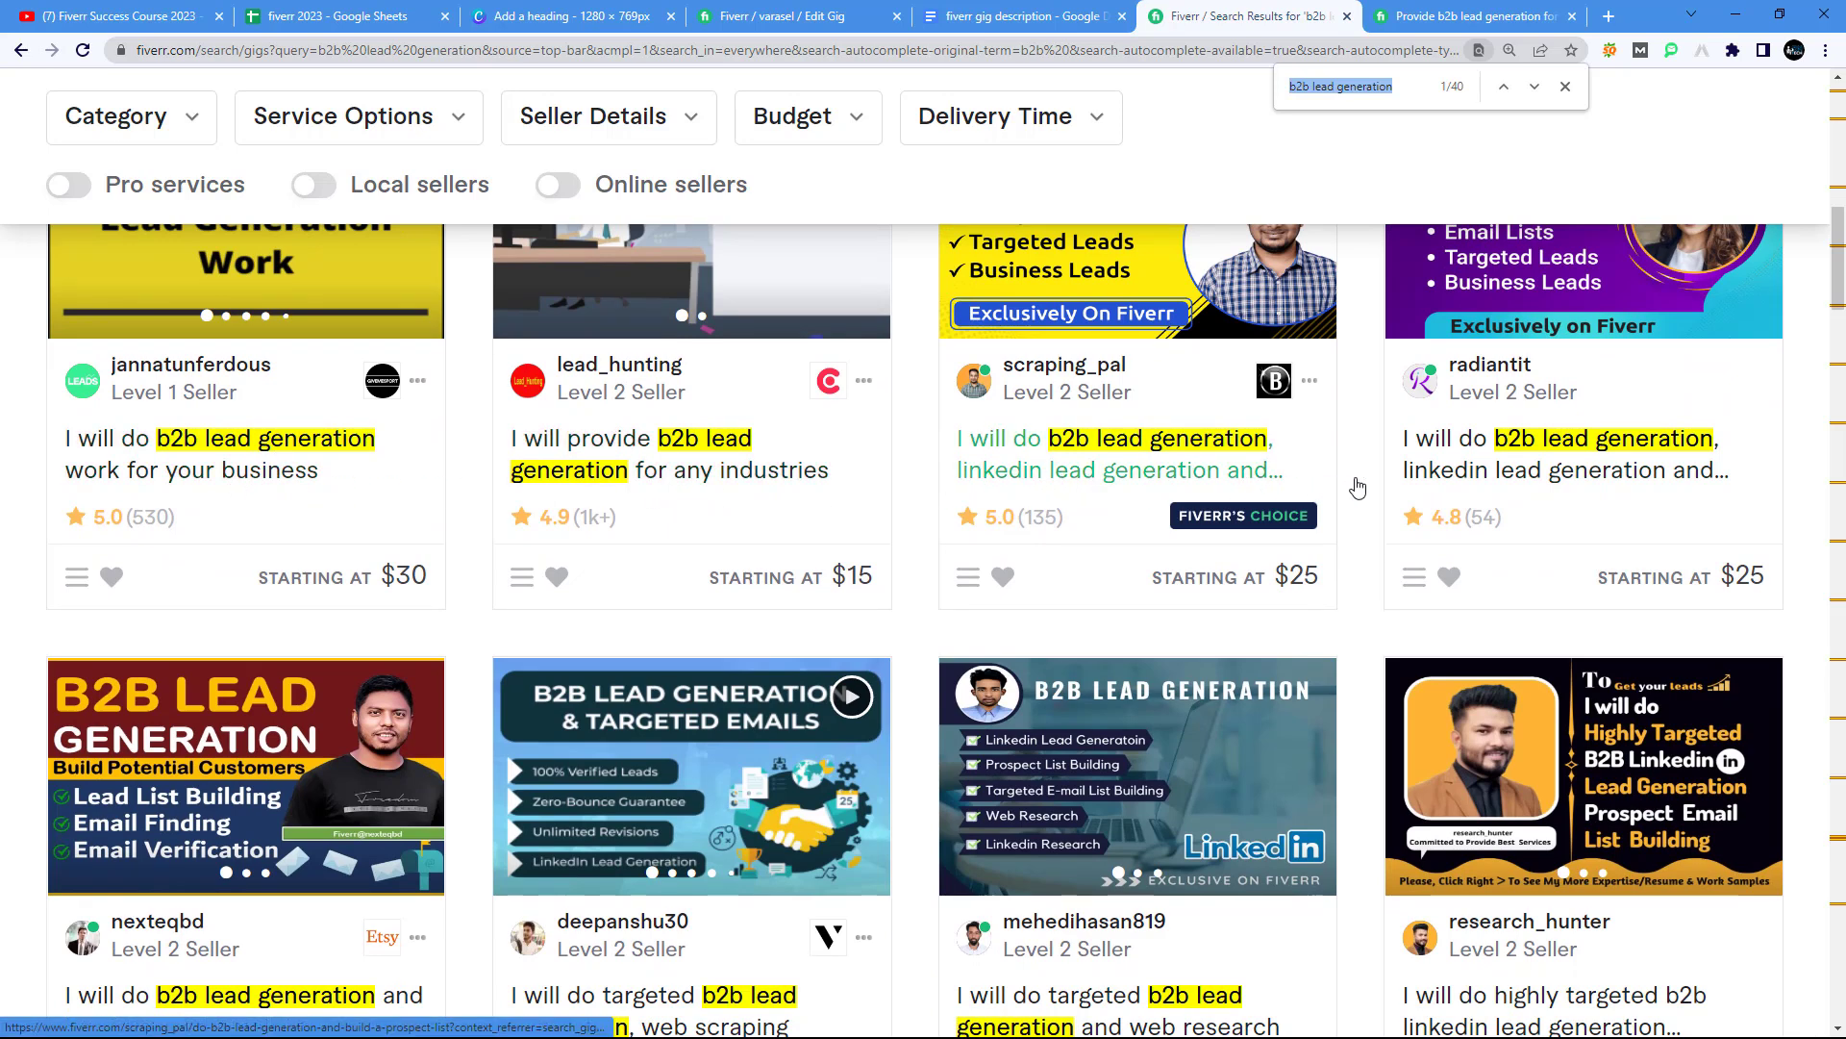
scroll(1327, 488, down, 3)
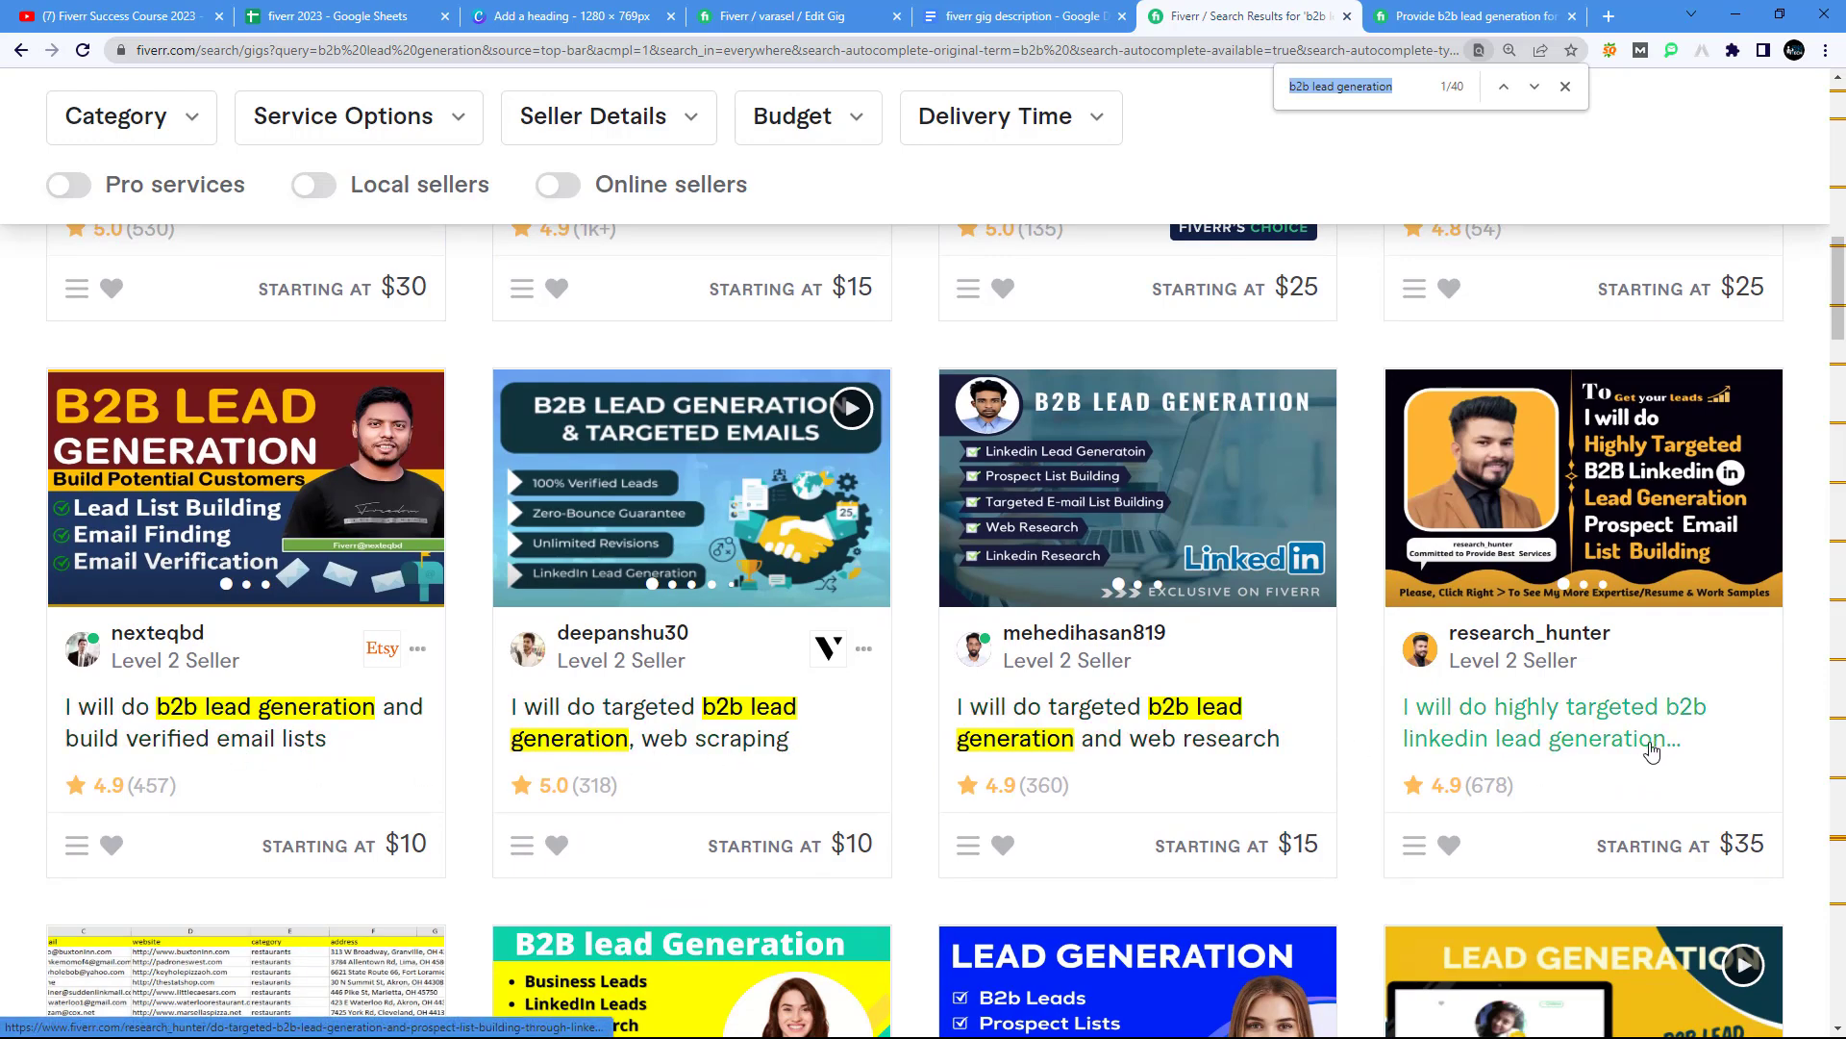
scroll(1653, 750, down, 5)
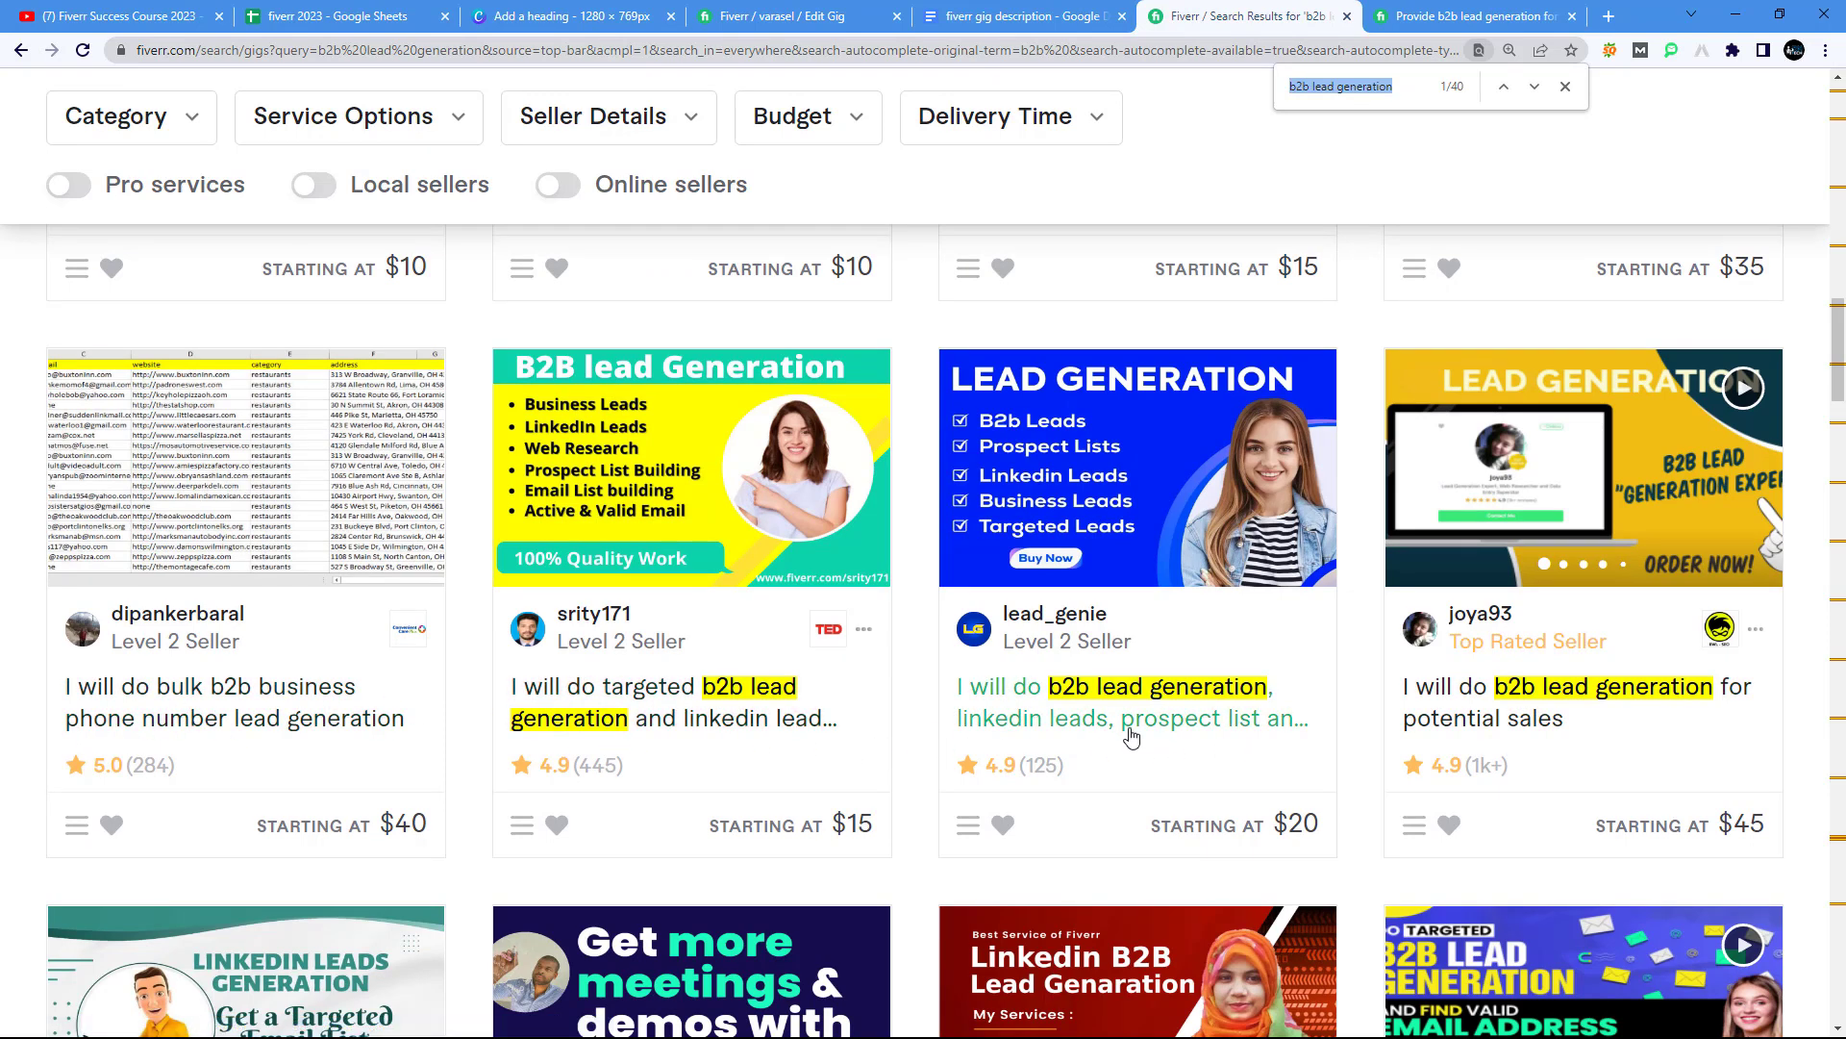
scroll(1711, 765, down, 1)
scroll(1711, 772, down, 3)
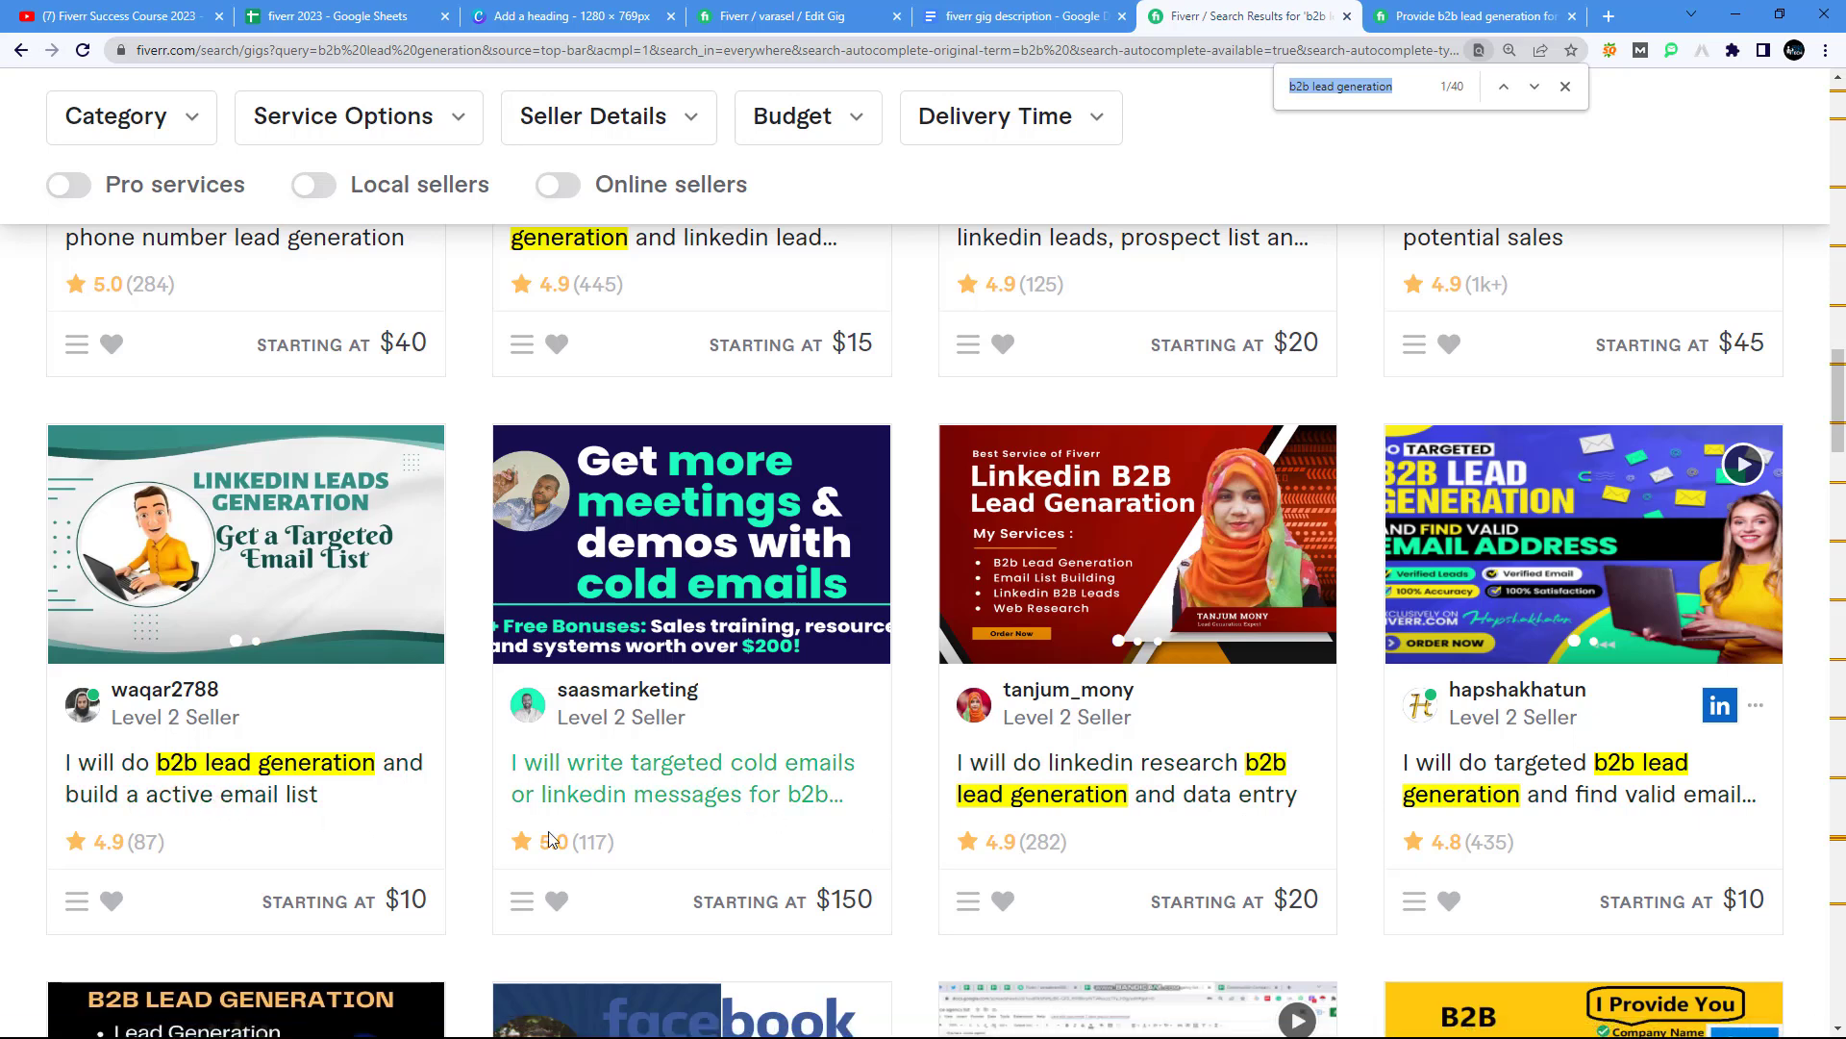
scroll(551, 839, down, 4)
scroll(514, 341, up, 4)
scroll(500, 346, up, 10)
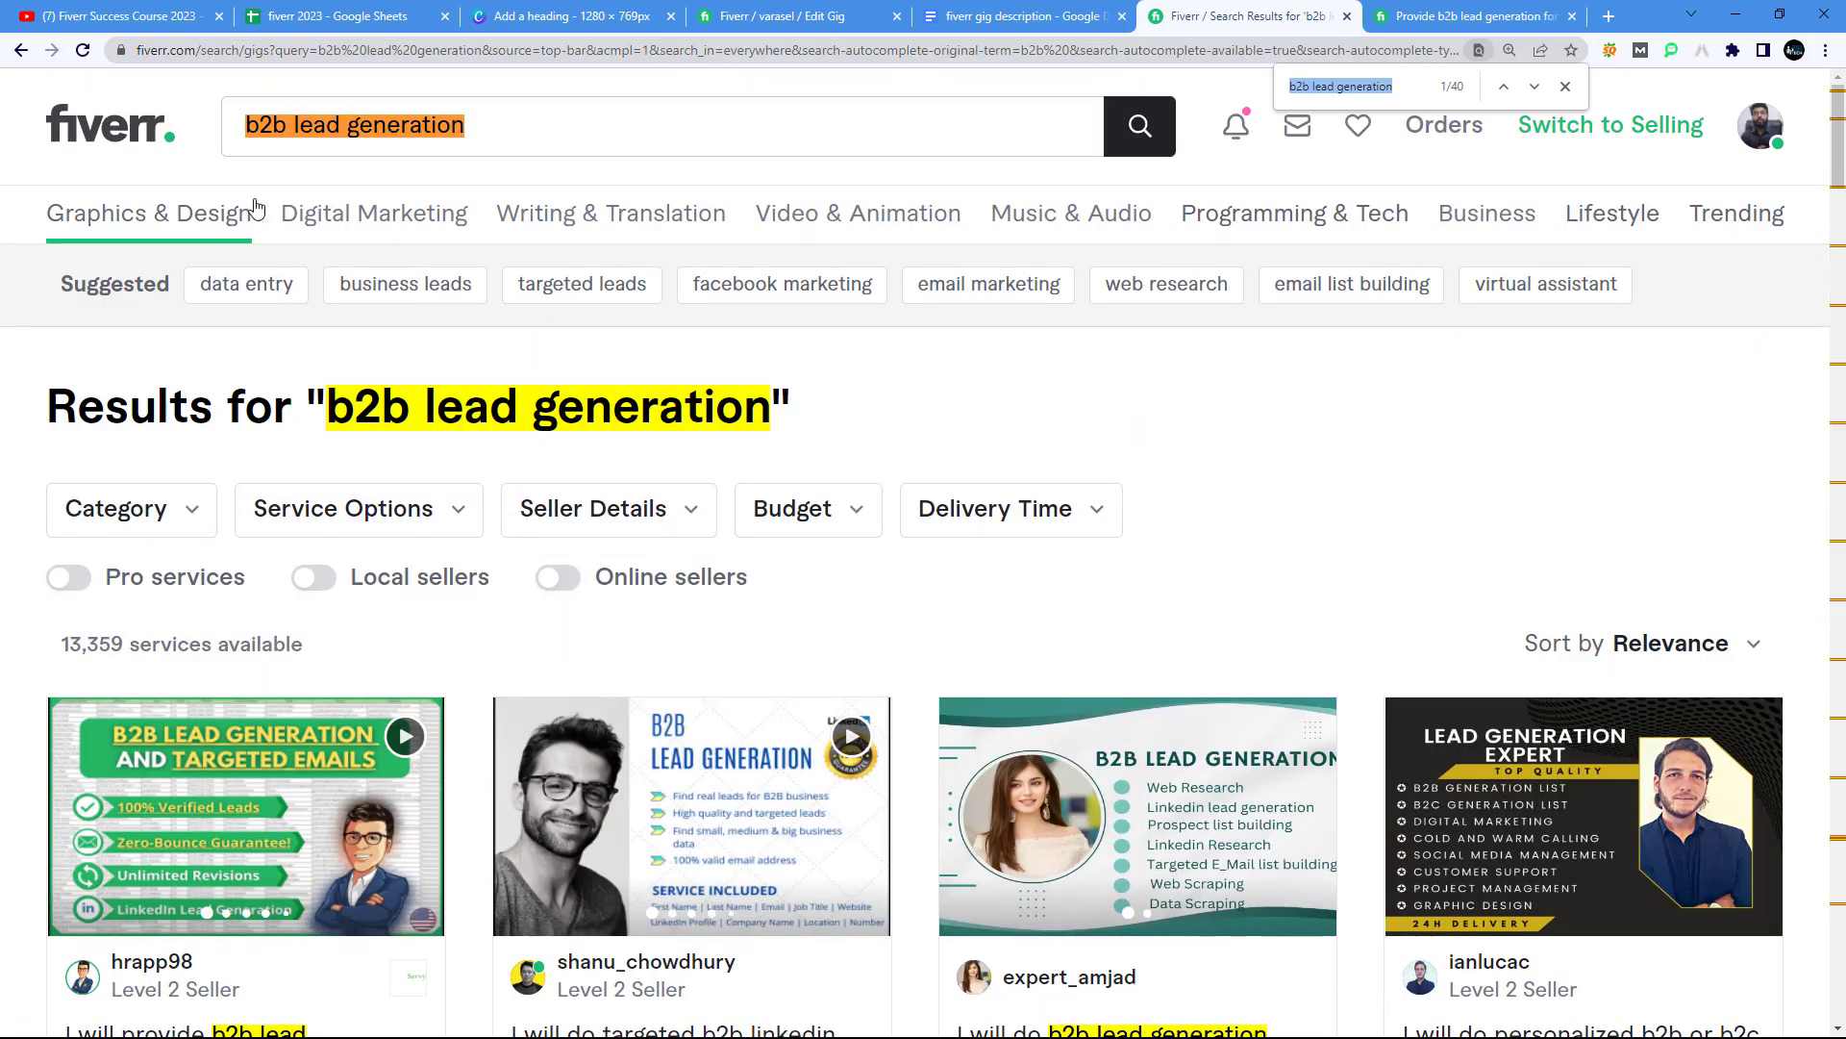
scroll(748, 594, down, 10)
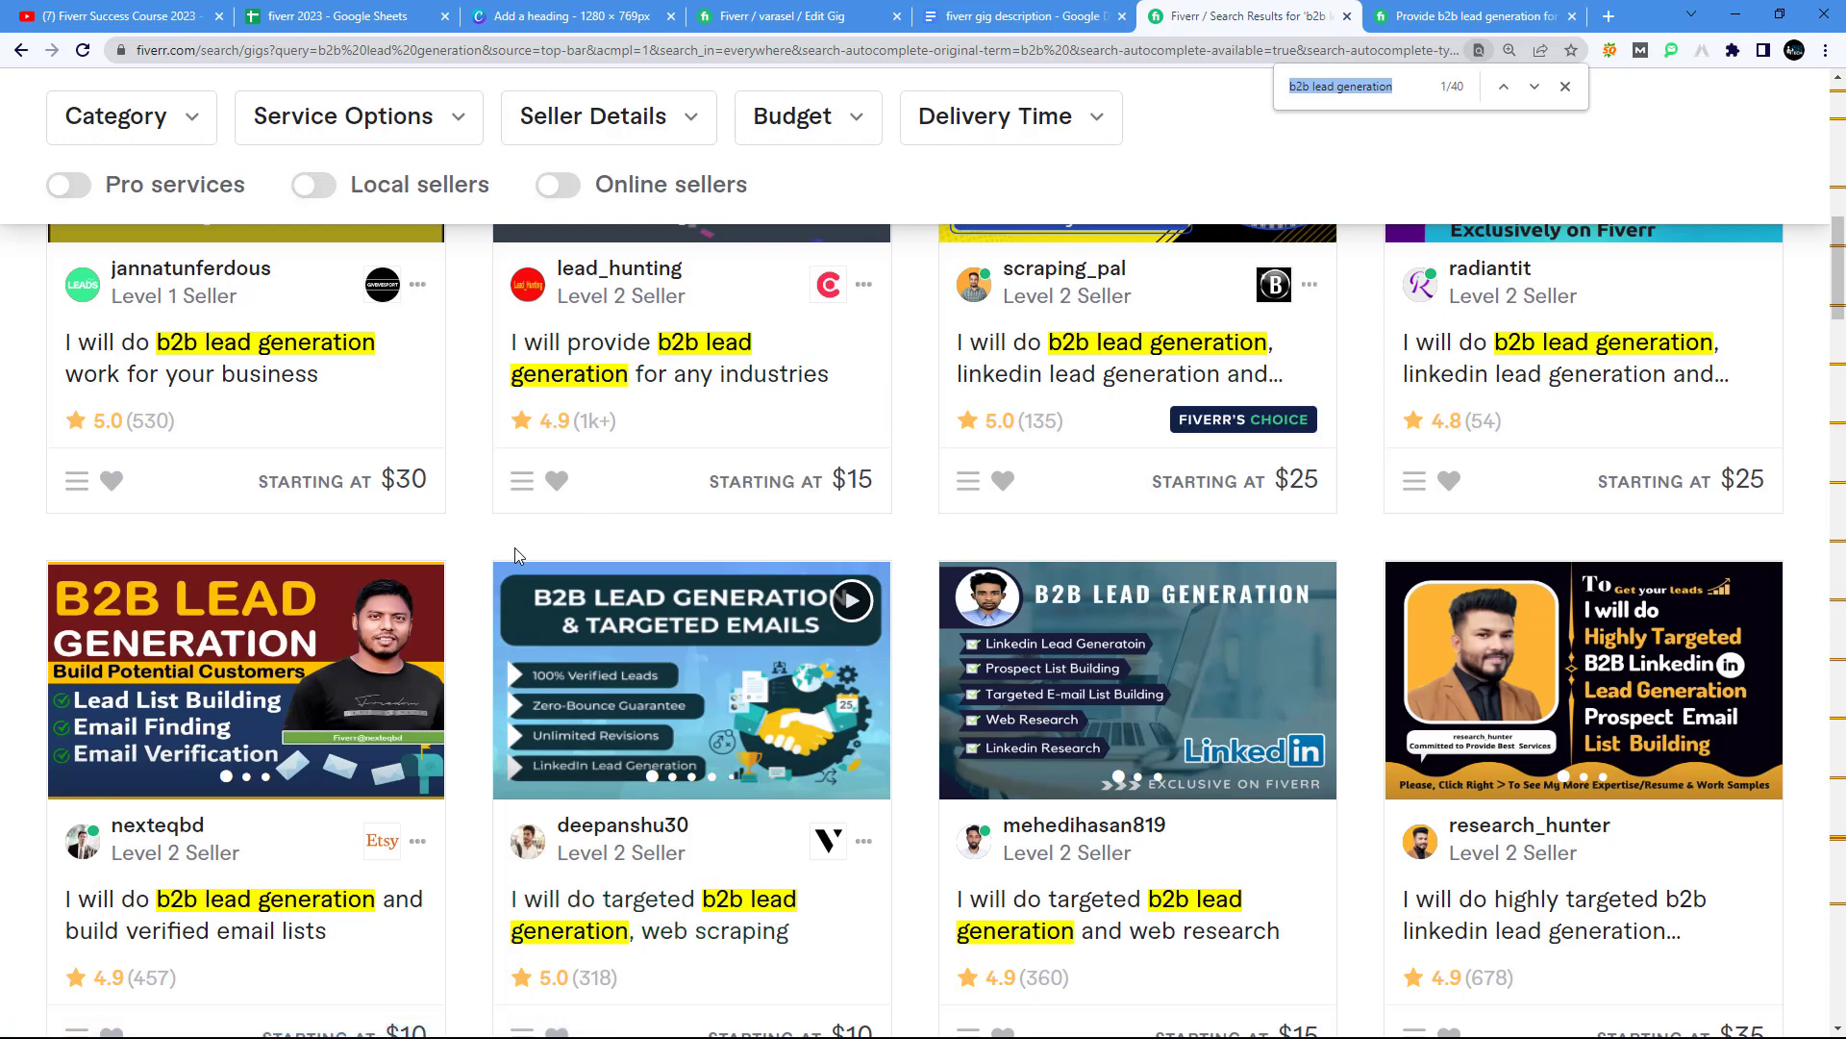
scroll(515, 546, up, 15)
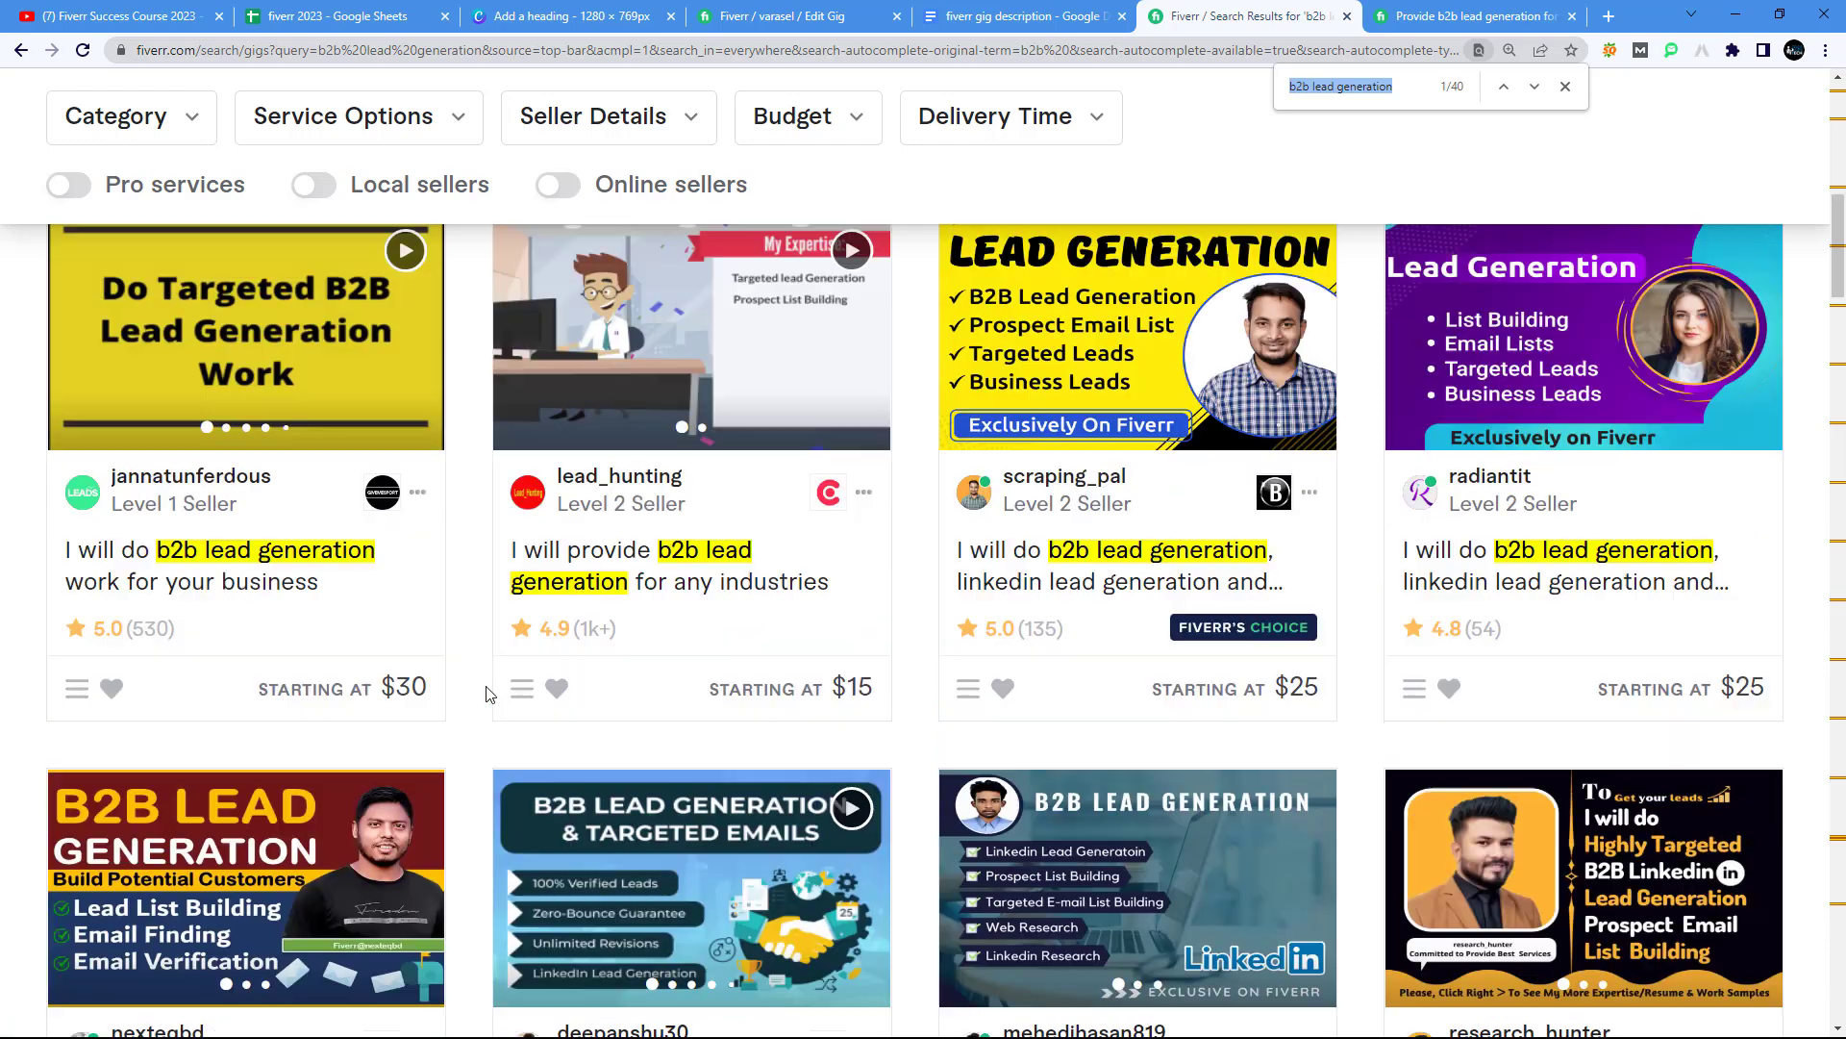
Step: Open the gig "I will provide b2b lead generation for any industry" in a new tab and close the previously opened gig's tab
scroll(433, 548, down, 5)
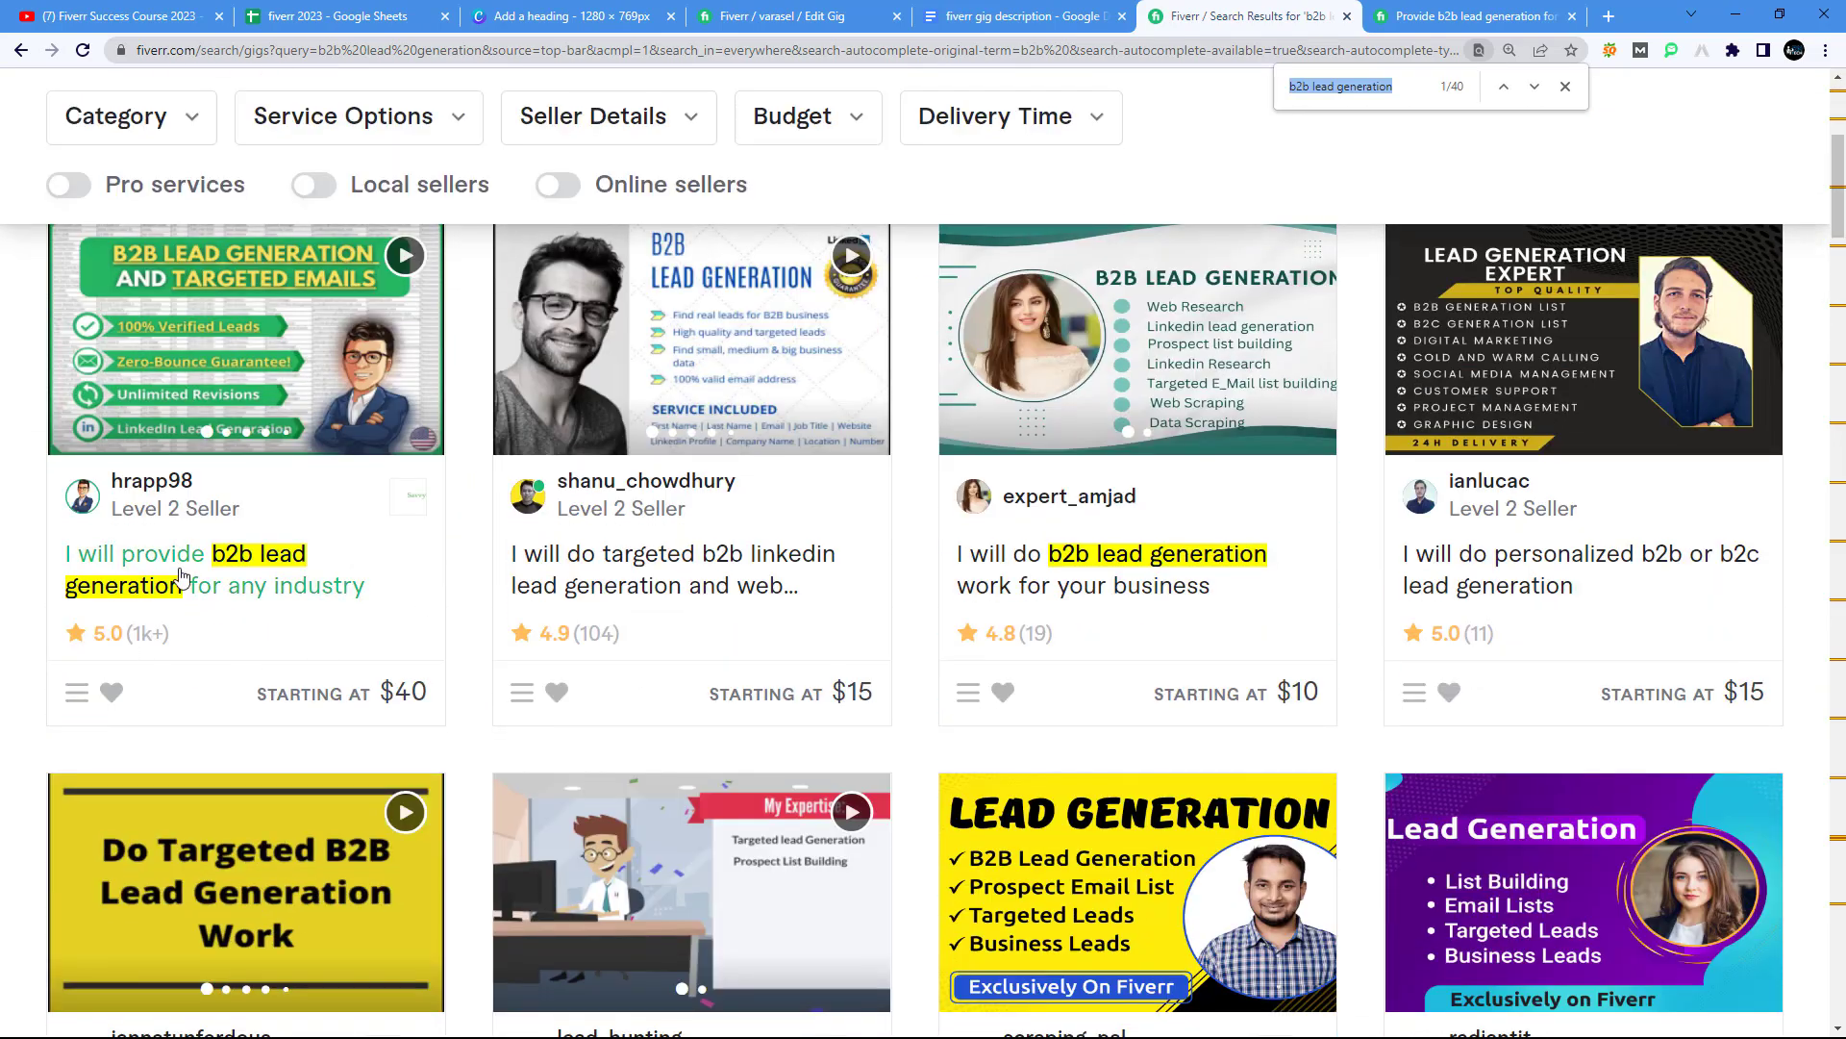
right_click(216, 574)
click(252, 583)
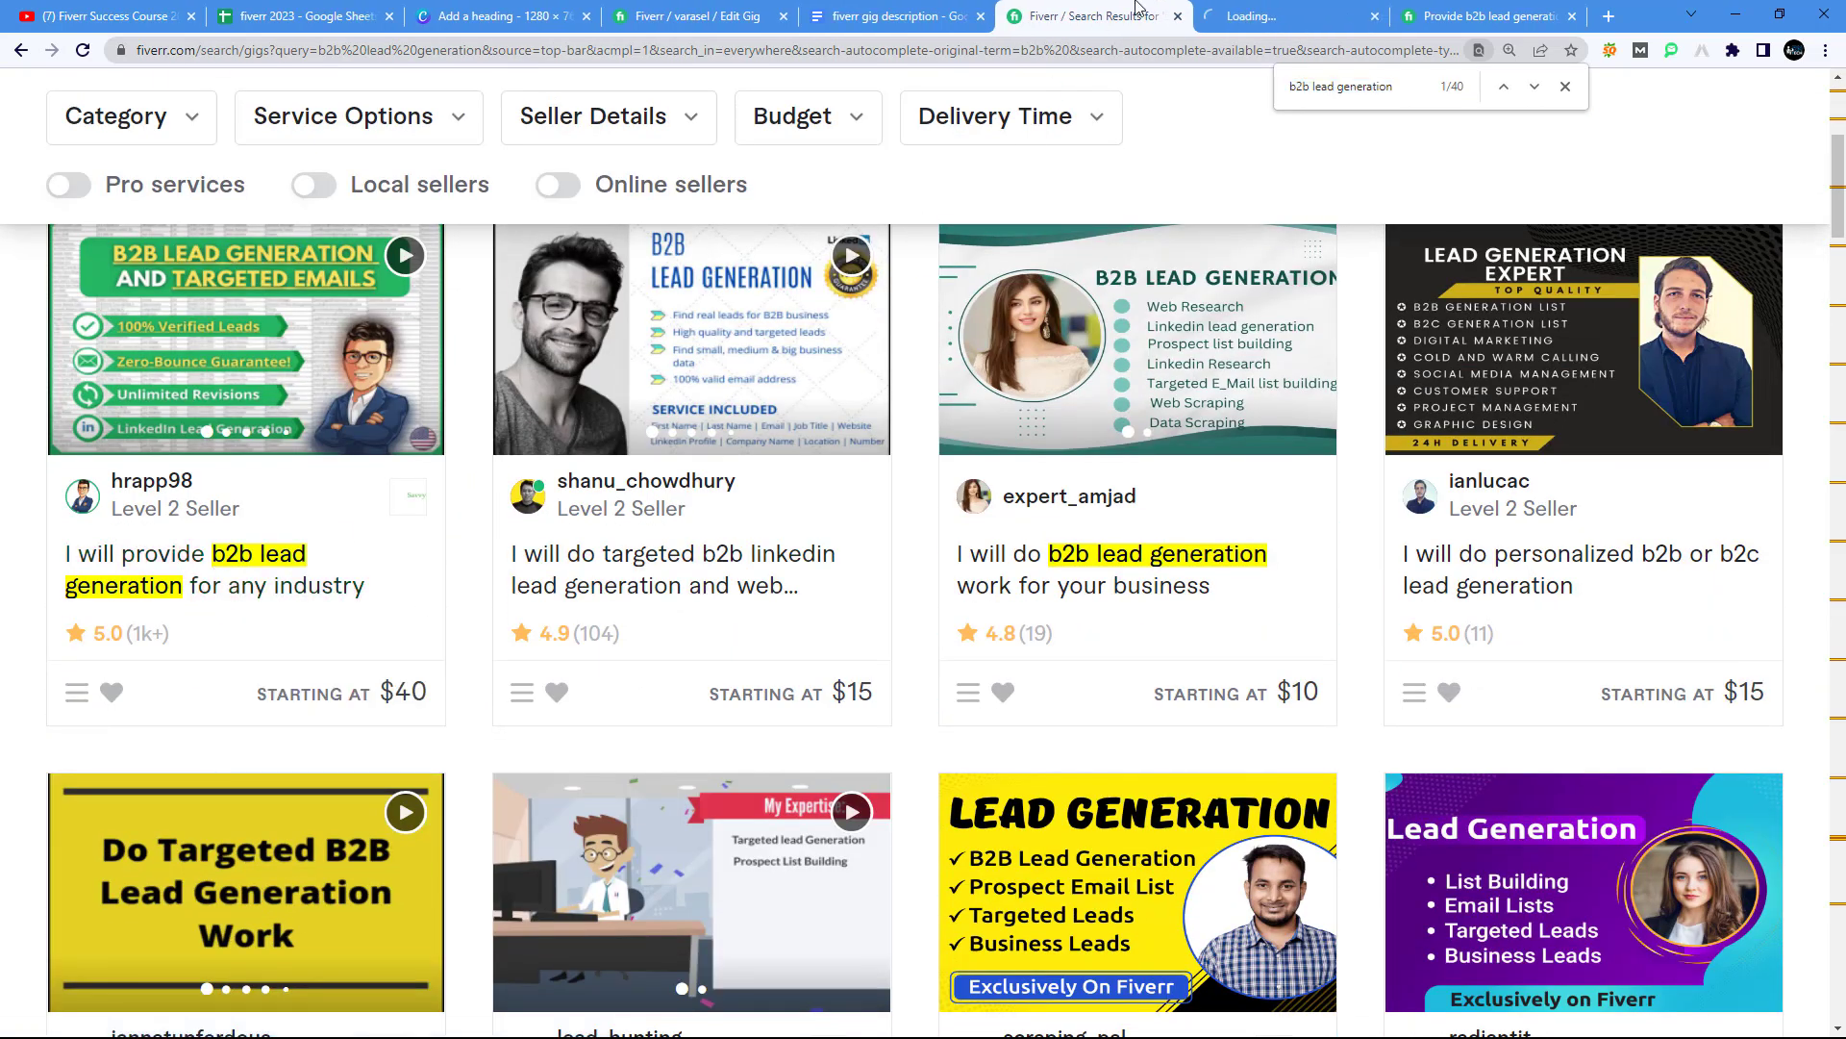
click(1289, 16)
click(1573, 16)
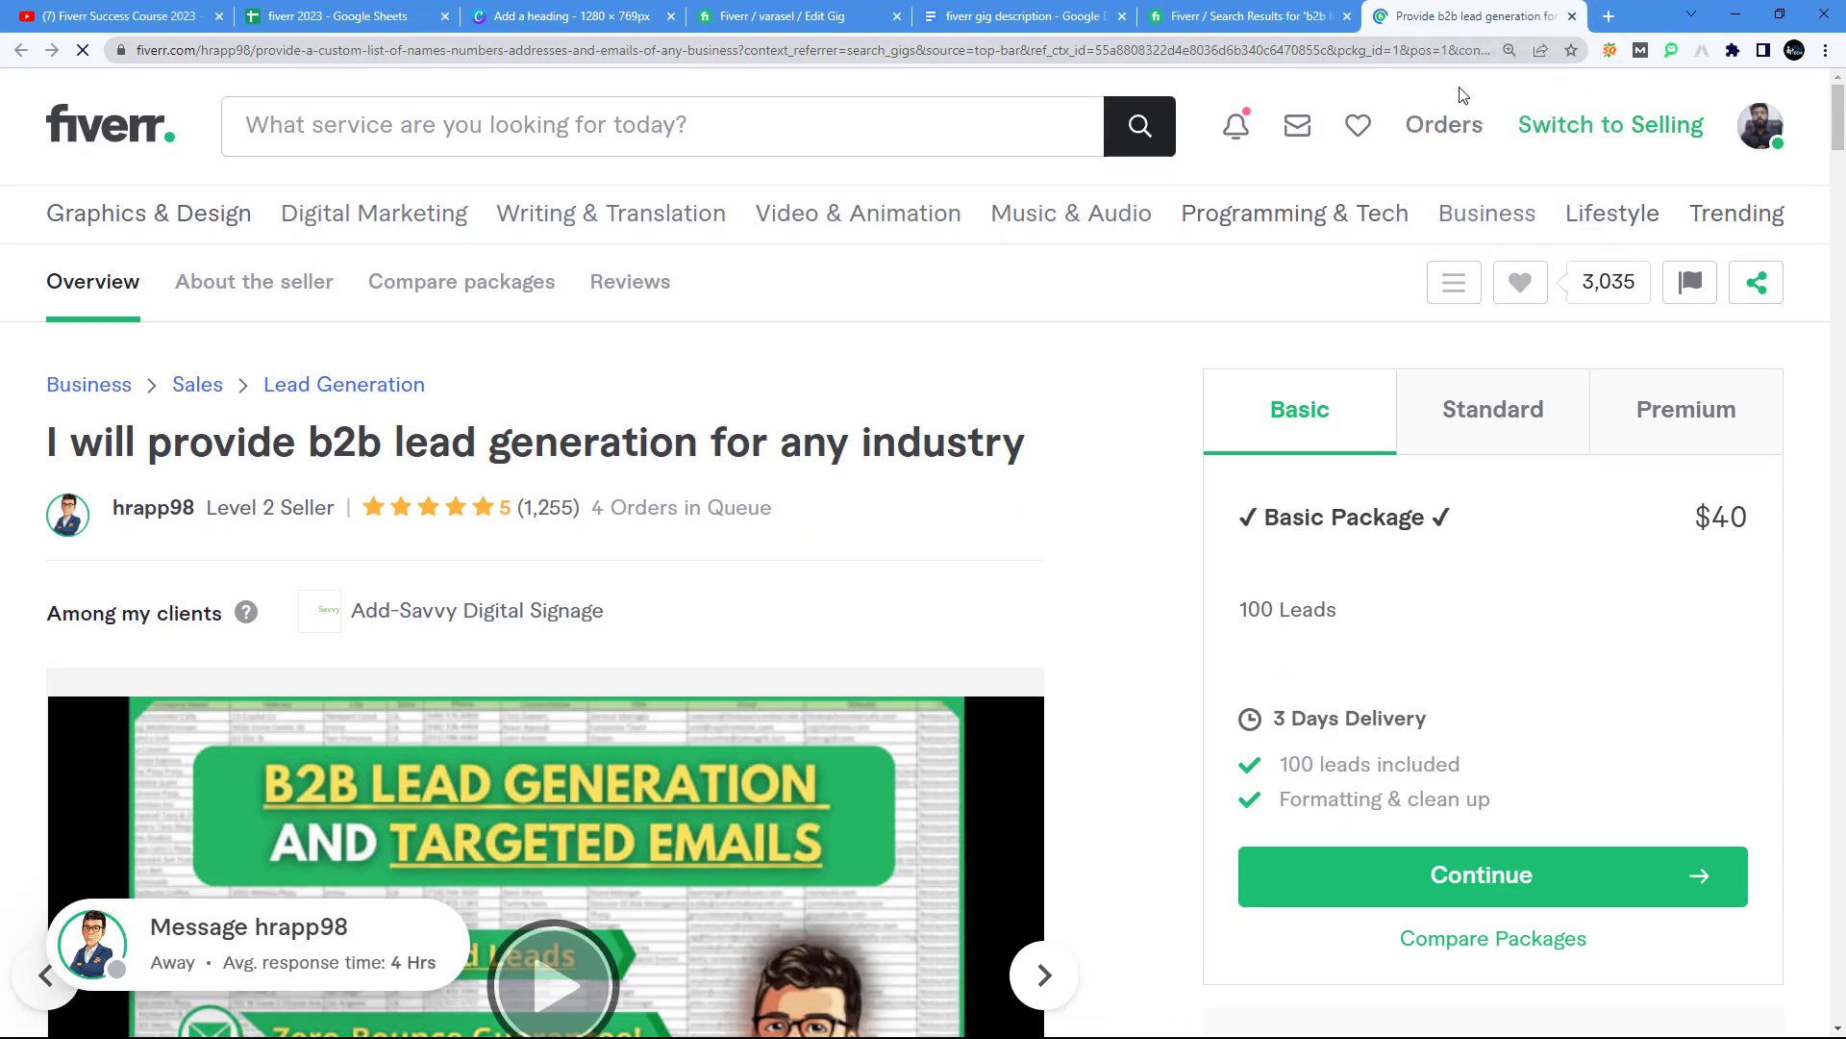
Step: Skim the gig's About This Gig description down to its closing lines and return to its start
scroll(951, 524, down, 1)
scroll(947, 524, down, 15)
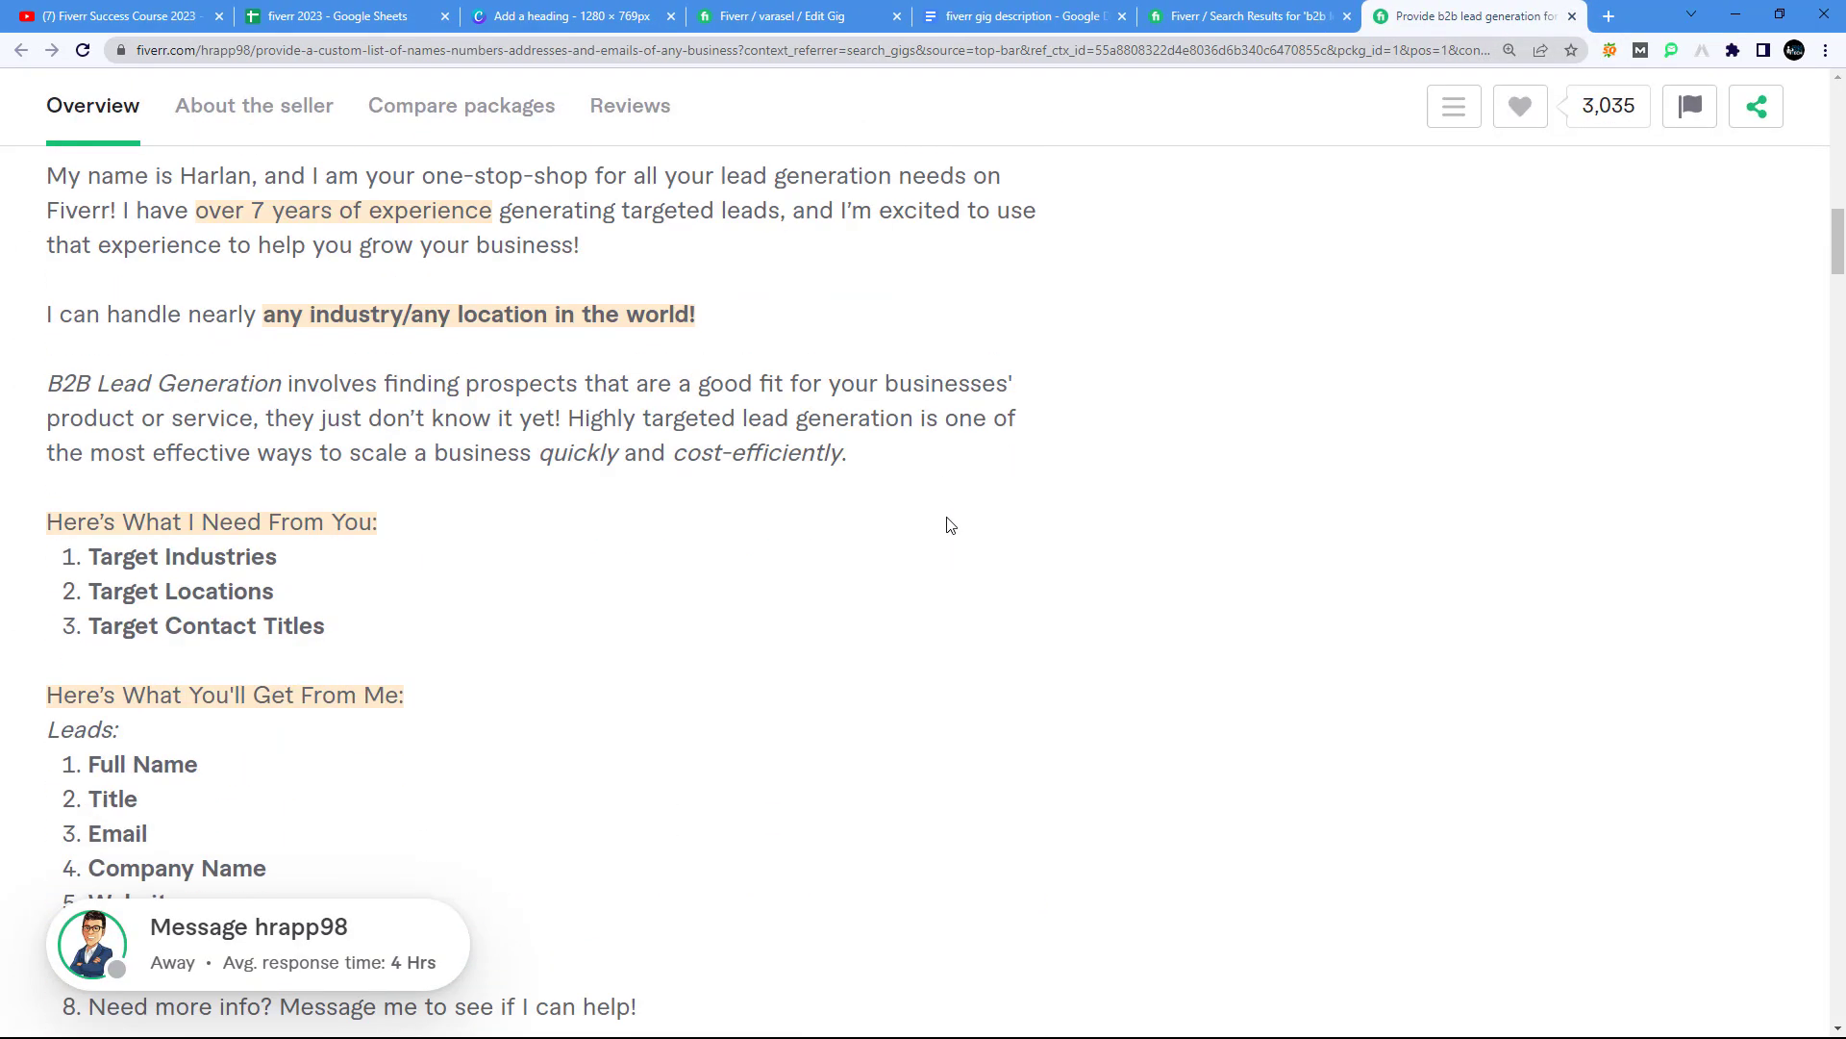
scroll(822, 525, down, 2)
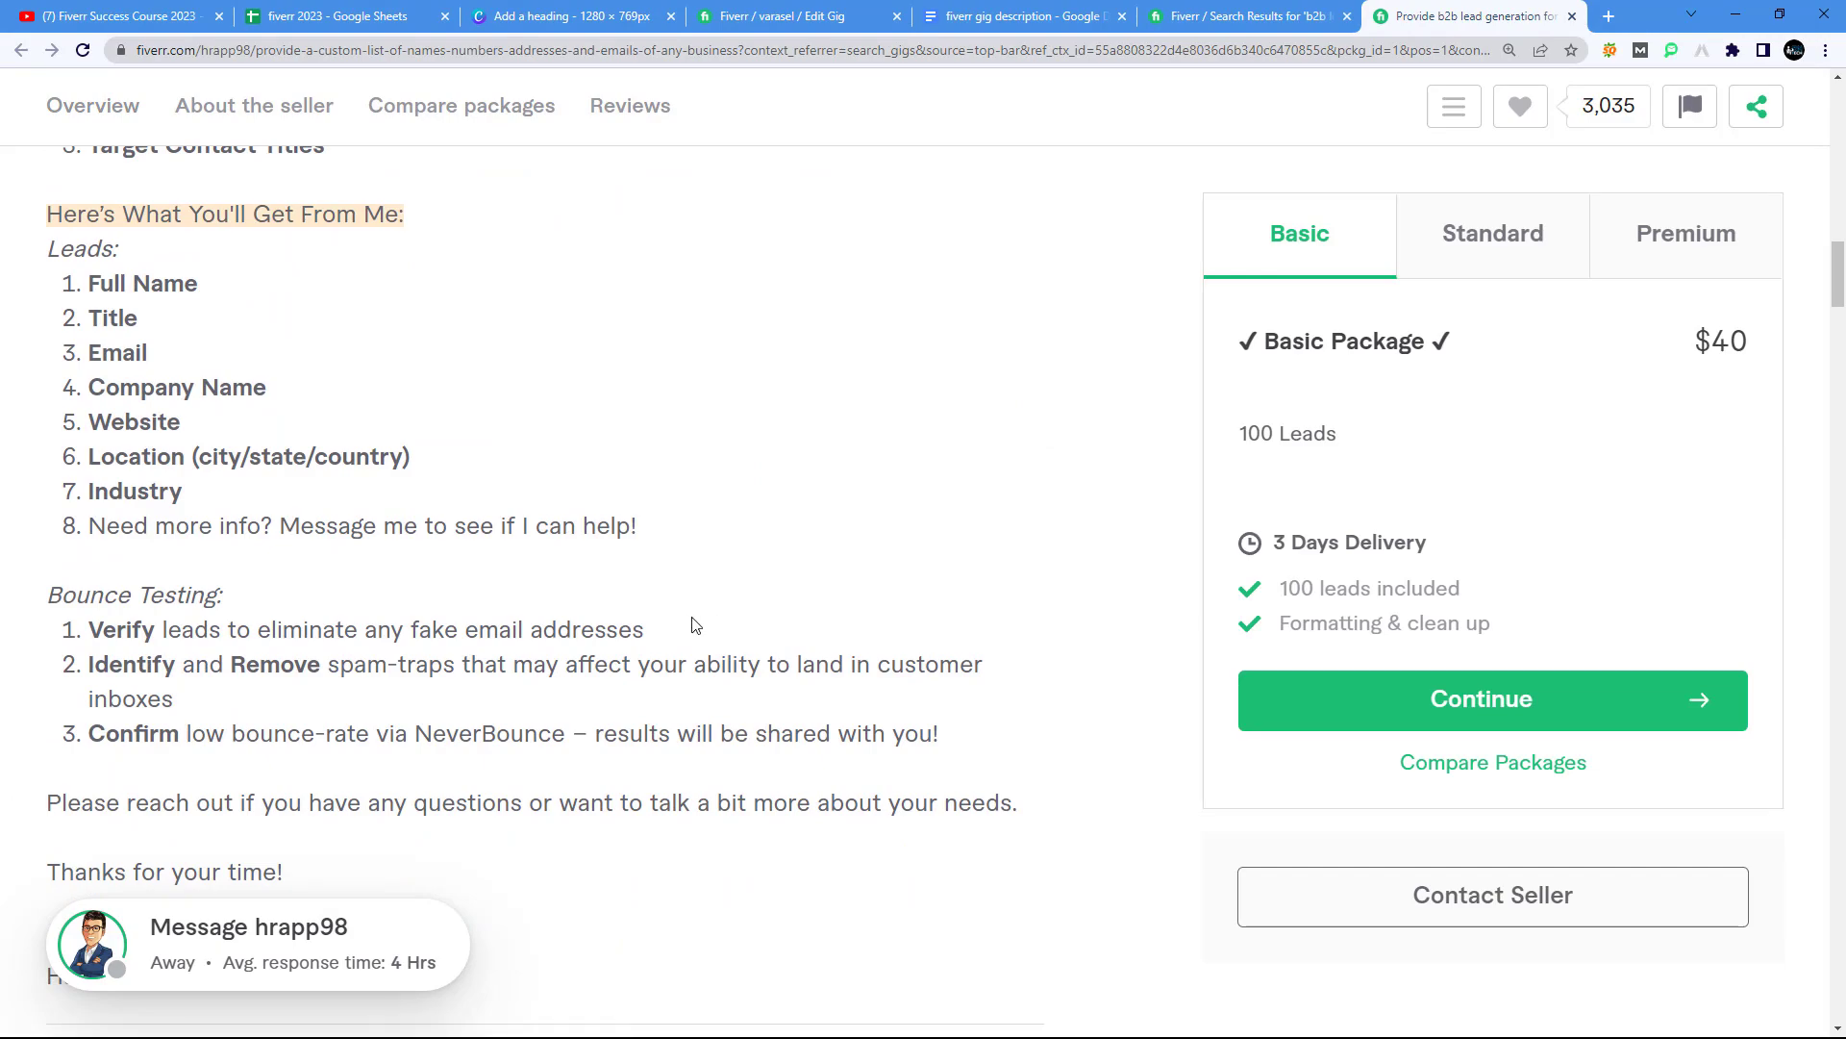
scroll(696, 625, up, 7)
scroll(695, 625, up, 5)
scroll(577, 510, down, 5)
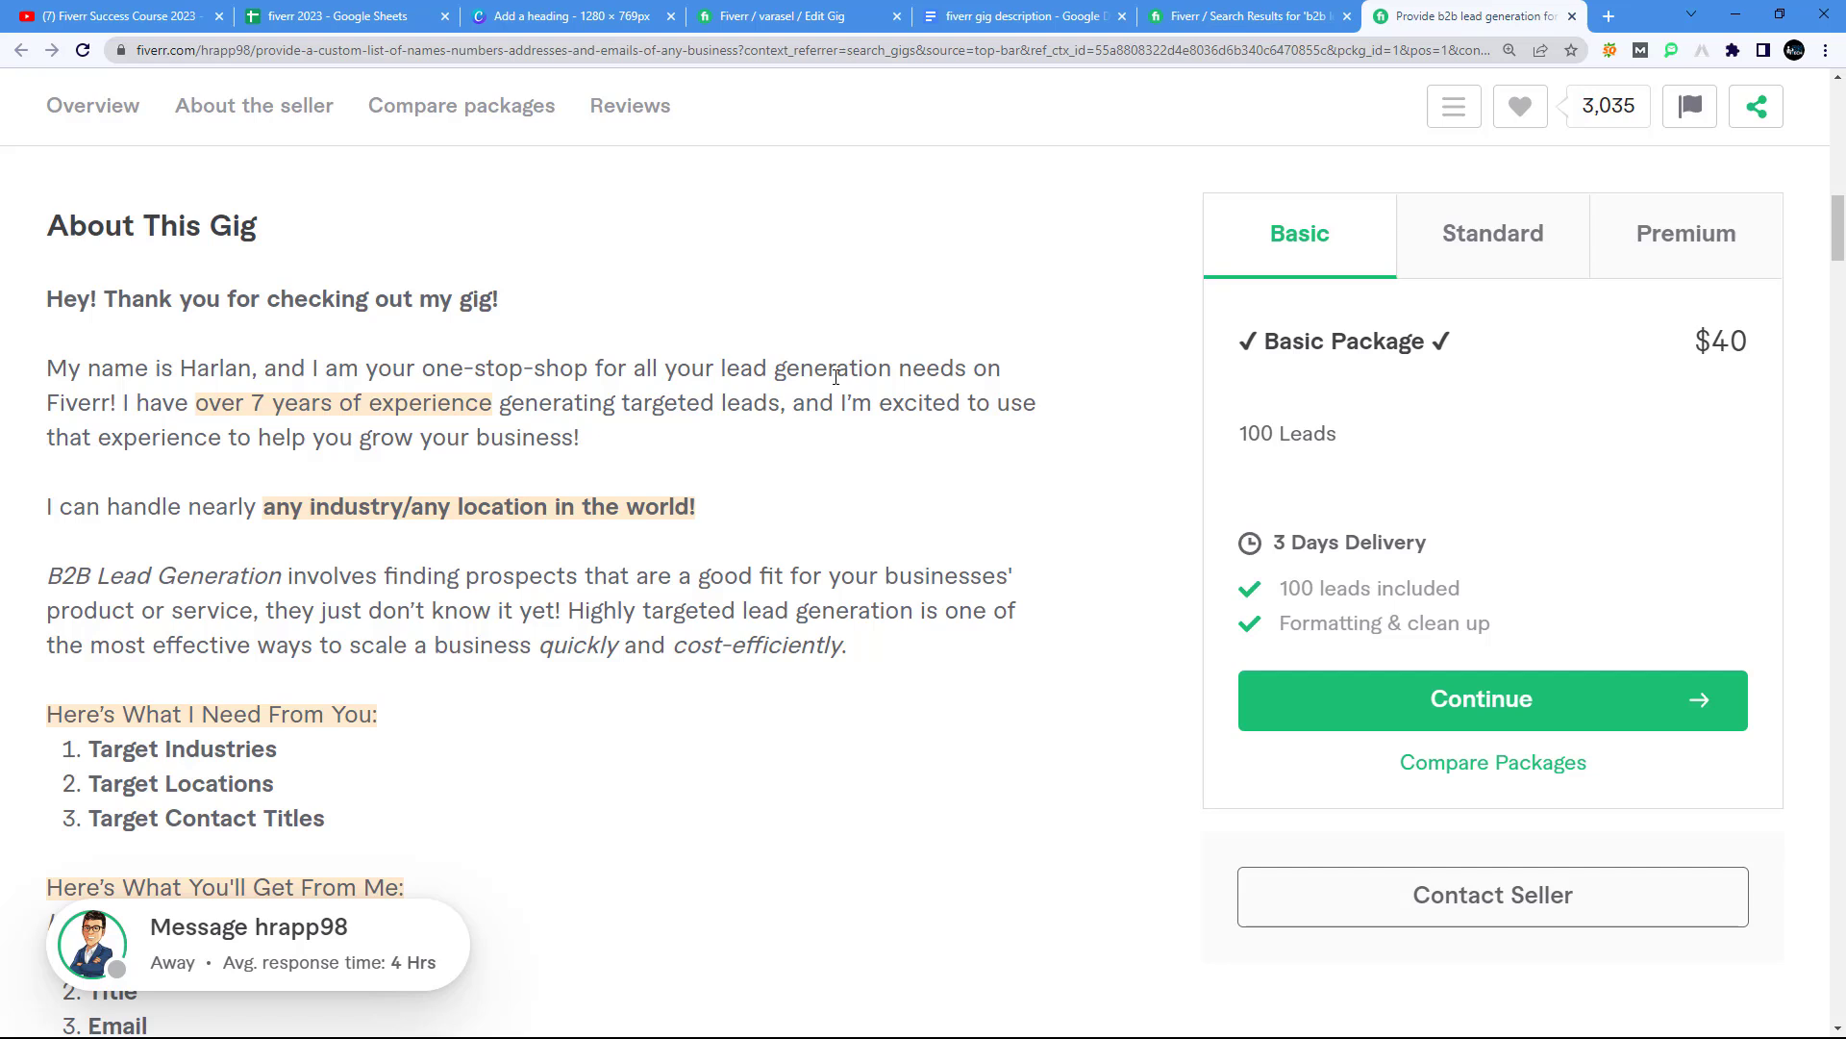
Step: Mark in turn the keywords "lead generation", "B2B Lead Generation", "targeted leads" and "targeted lead generation" in the gig description
drag(723, 368, 894, 365)
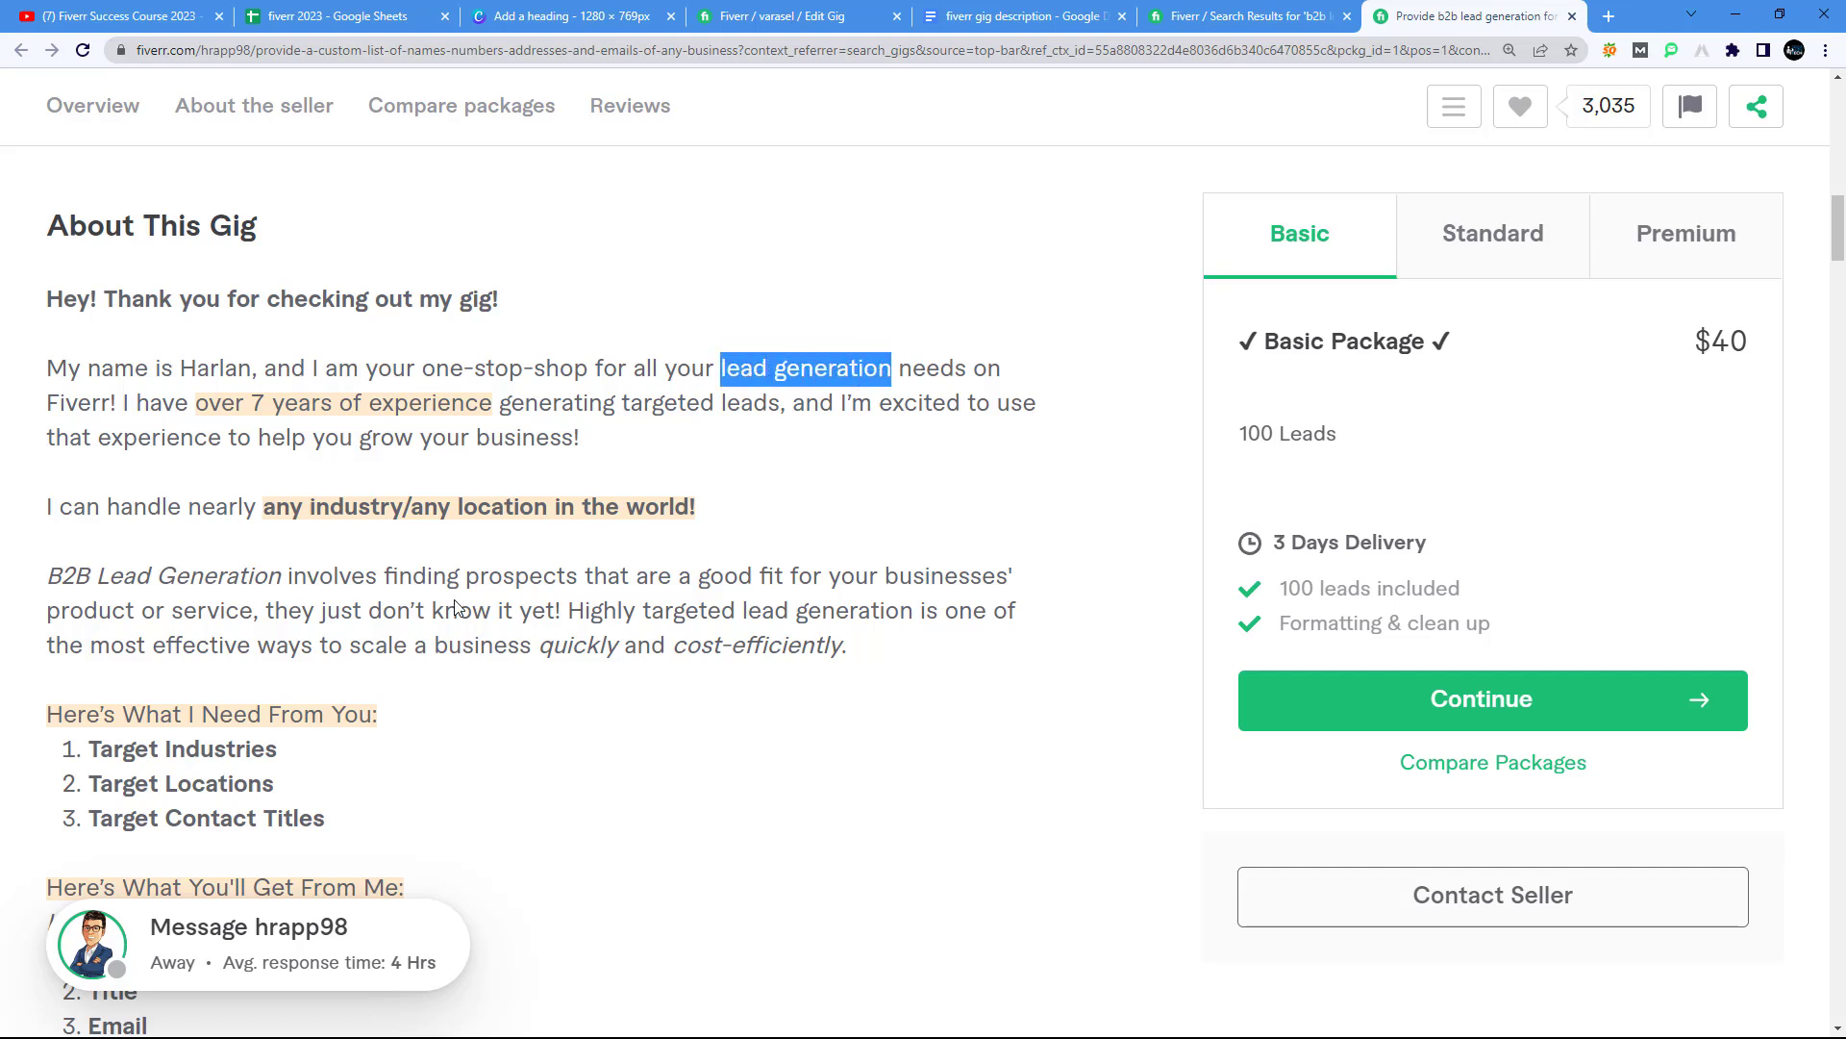
drag(50, 575, 246, 575)
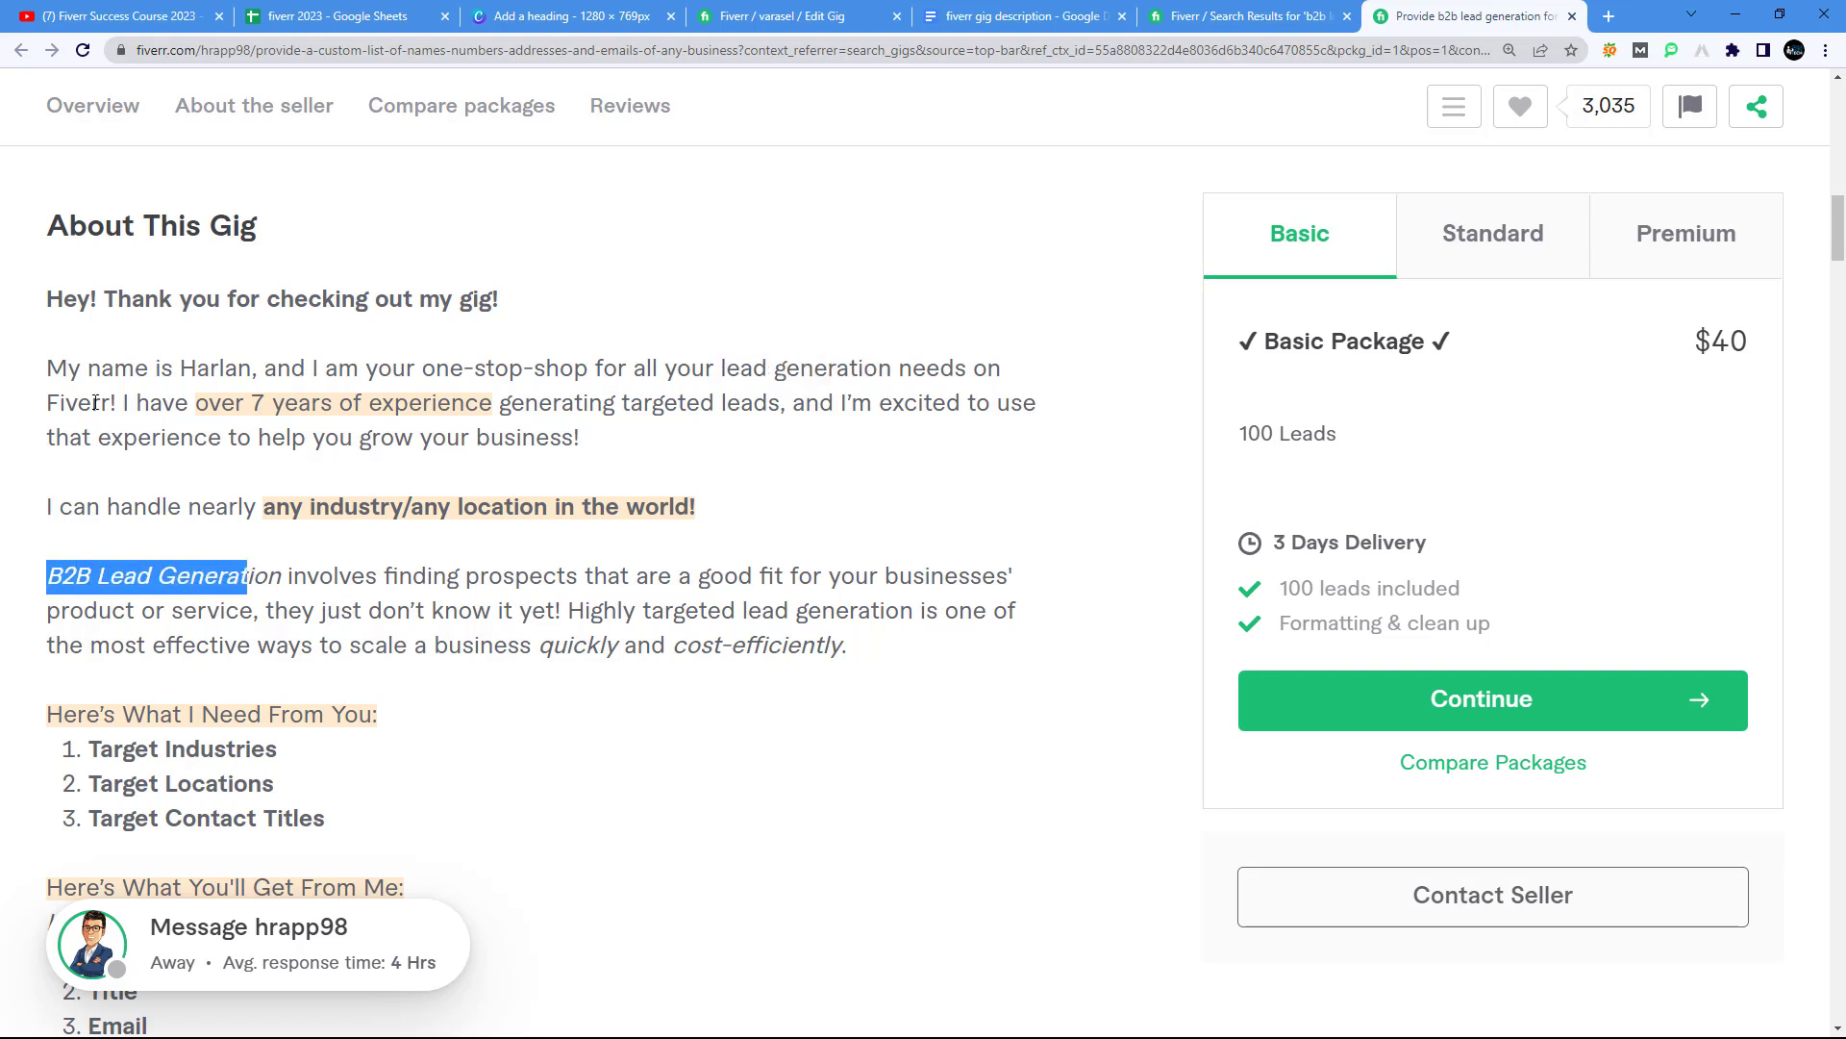
drag(501, 404, 781, 402)
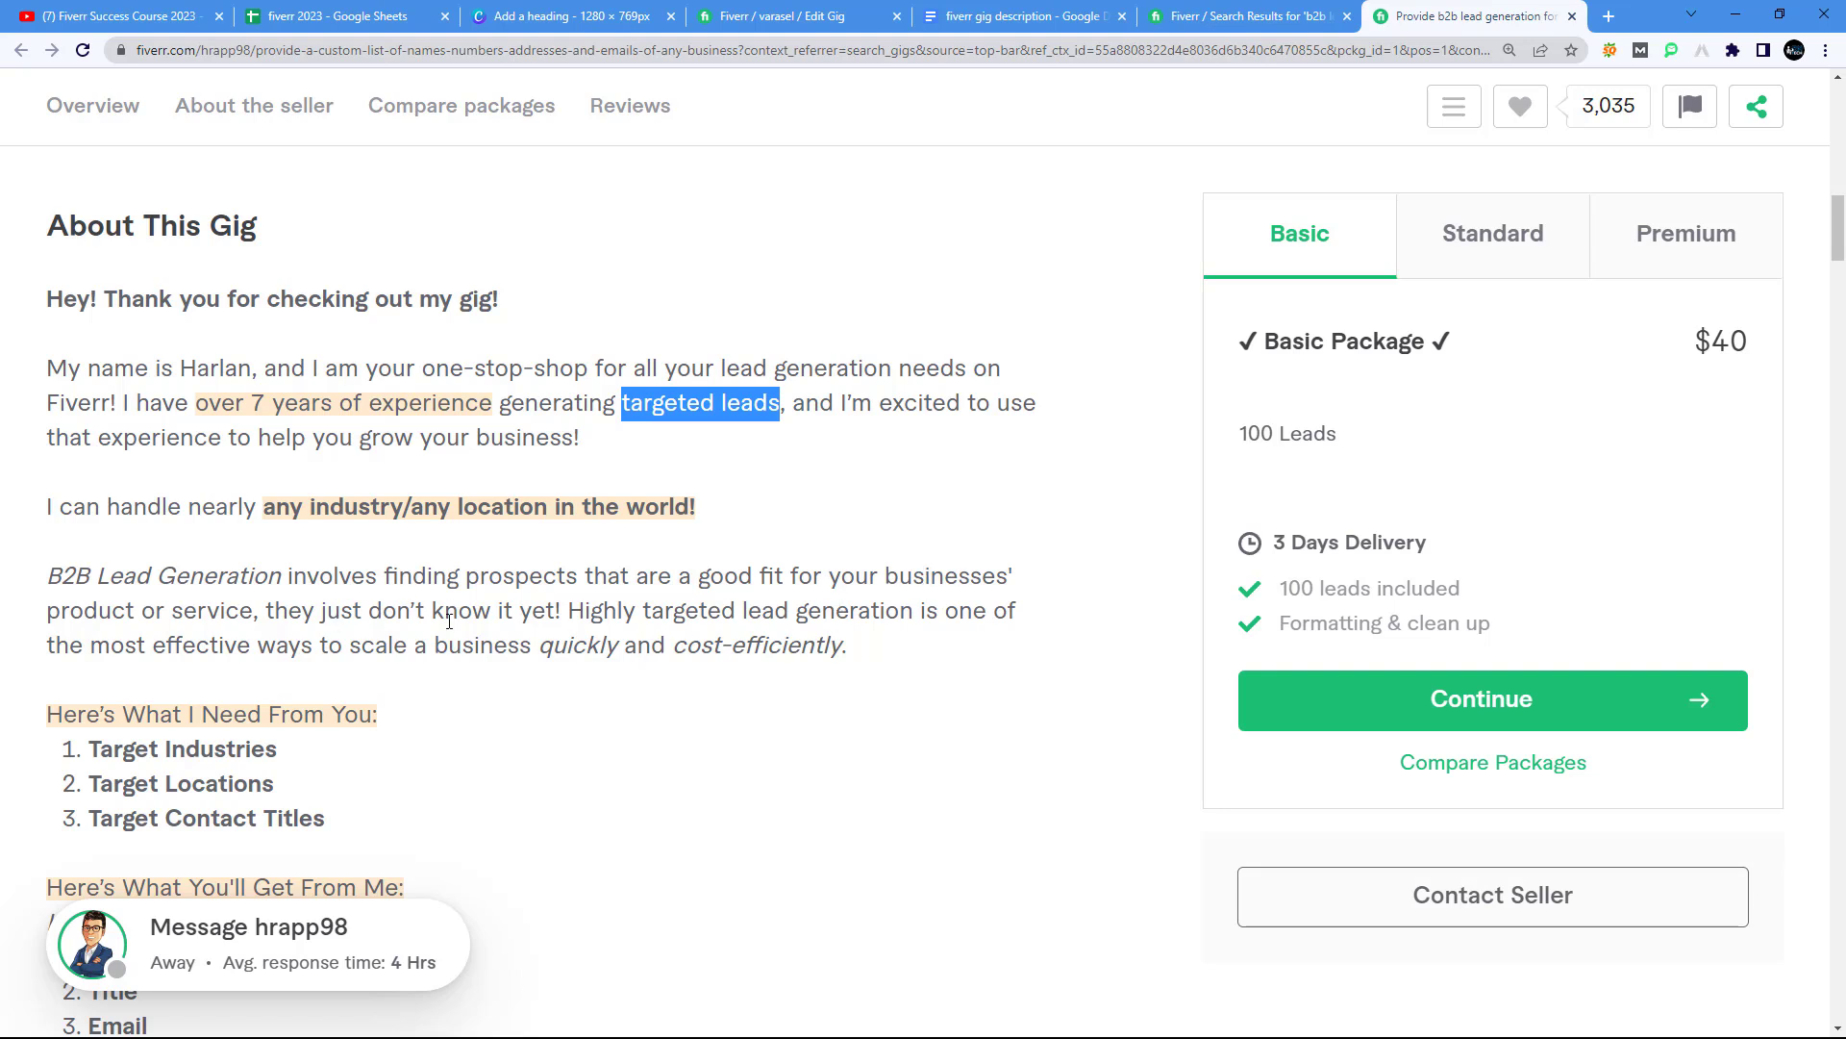
drag(643, 610, 911, 606)
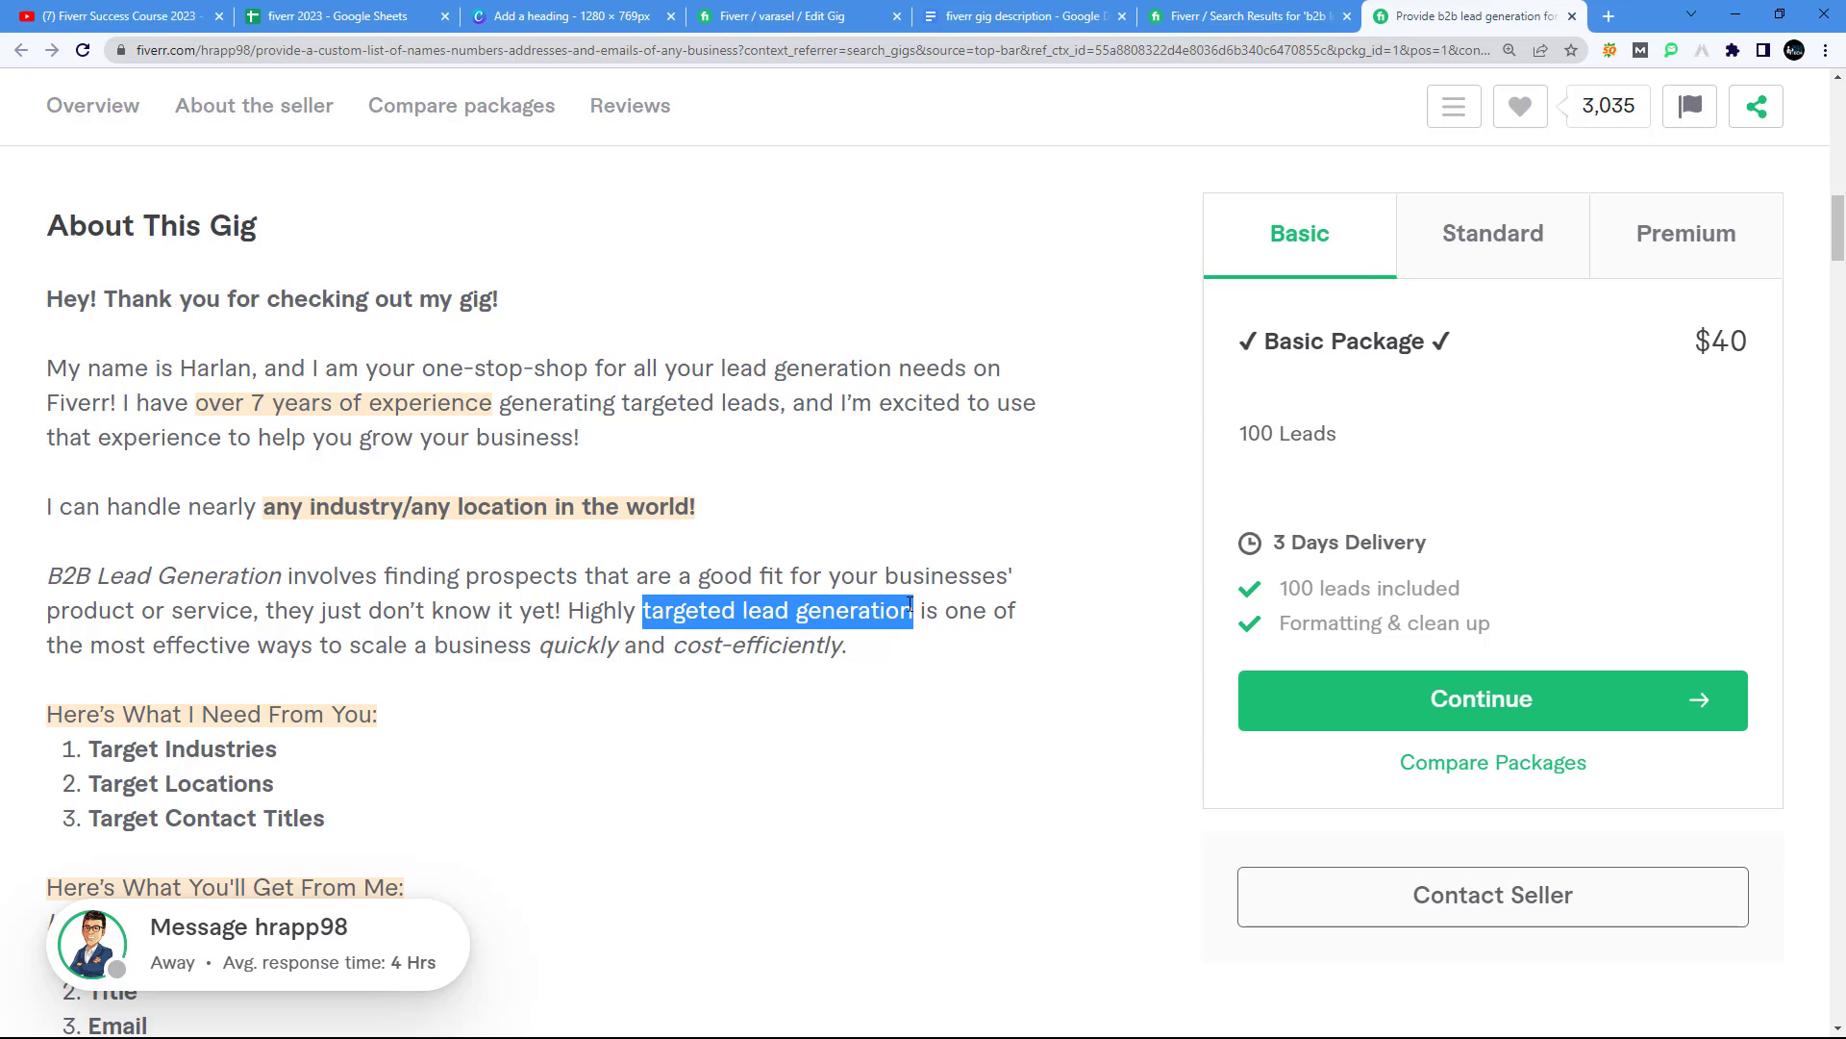
Step: Read the description's requirements, deliverables, bounce testing and closing sections, and go back to its introduction
scroll(453, 692, down, 3)
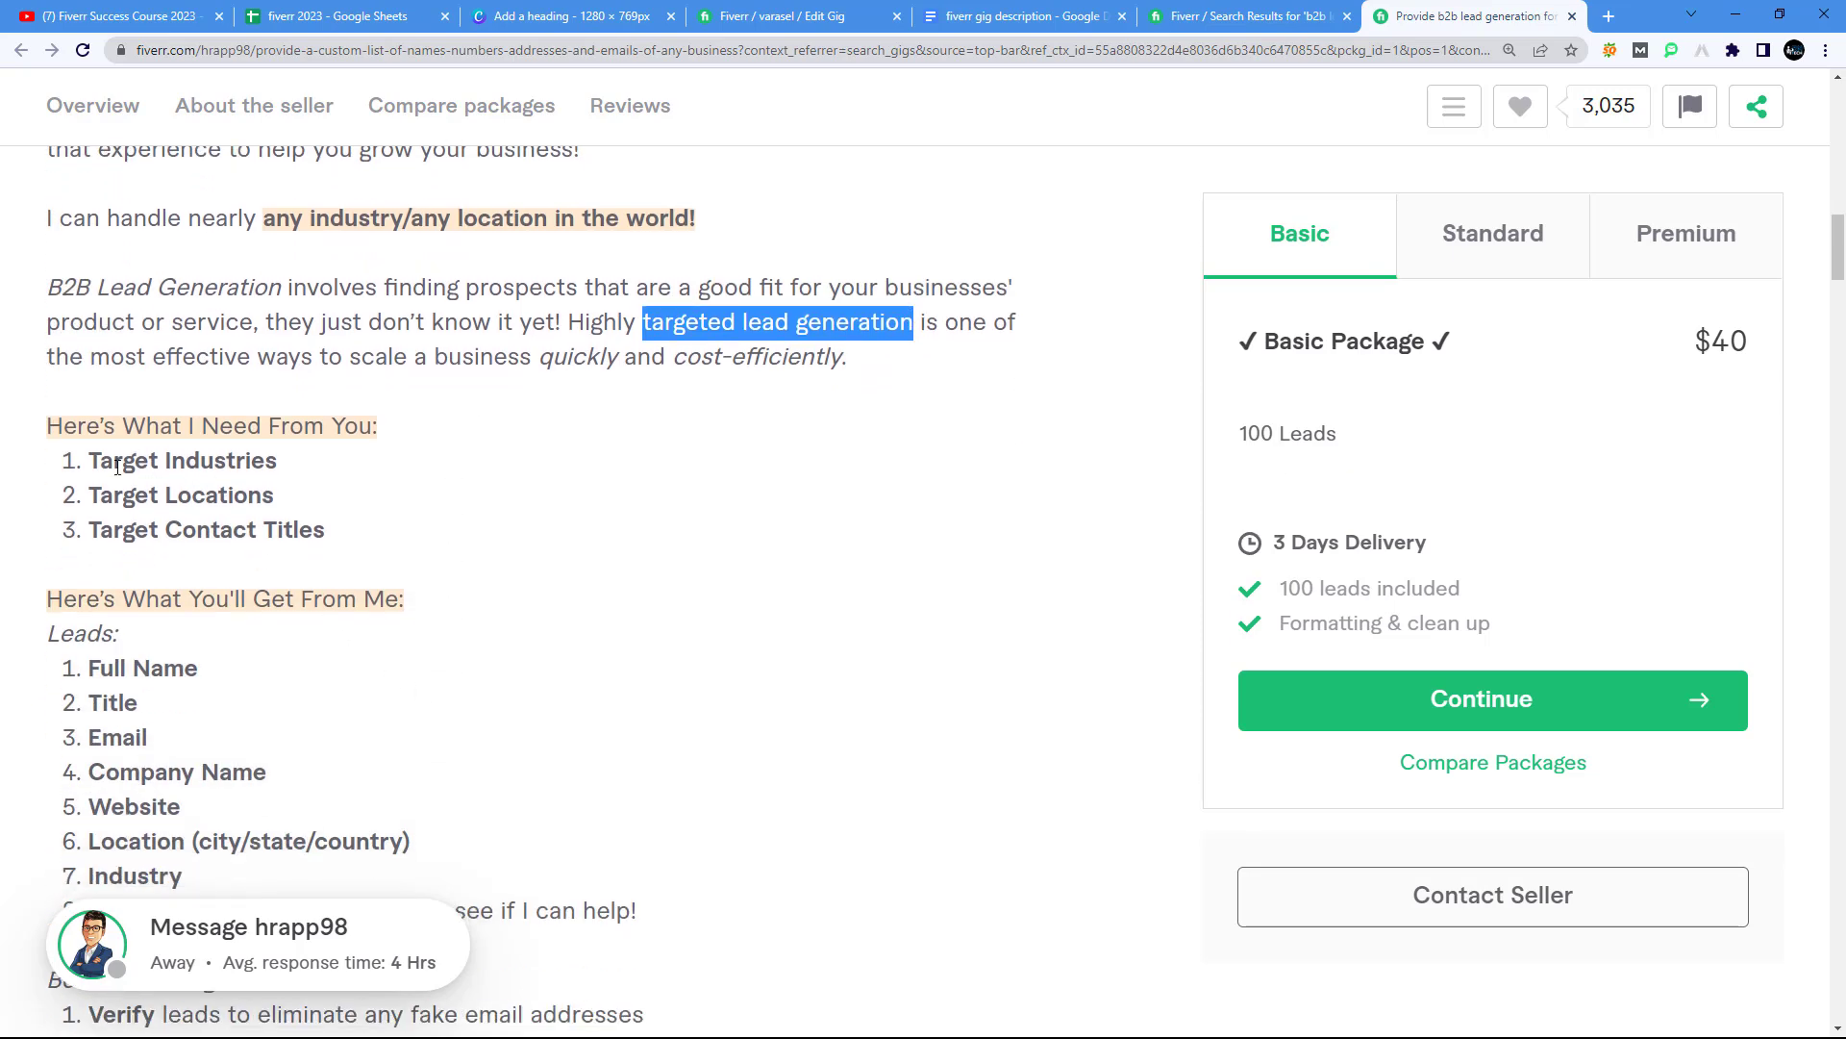
scroll(571, 688, down, 3)
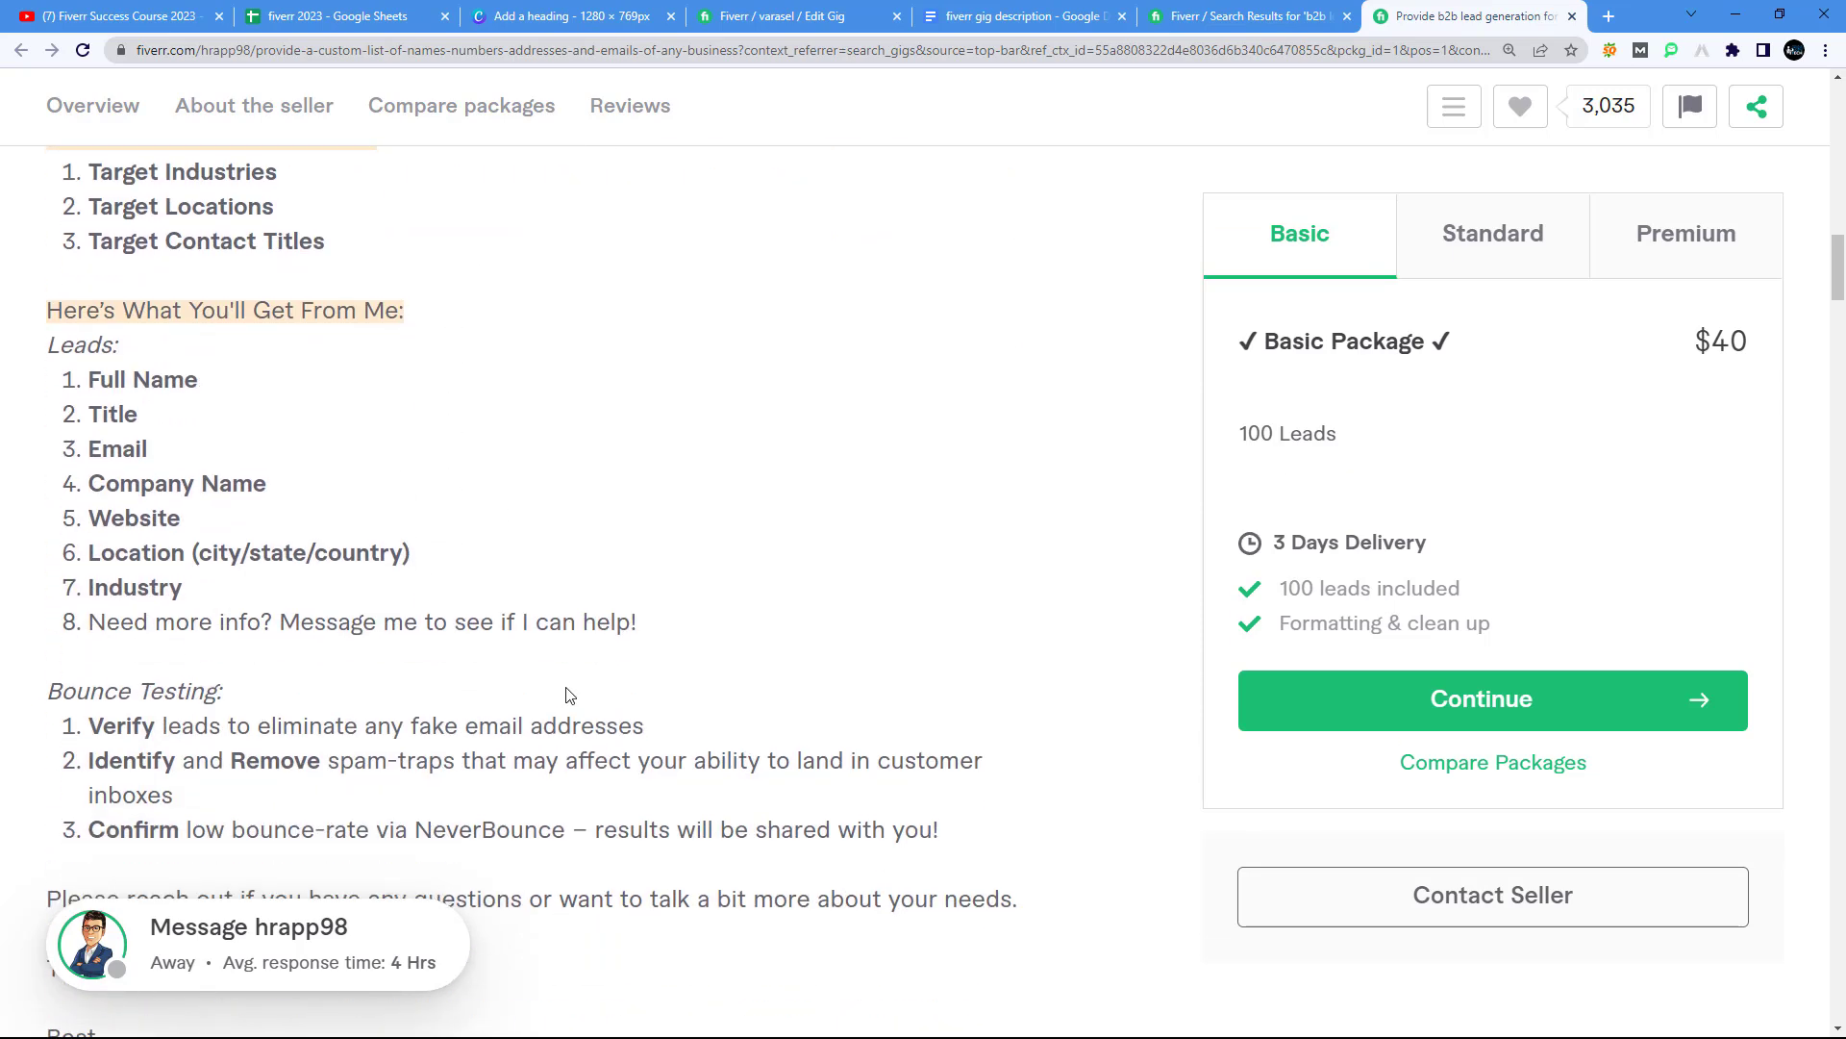
scroll(359, 806, down, 2)
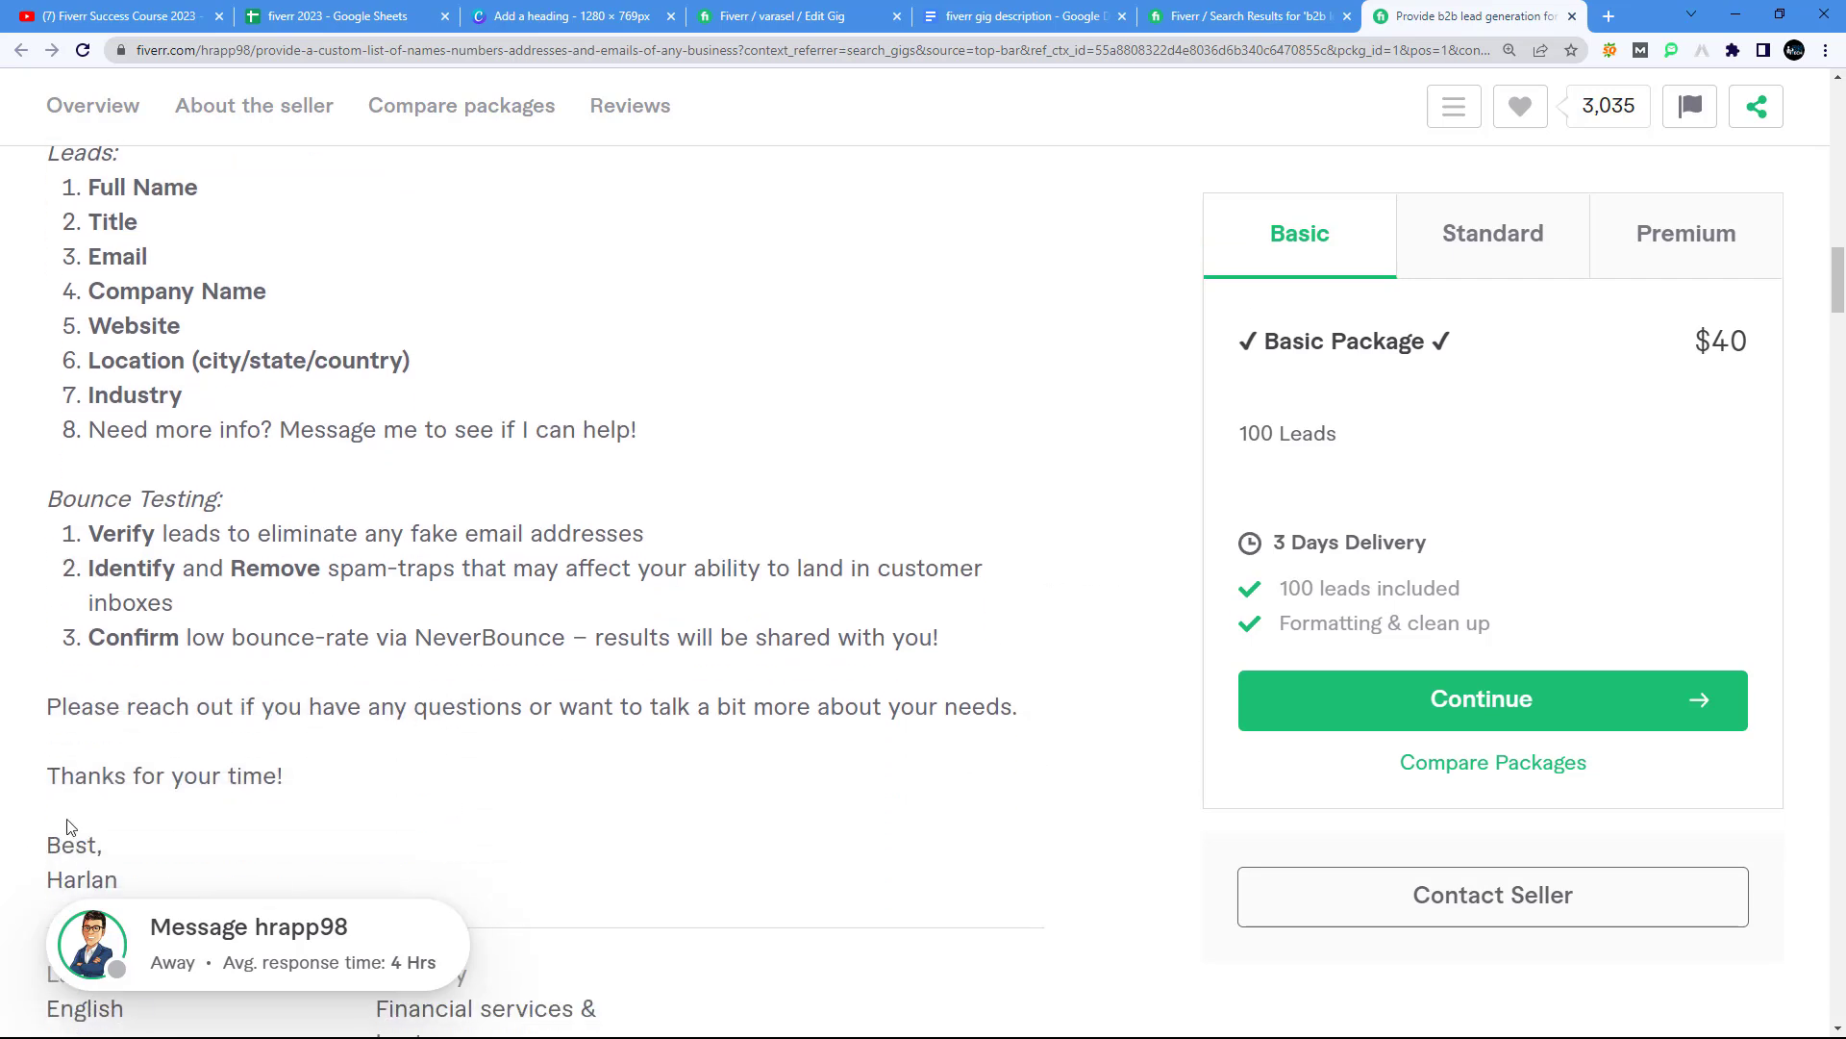
scroll(541, 812, down, 3)
scroll(348, 687, up, 15)
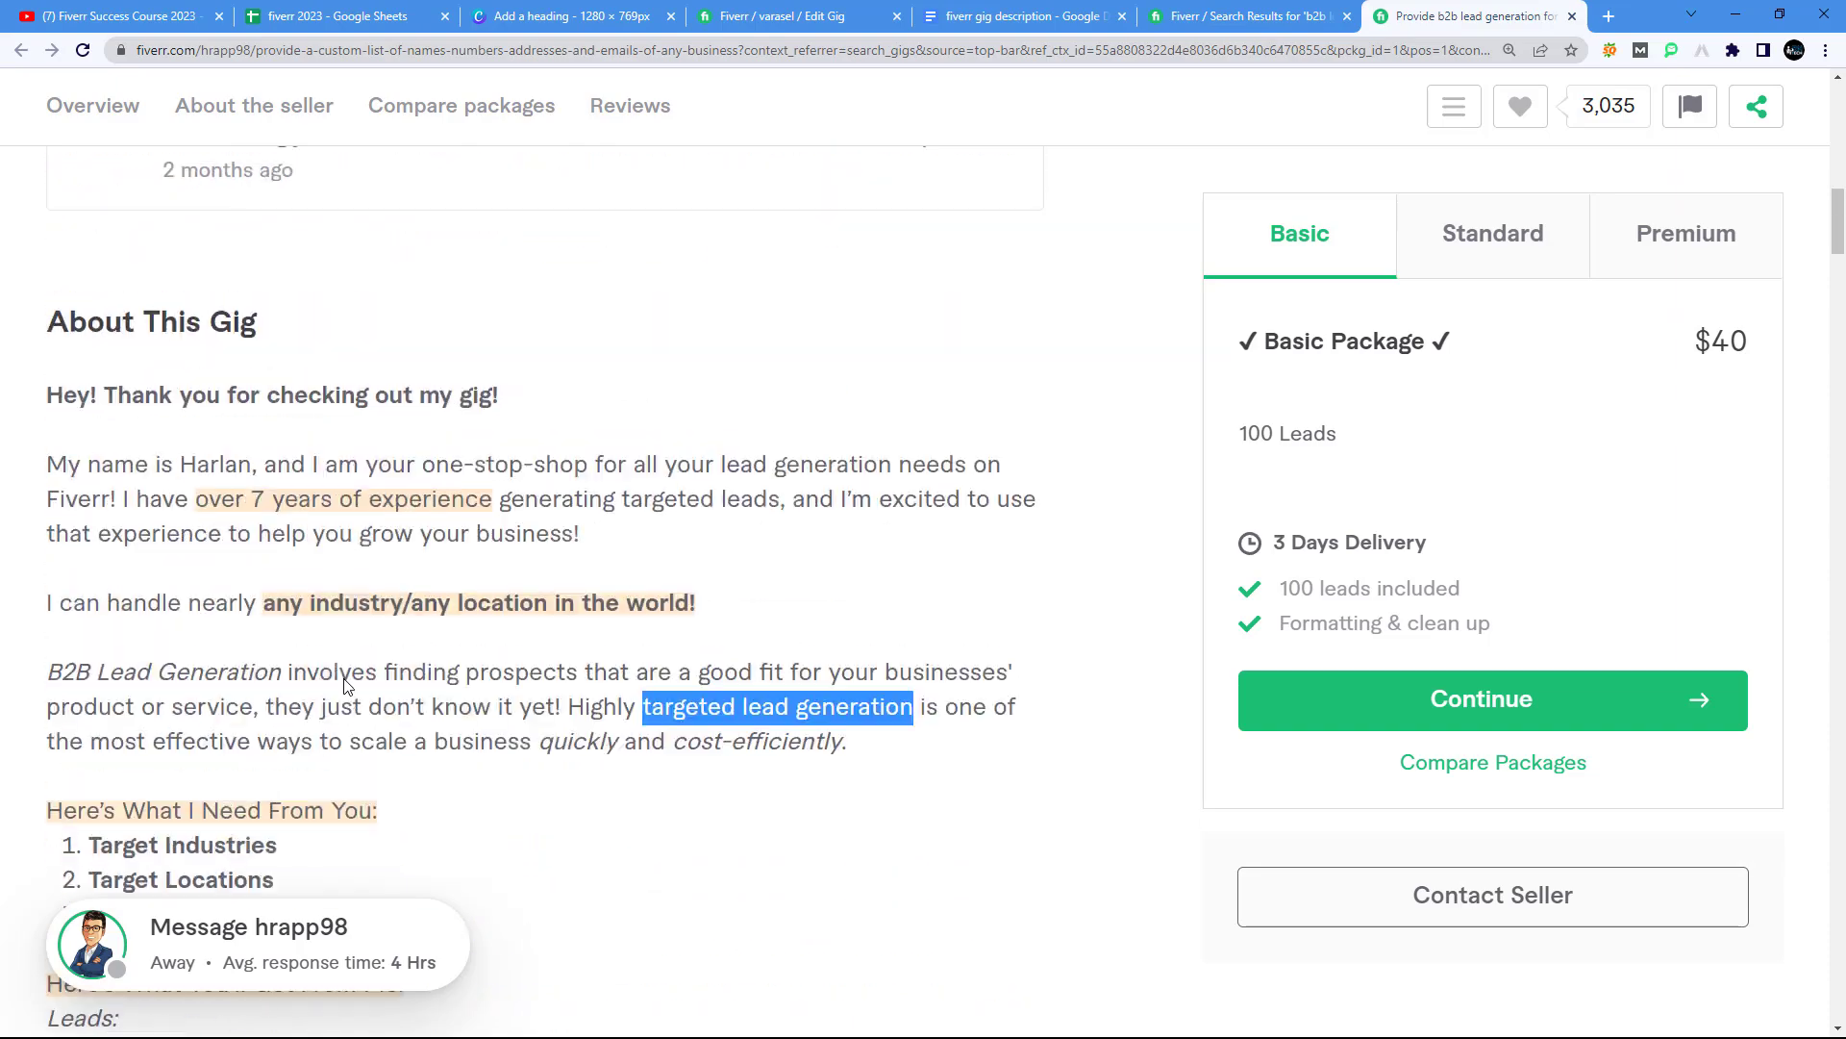
scroll(461, 578, up, 10)
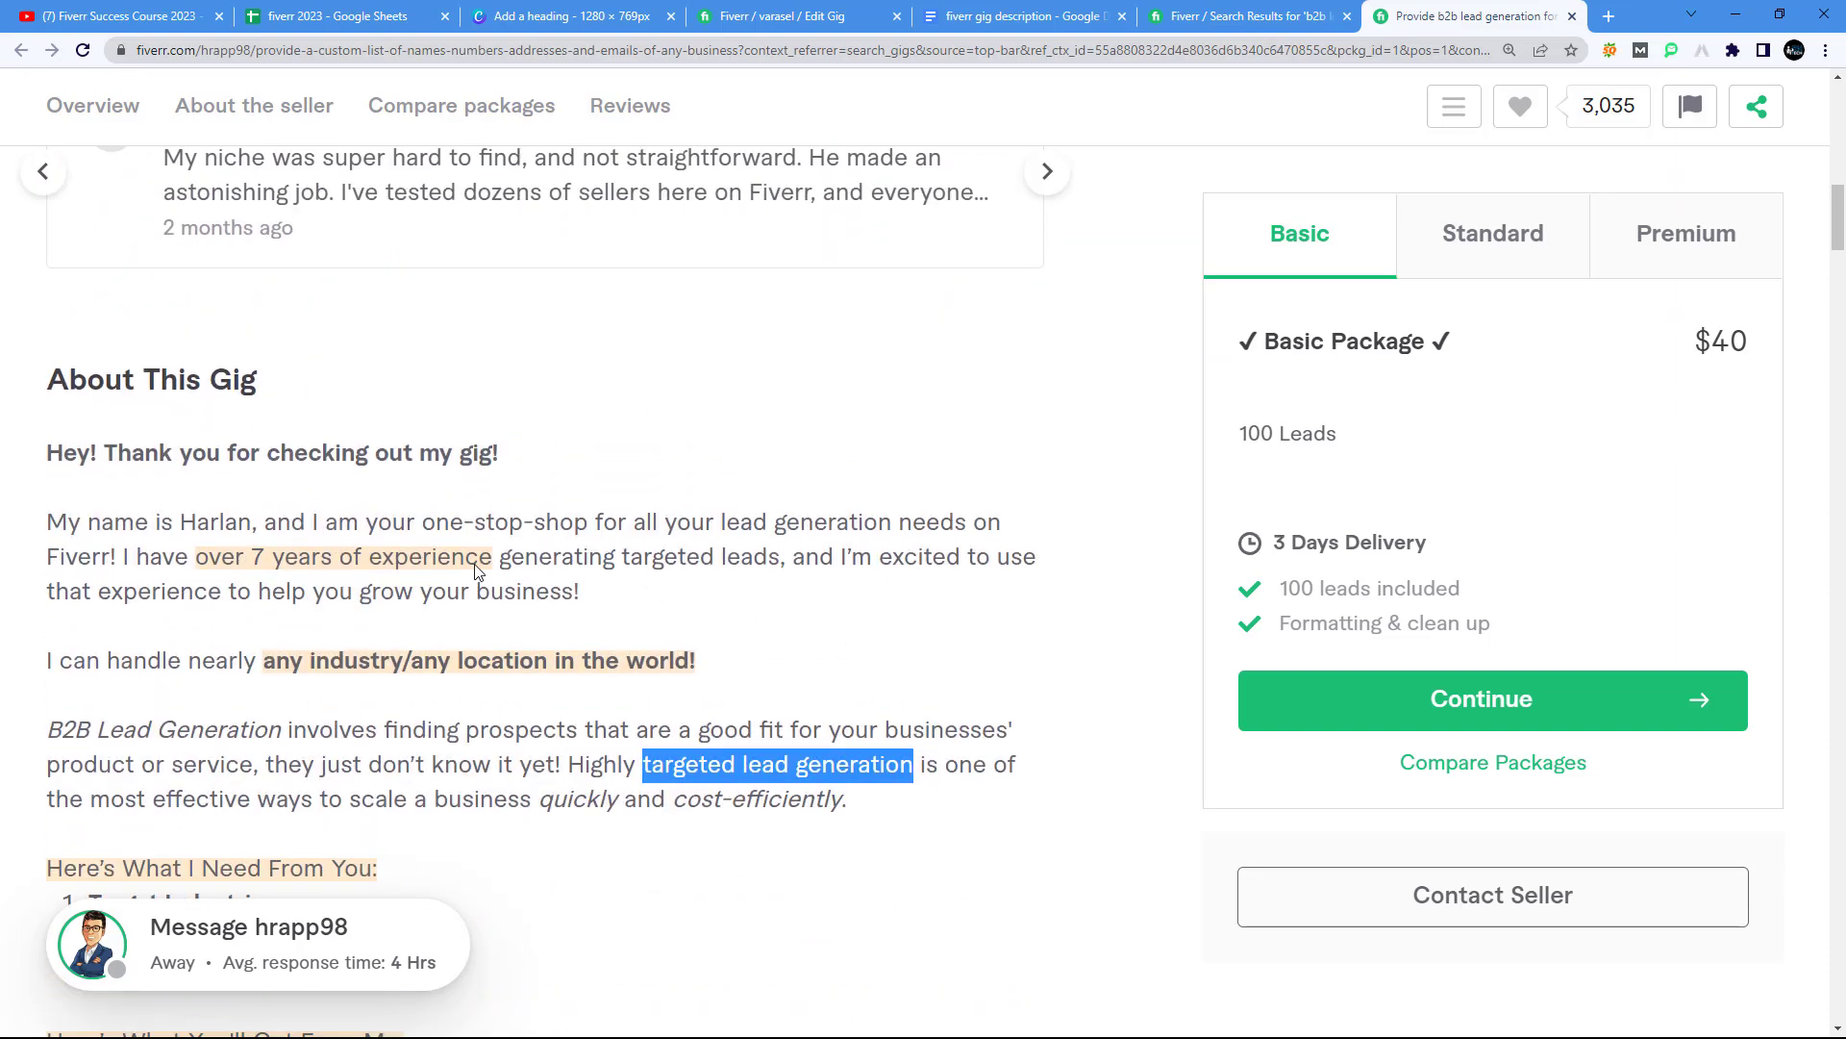
scroll(748, 682, down, 10)
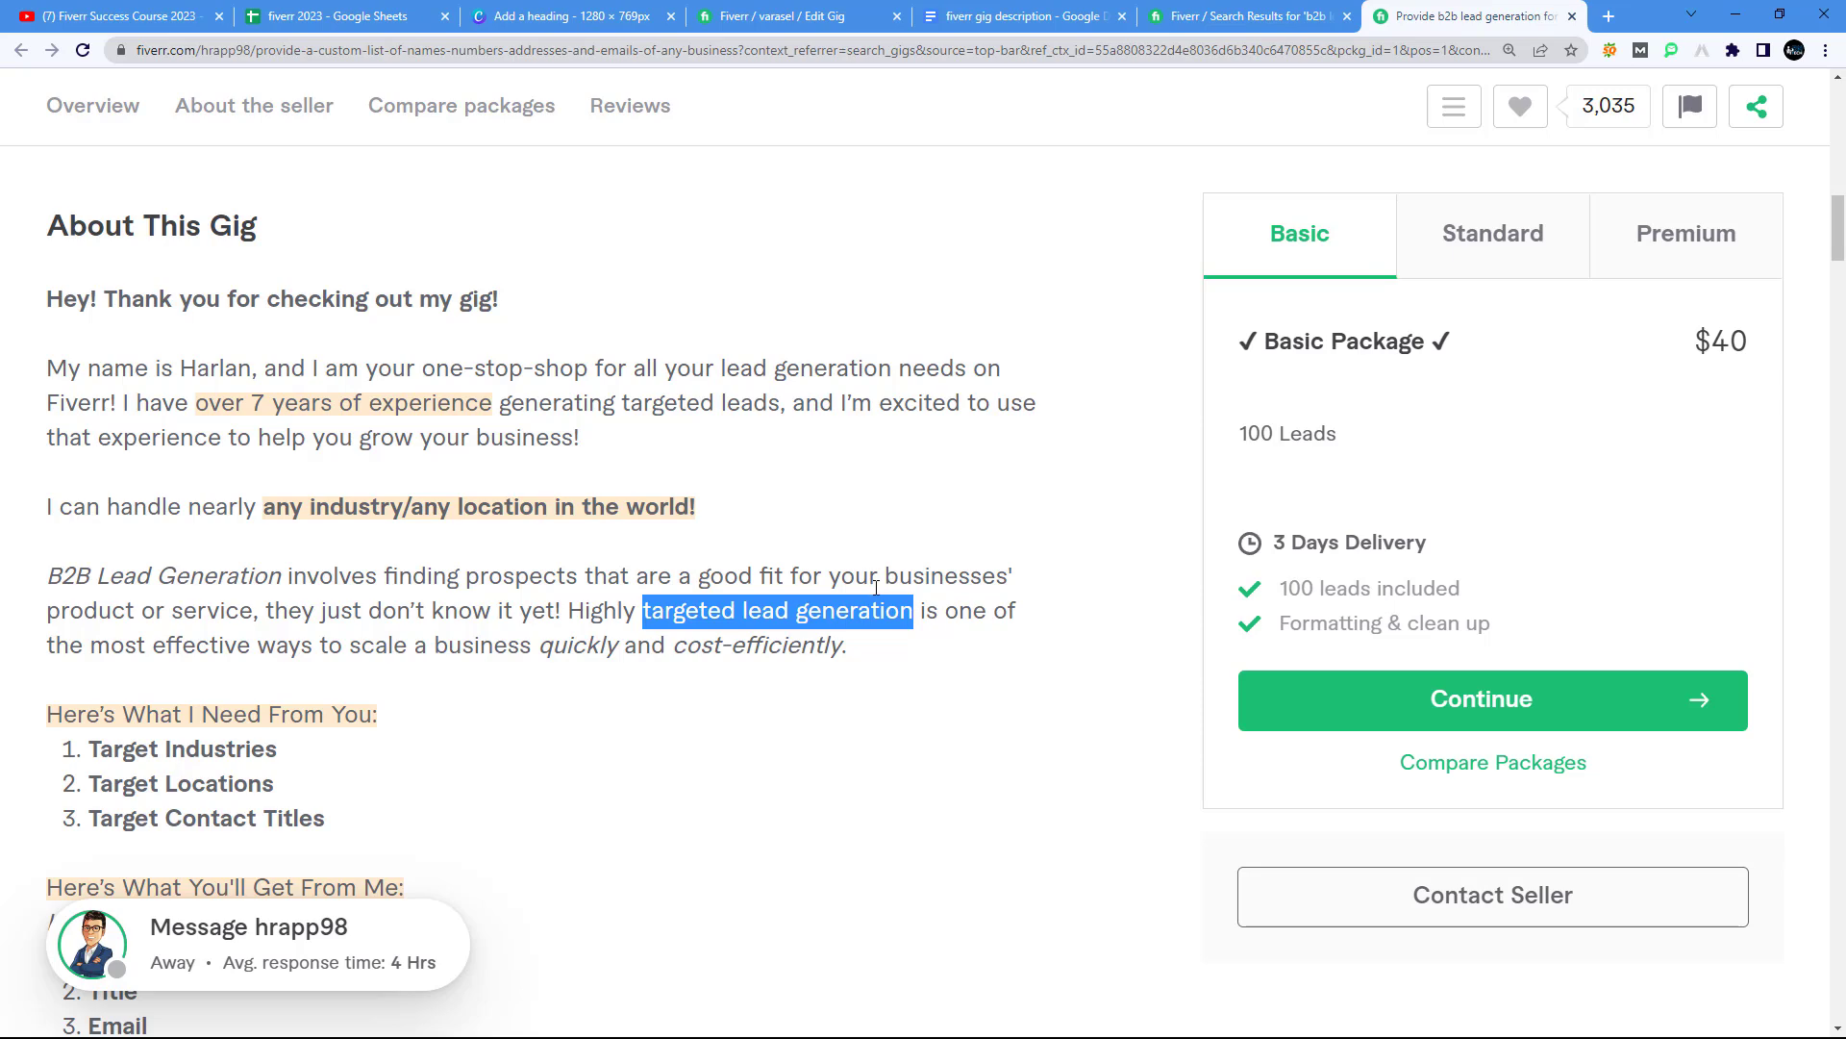
Step: Switch to the fiverr 2023 spreadsheet and examine the long tail keywords in A4 and the short tail keywords in B4
click(383, 15)
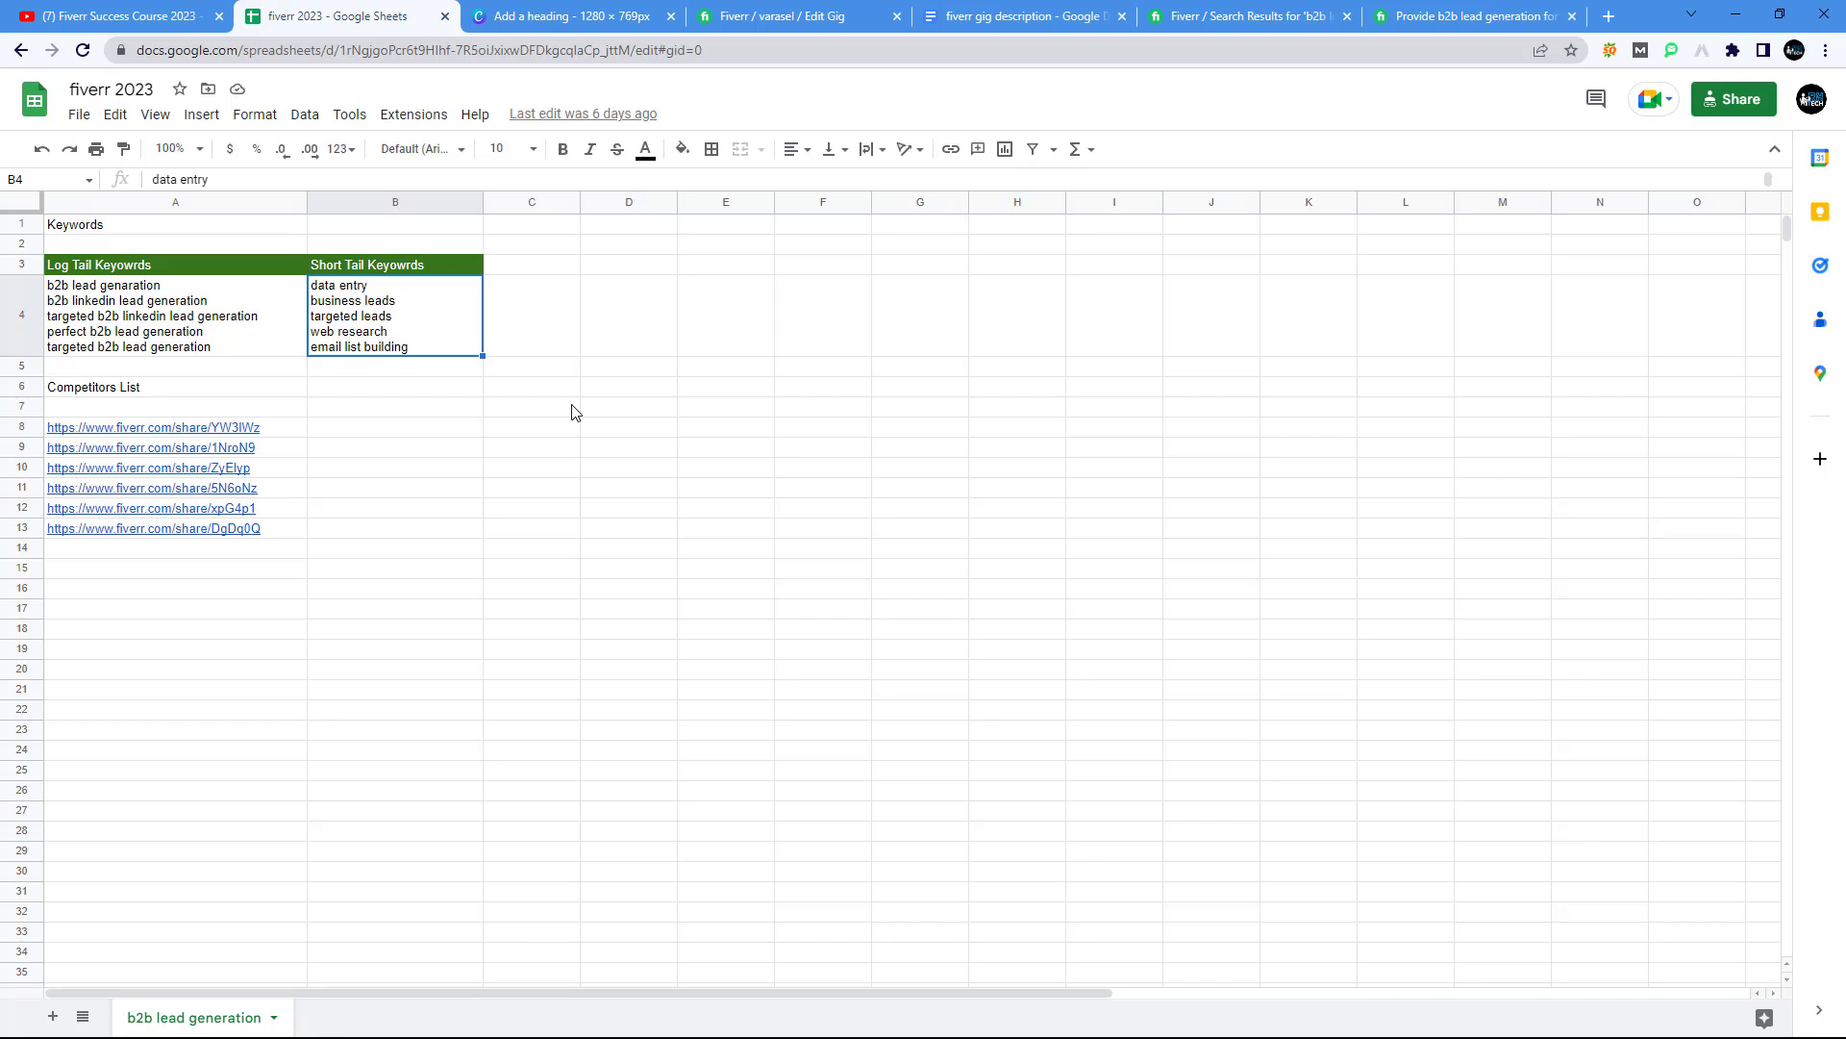
key(ctrl+plus)
key(ctrl+plus)
key(ctrl+plus)
key(ctrl+plus)
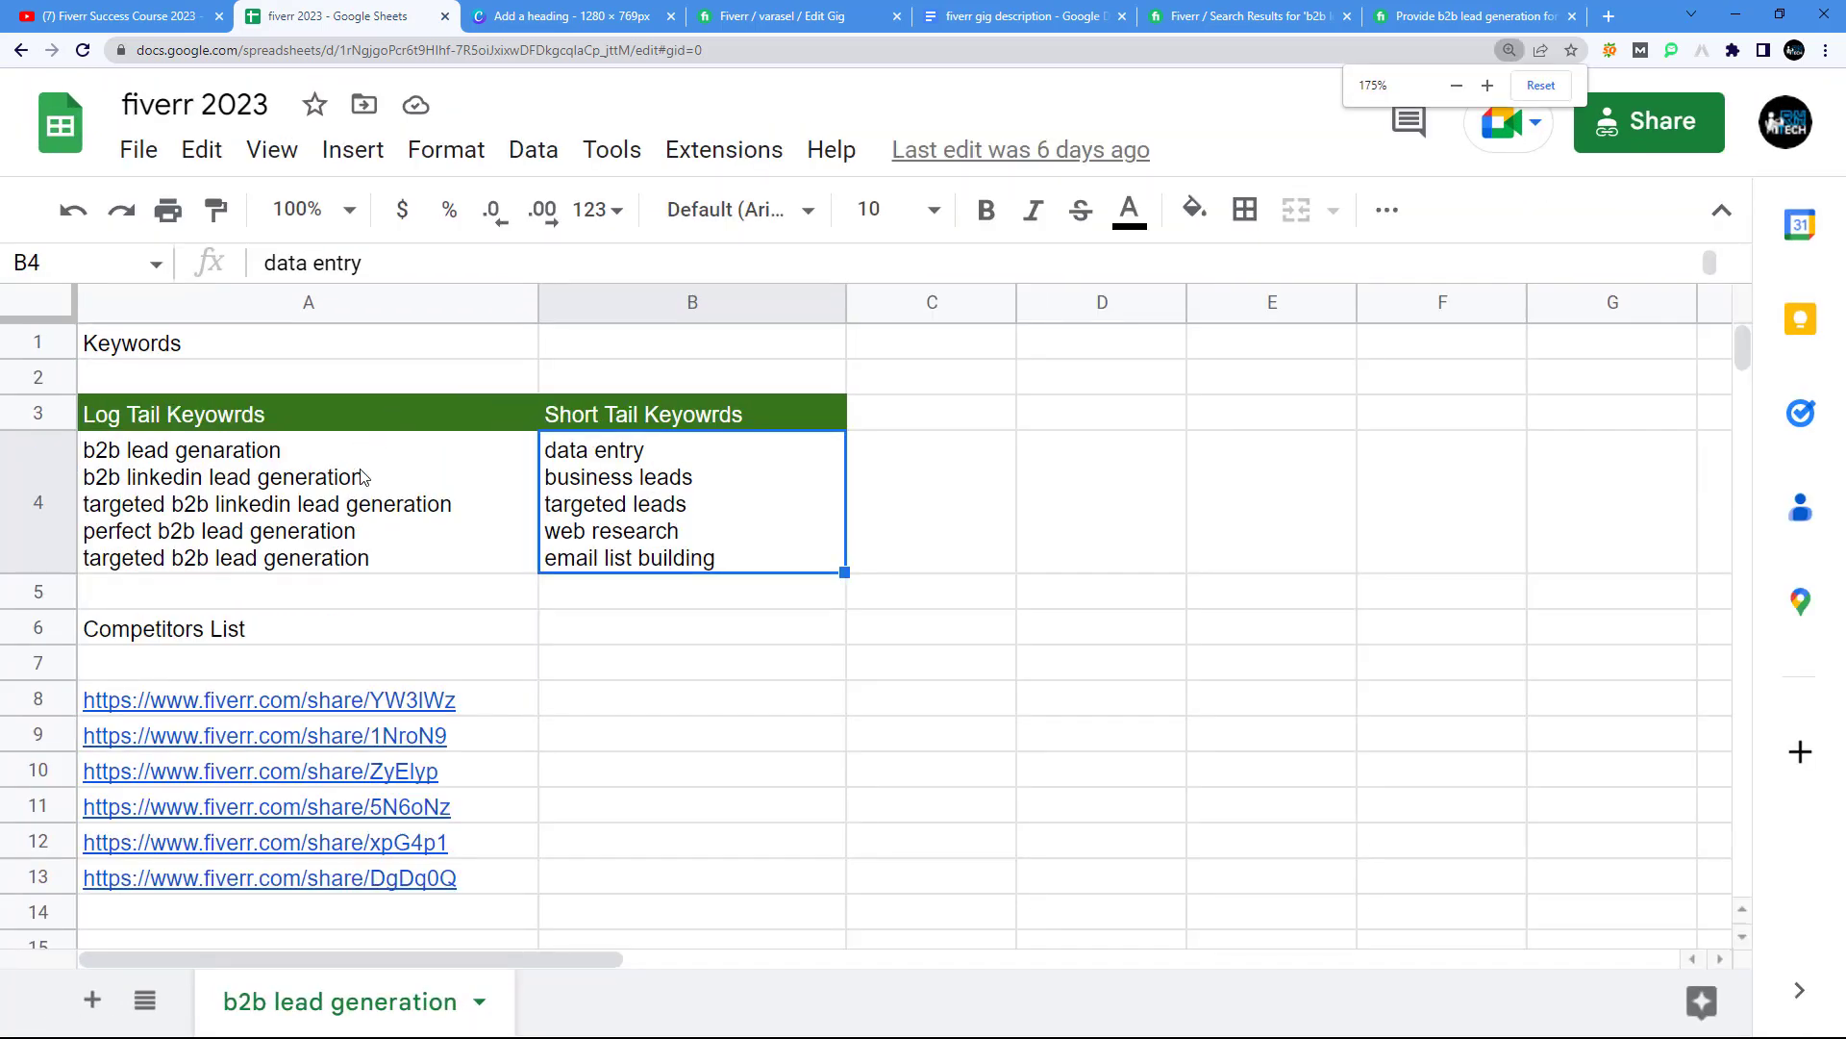
click(283, 477)
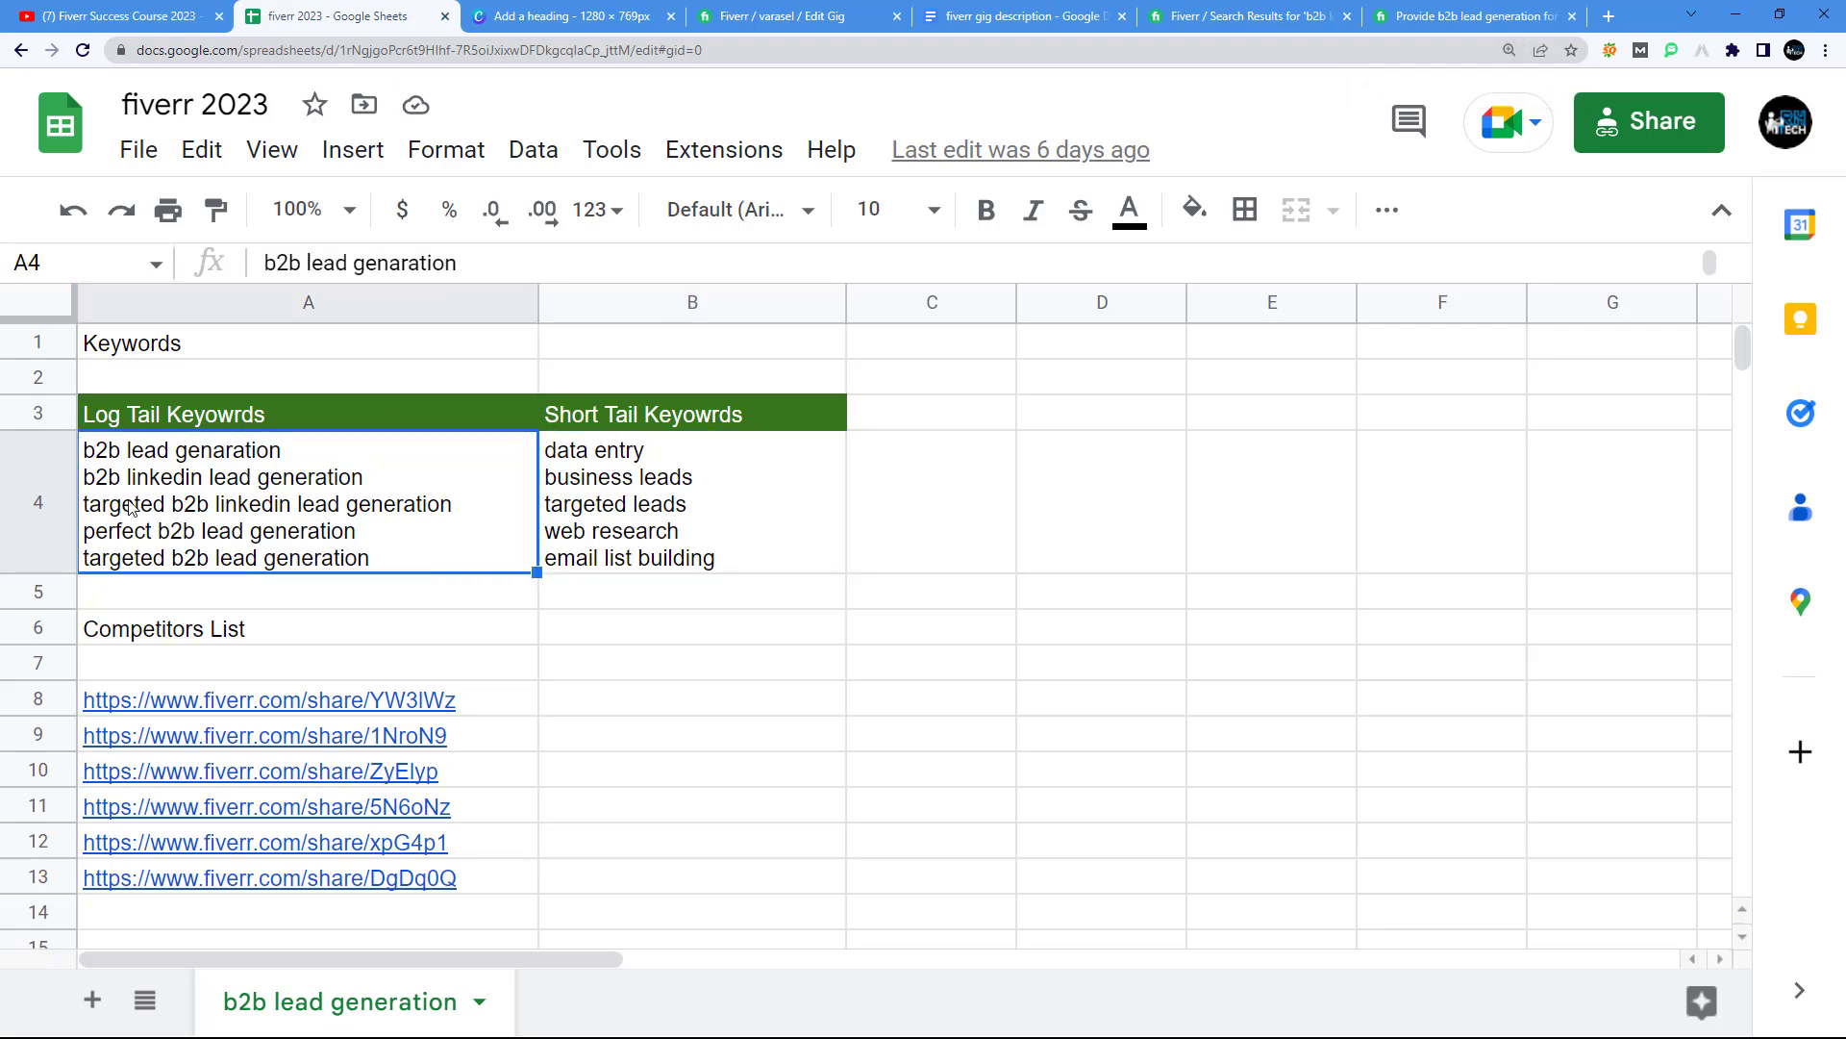
triple_click(176, 449)
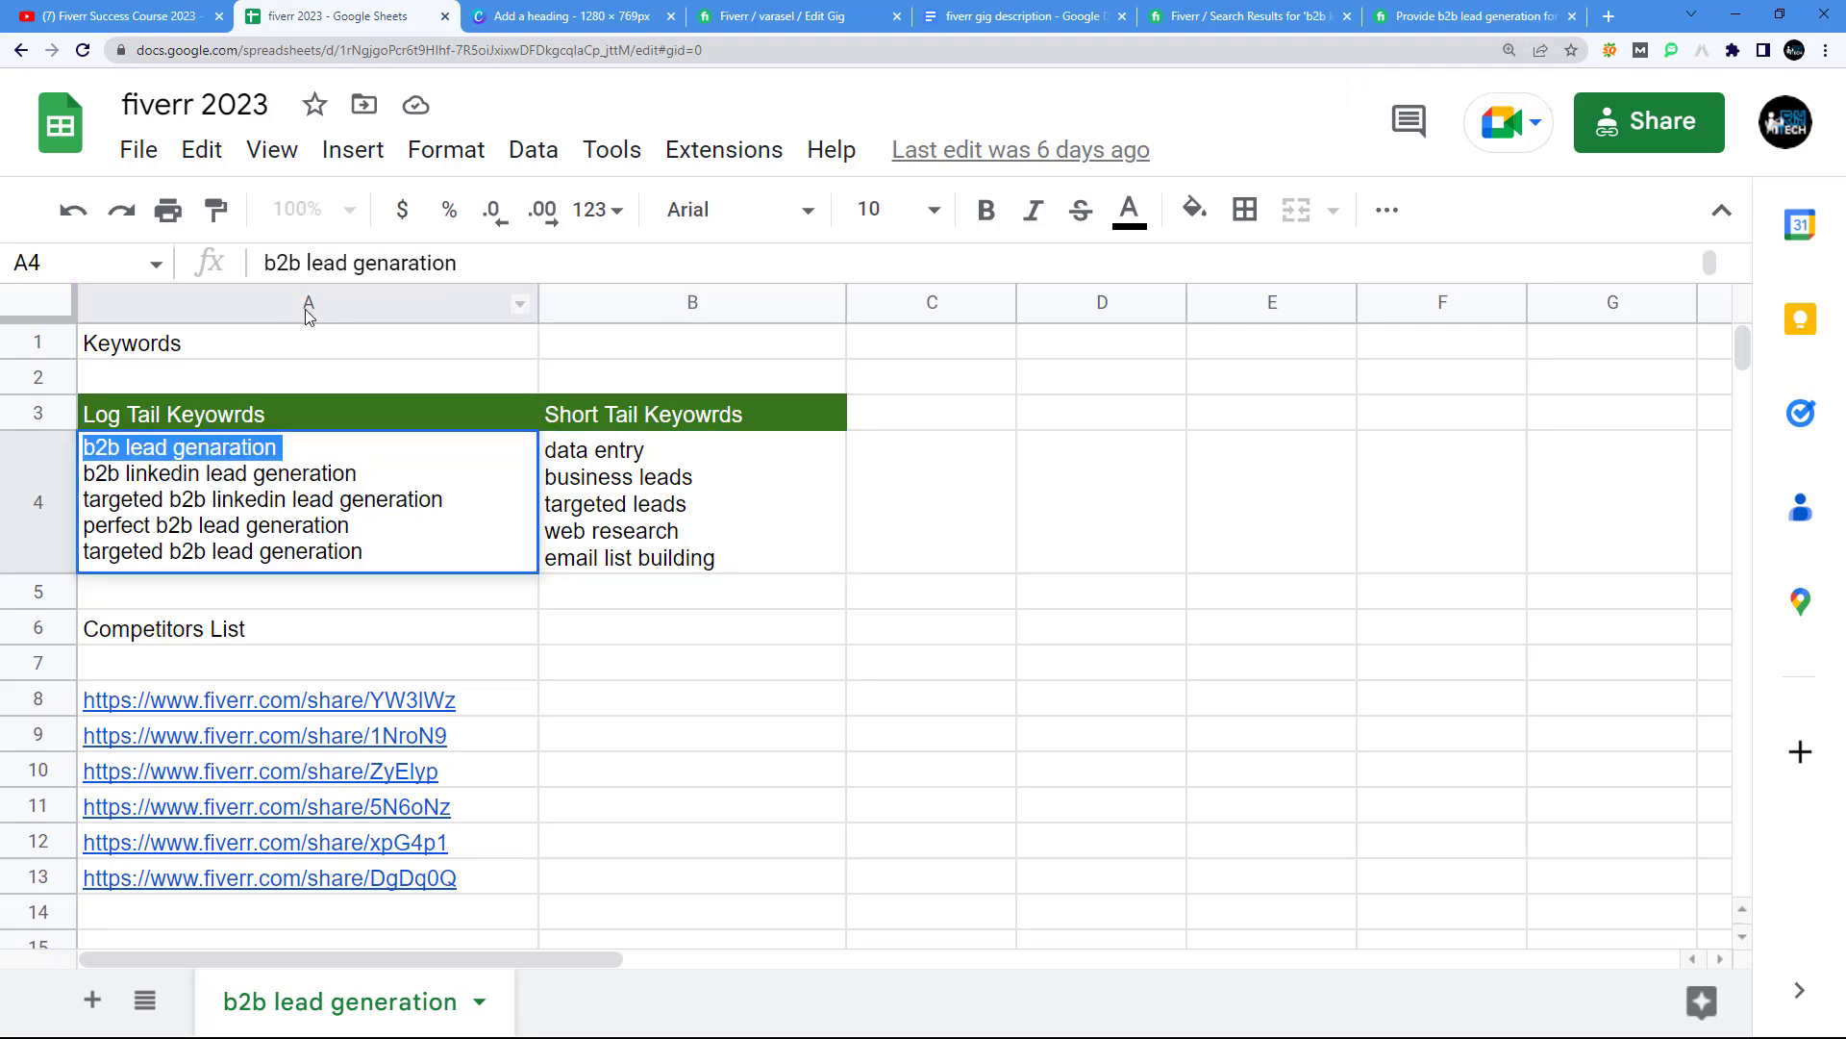
click(474, 267)
drag(458, 256, 257, 268)
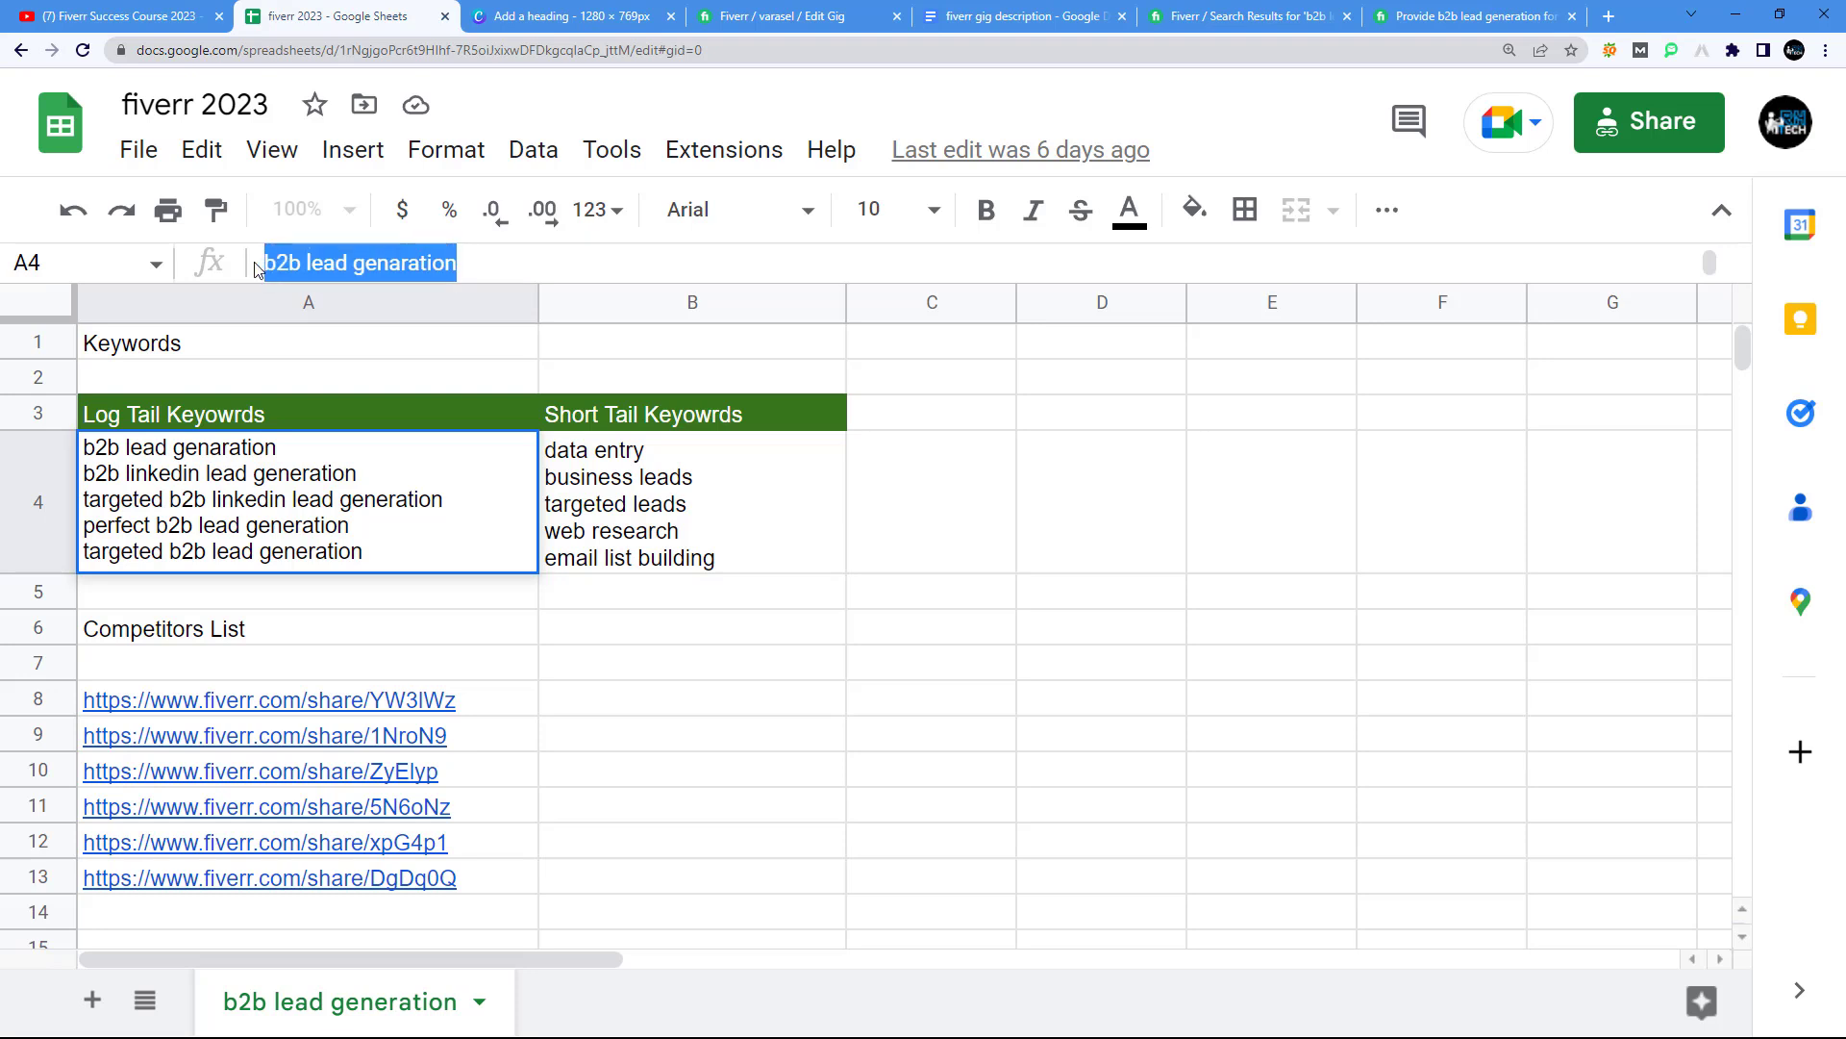
click(355, 471)
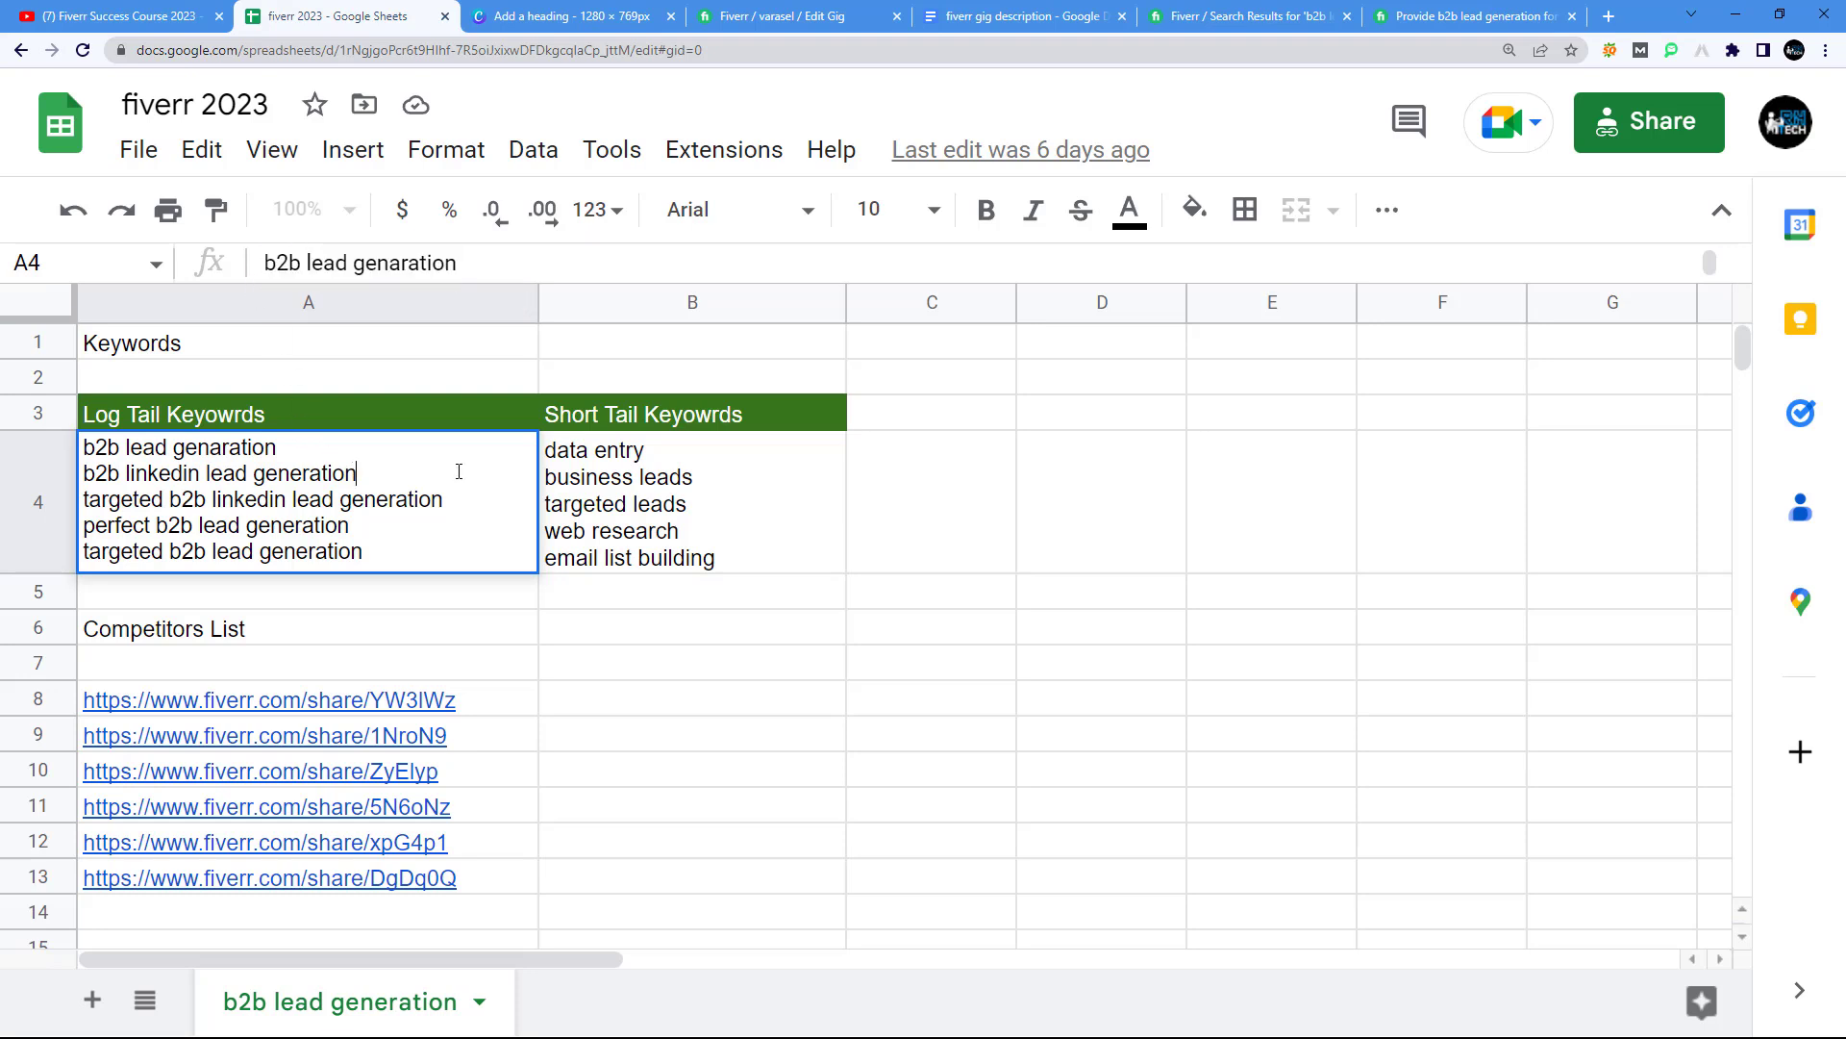
click(660, 469)
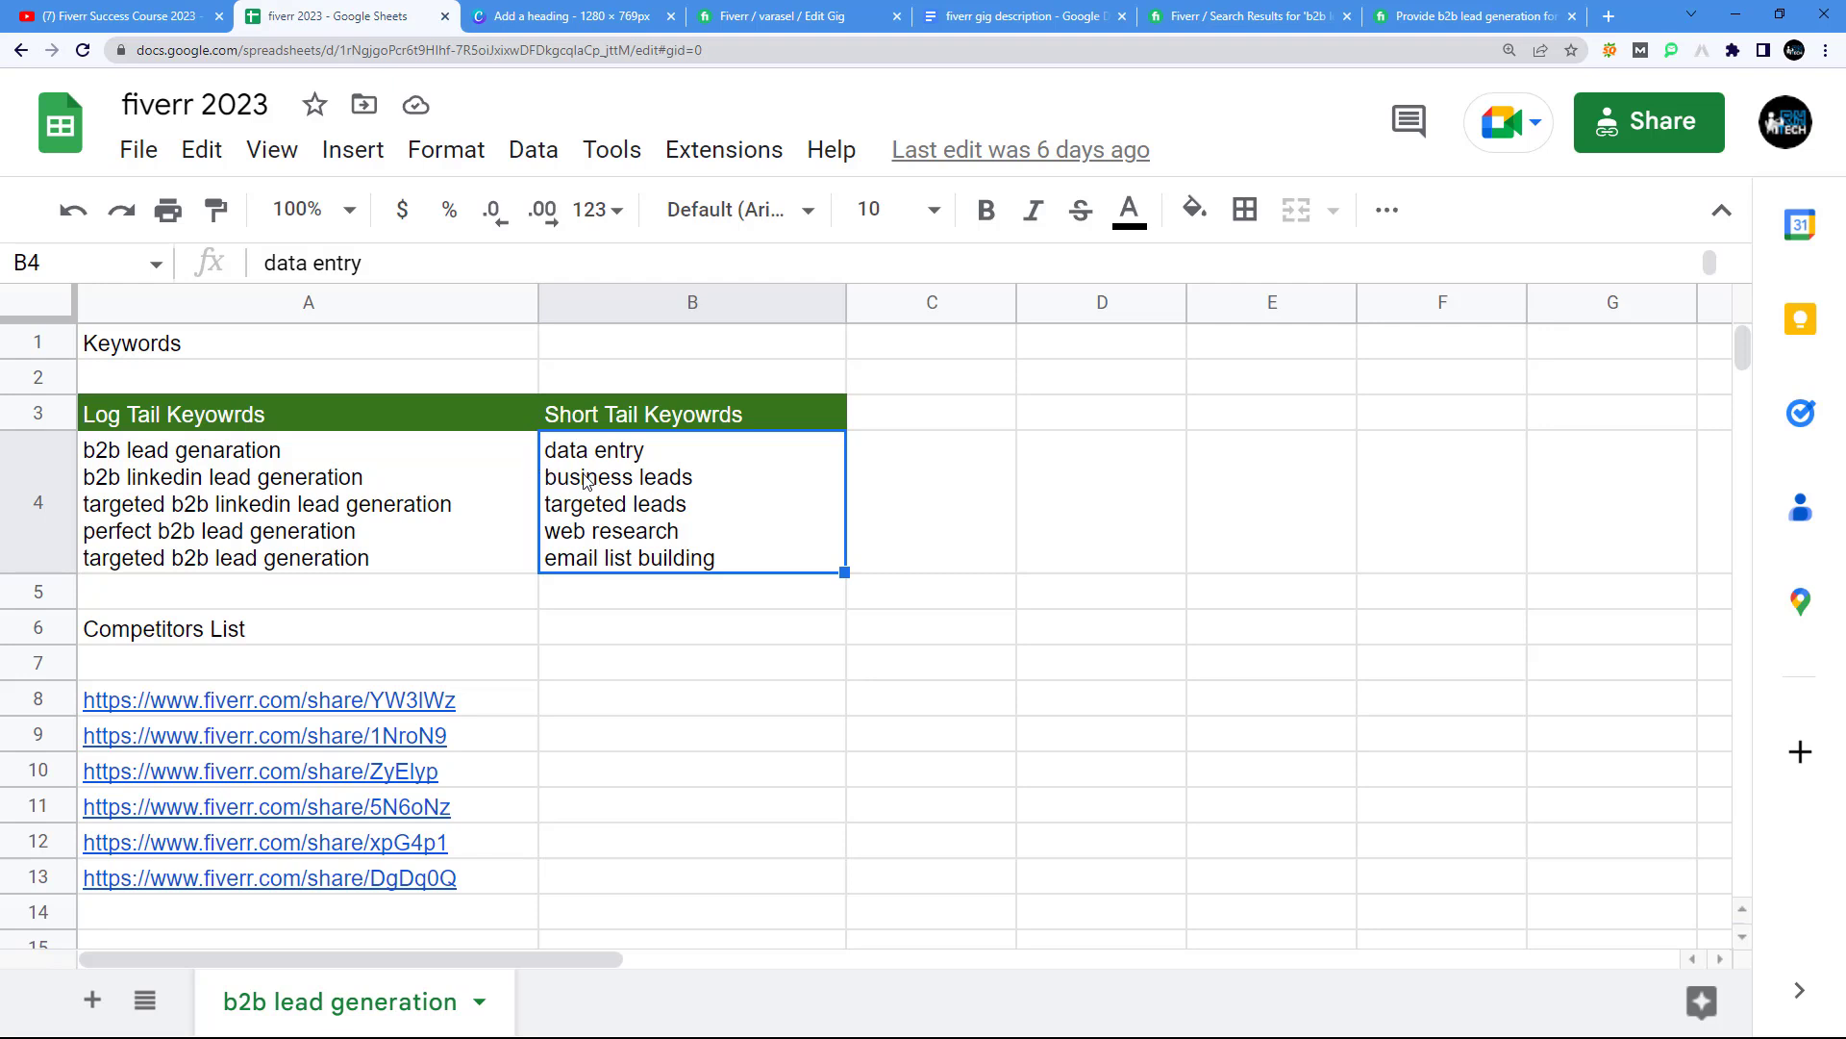
Step: Look at the draft in the fiverr gig description document and return to the empty description box in the Fiverr gig editor
click(783, 16)
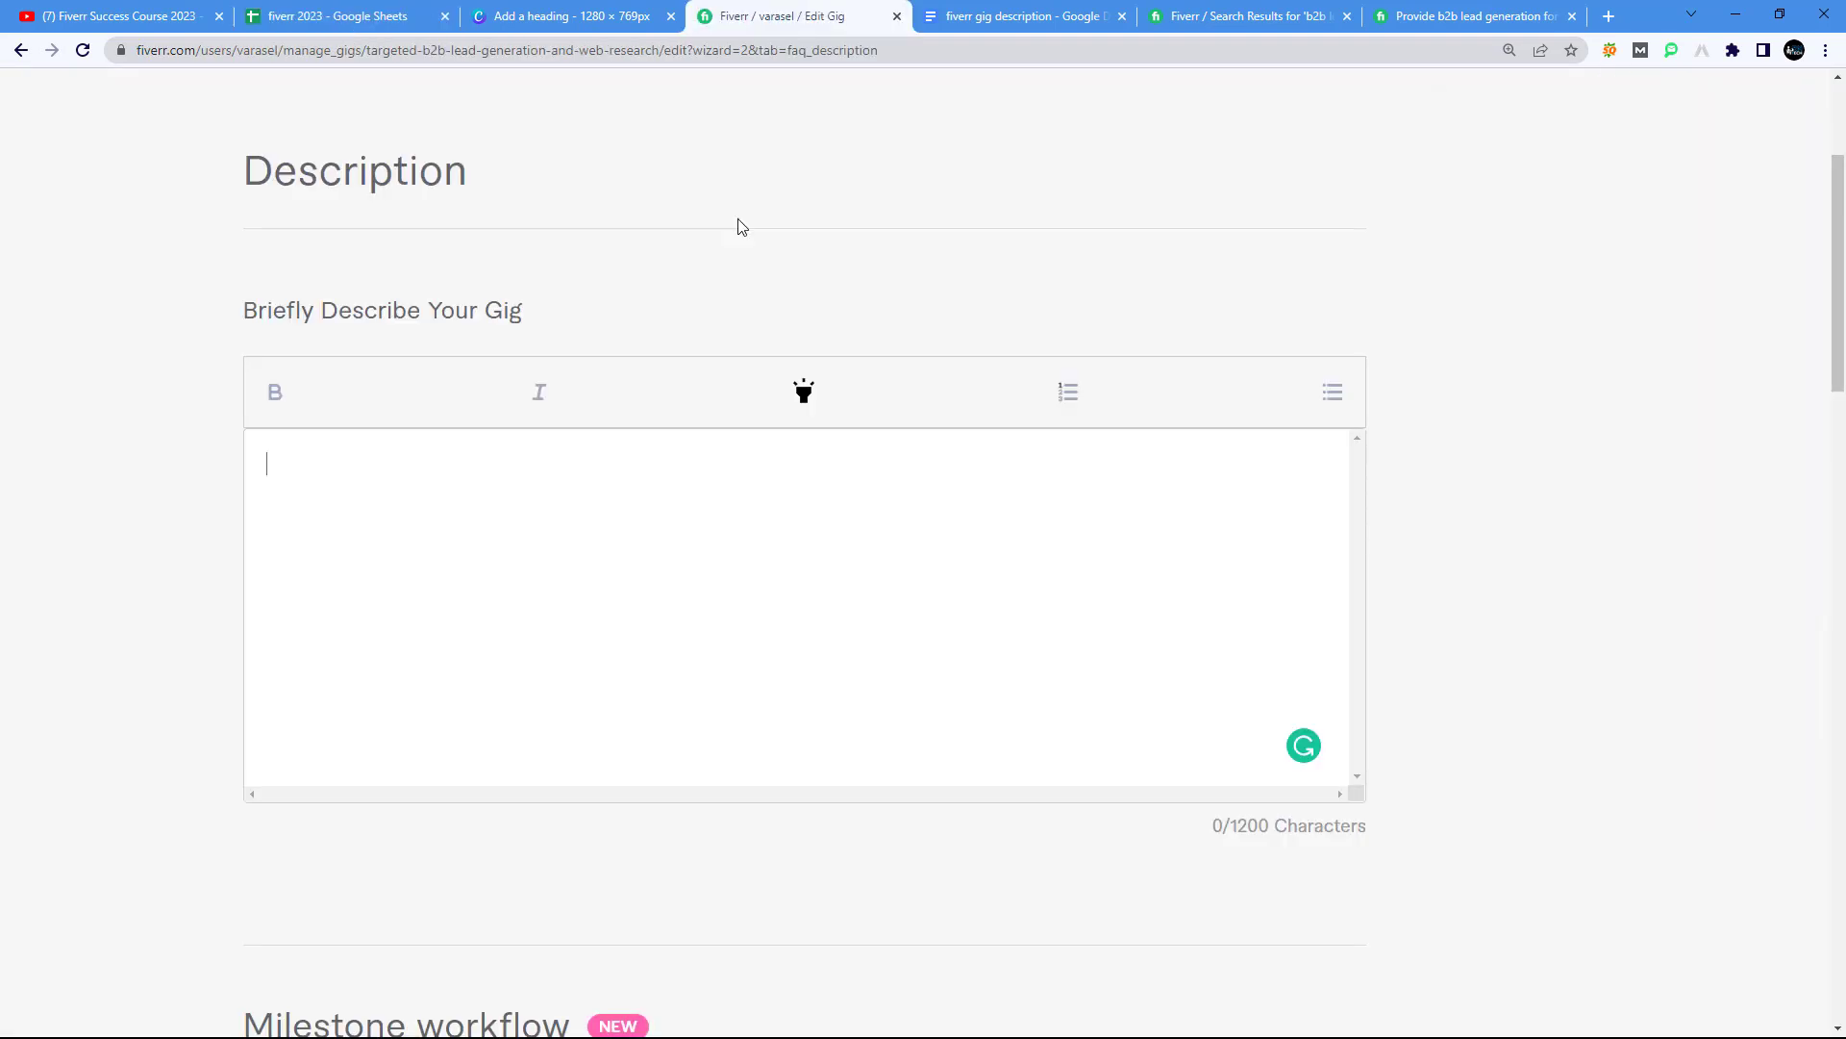
click(652, 442)
click(988, 14)
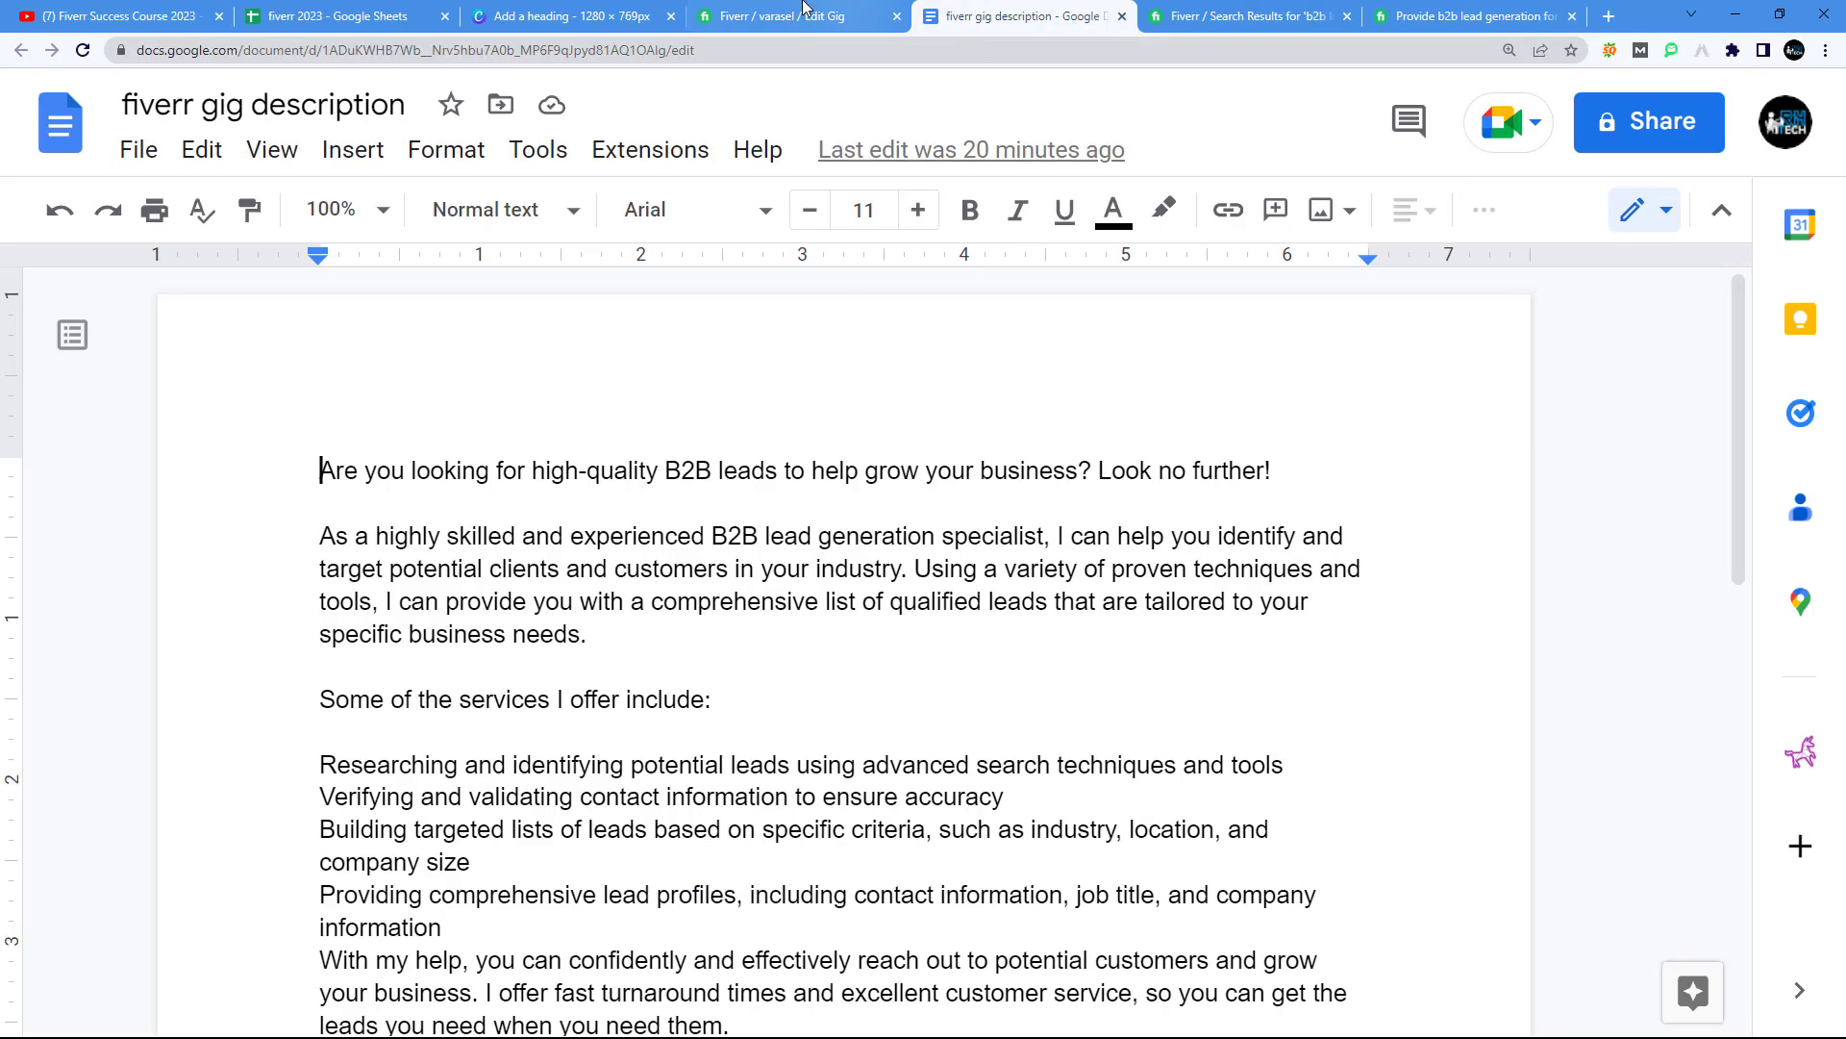
click(789, 16)
click(337, 539)
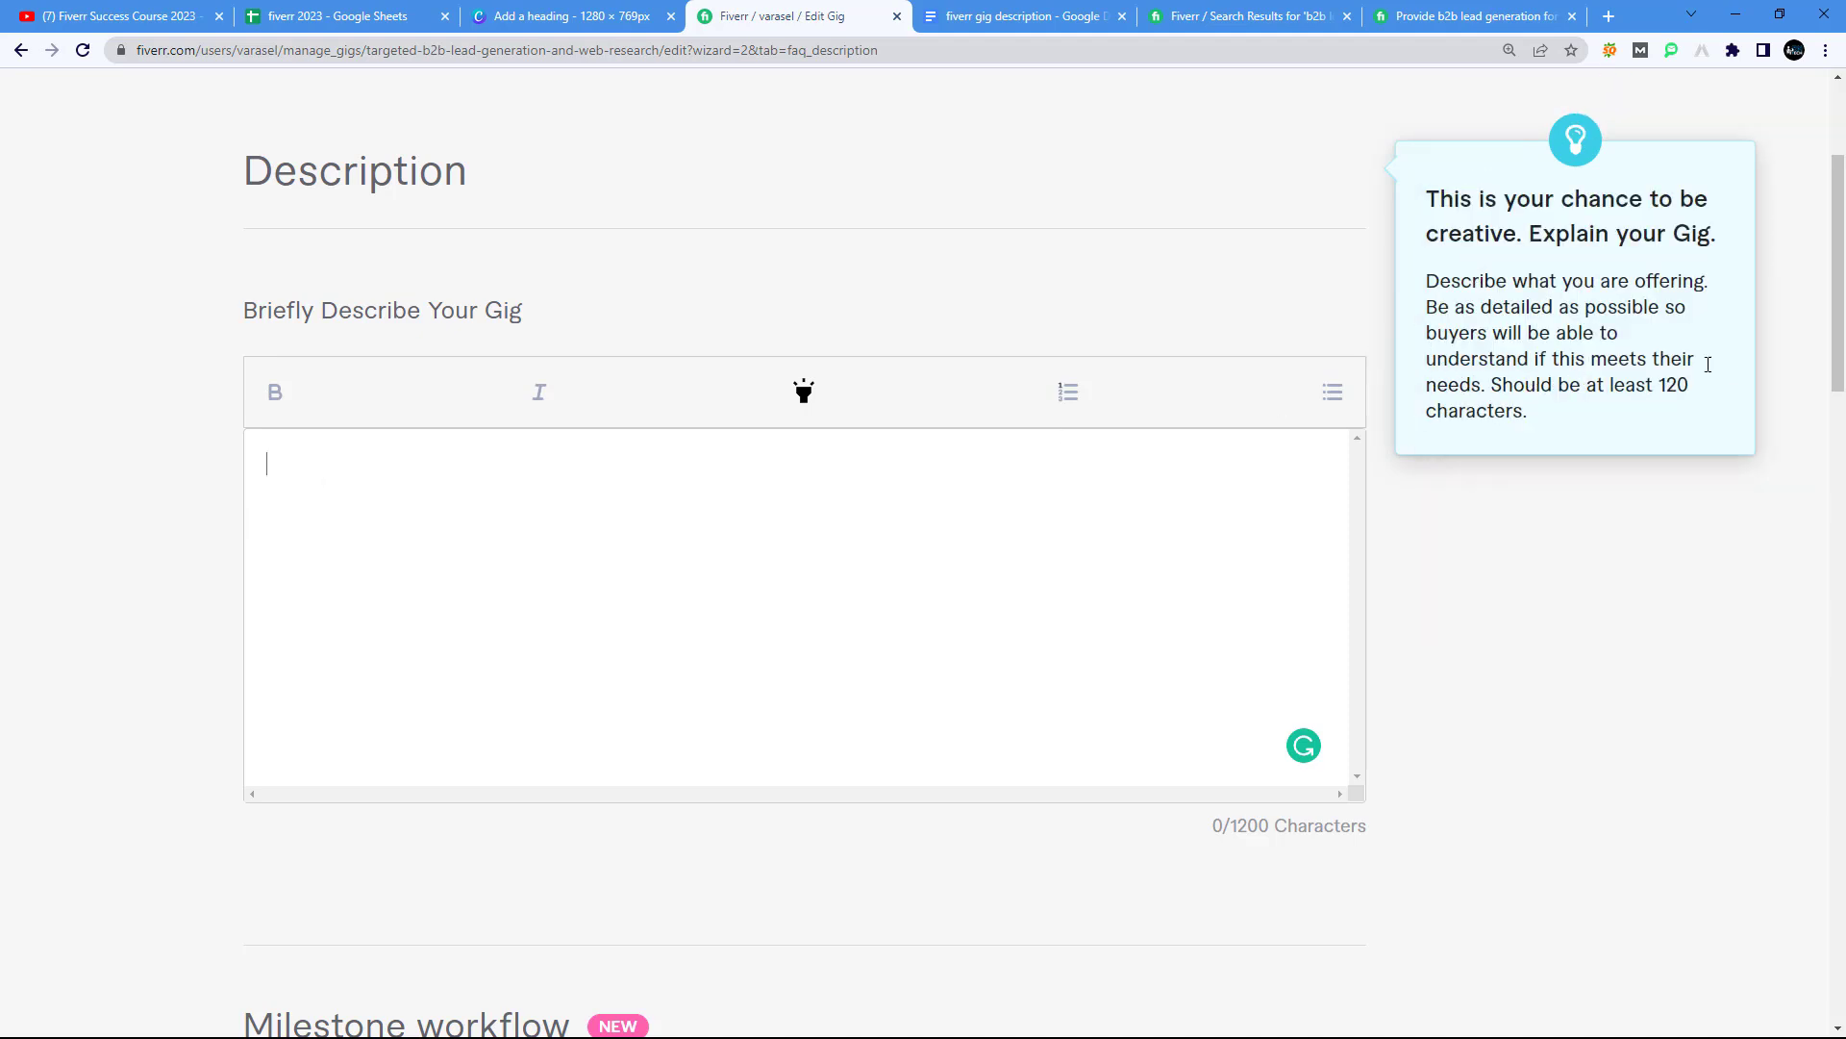
Step: Read the editor's tip on describing the offer in as much detail as possible
drag(1493, 365, 1618, 364)
drag(1487, 392, 1411, 302)
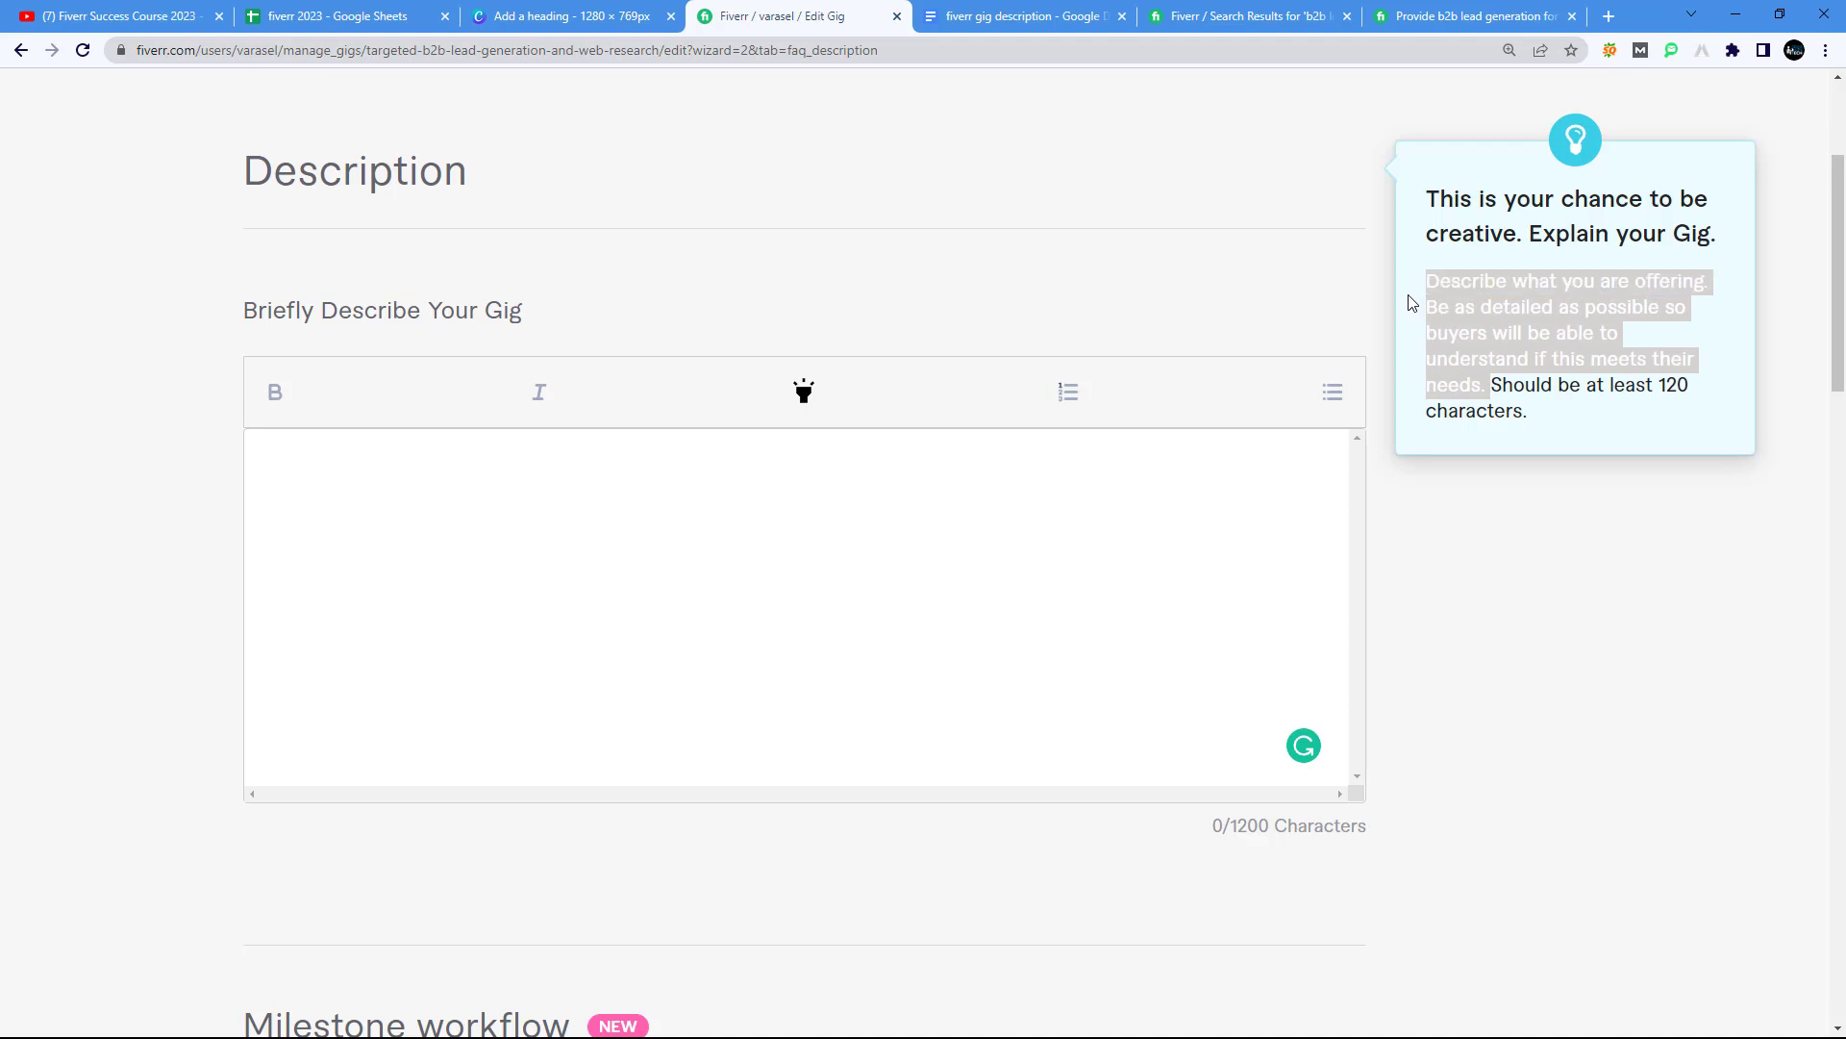
click(1459, 522)
Step: Copy the entire draft from the fiverr gig description document and paste it into the description box of the Fiverr gig editor
click(1019, 17)
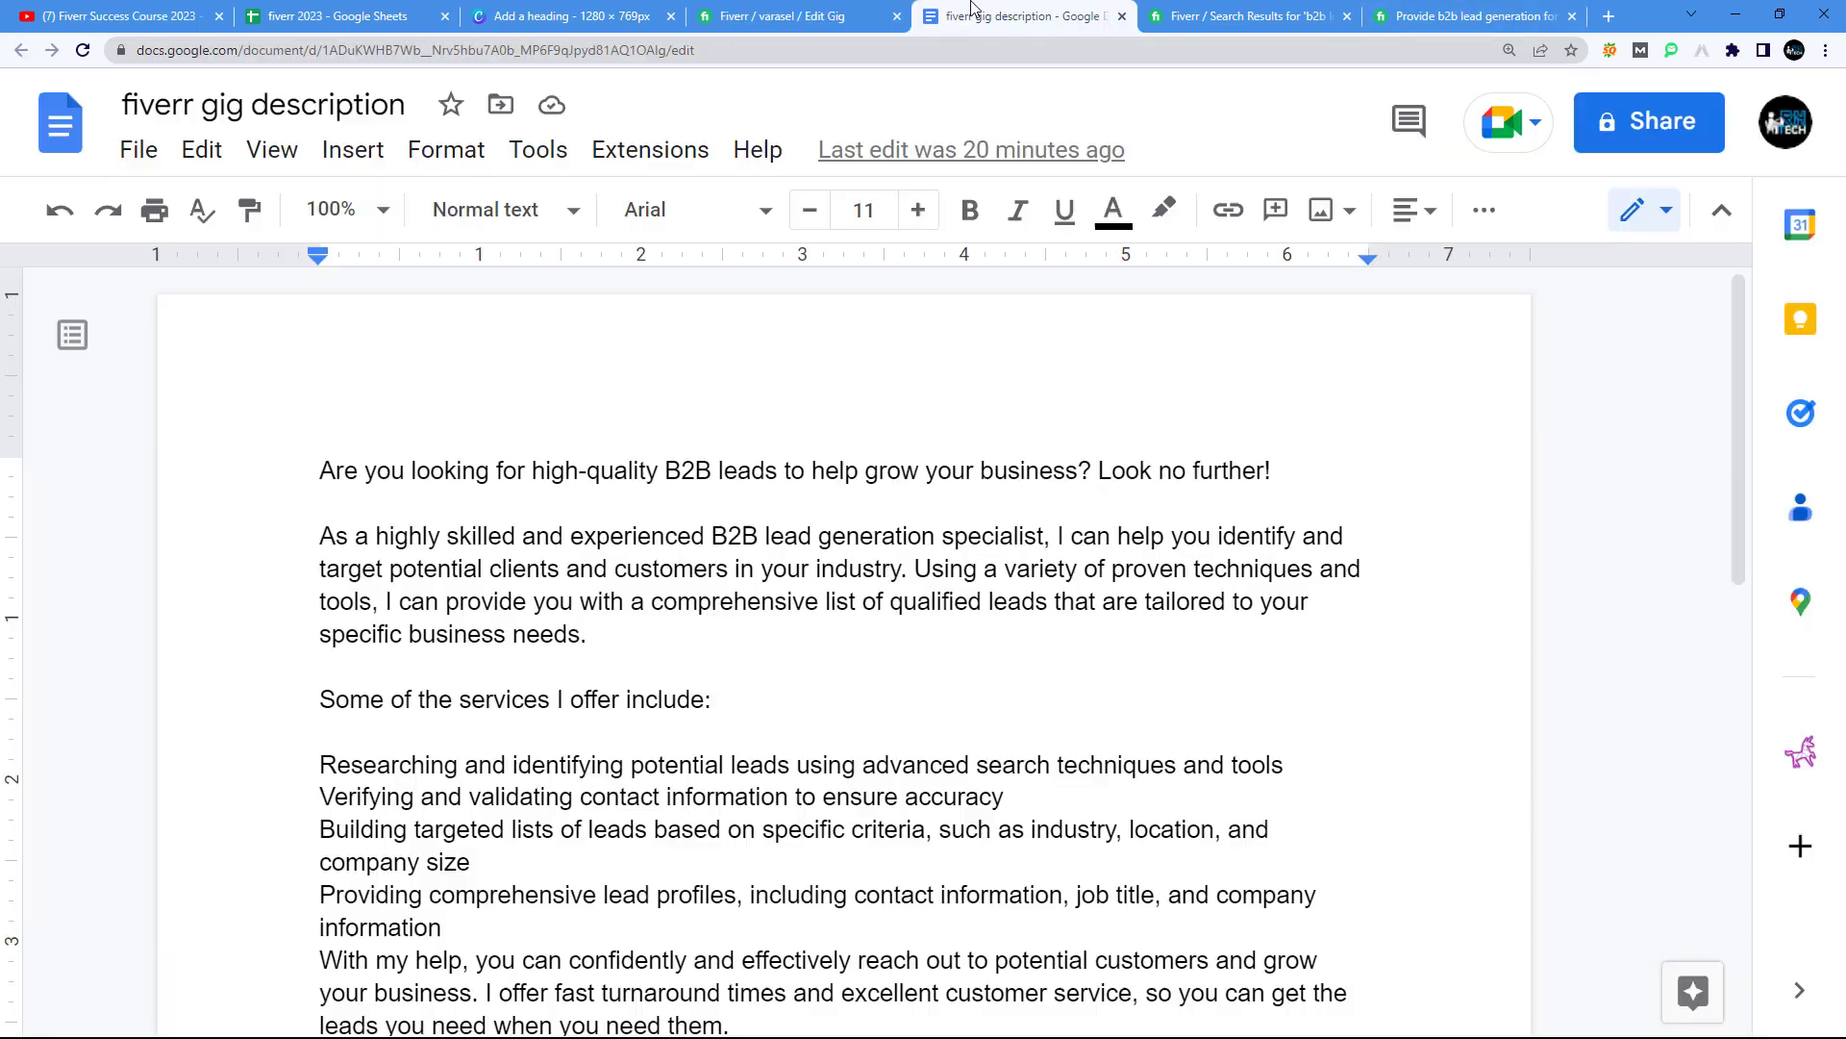
scroll(527, 562, down, 6)
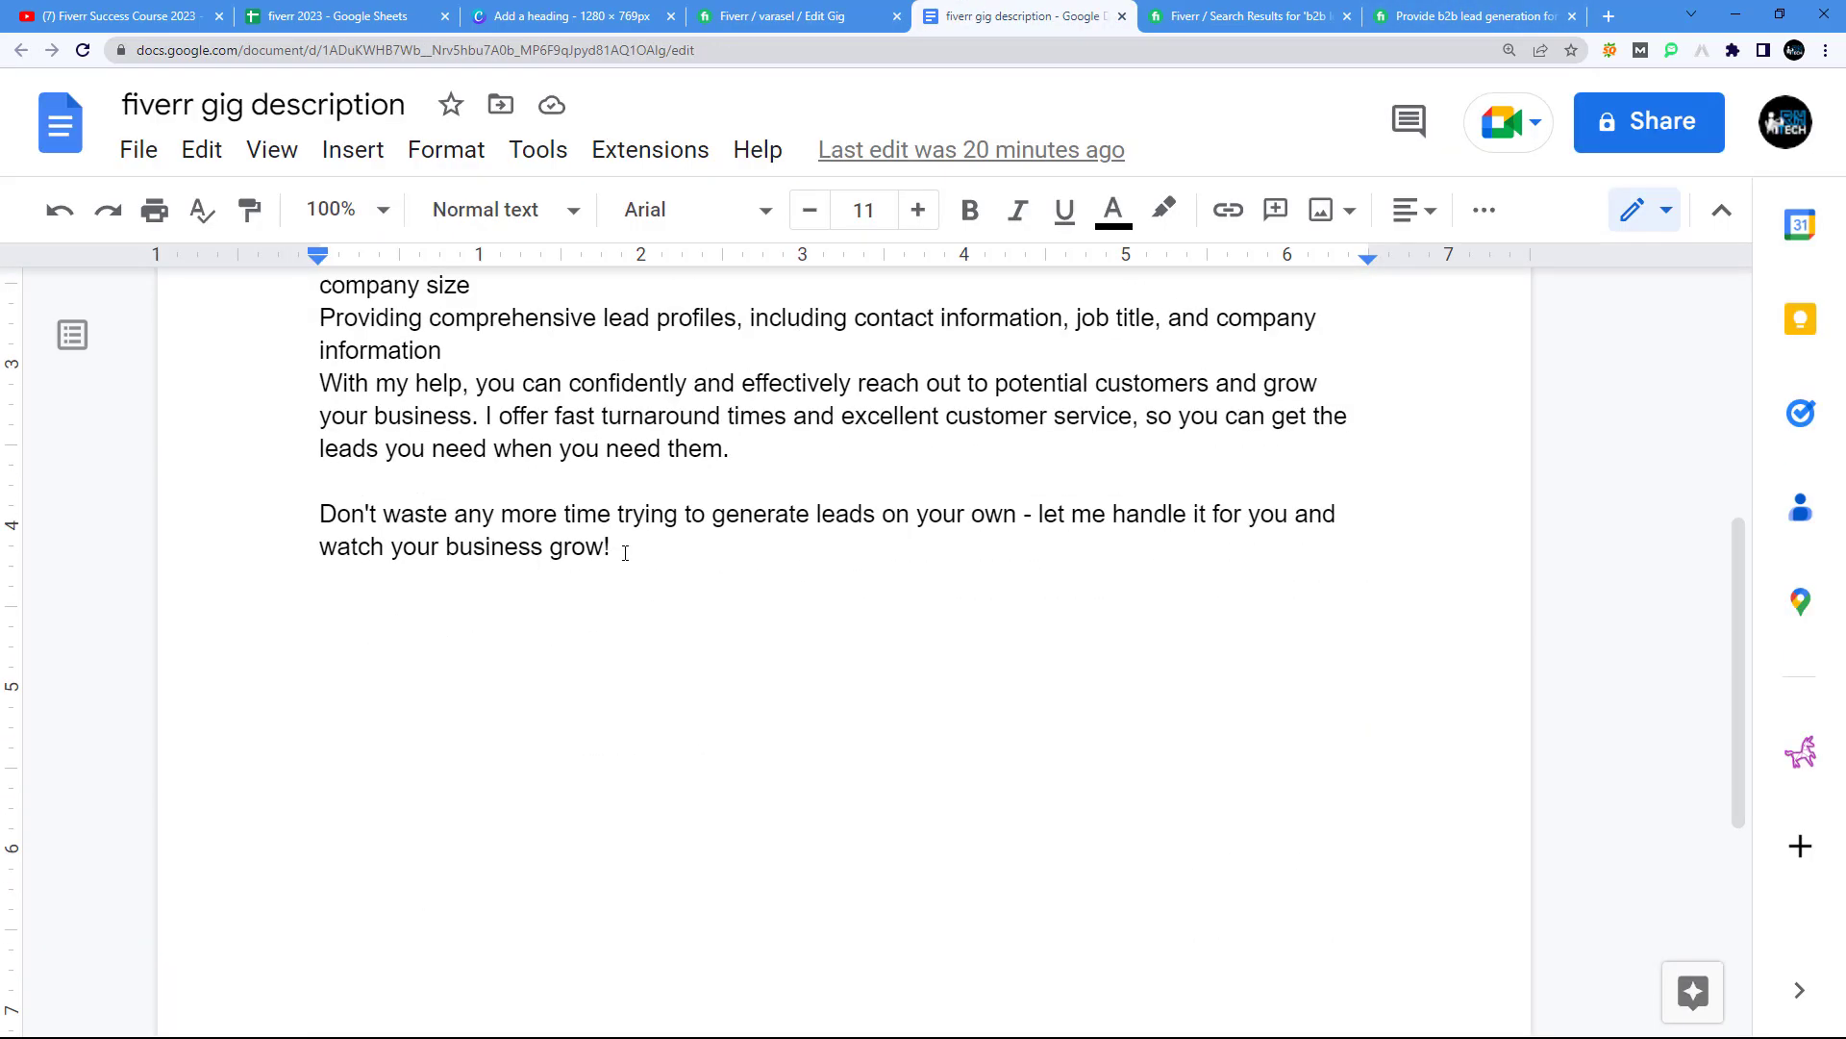
scroll(624, 553, up, 4)
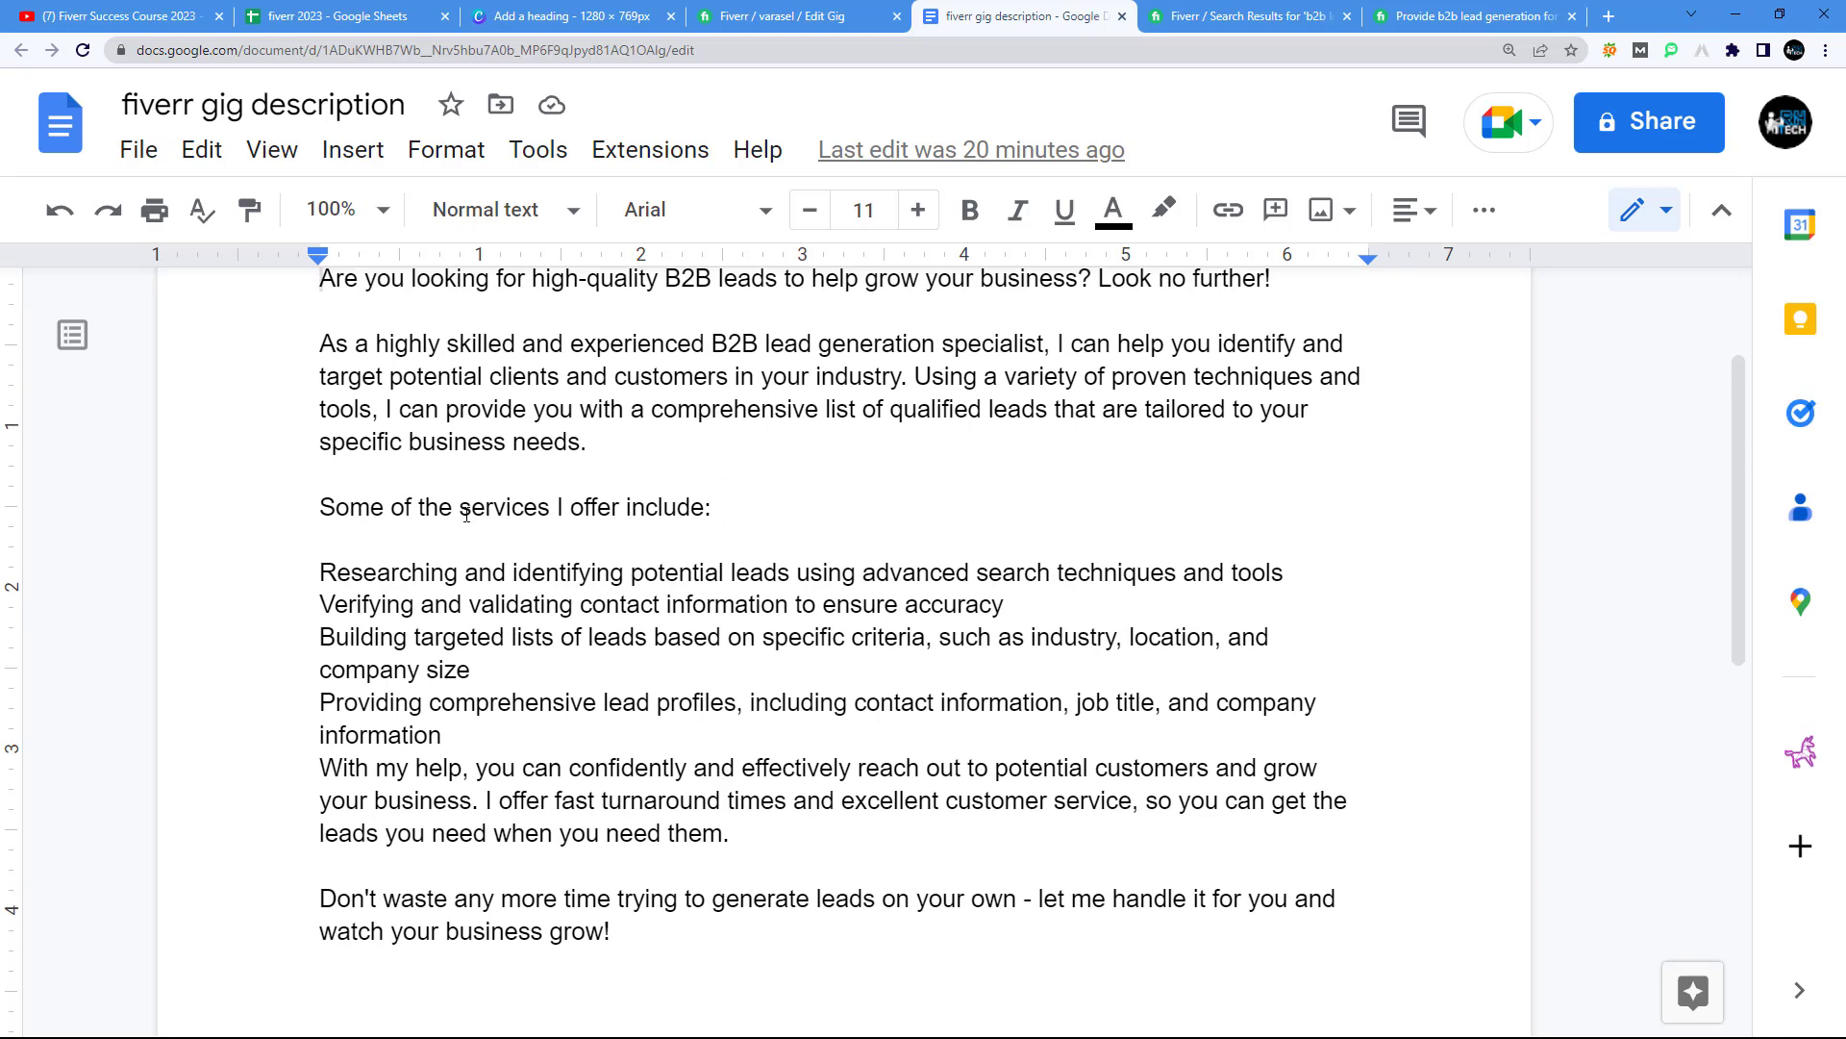
scroll(372, 499, up, 2)
drag(318, 470, 730, 1033)
right_click(472, 582)
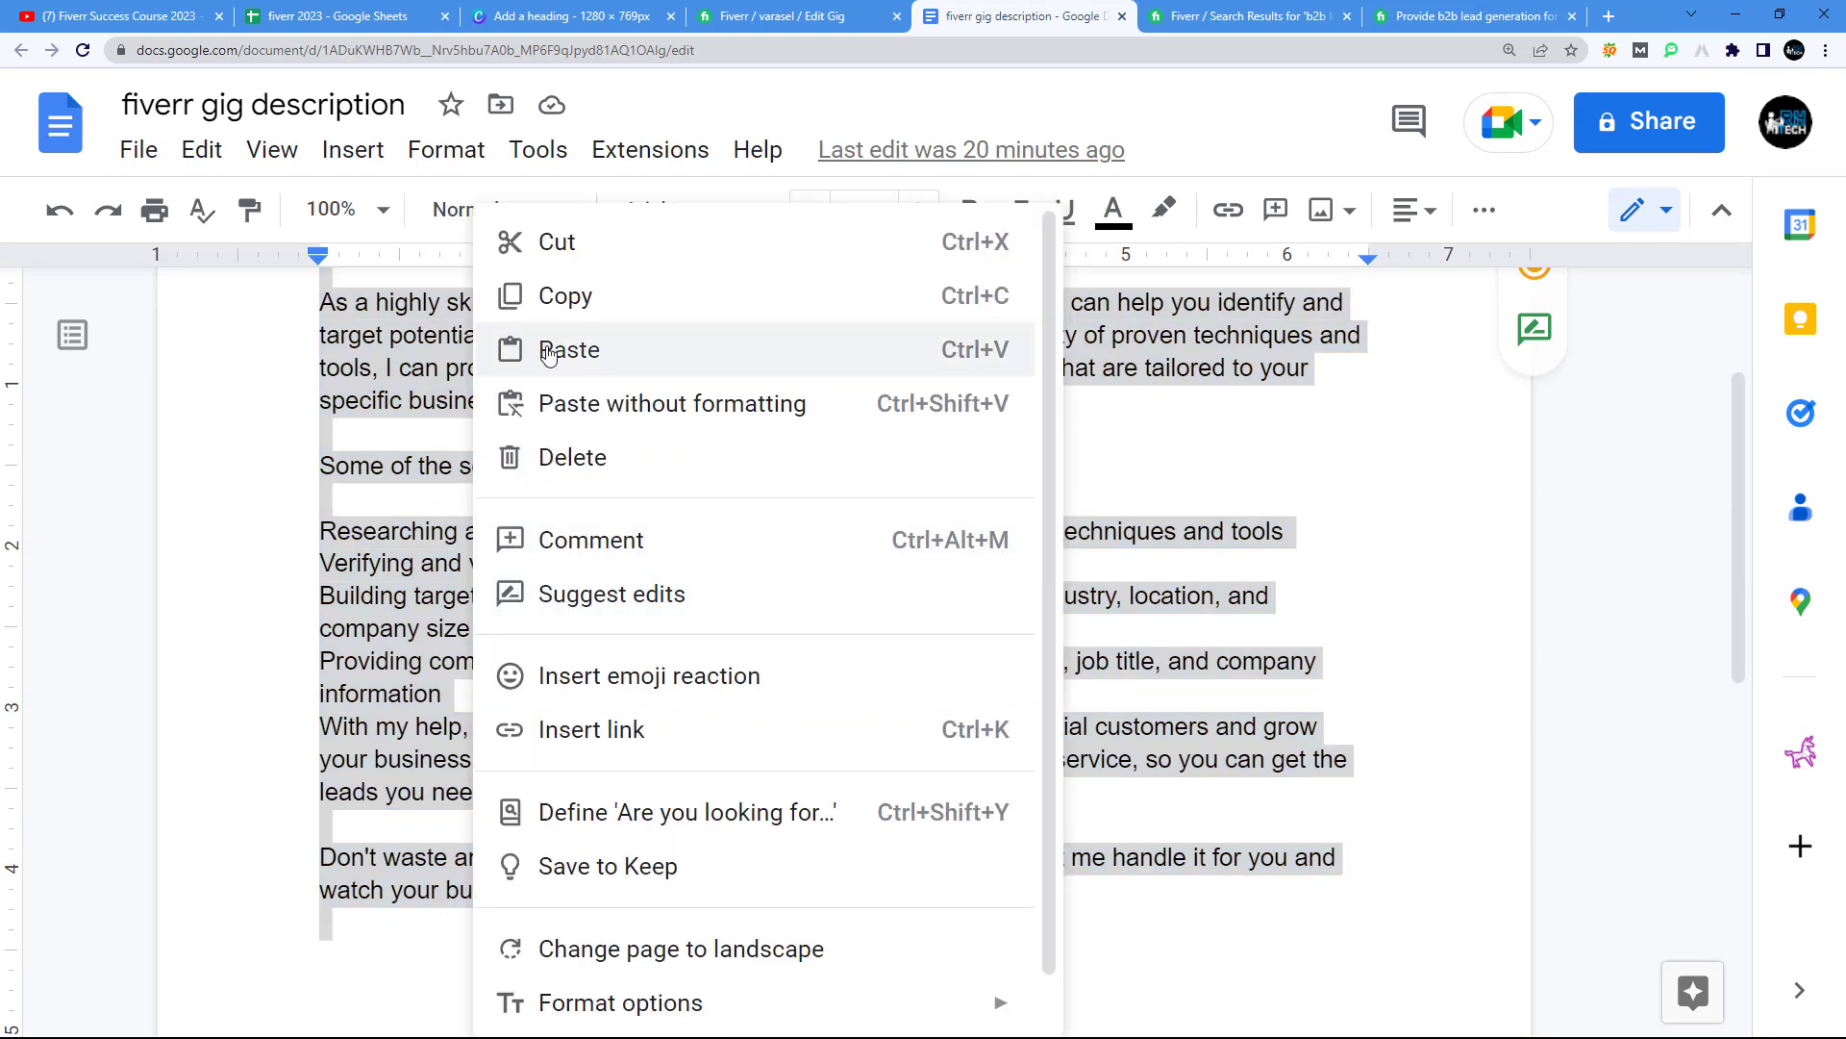
click(550, 294)
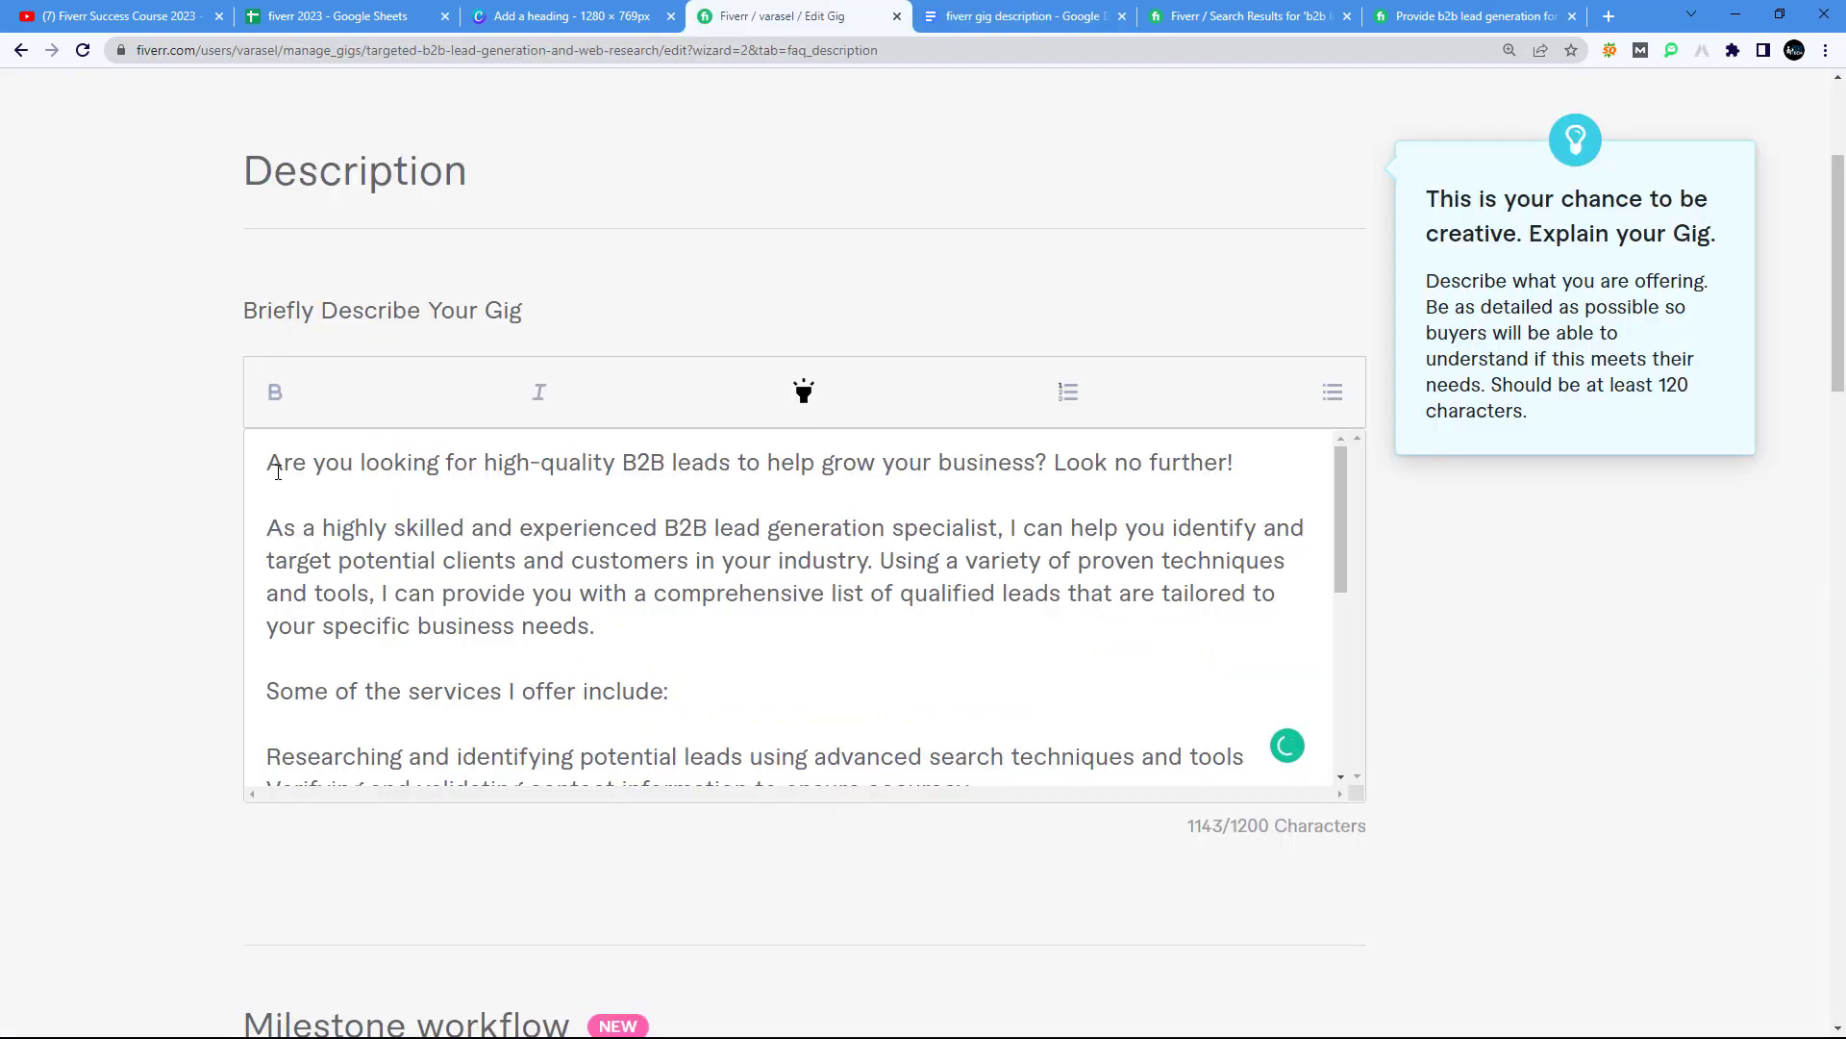
Step: Make the phrase "high-quality B2B leads" bold in the opening sentence of the gig description
drag(278, 472, 725, 467)
click(747, 460)
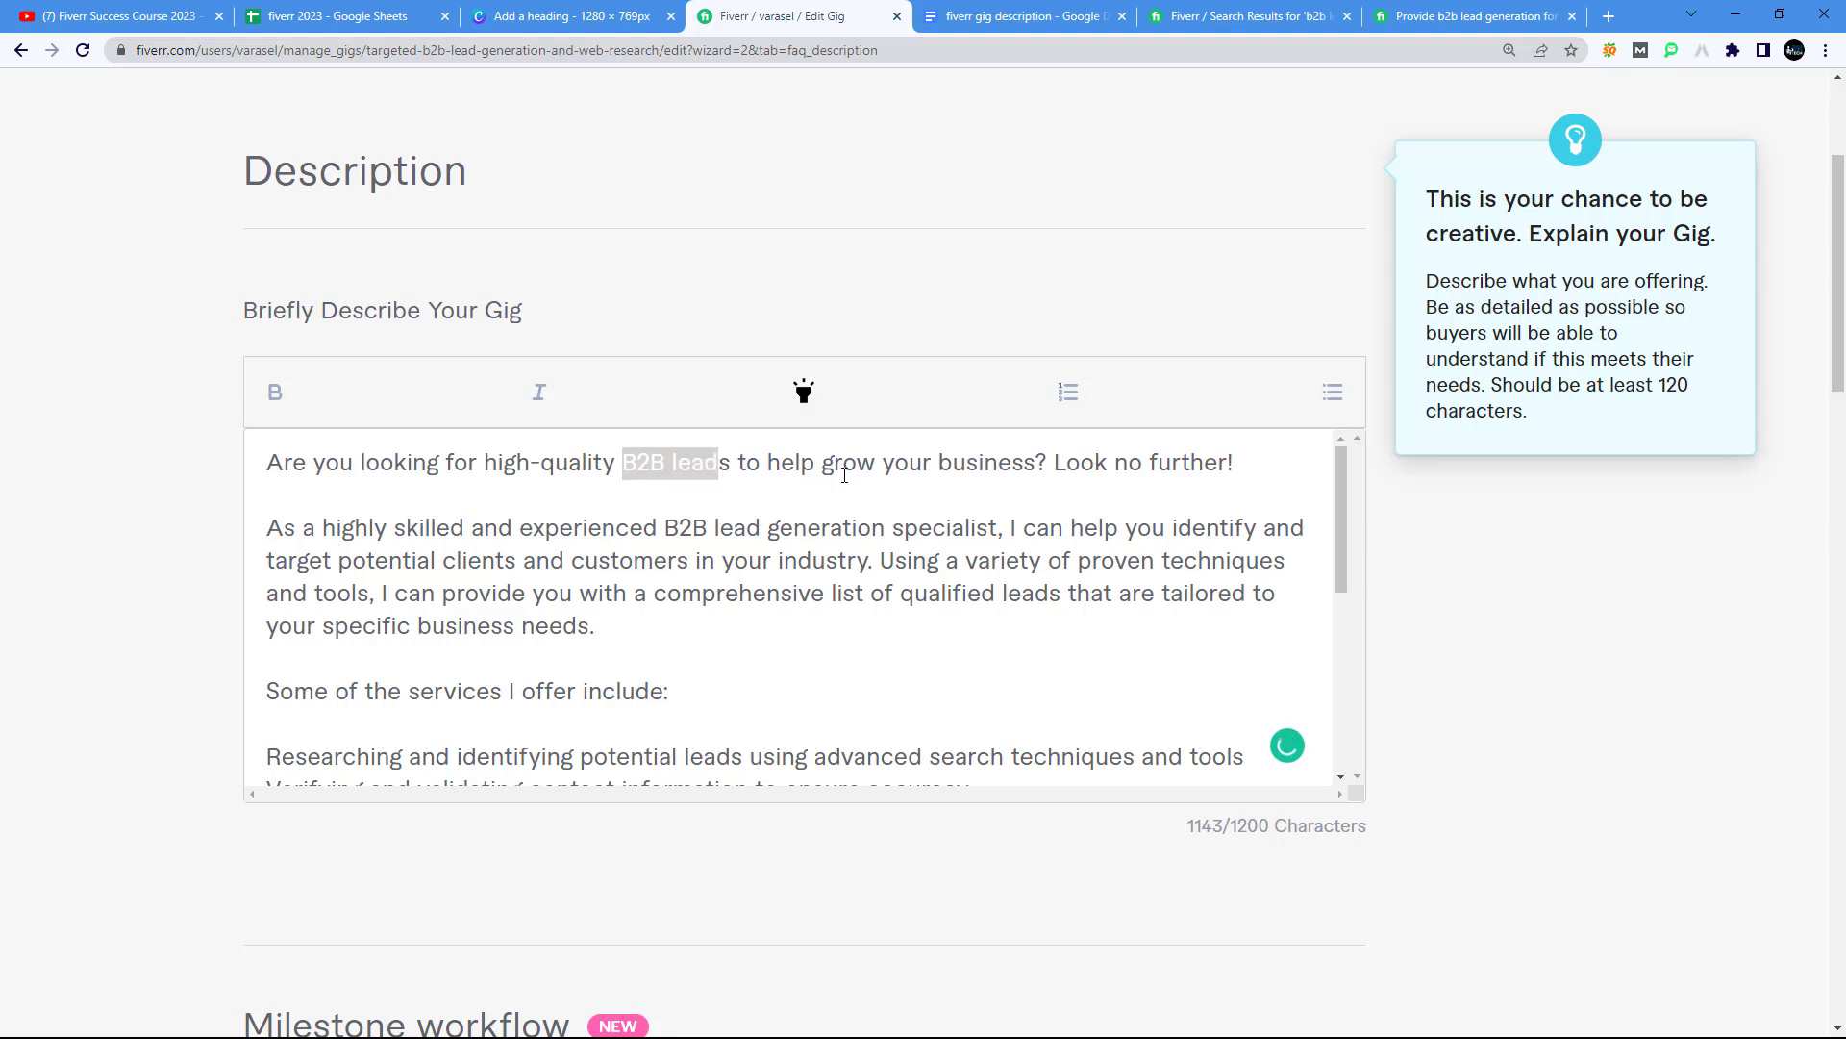
drag(1048, 471, 1228, 465)
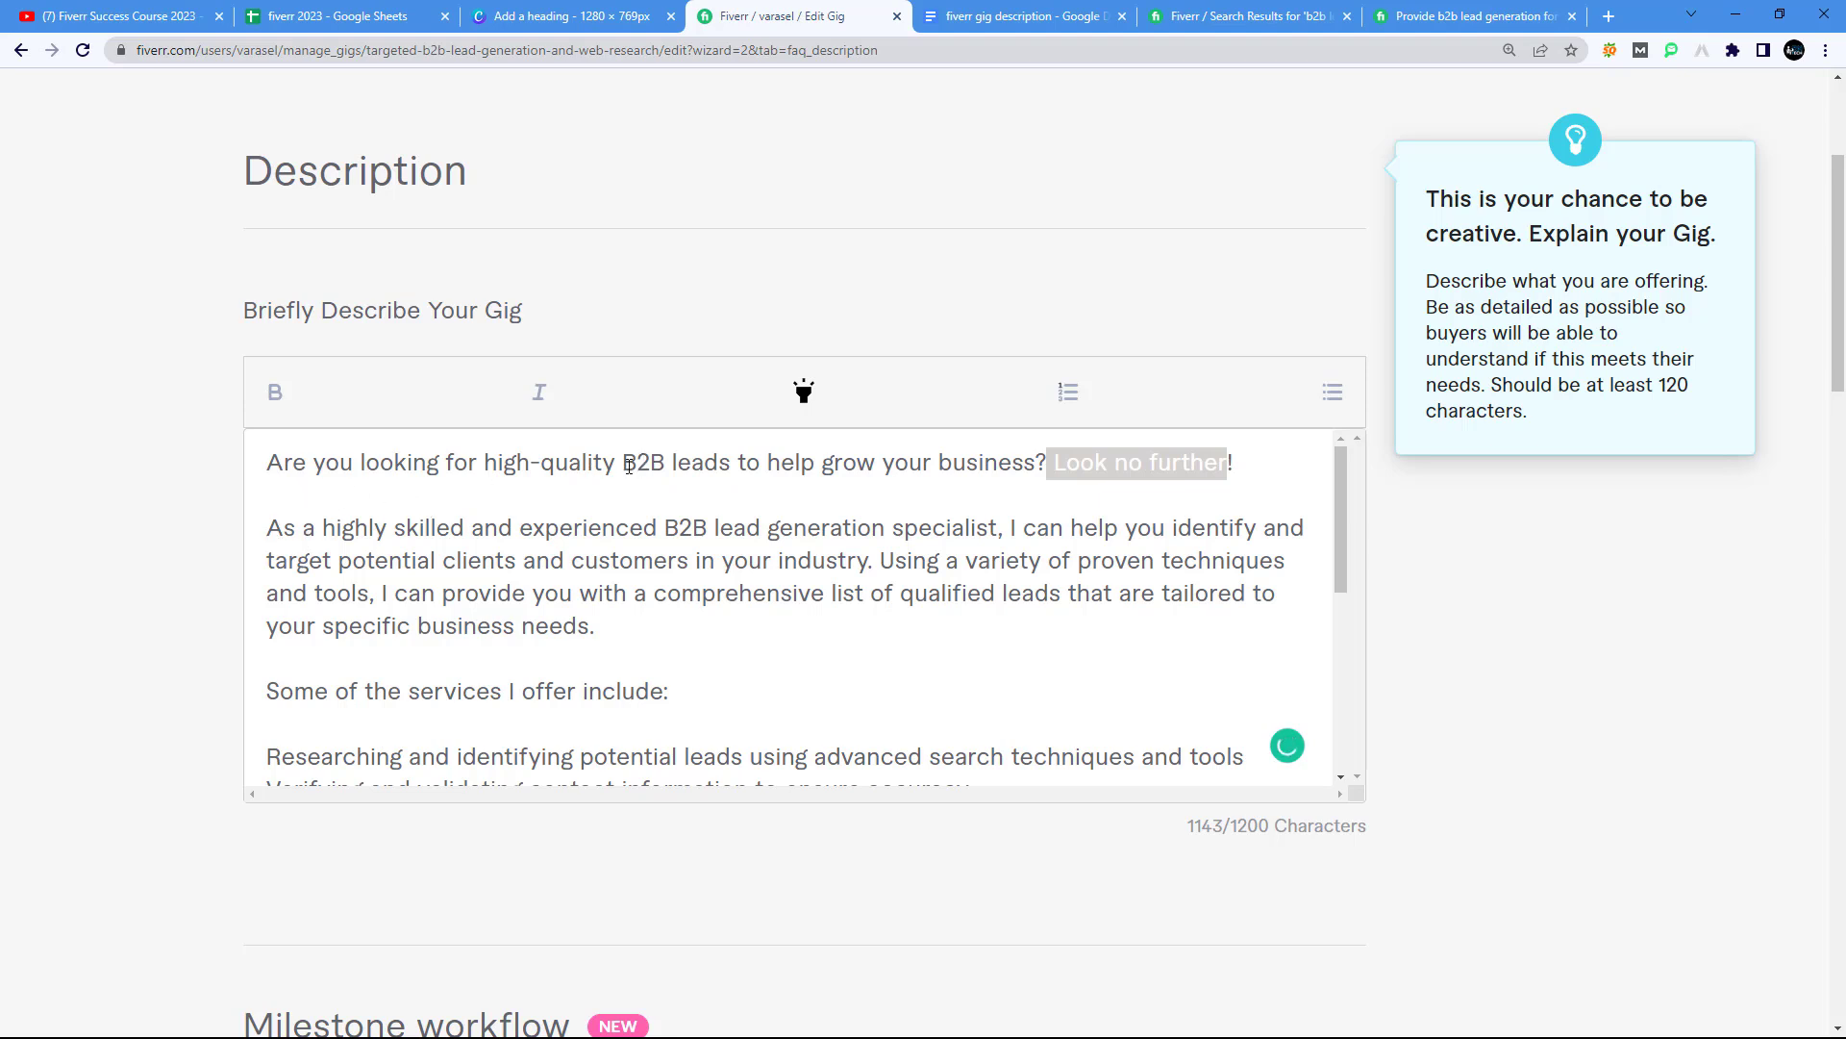
drag(485, 468, 724, 471)
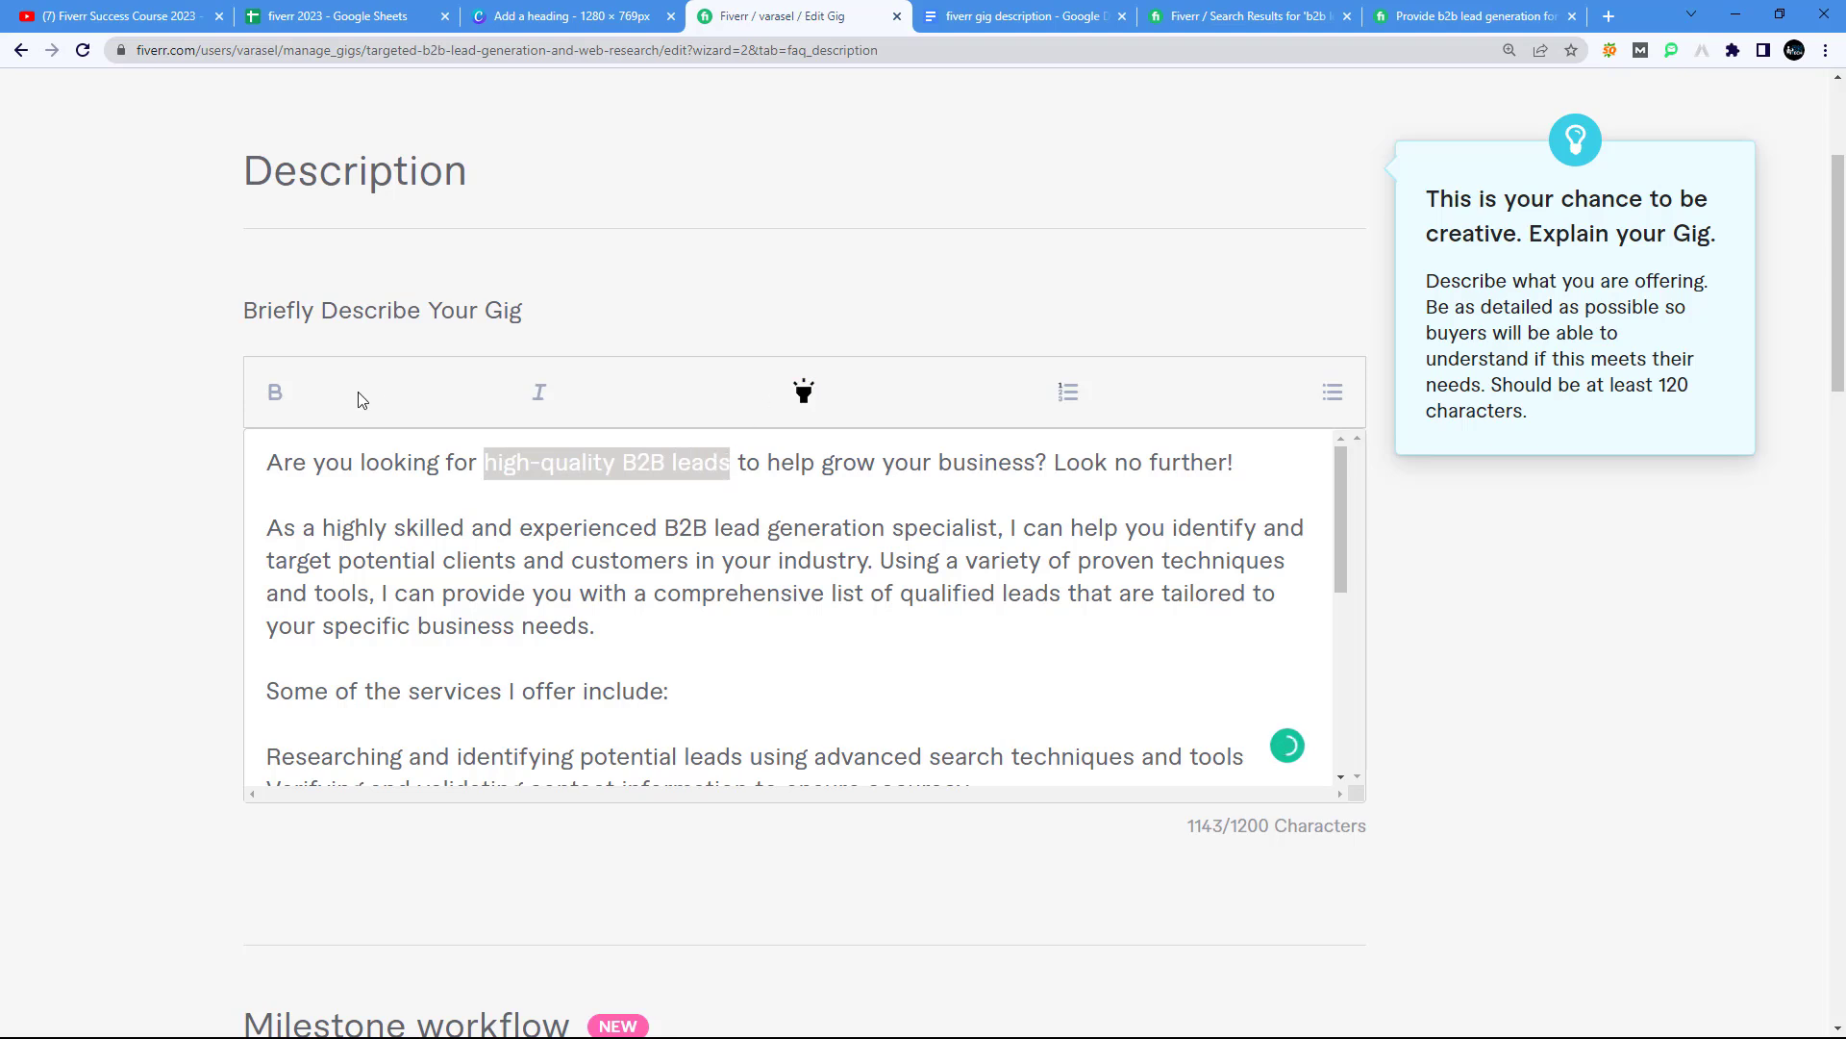
click(275, 391)
click(992, 529)
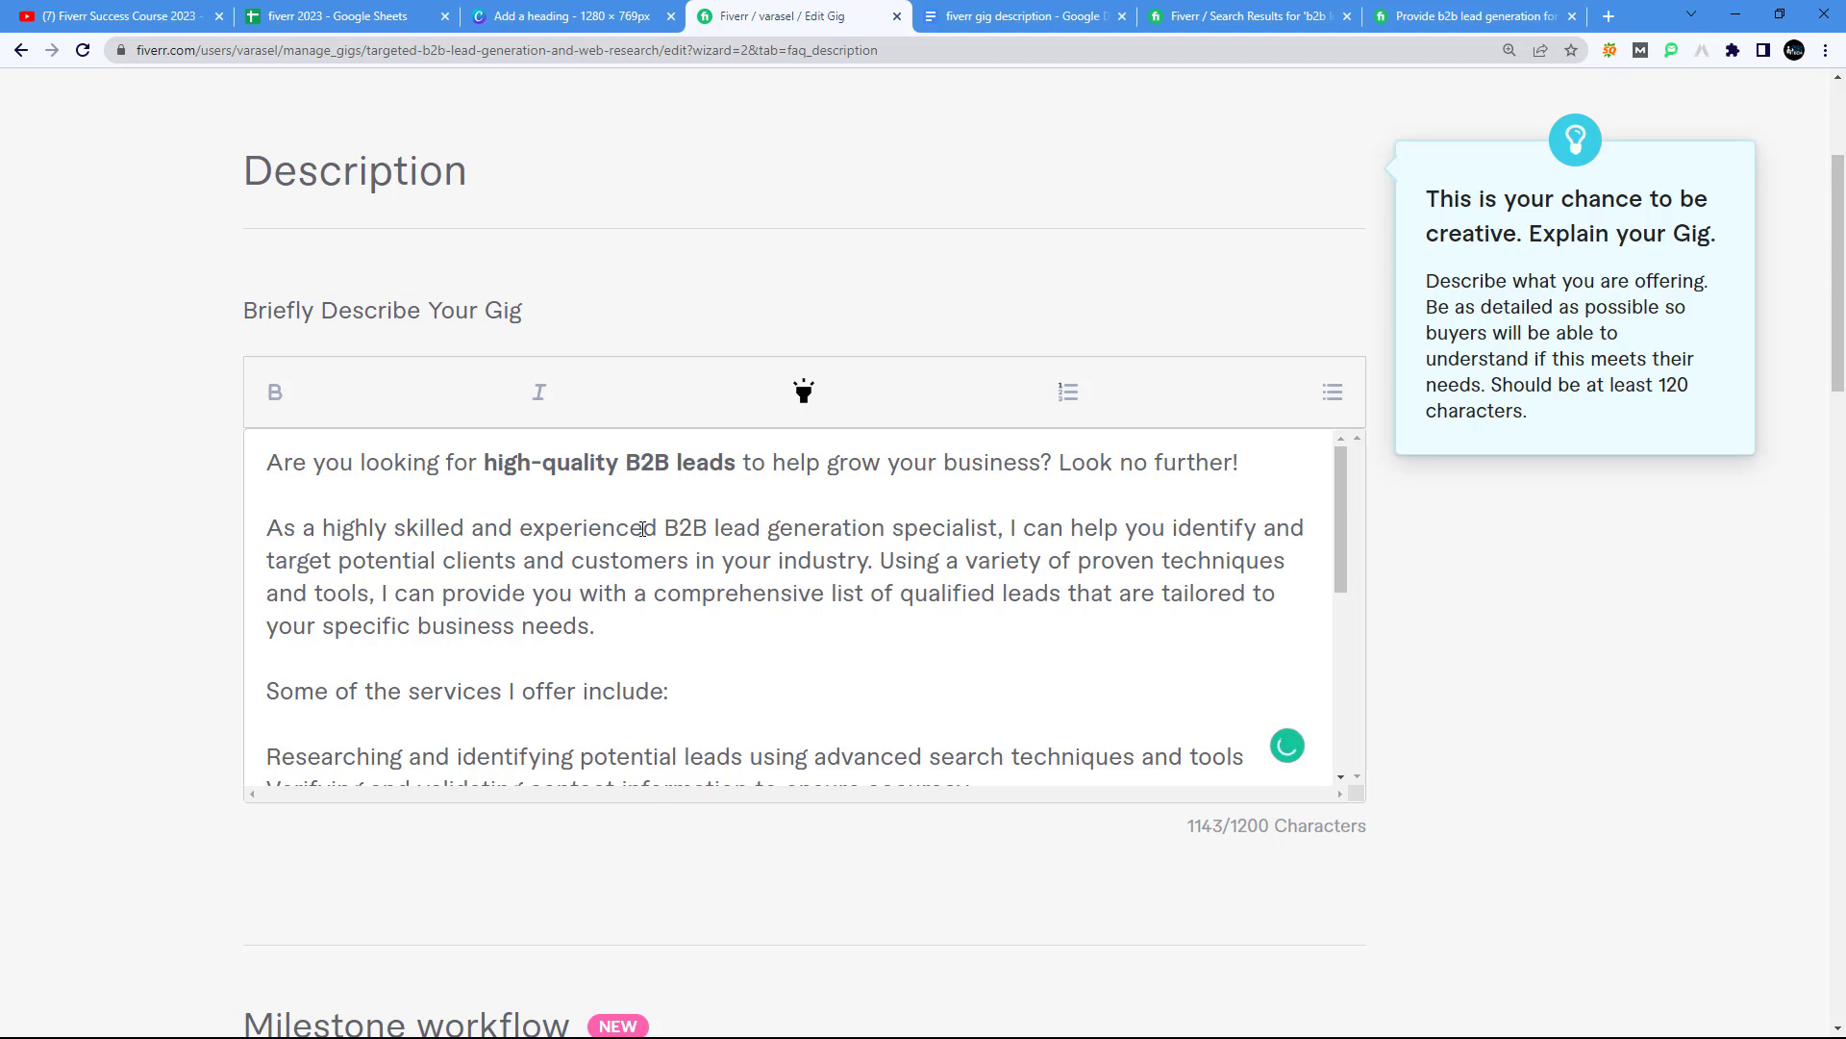
Step: Make the keyword "B2B lead generation" bold in the description's second paragraph
drag(665, 528, 897, 530)
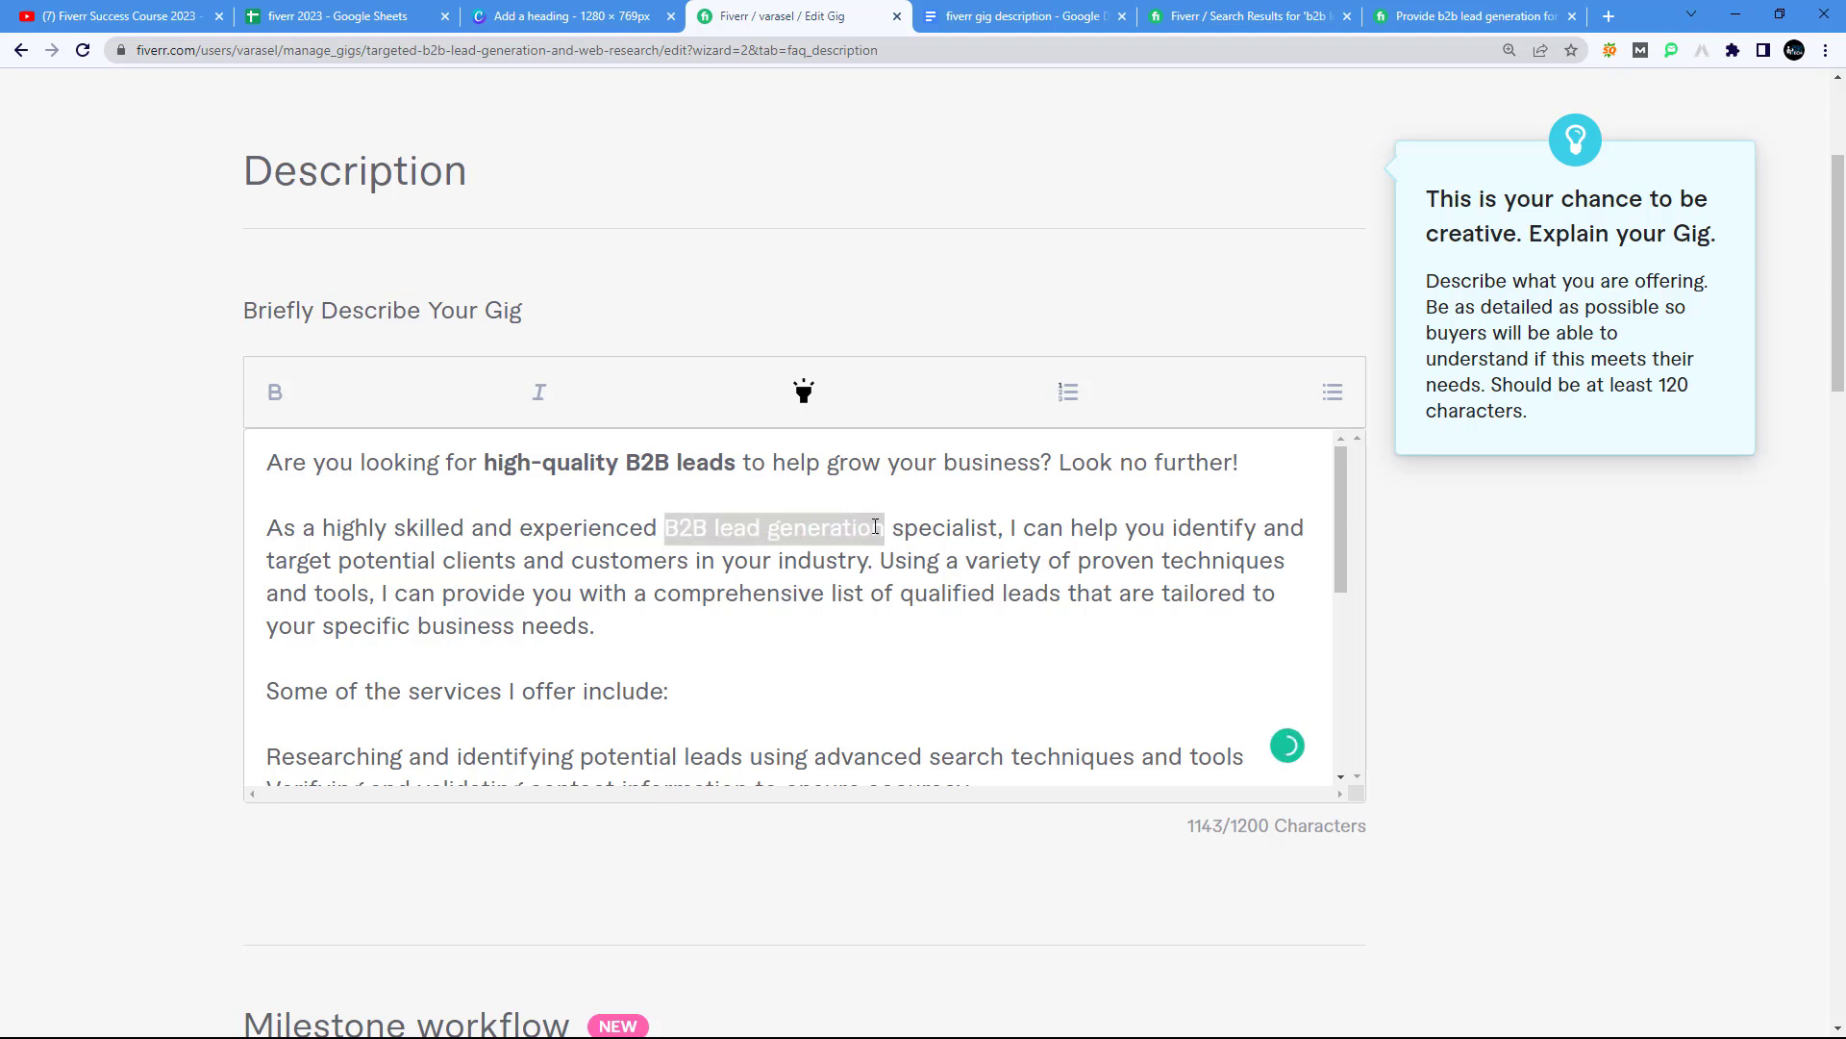
click(282, 403)
click(1007, 593)
drag(897, 528, 946, 531)
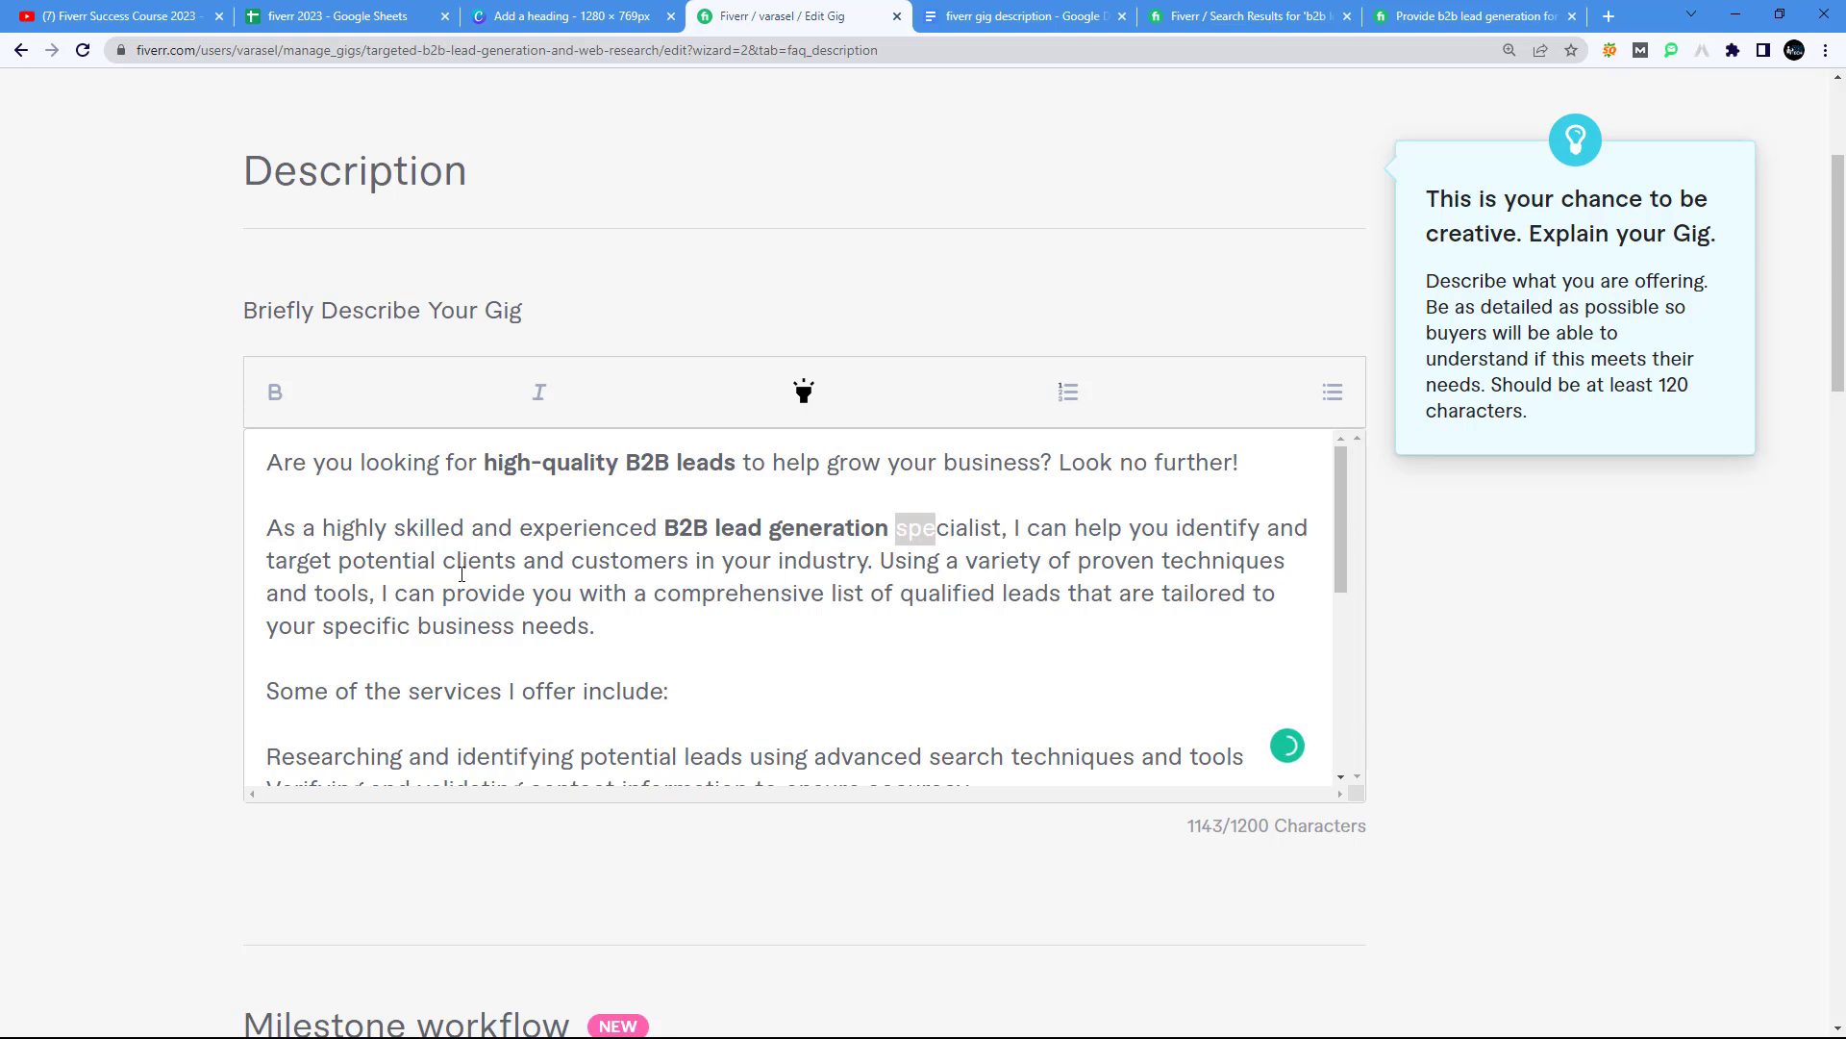
Step: Review the two opening paragraphs and make the keyword "qualified leads" bold in the second one
drag(267, 463, 760, 454)
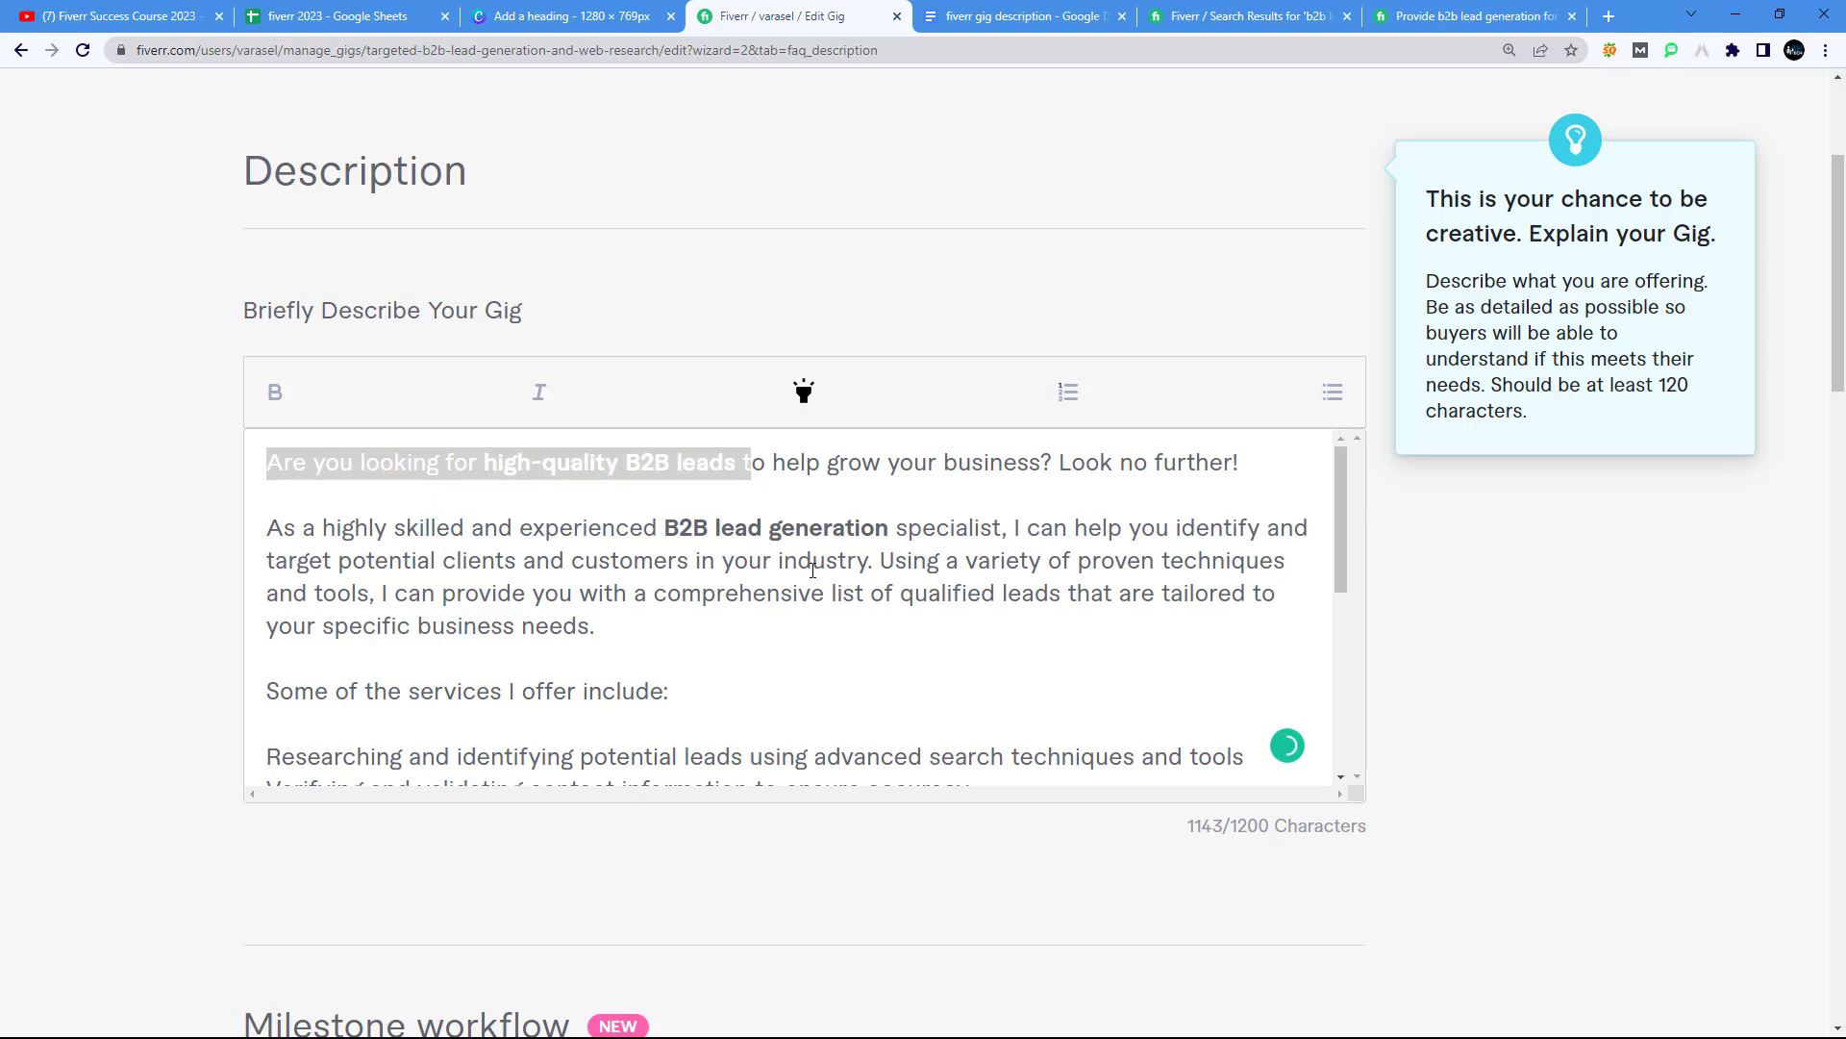
drag(877, 561, 371, 607)
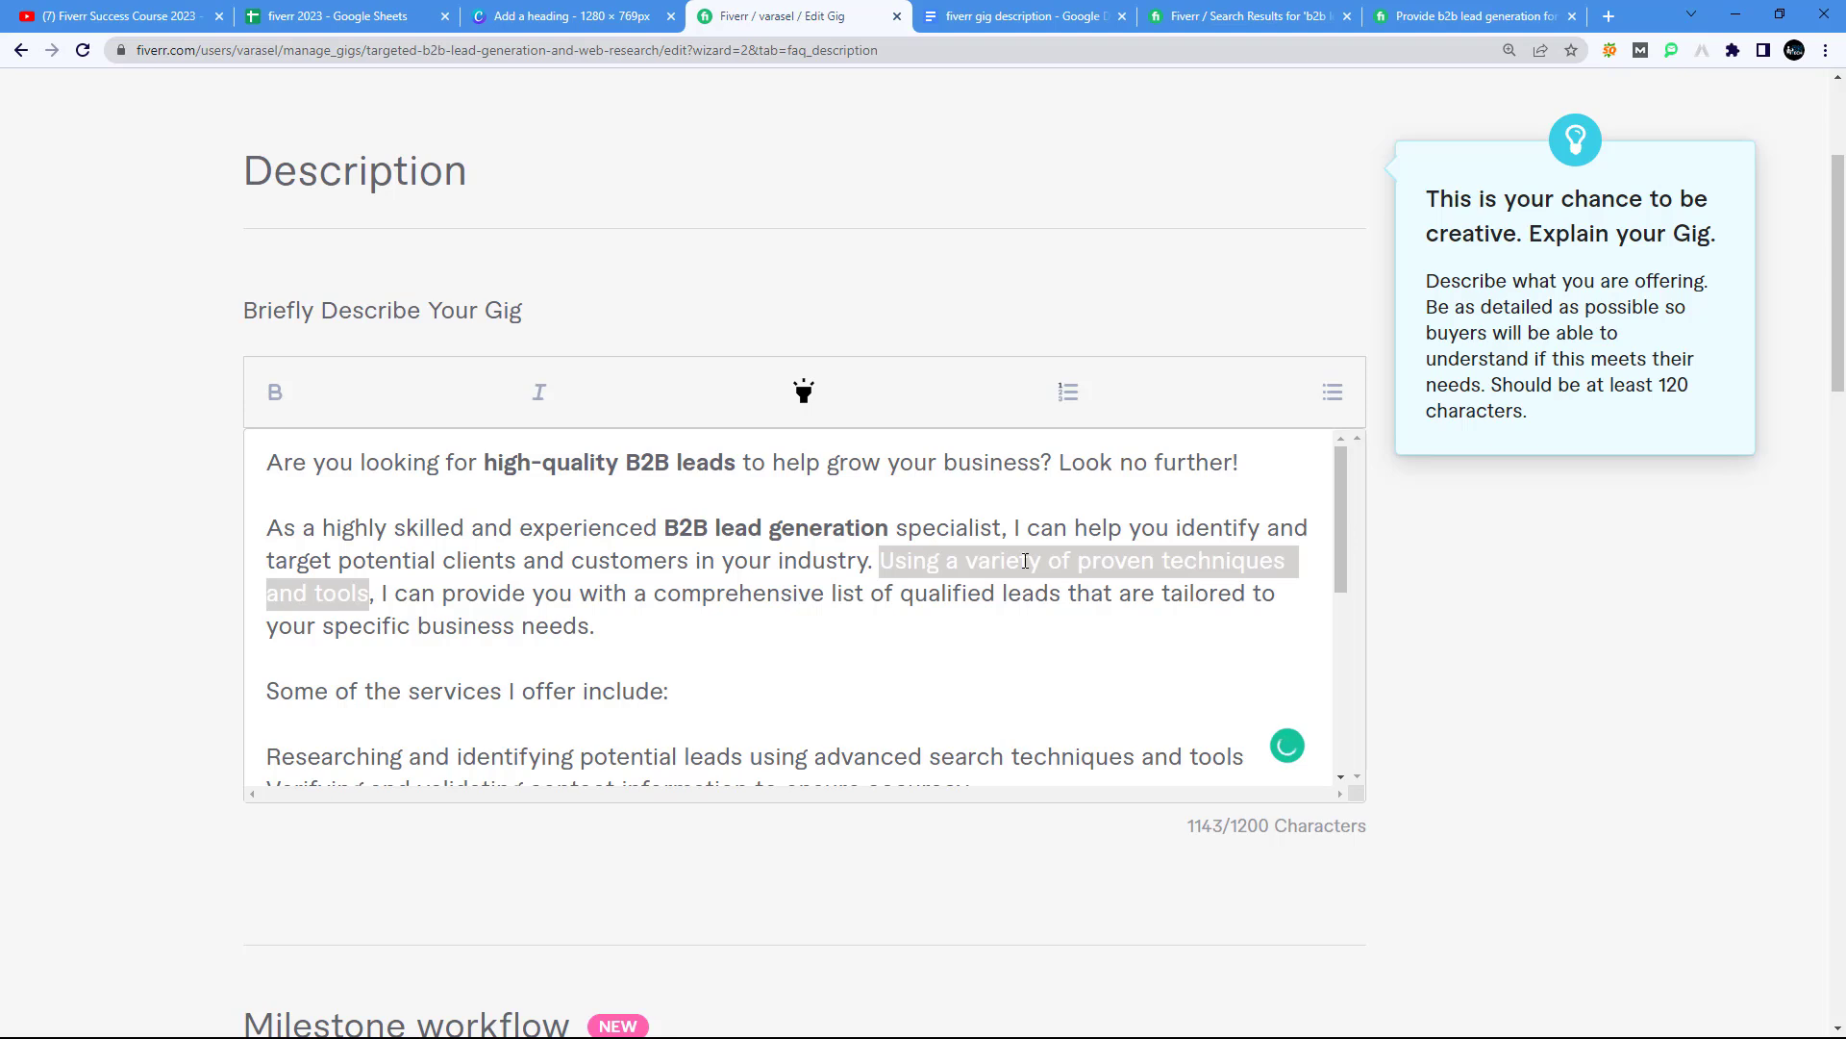
drag(375, 594, 920, 601)
click(932, 595)
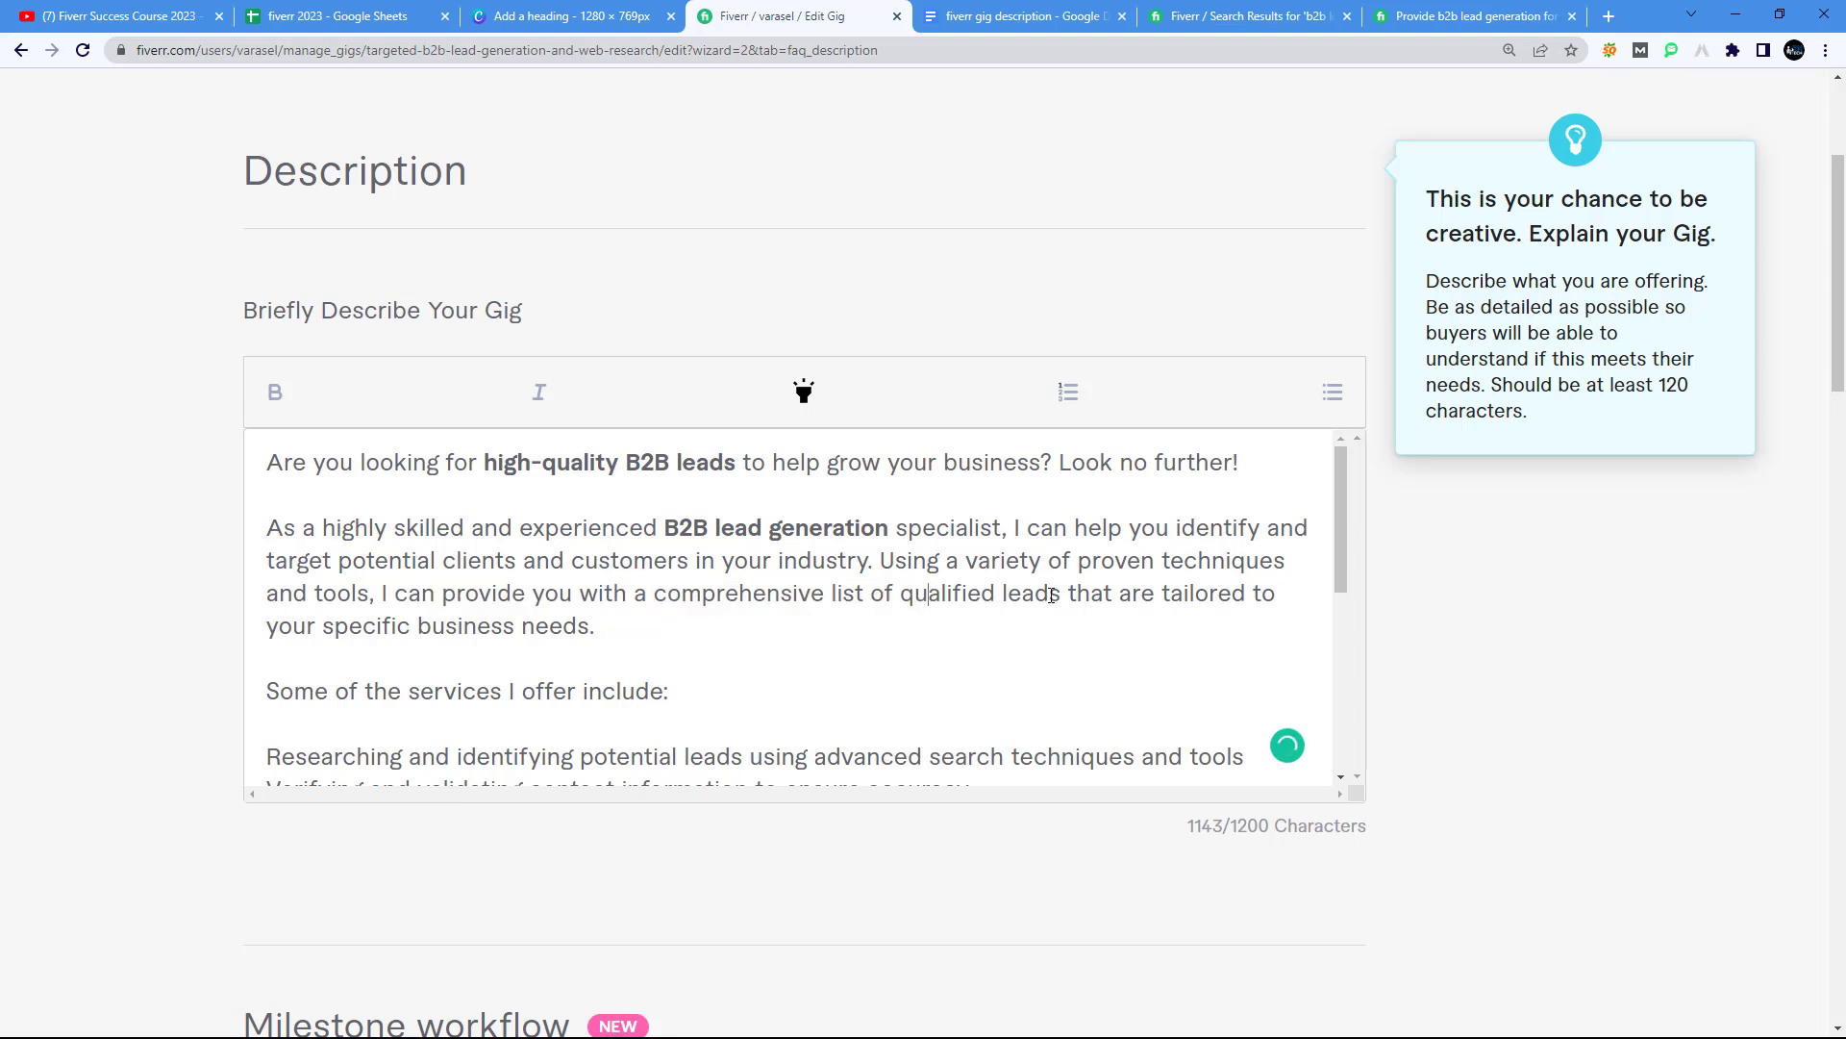
drag(1061, 593, 902, 583)
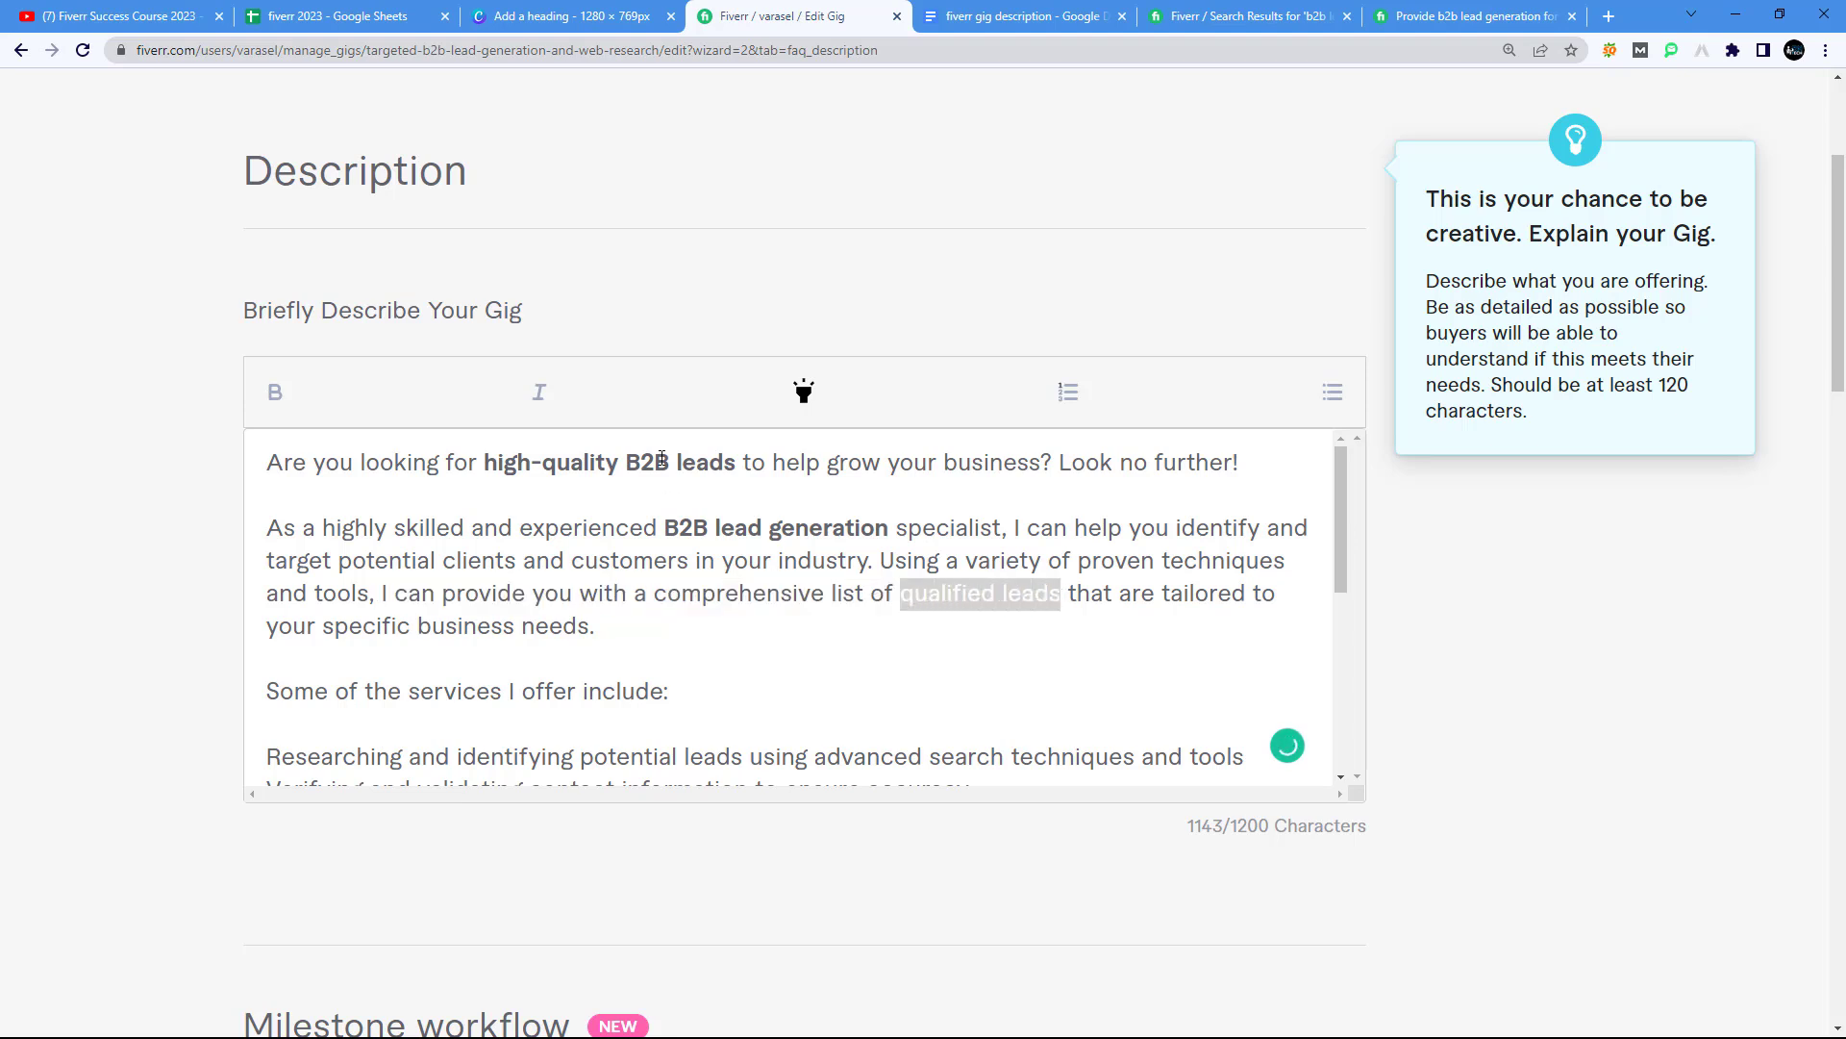
click(274, 392)
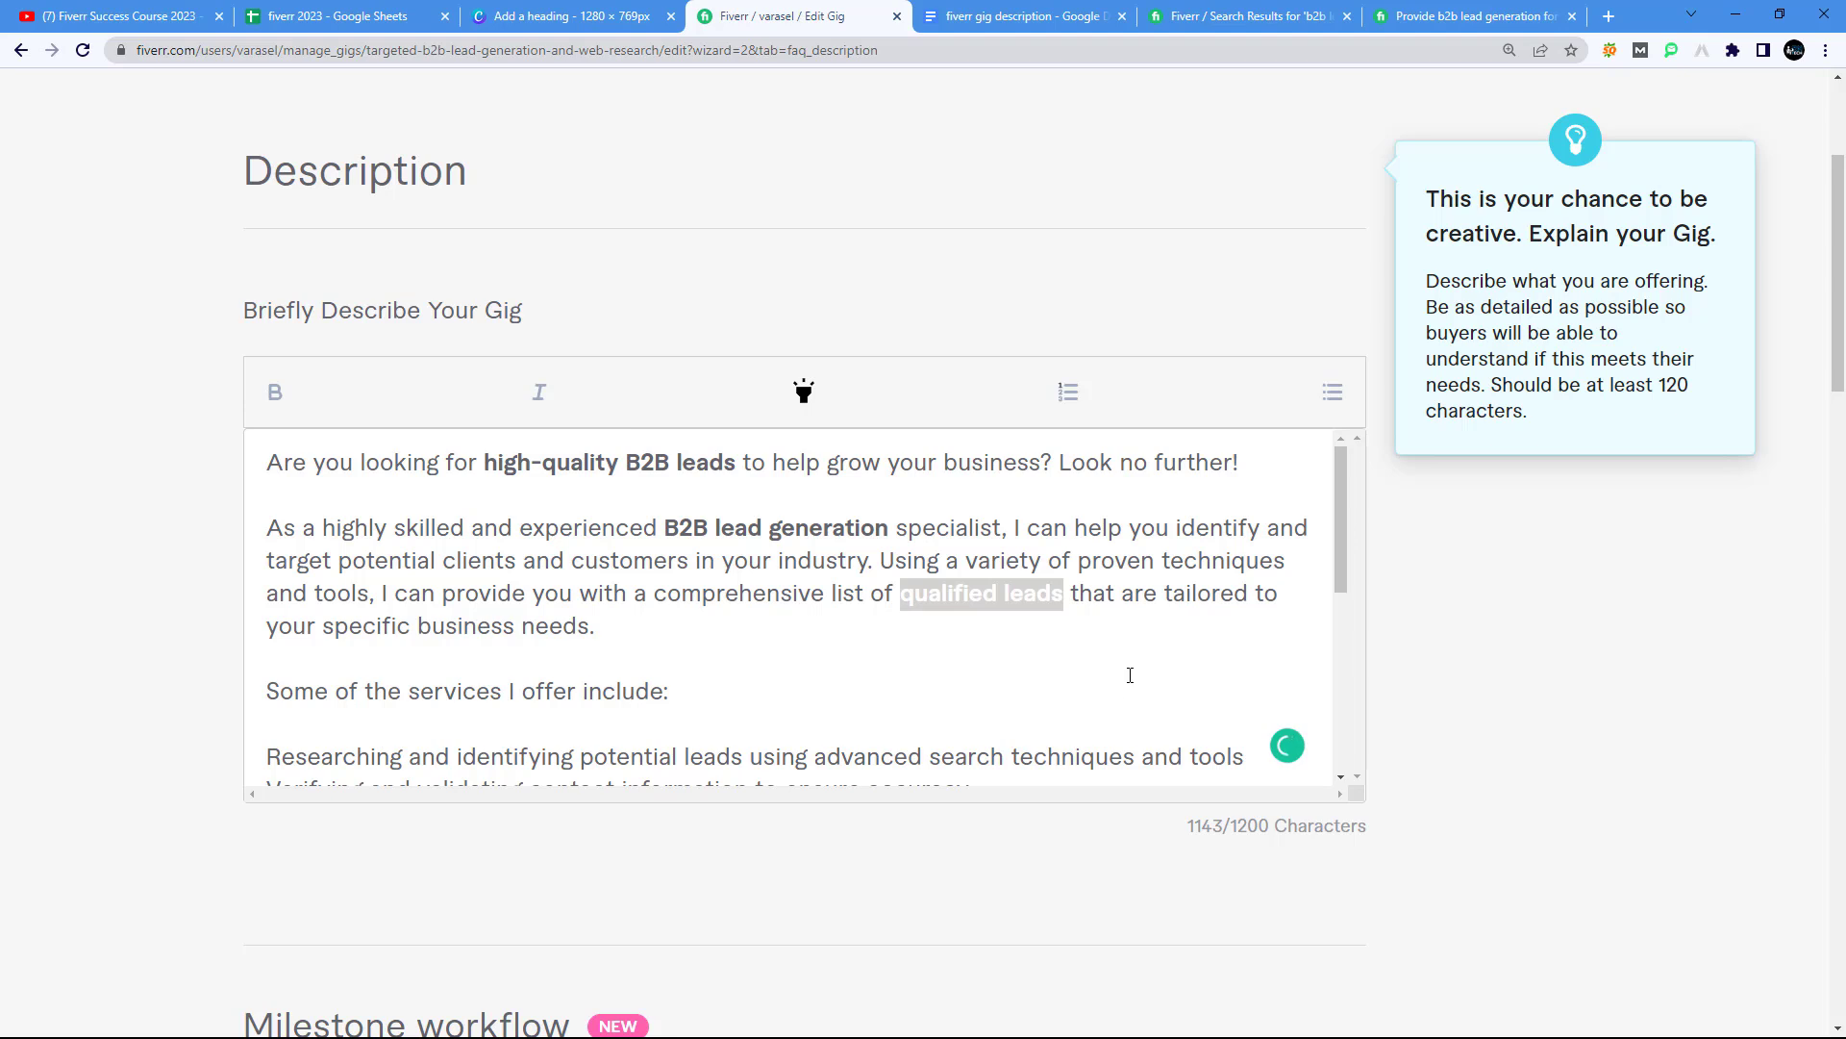
click(1109, 630)
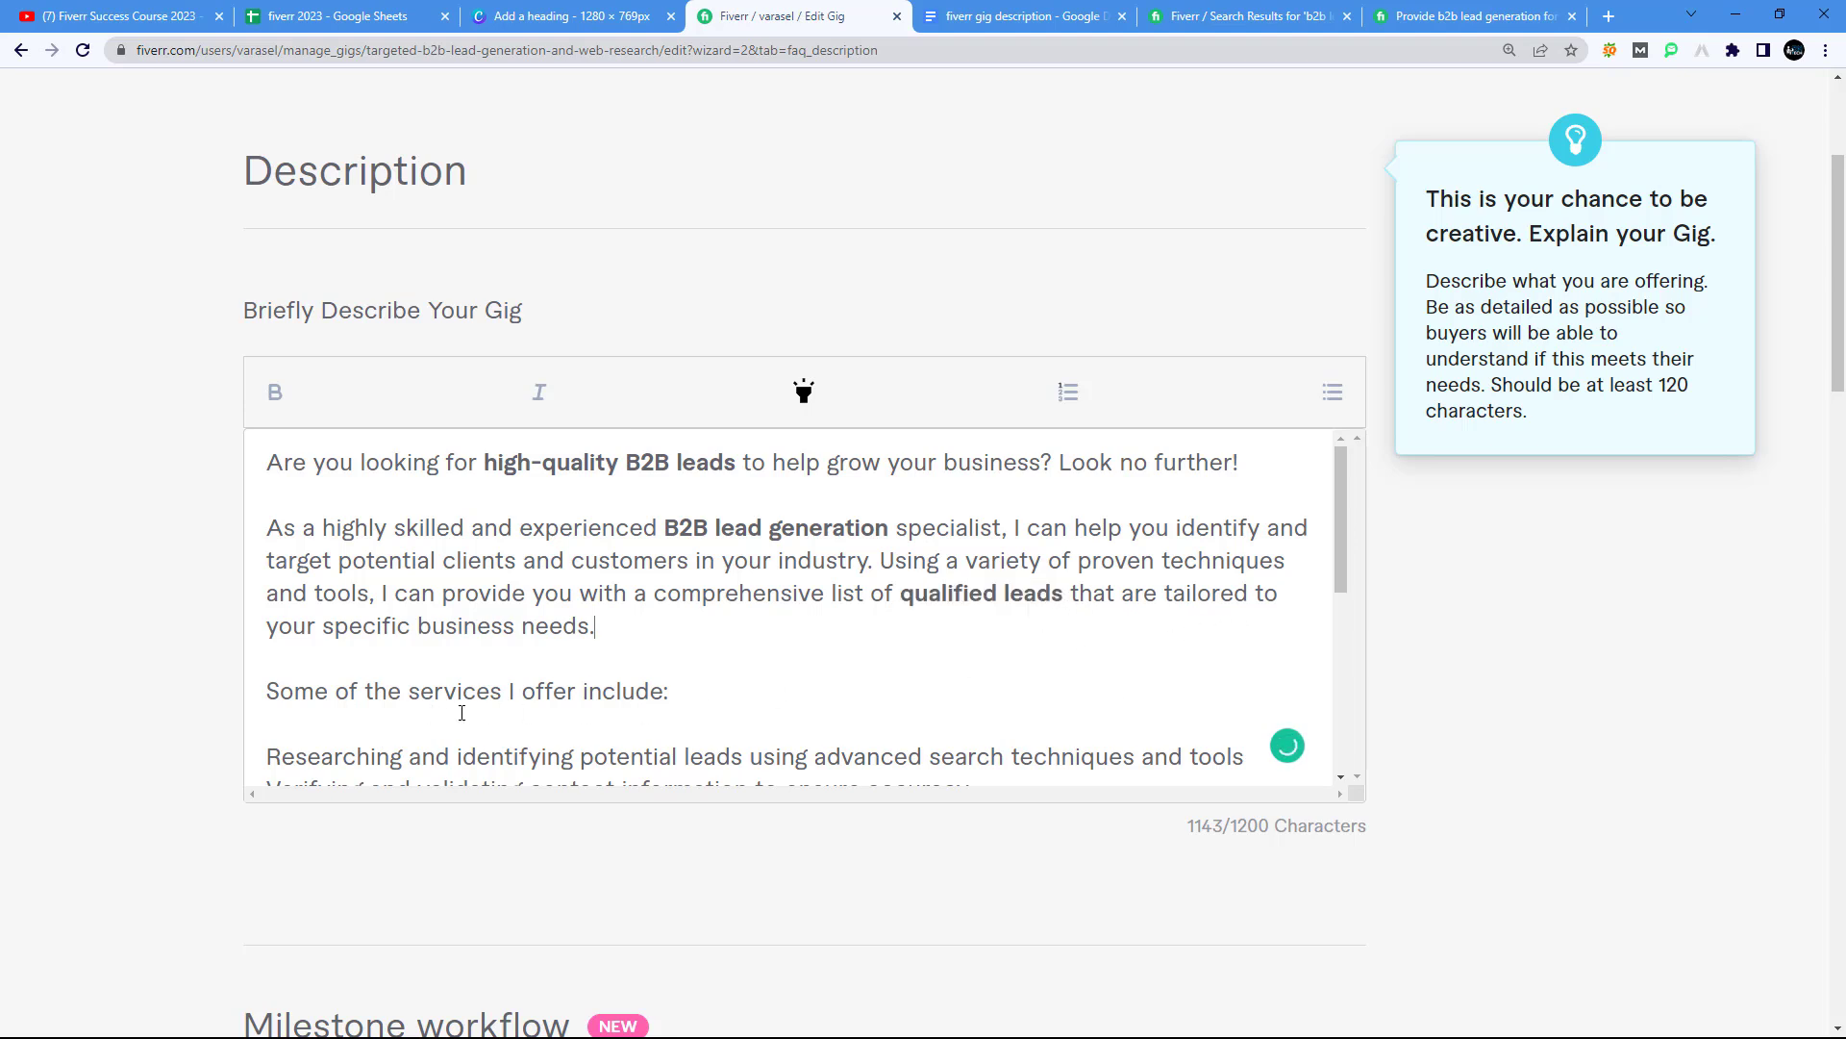
Step: Insert a blank line between the last offered service and the paragraph starting "With my help"
scroll(524, 683, down, 1)
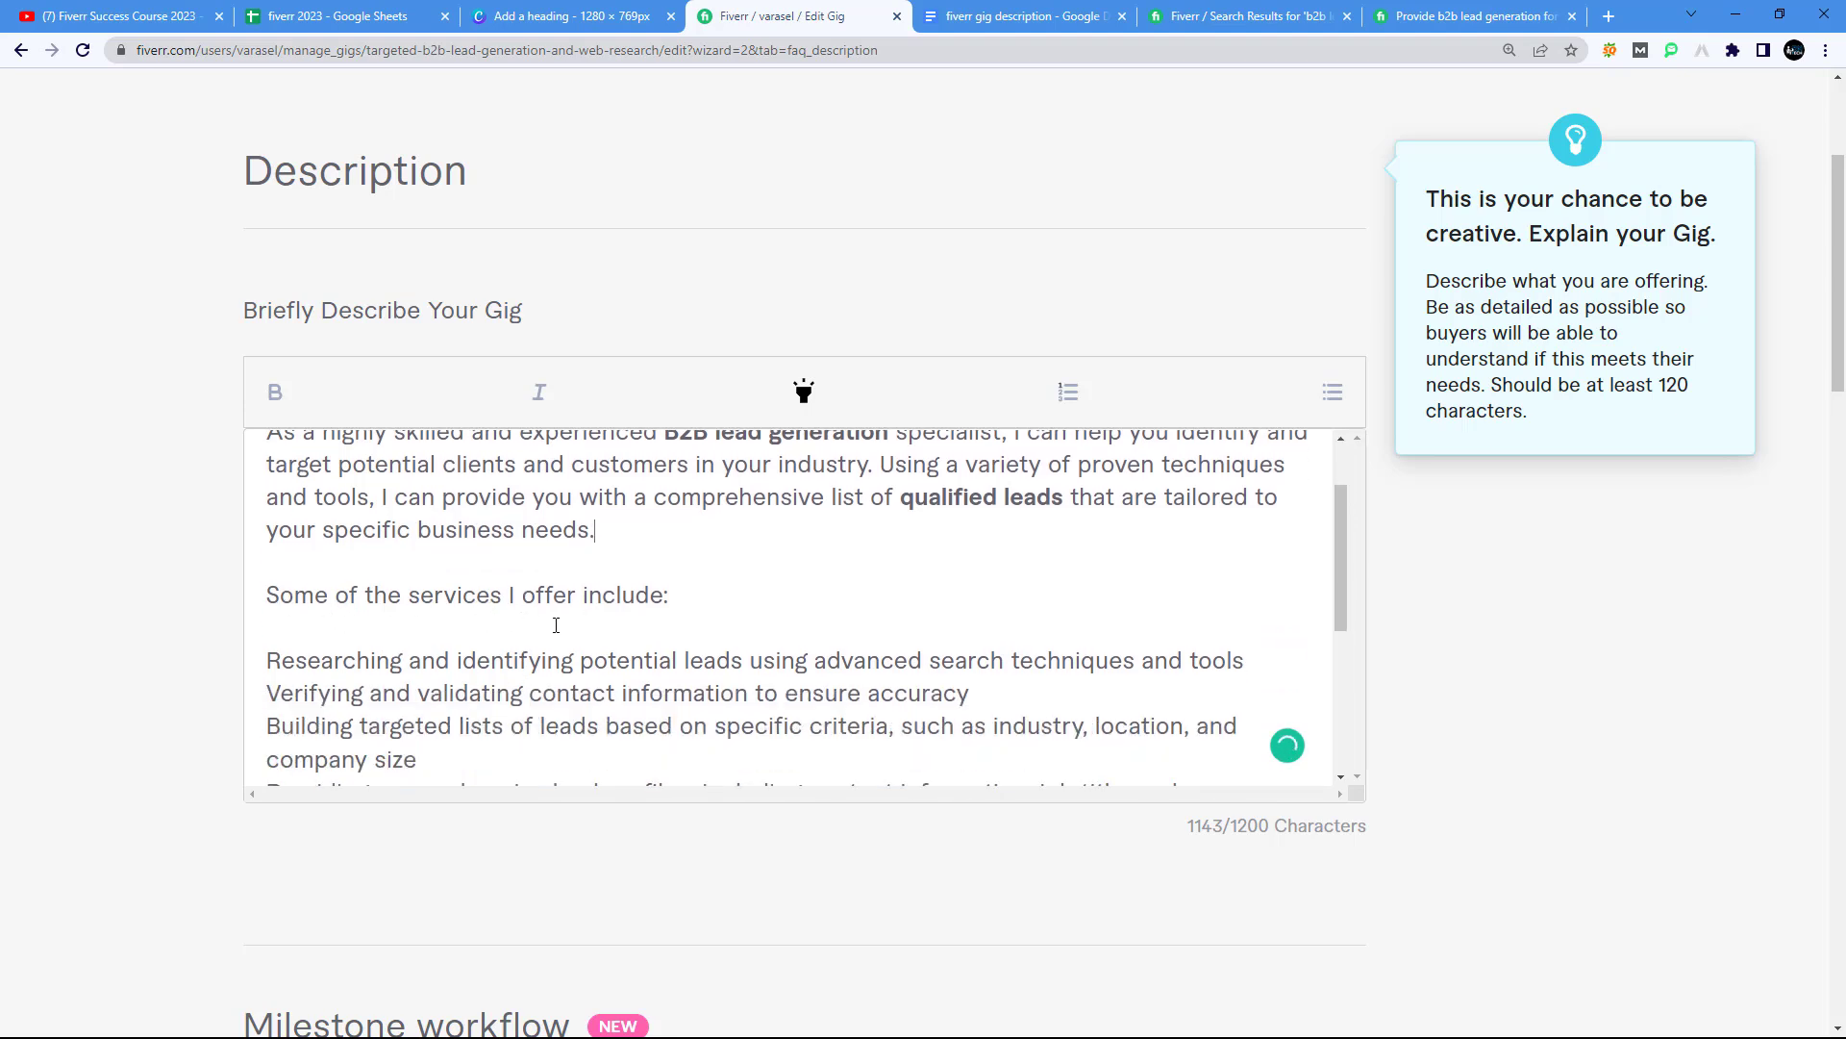
scroll(663, 632, down, 1)
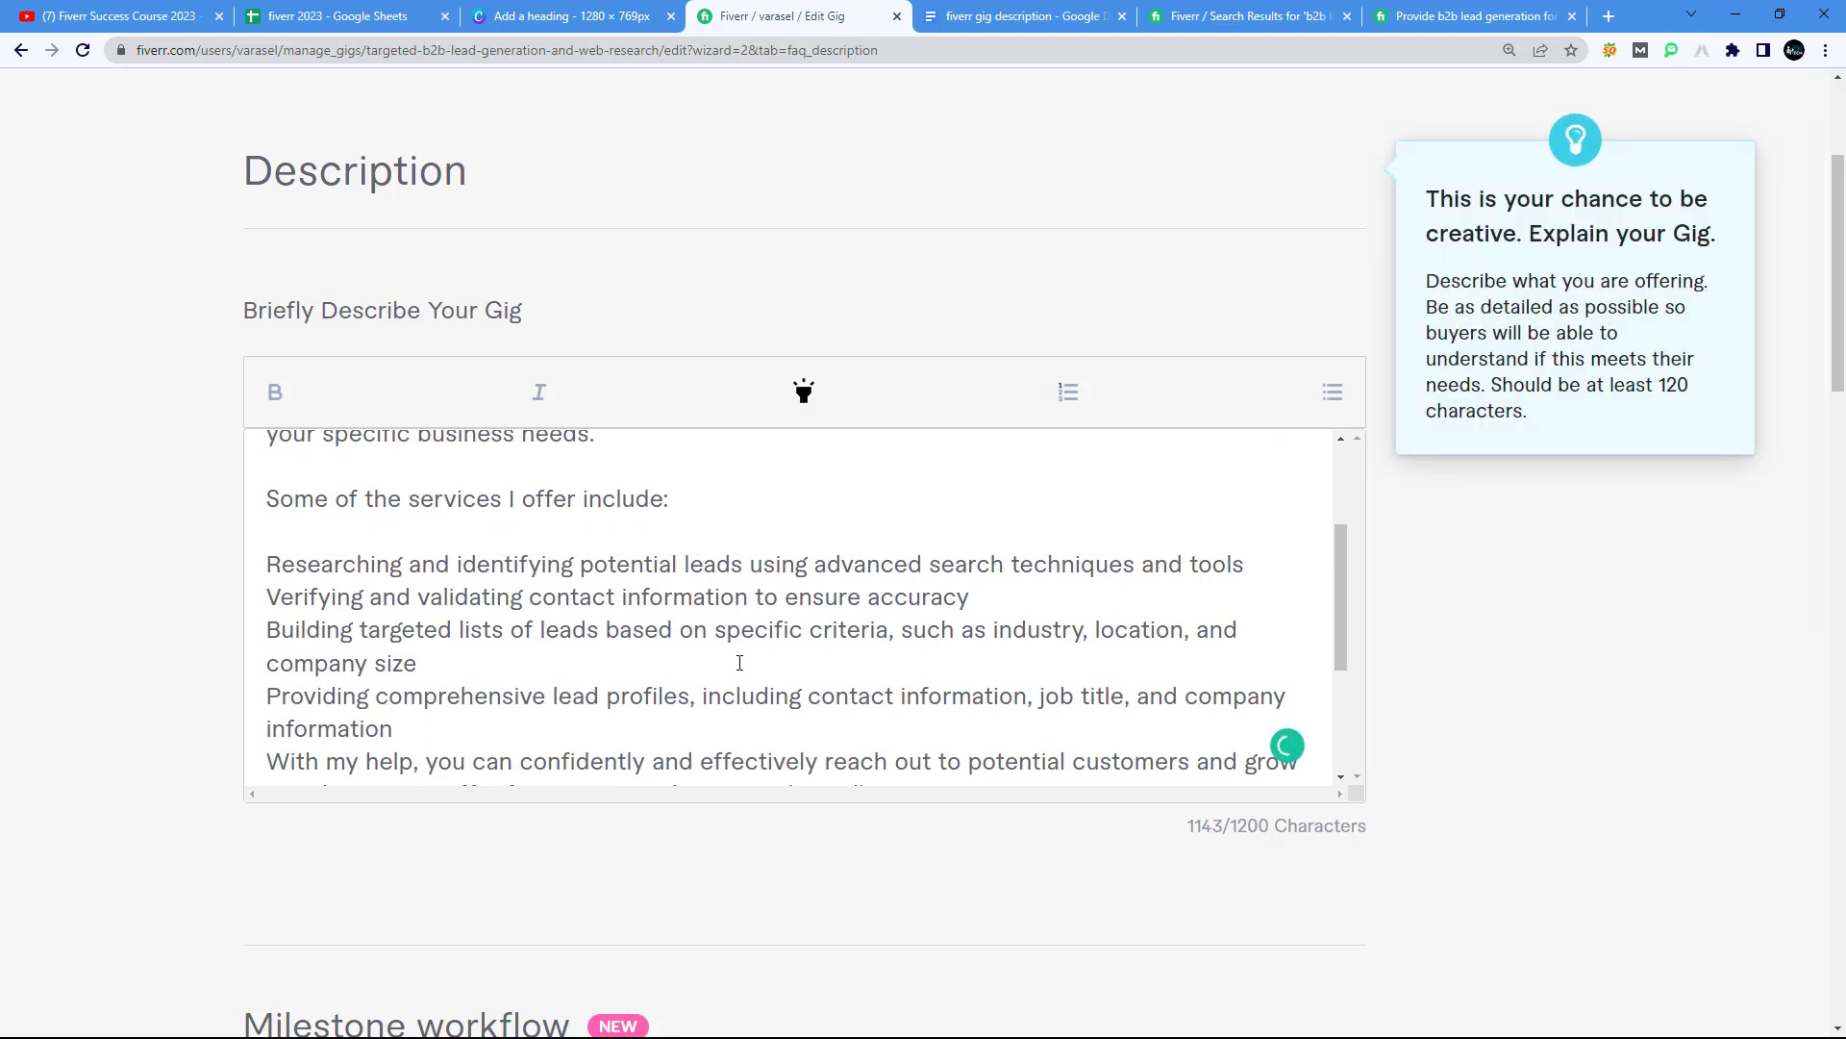
click(272, 595)
drag(267, 564, 1228, 573)
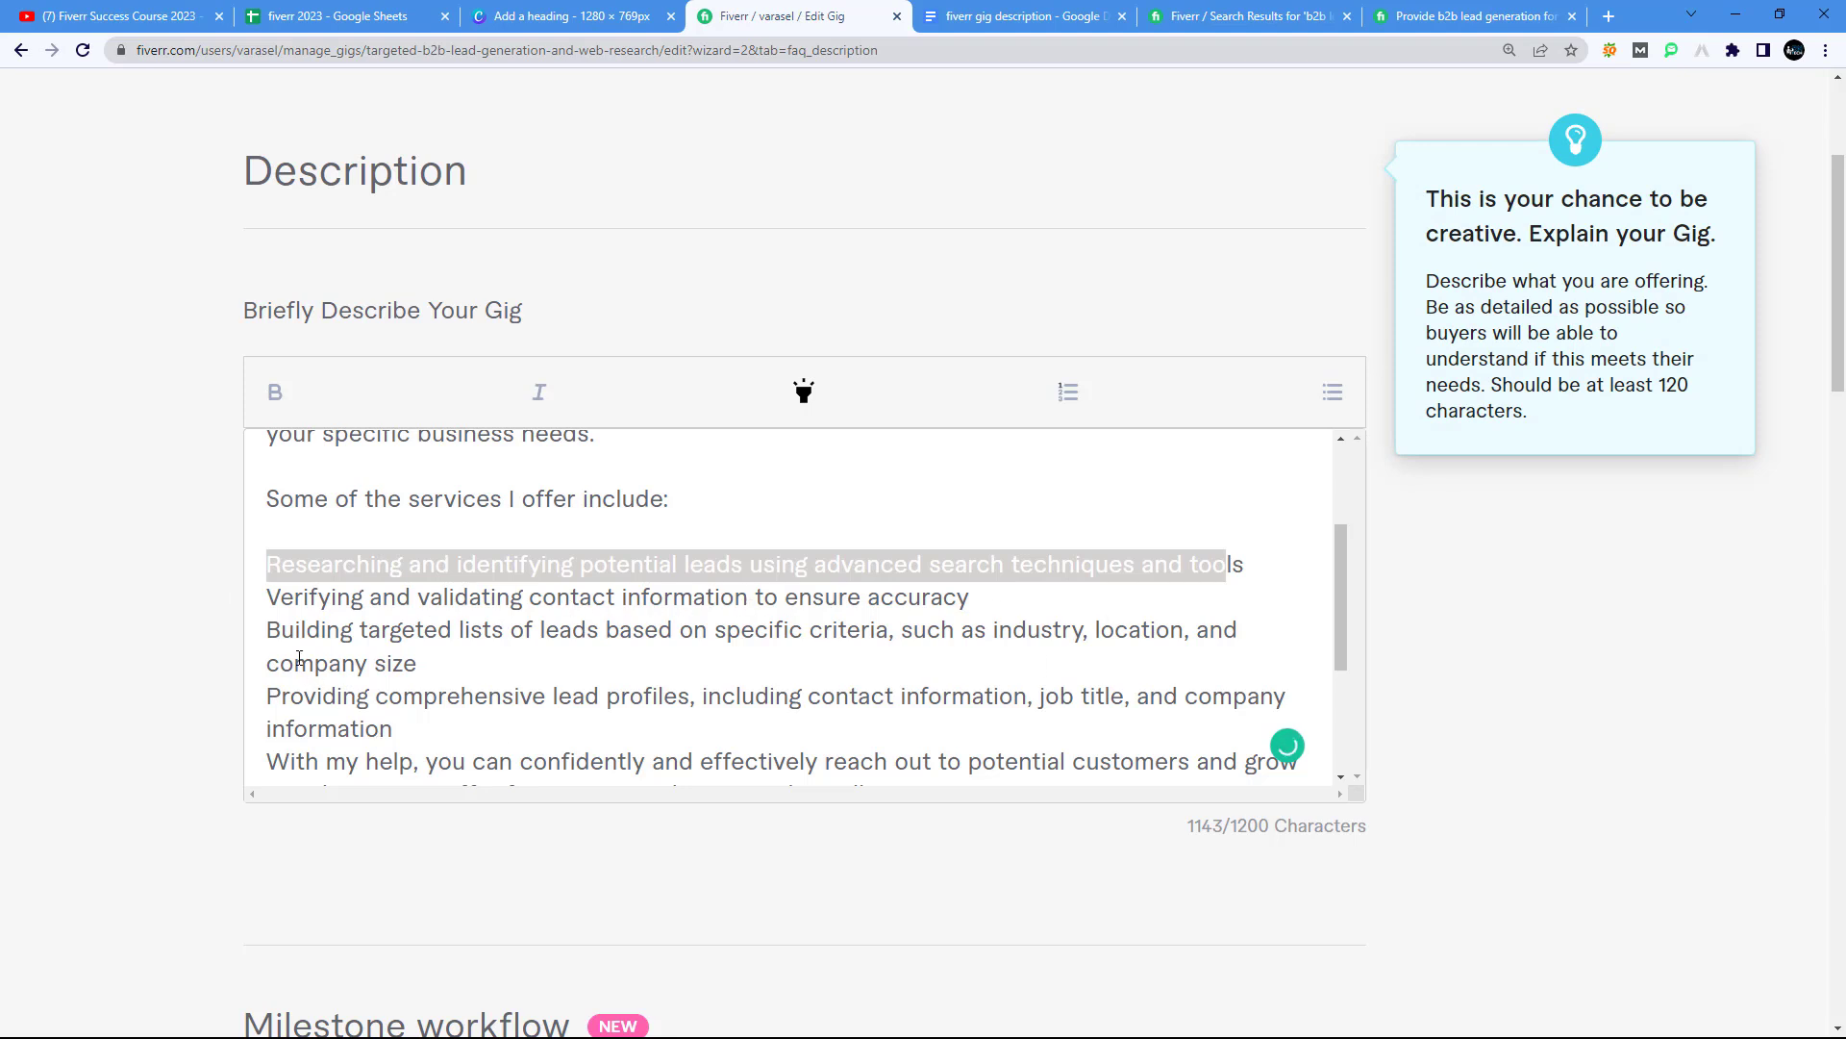
drag(272, 633, 539, 641)
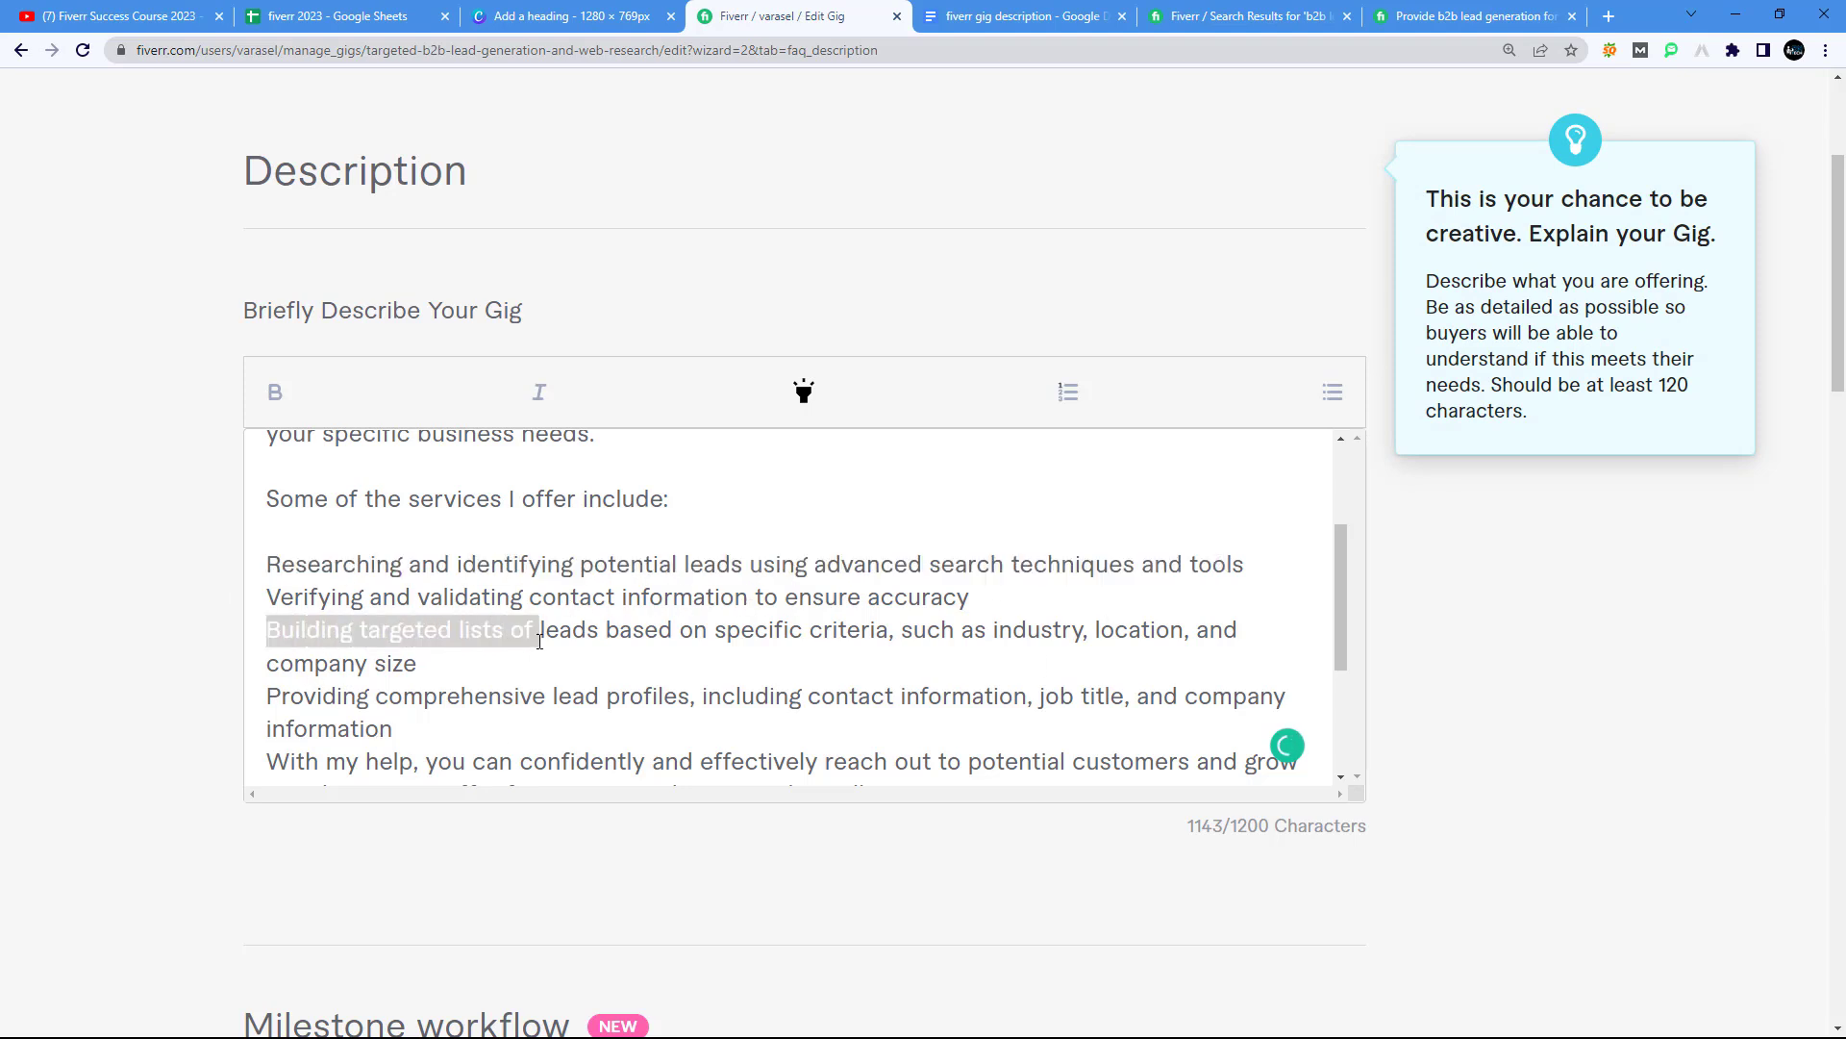
scroll(478, 692, down, 2)
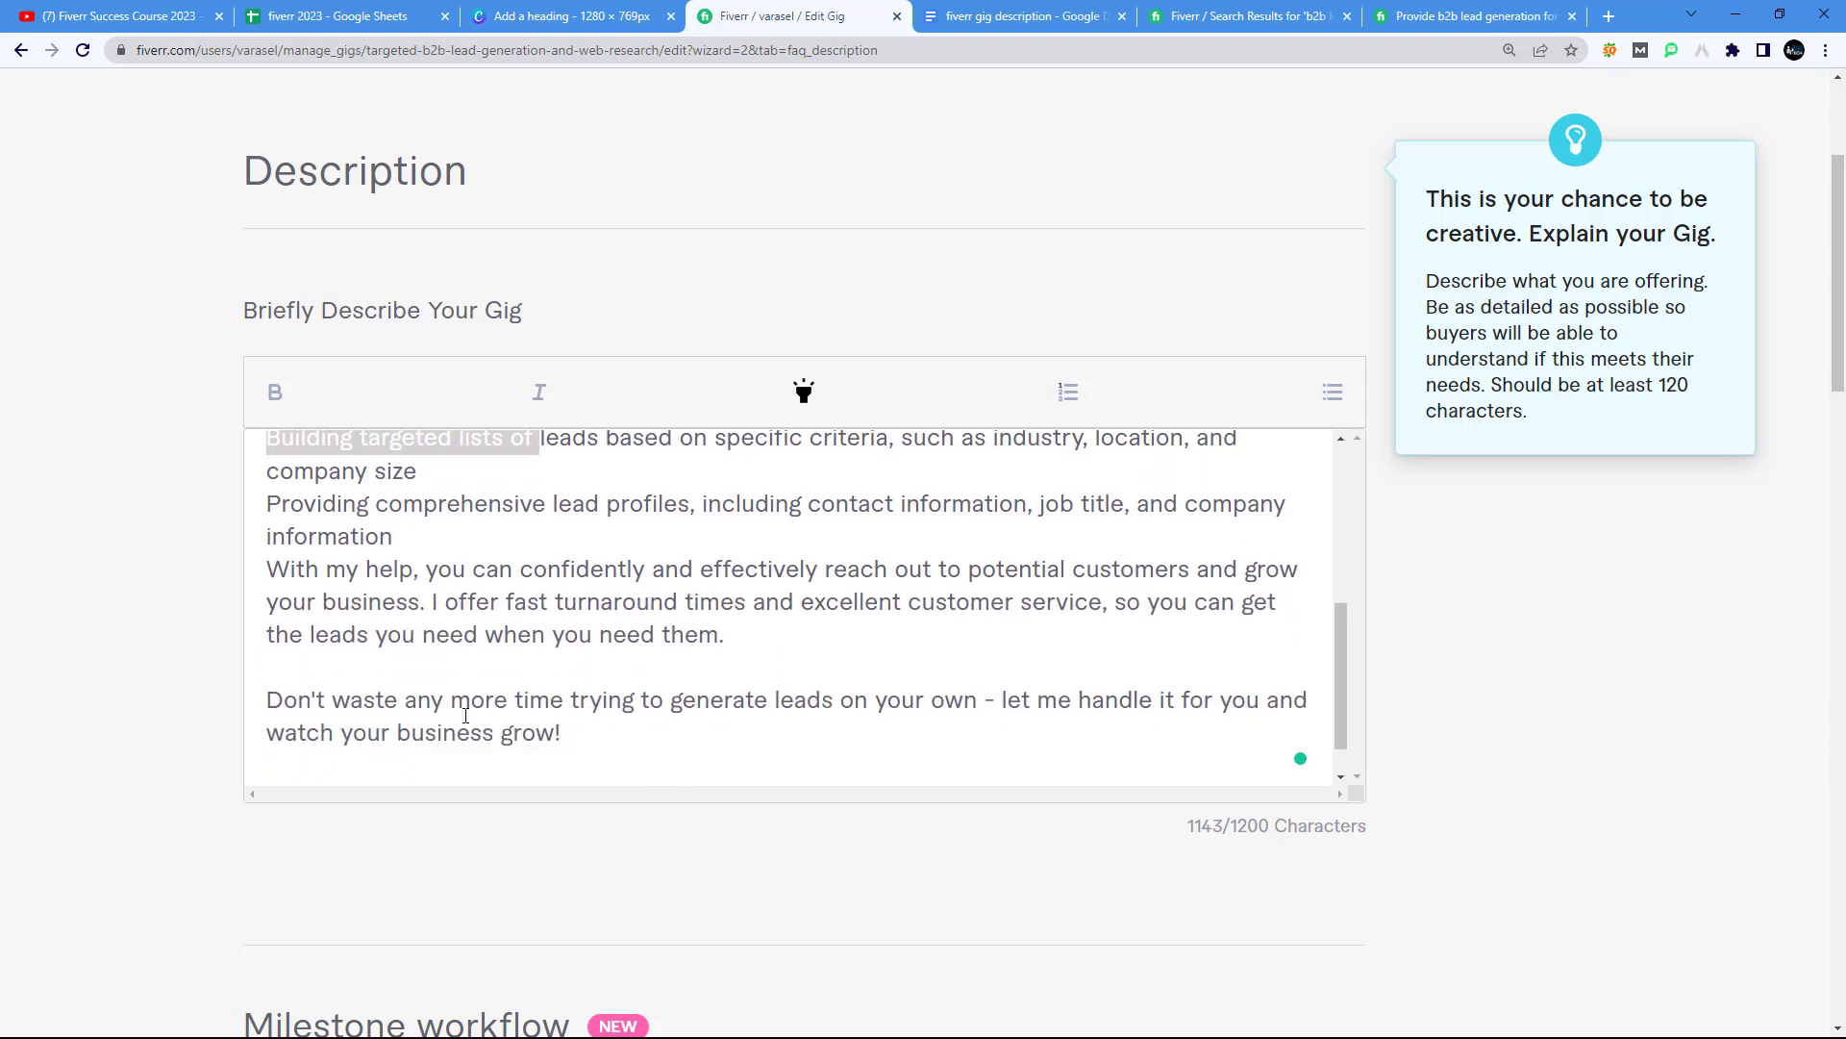
click(421, 541)
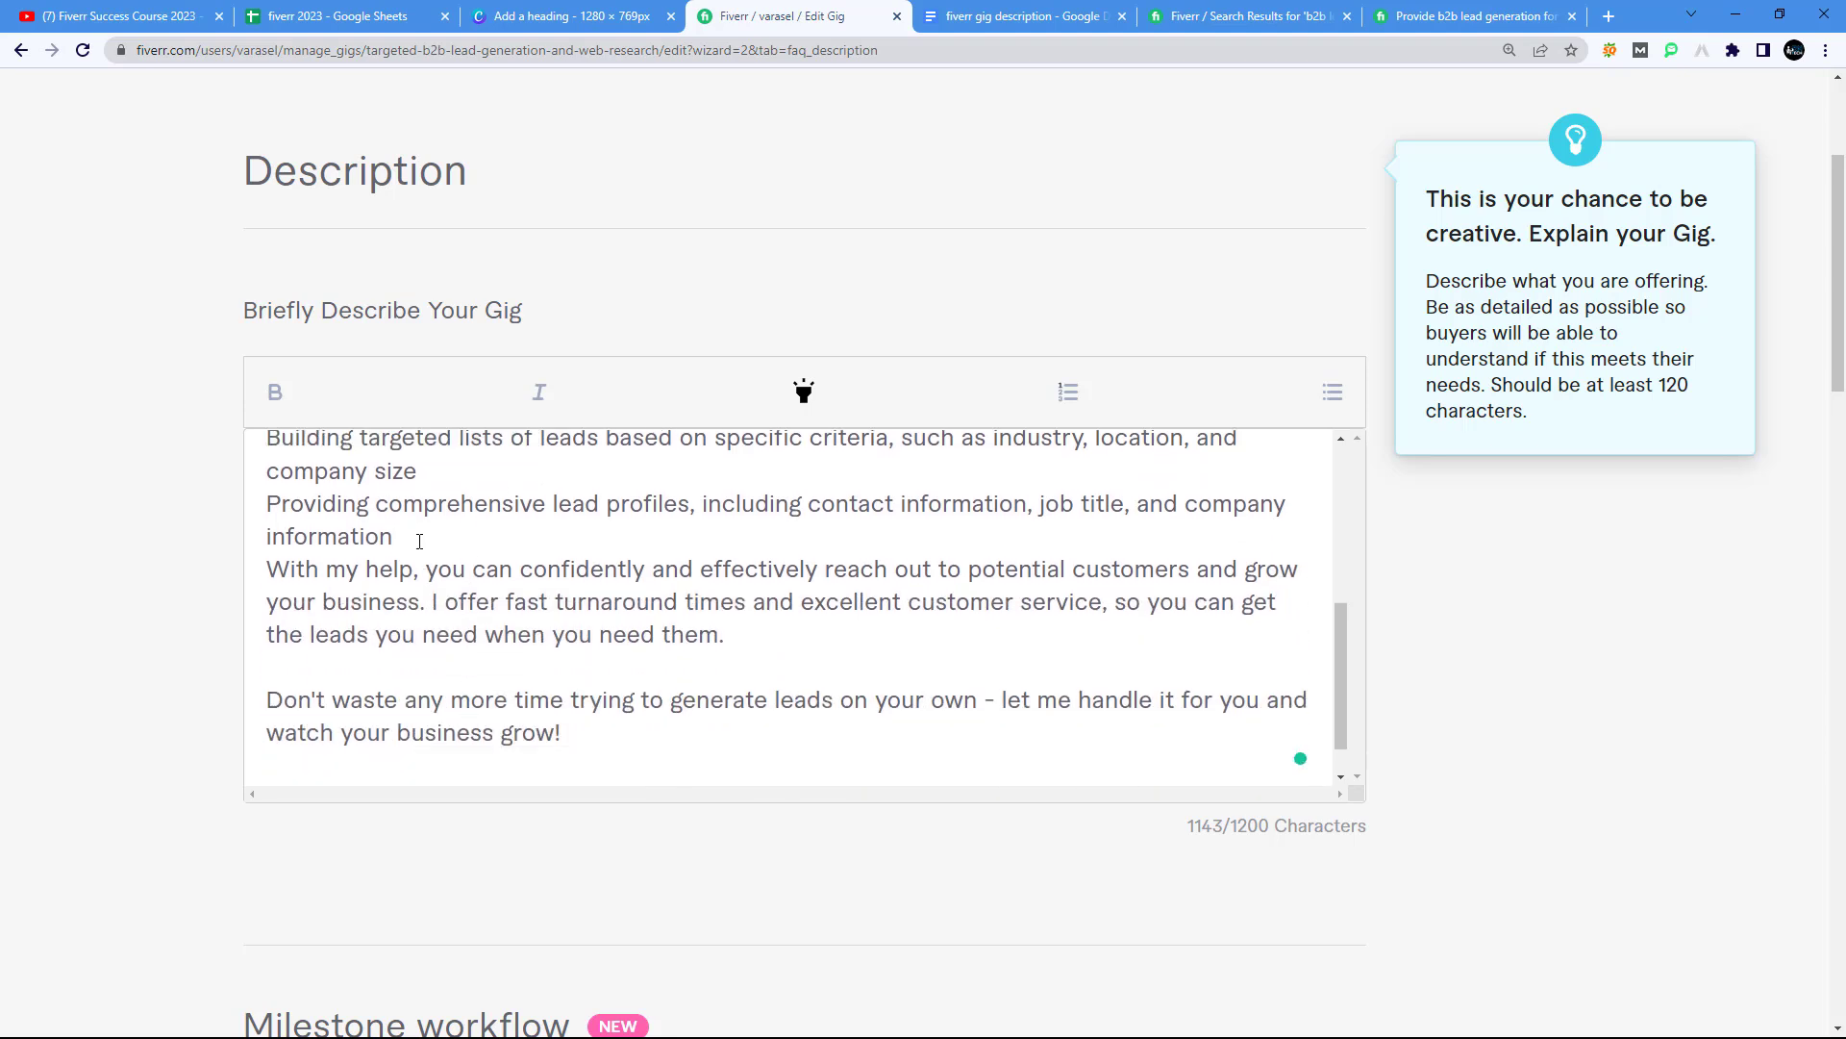
key(Return)
Step: Format the four services, from "Researching and identifying potential leads" to "company information", as a bulleted list
scroll(375, 625, up, 2)
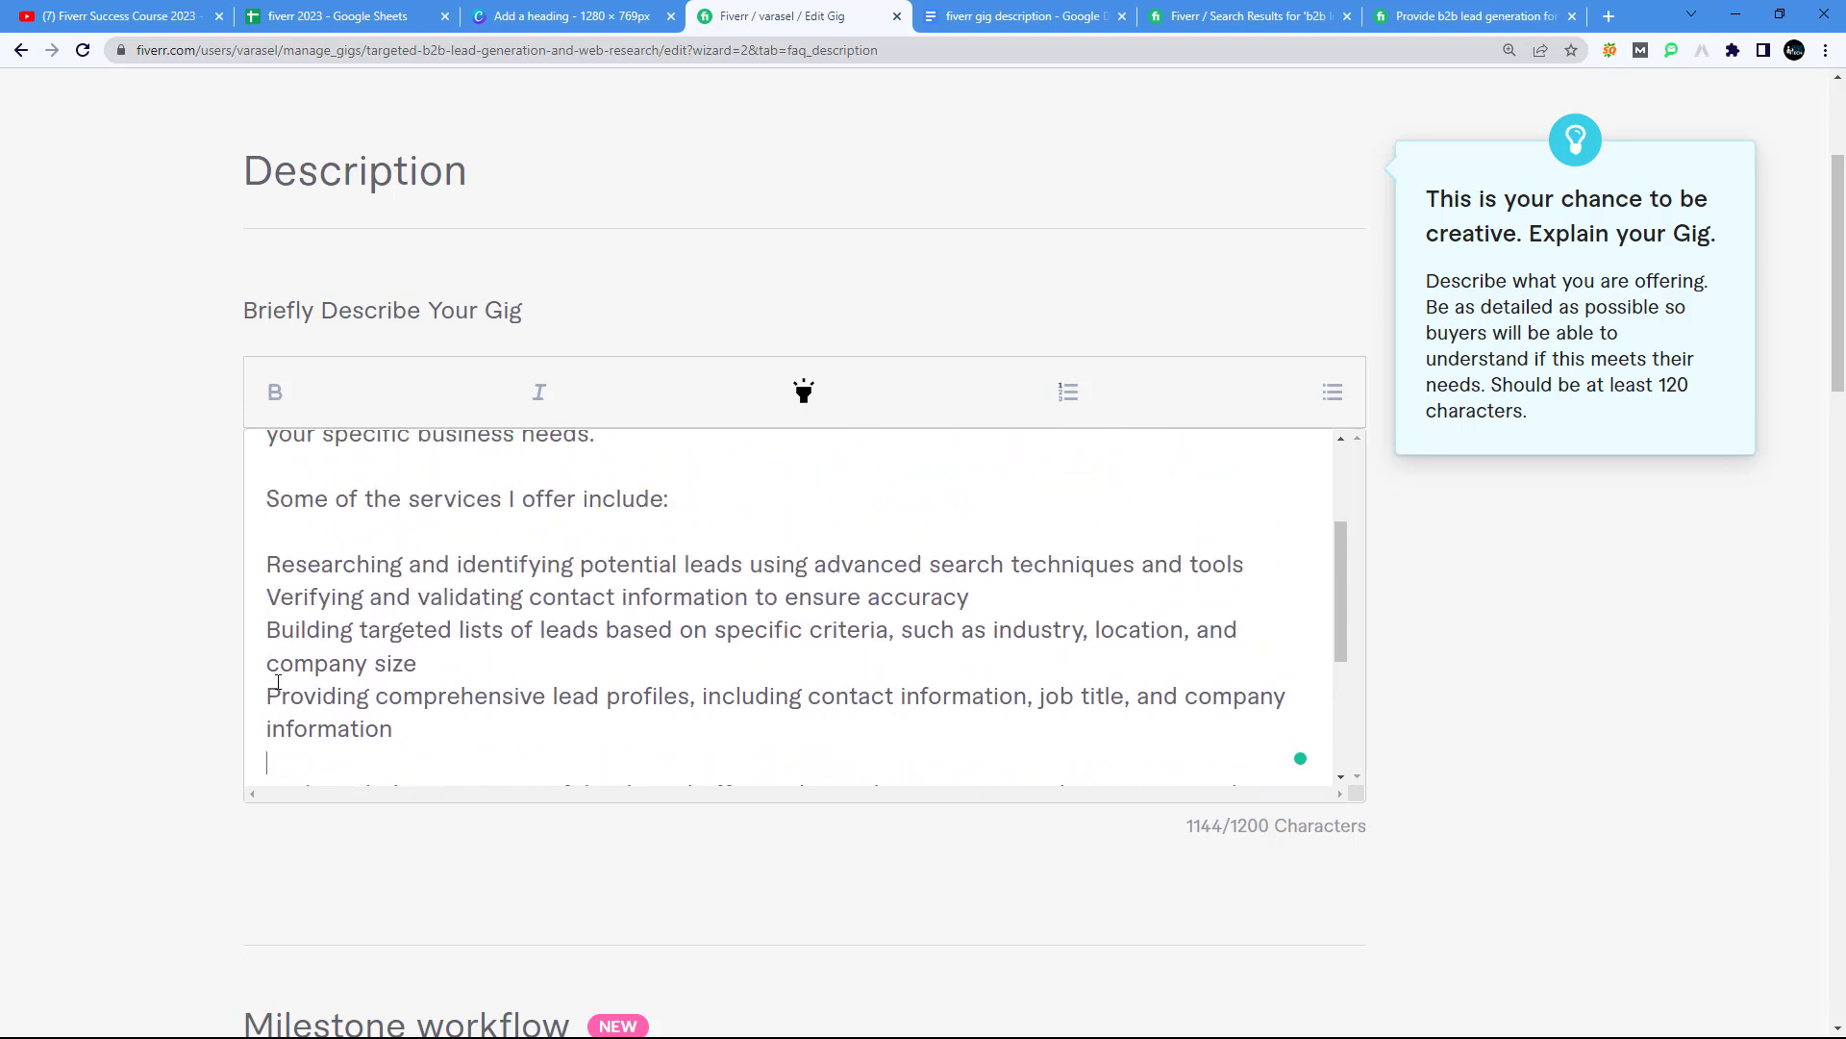
drag(407, 731, 267, 563)
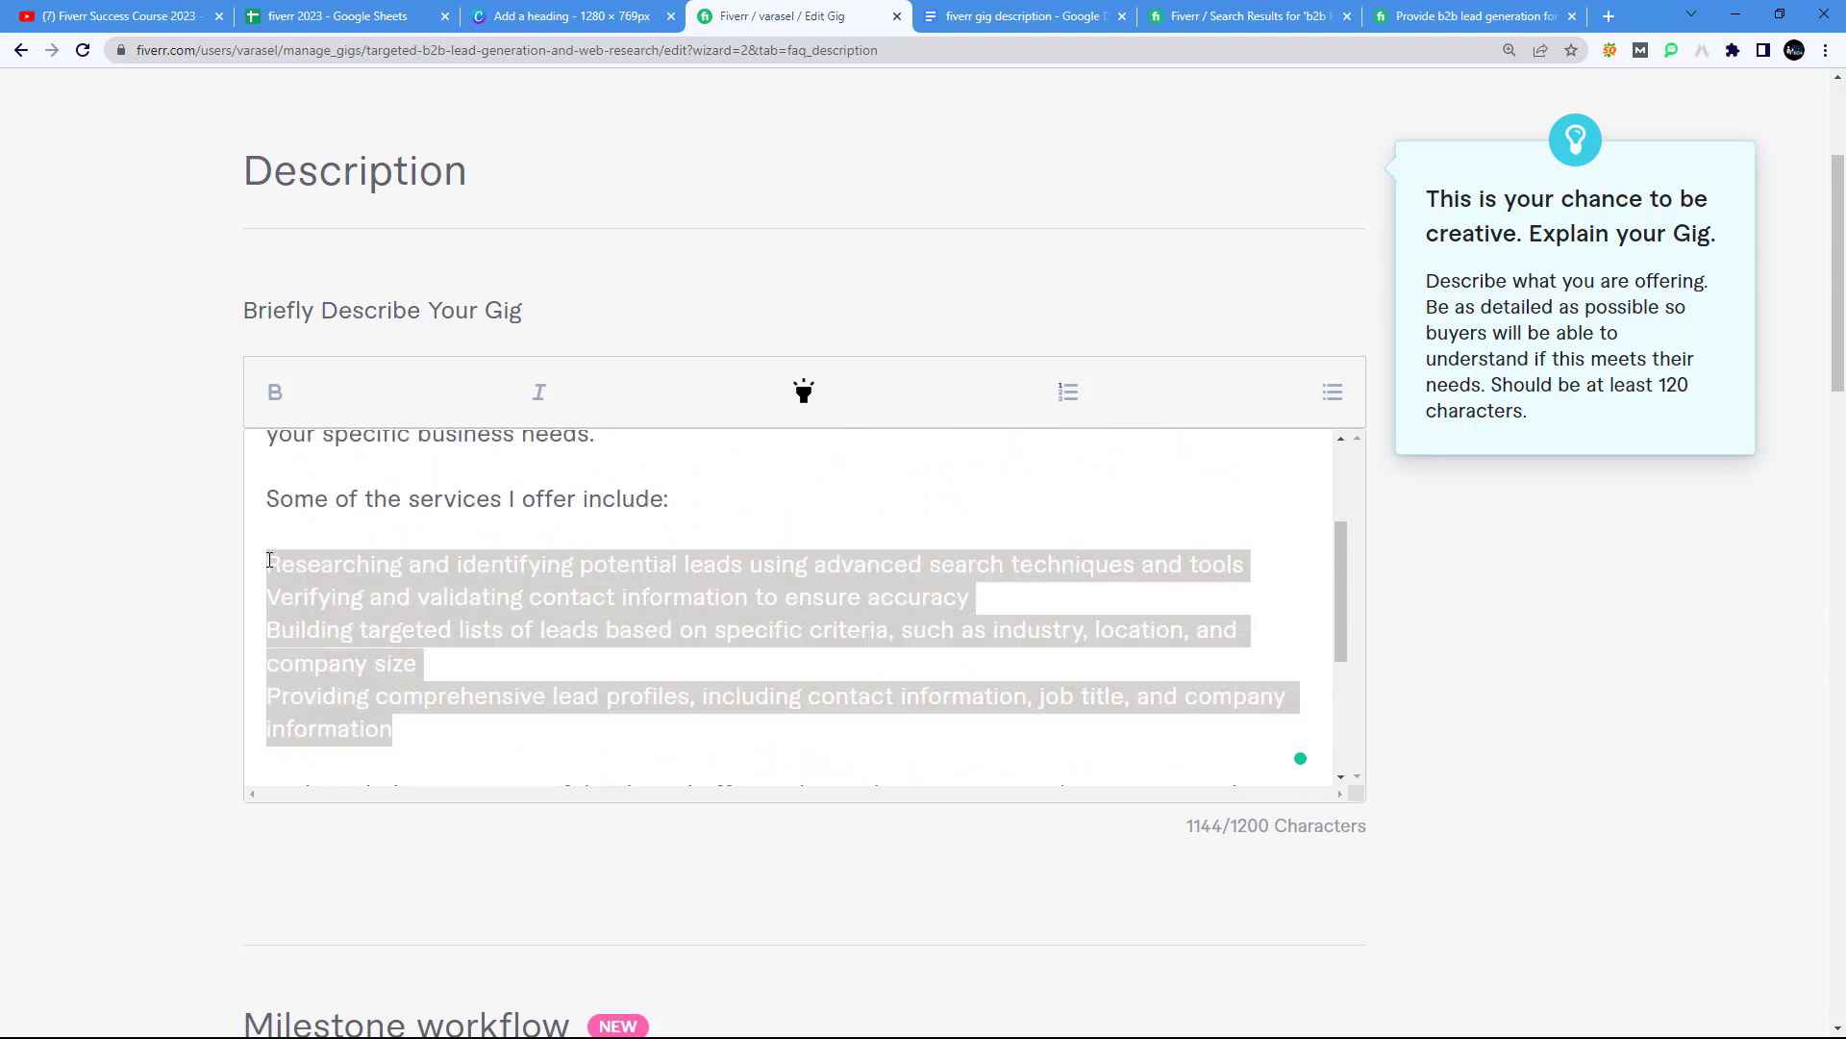
click(1332, 392)
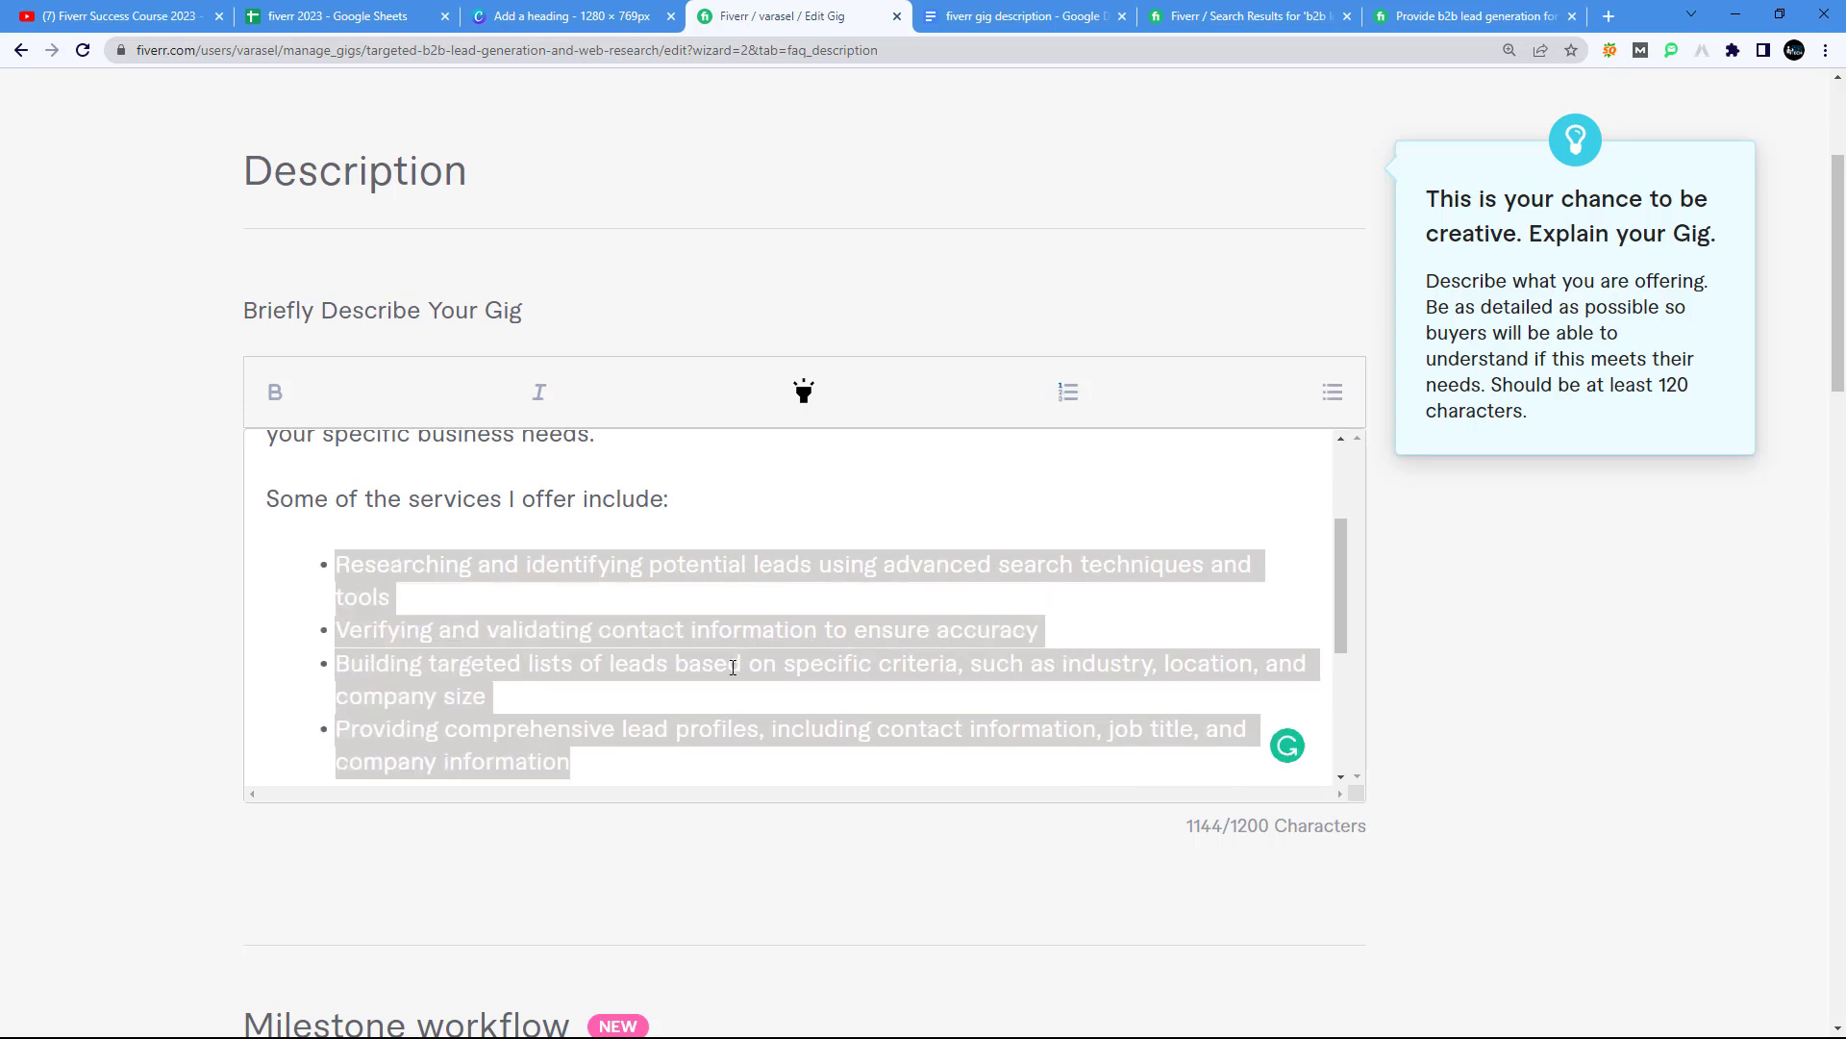
click(739, 668)
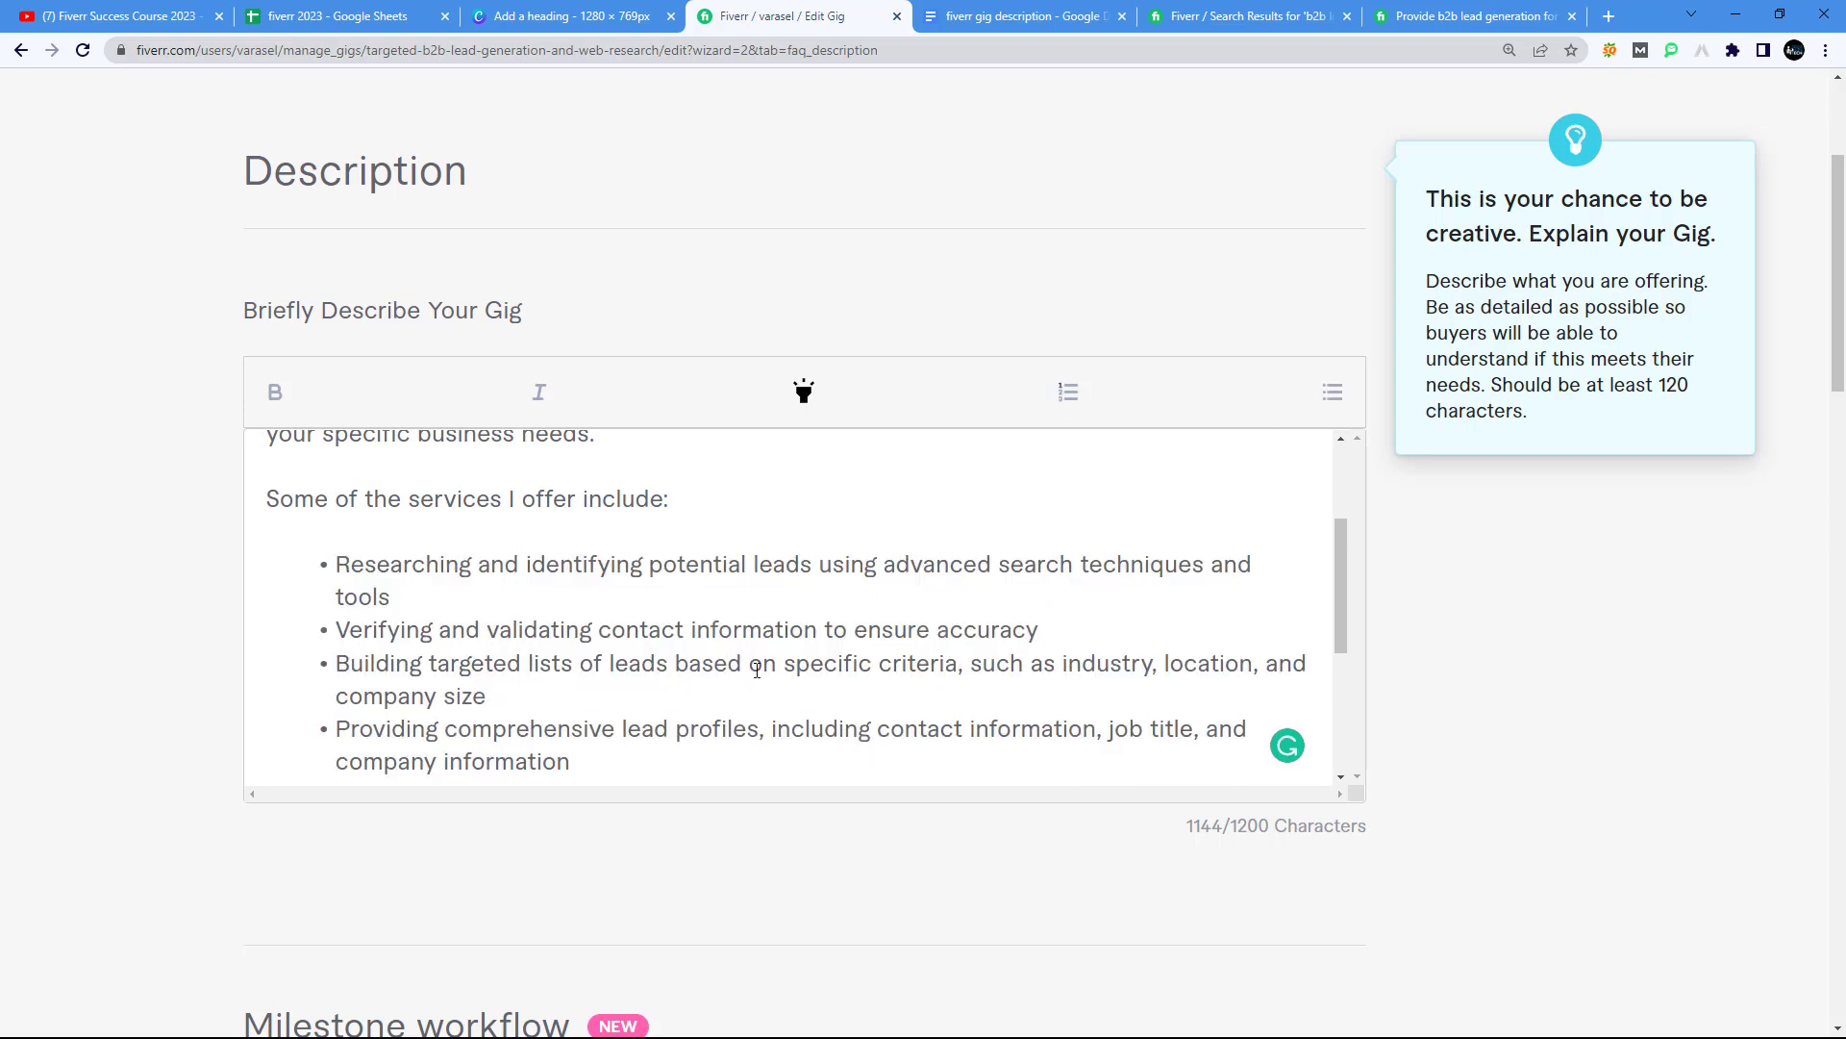
Step: Review the formatted description, checking the services heading, the bulleted services and the phrase "advanced search techniques and tools"
scroll(740, 606, down, 1)
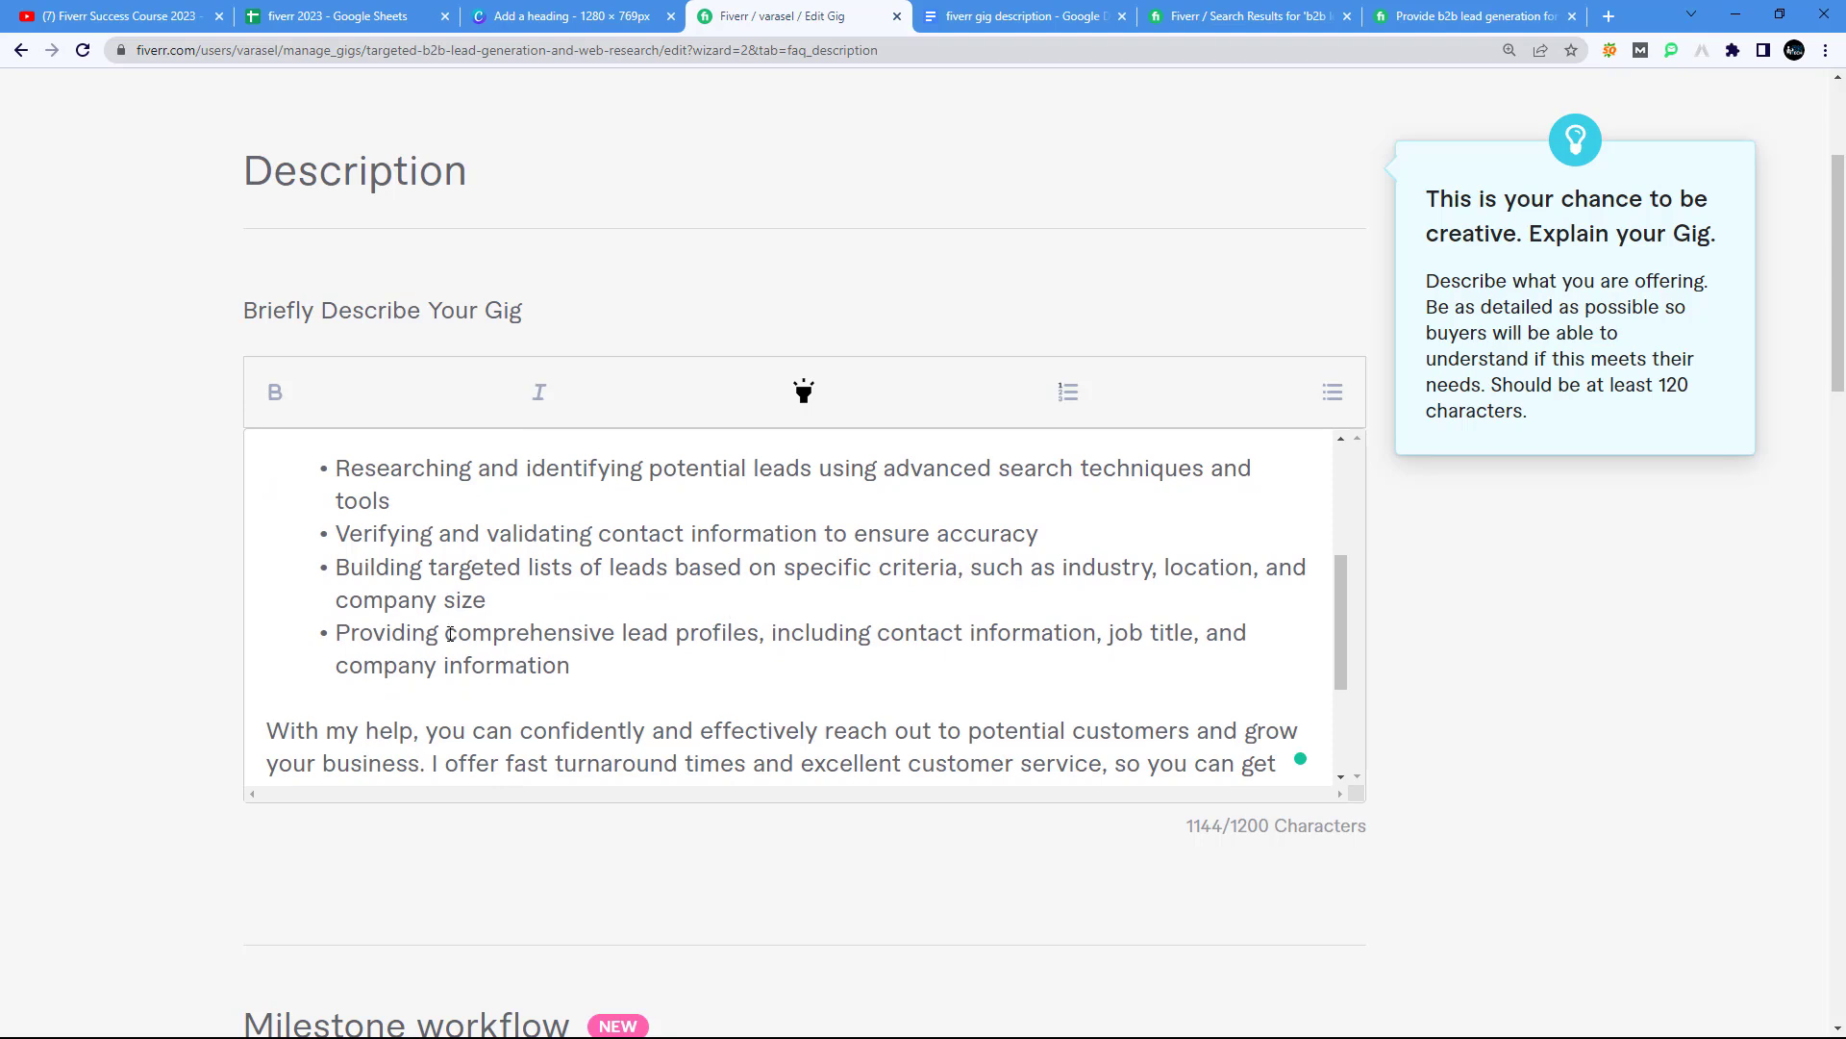
scroll(734, 635, up, 1)
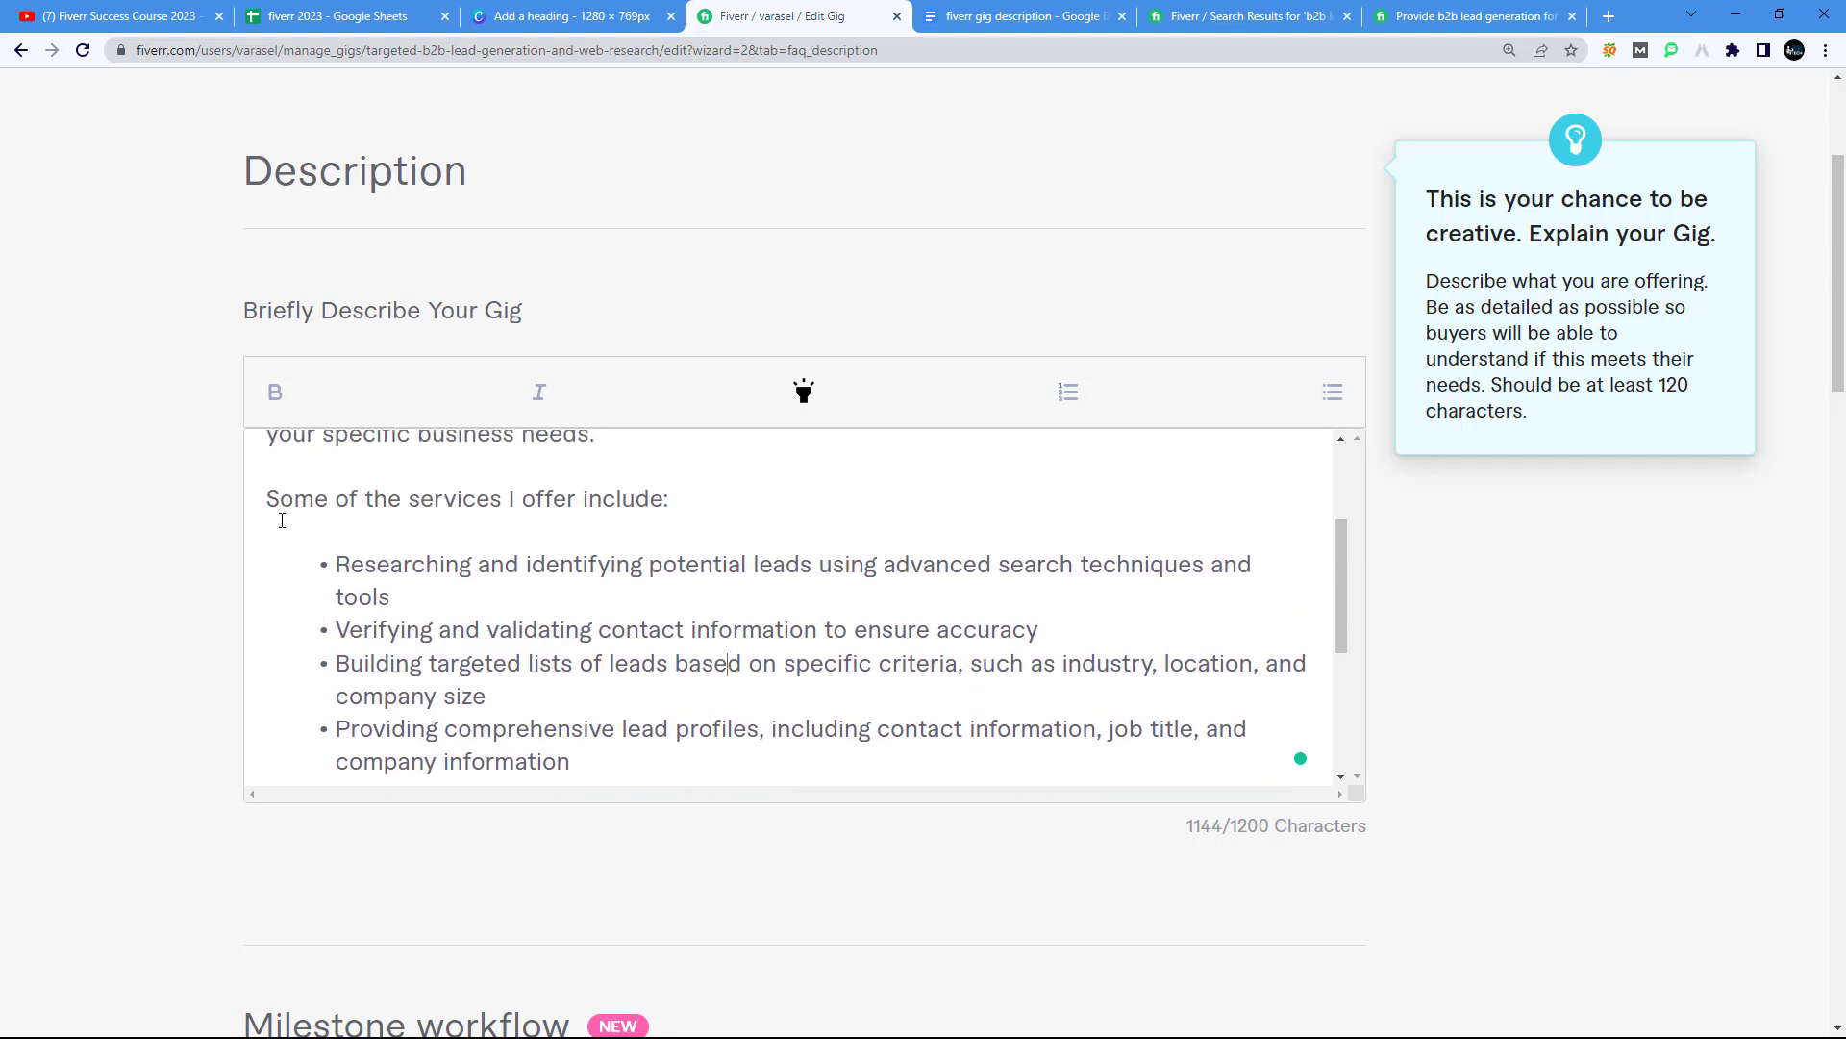
drag(279, 500, 603, 519)
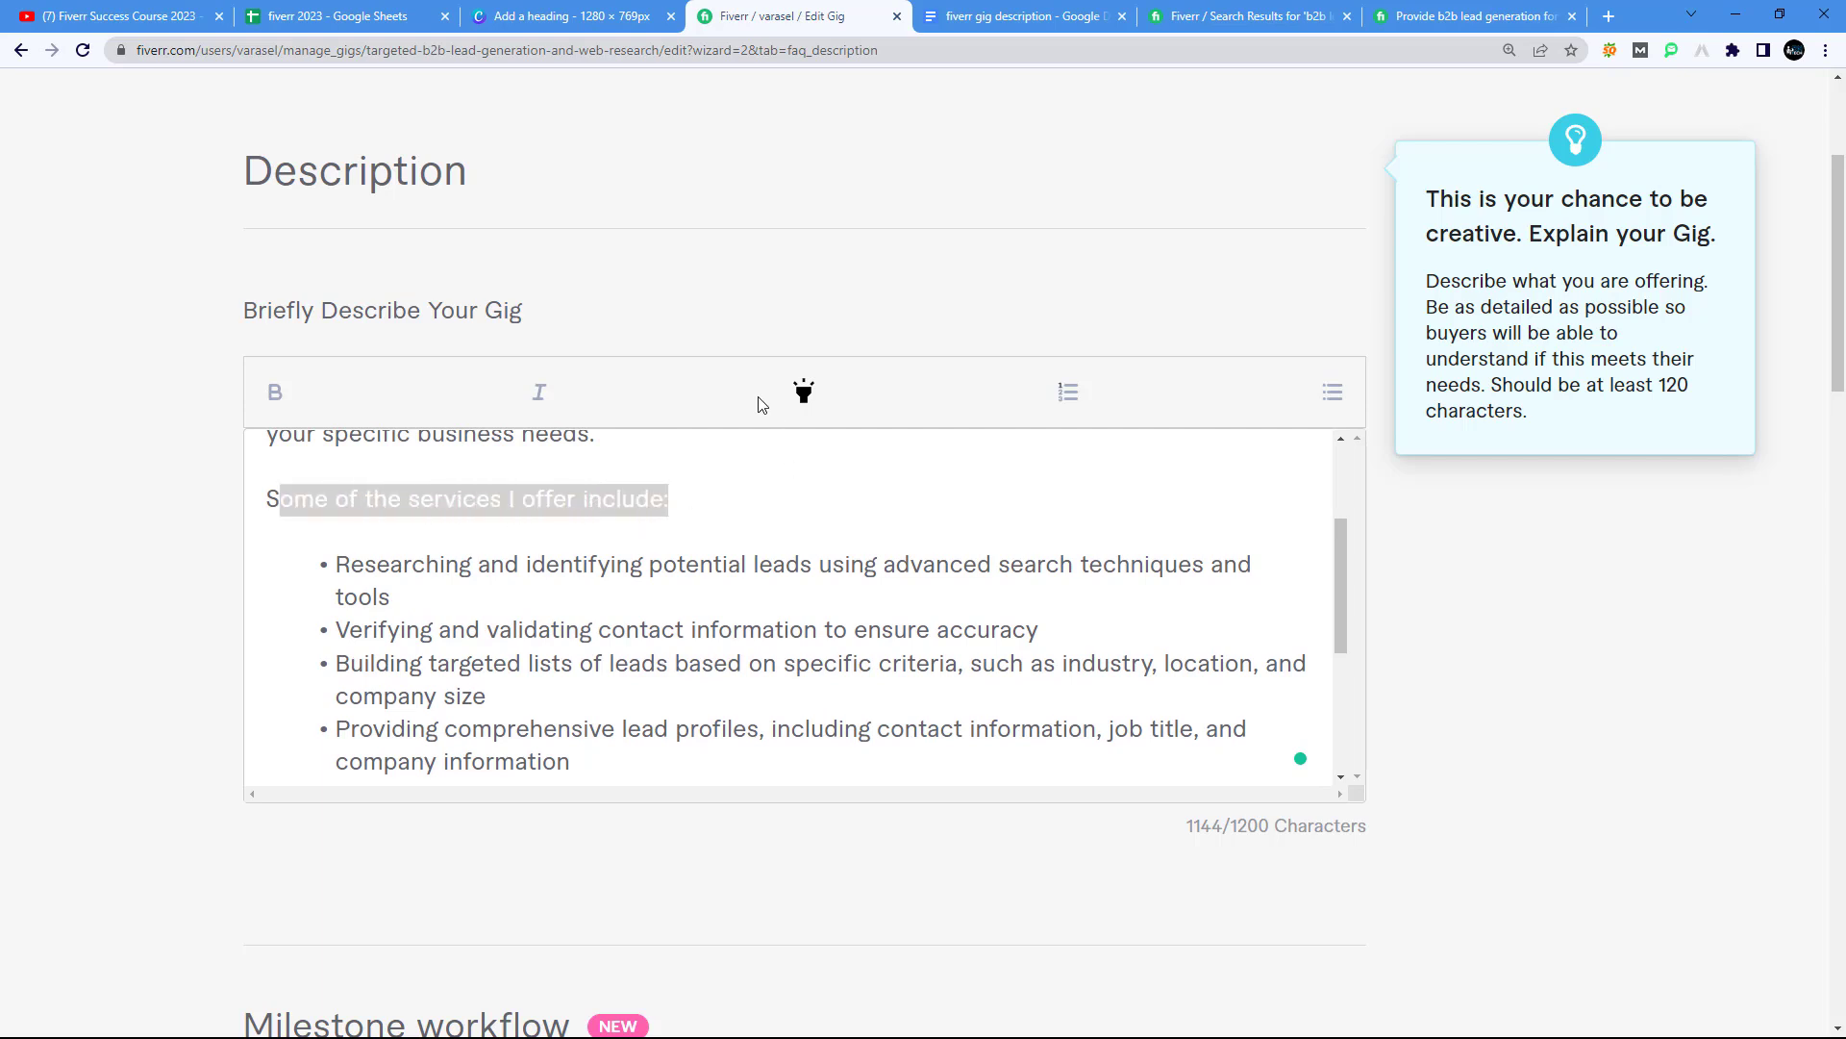
click(681, 506)
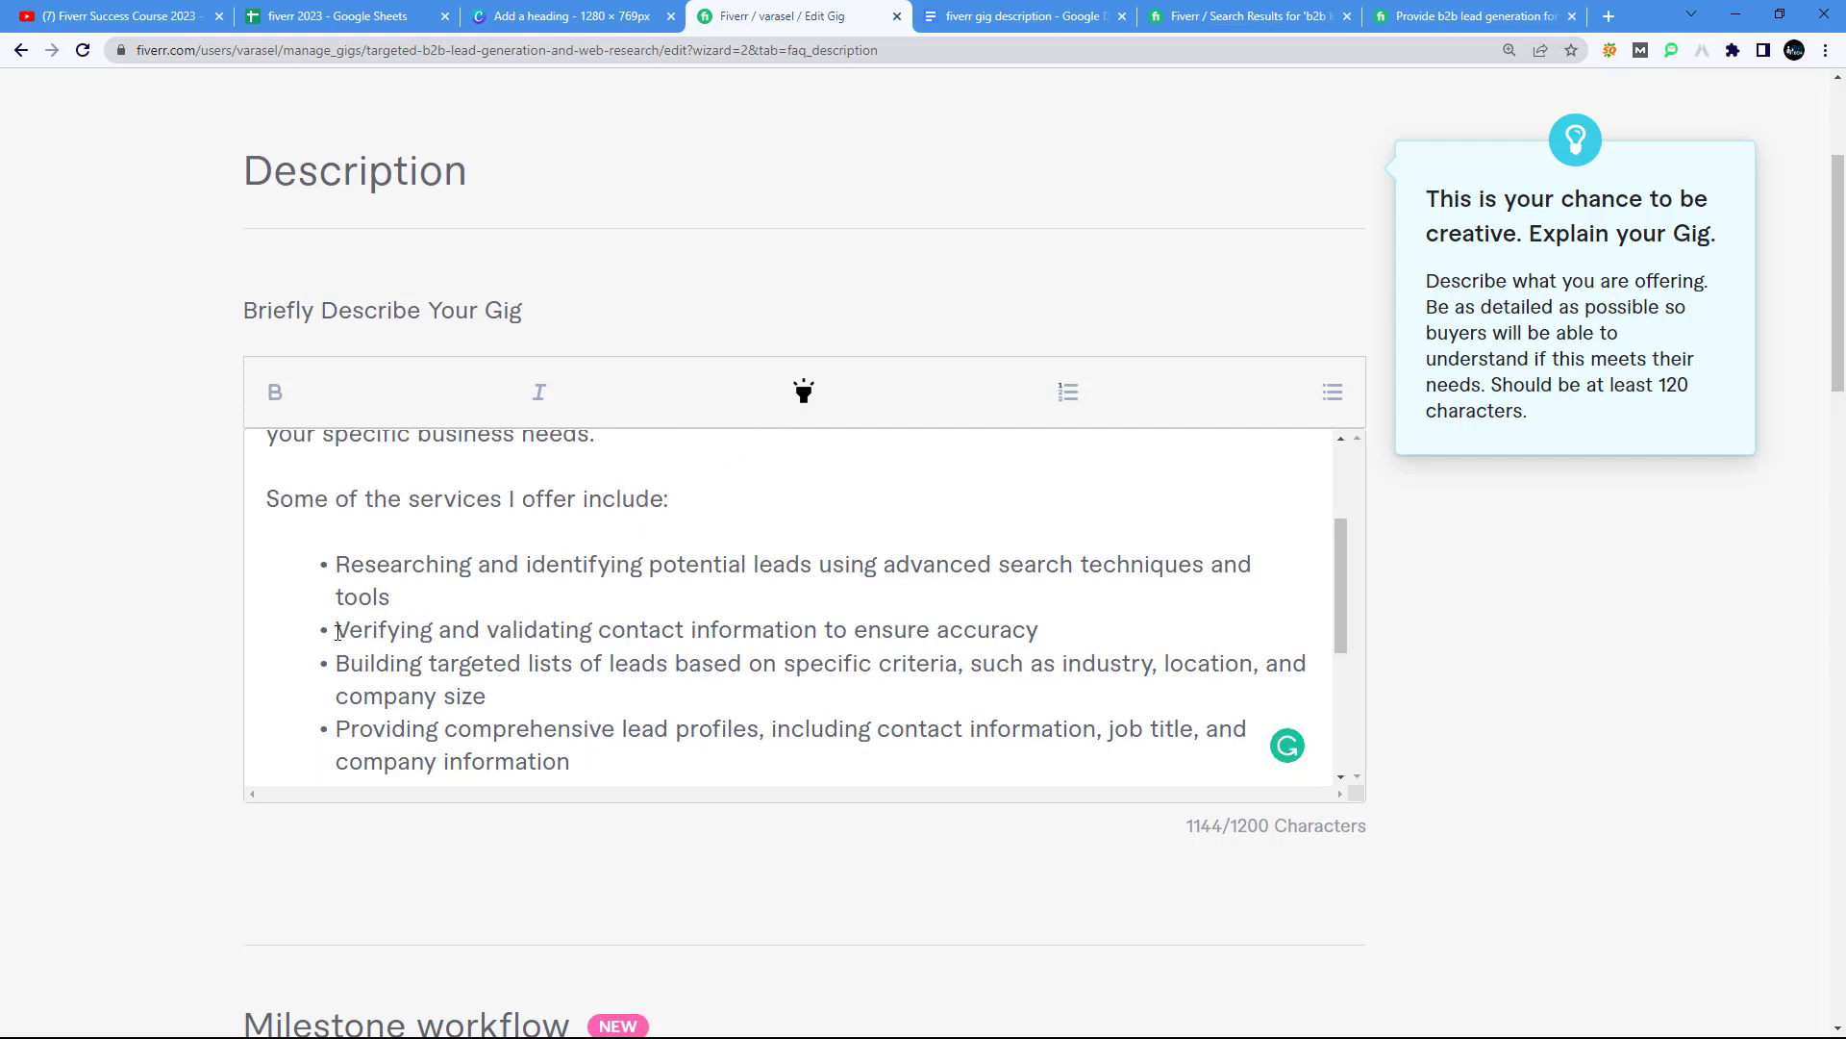
scroll(418, 646, up, 2)
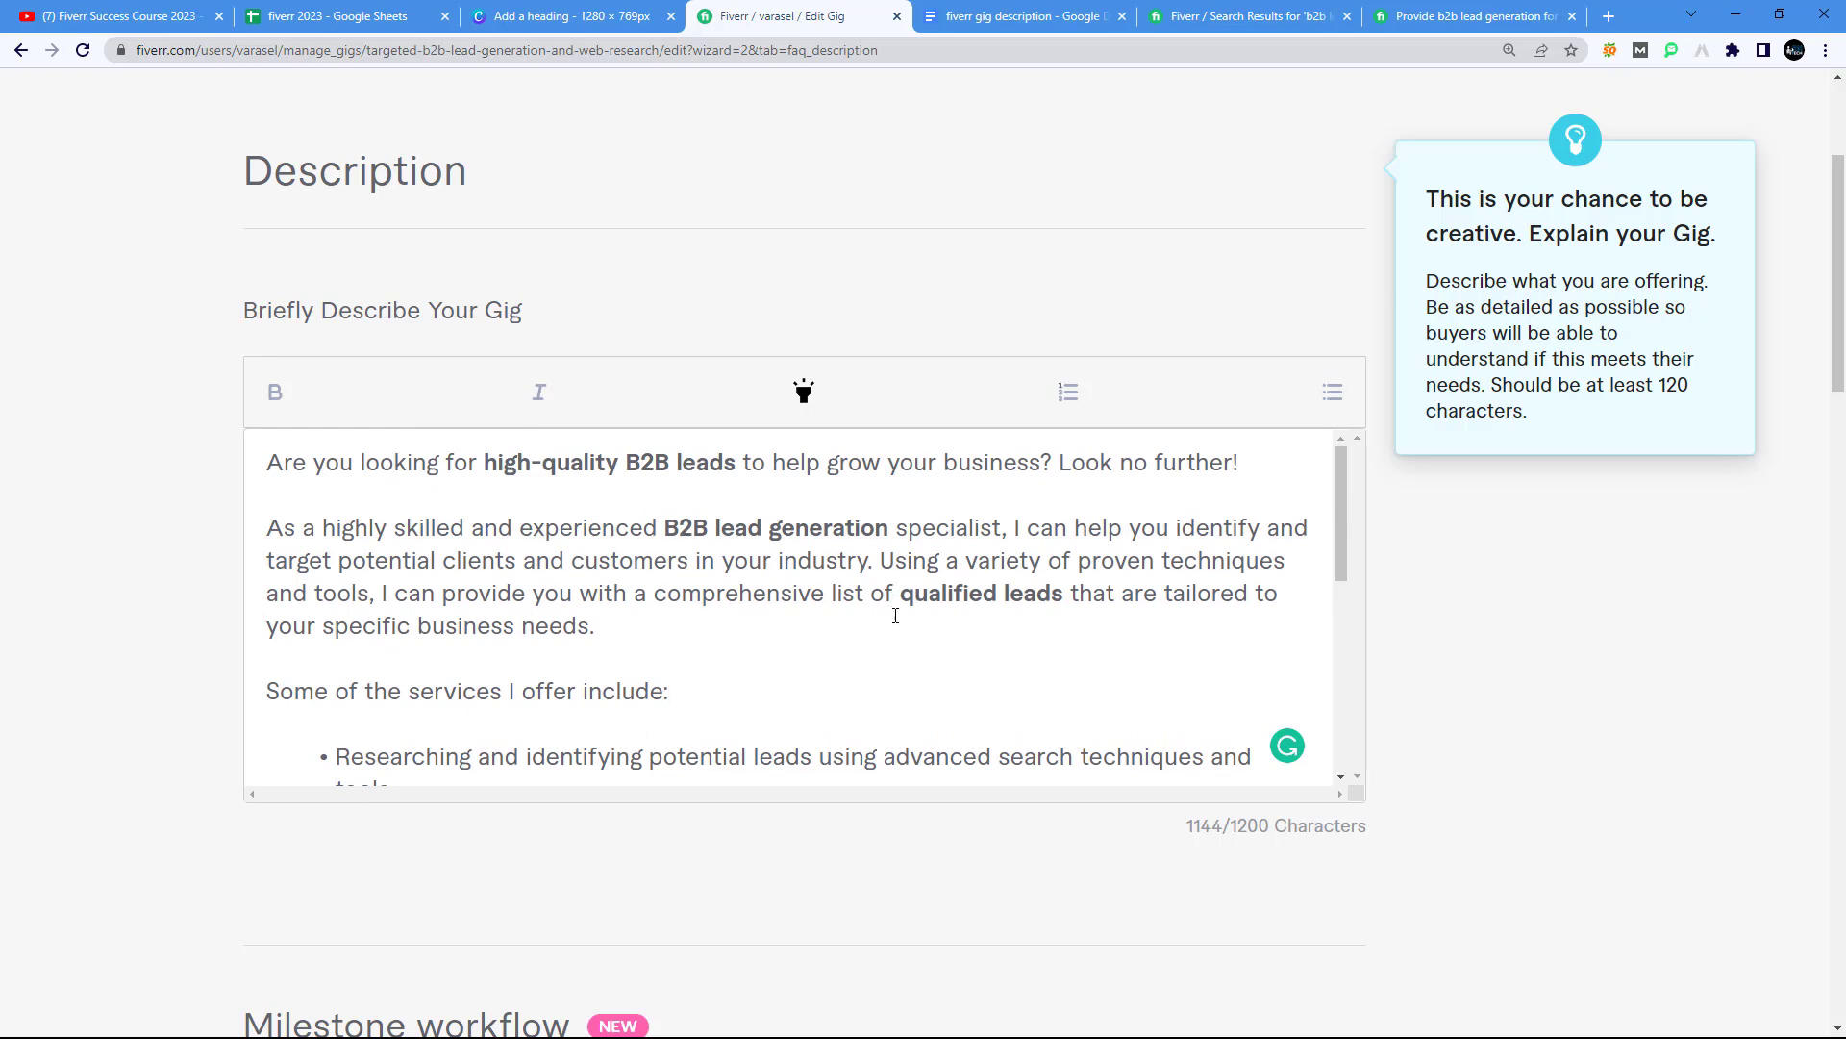
scroll(923, 615, down, 4)
scroll(380, 598, up, 2)
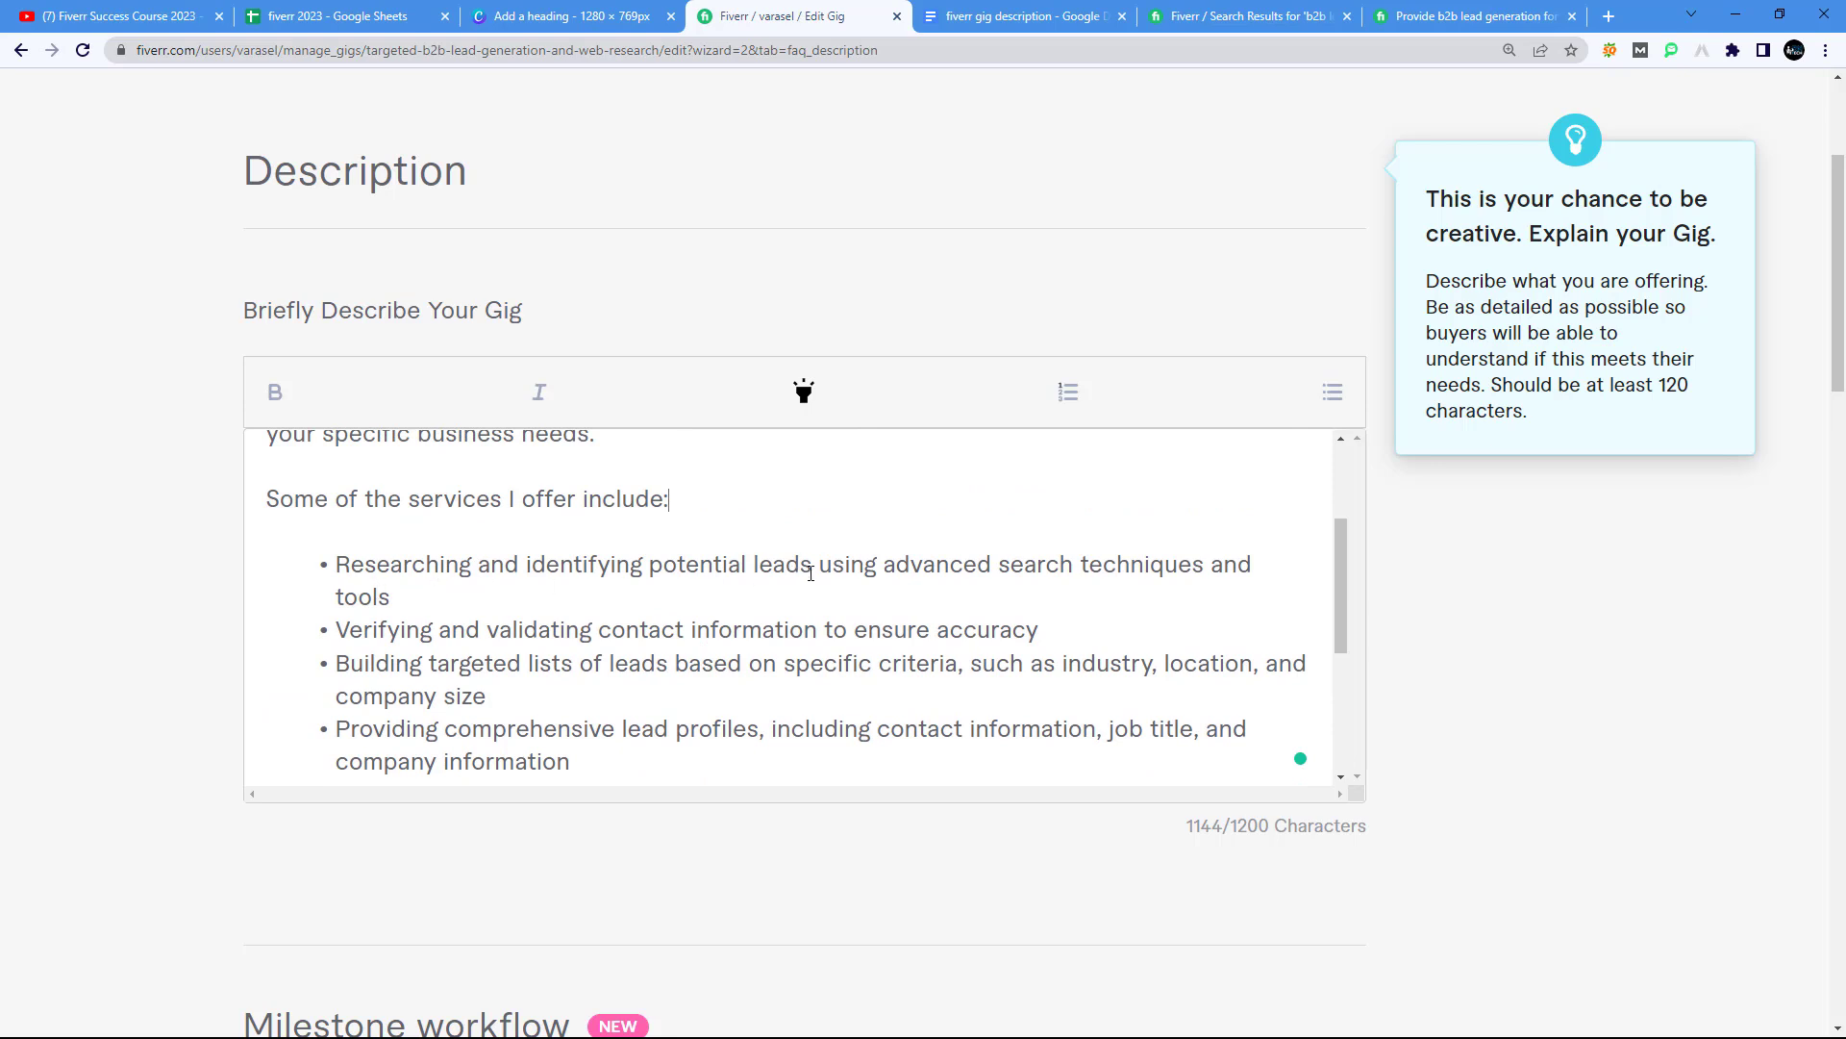
drag(886, 565, 1191, 598)
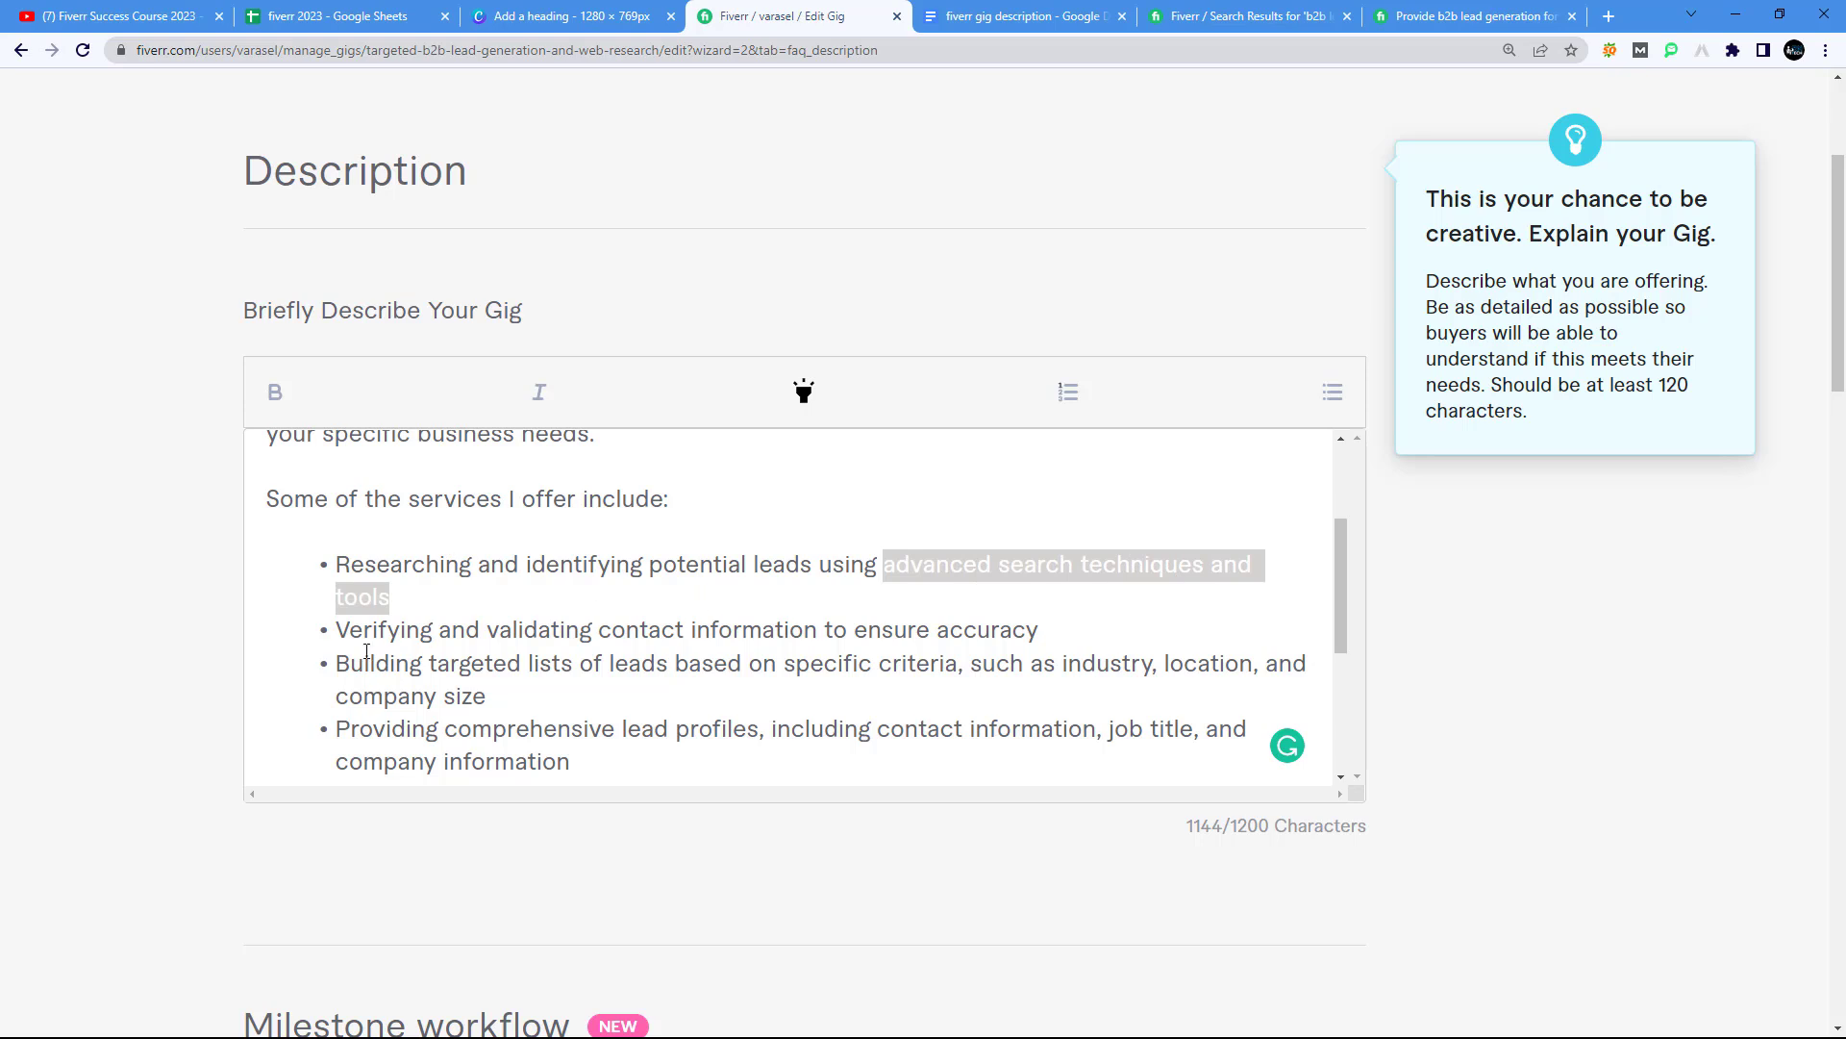
Step: Review the four bulleted services and the two closing paragraphs of the gig description
scroll(366, 651, down, 1)
drag(334, 535, 578, 530)
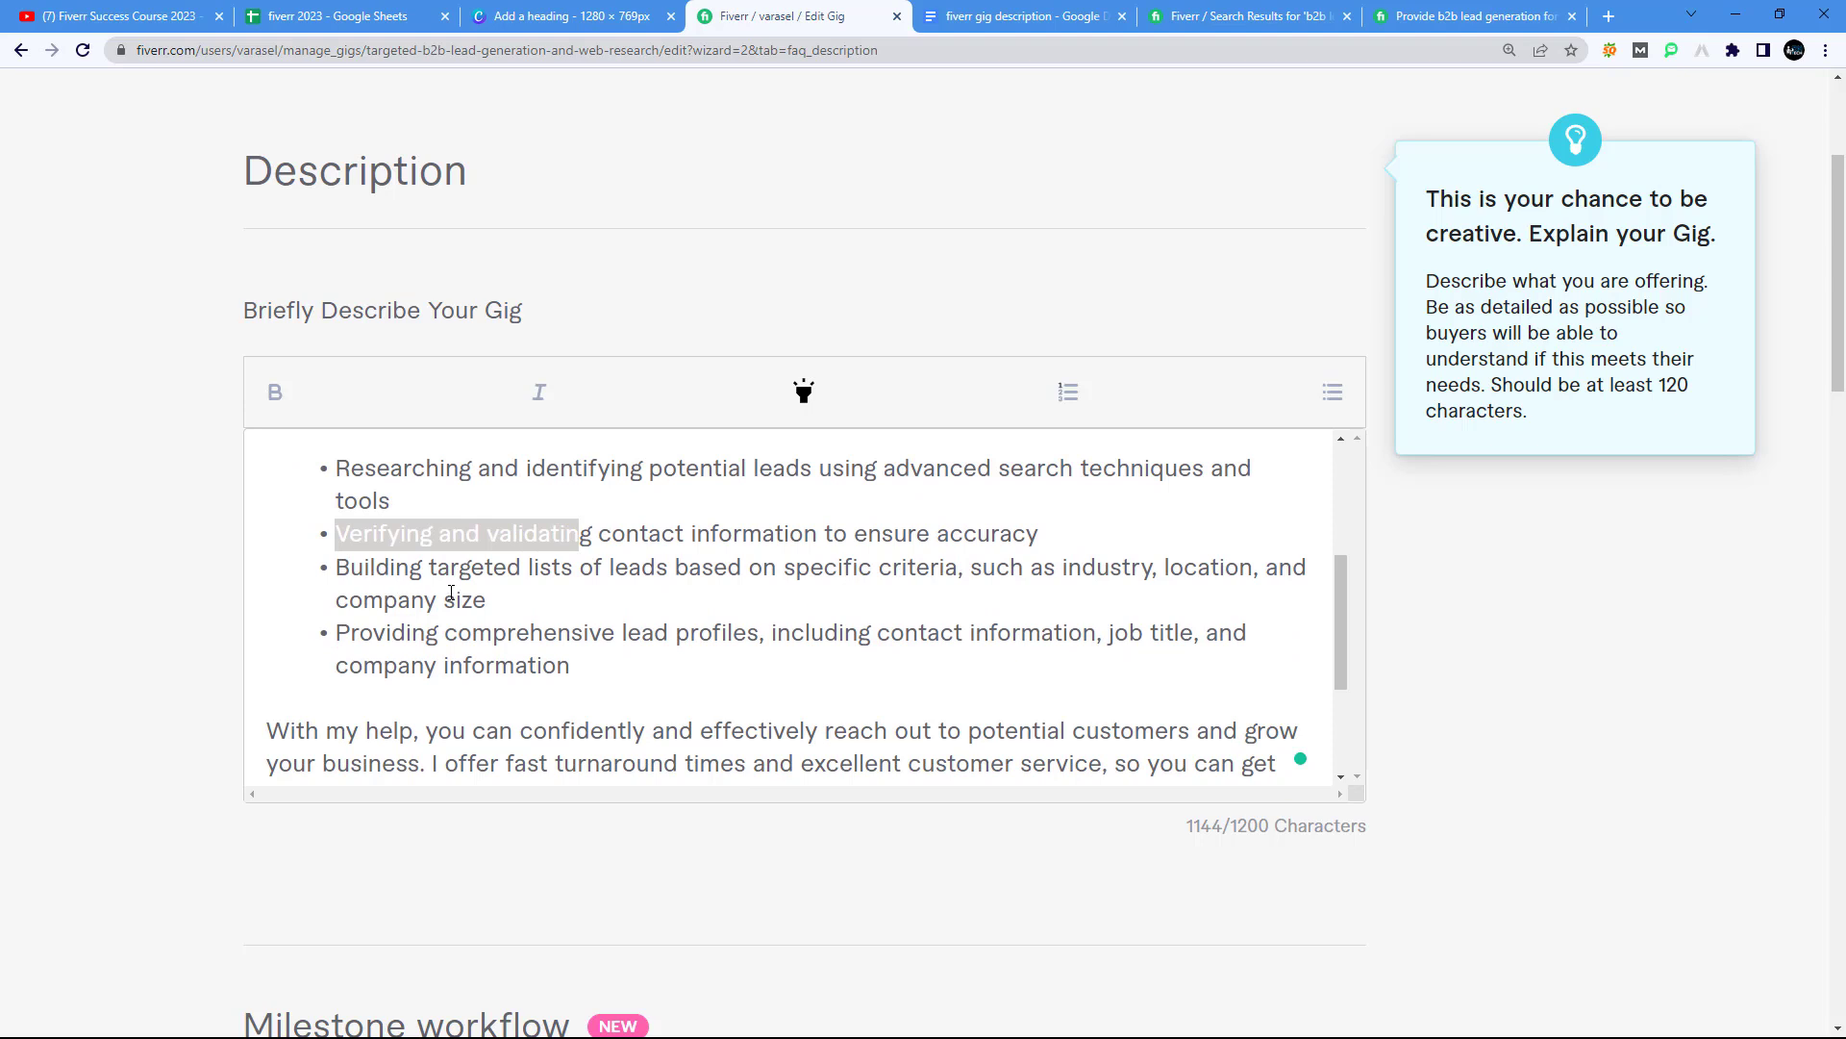
drag(879, 567, 1138, 583)
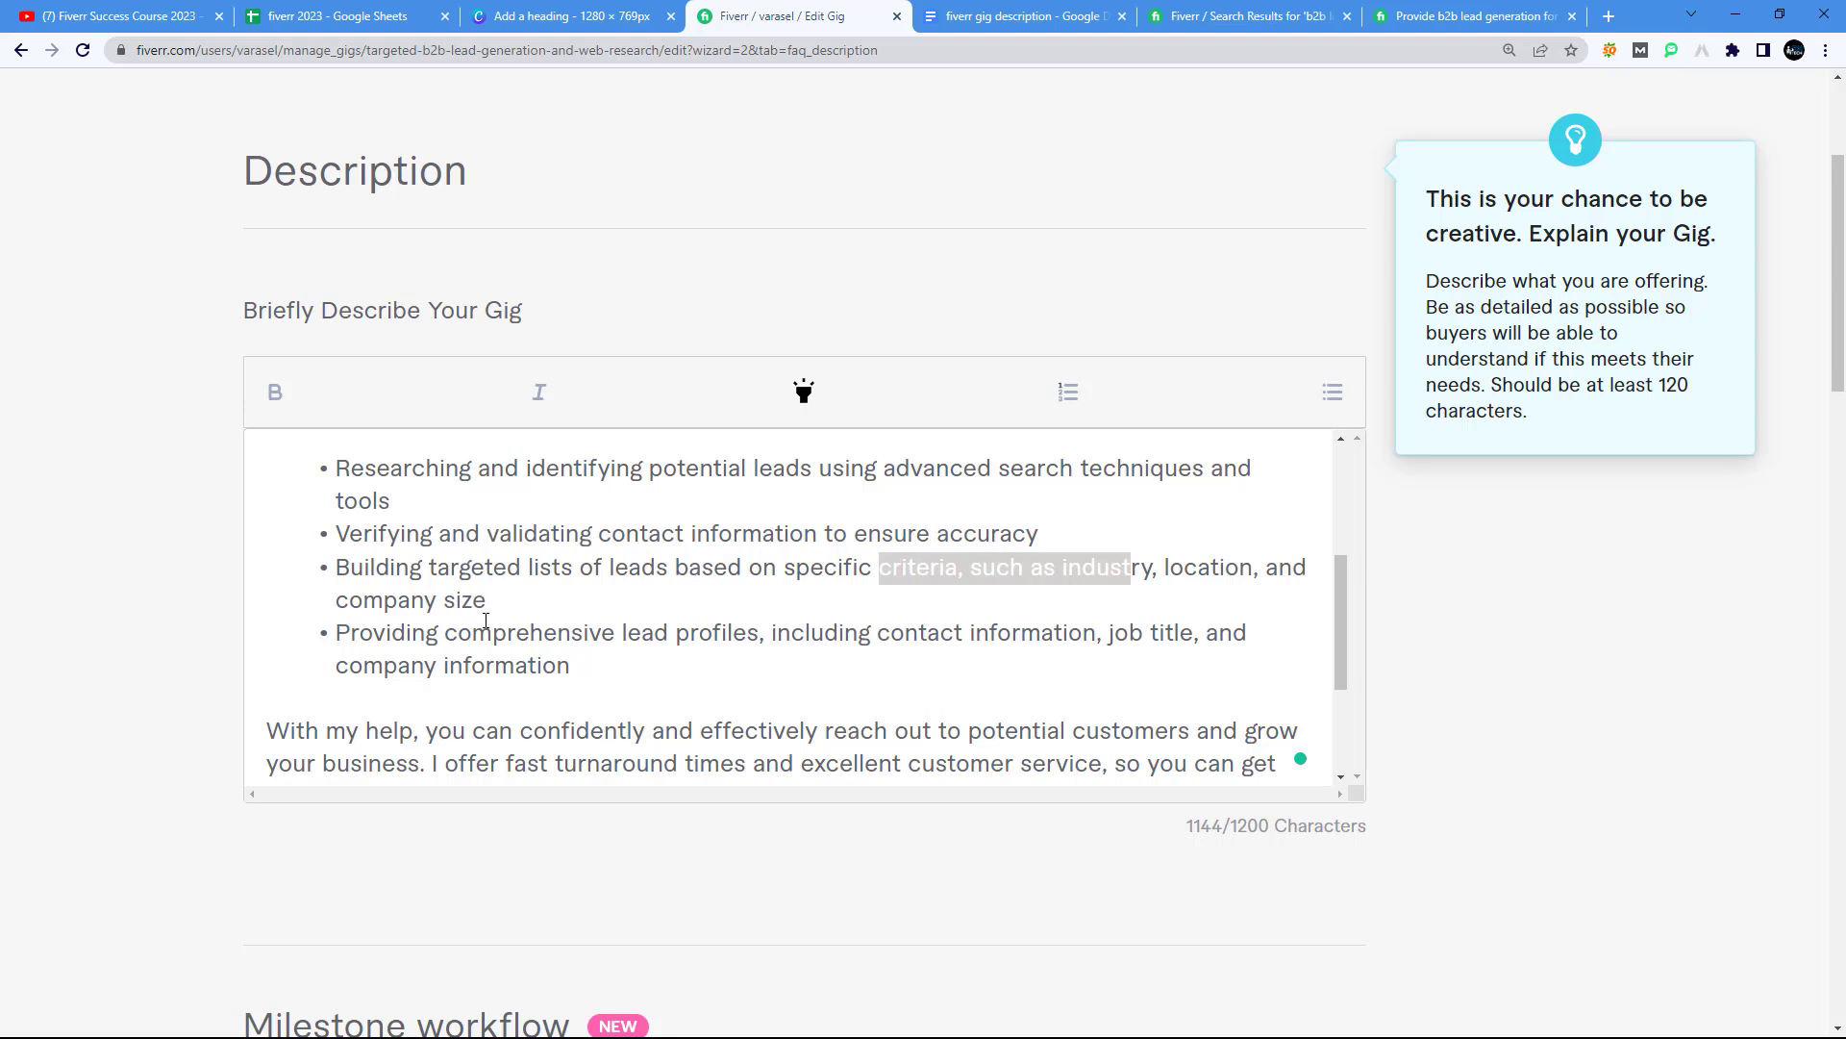
drag(391, 637, 711, 644)
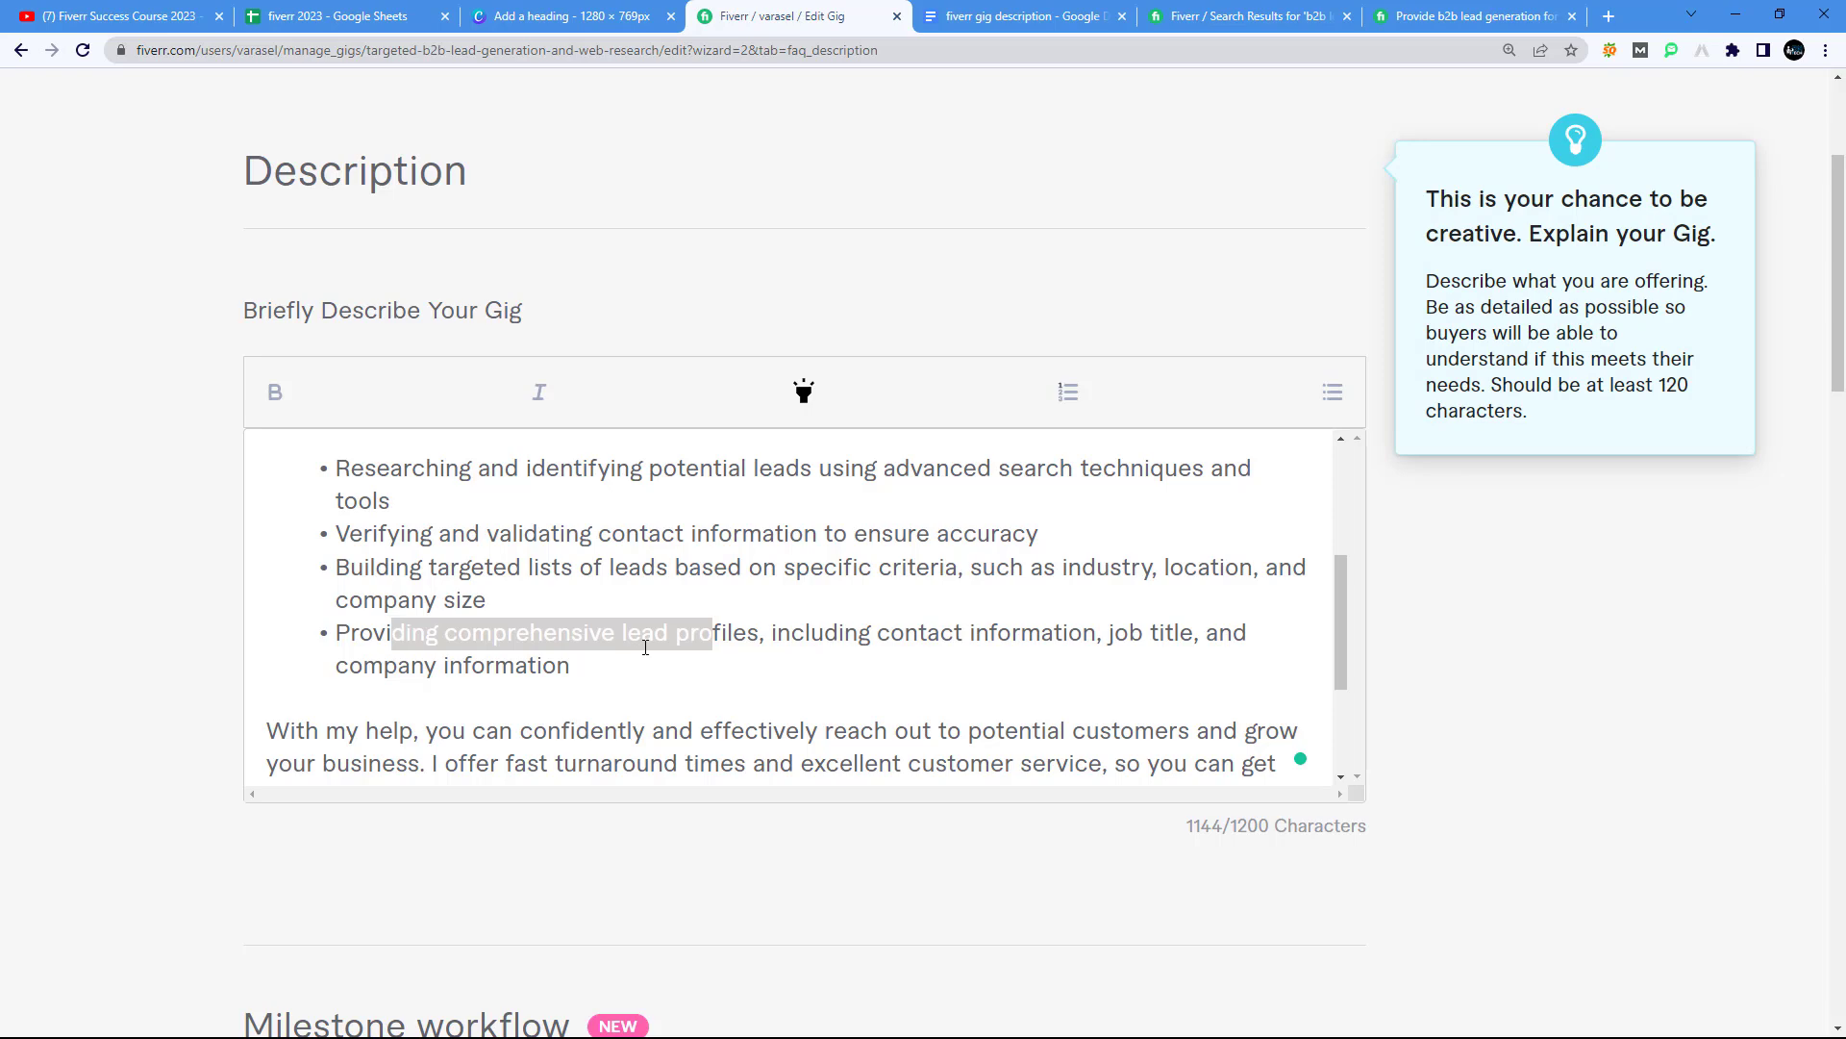
drag(602, 673, 297, 469)
scroll(366, 582, up, 2)
scroll(487, 701, down, 4)
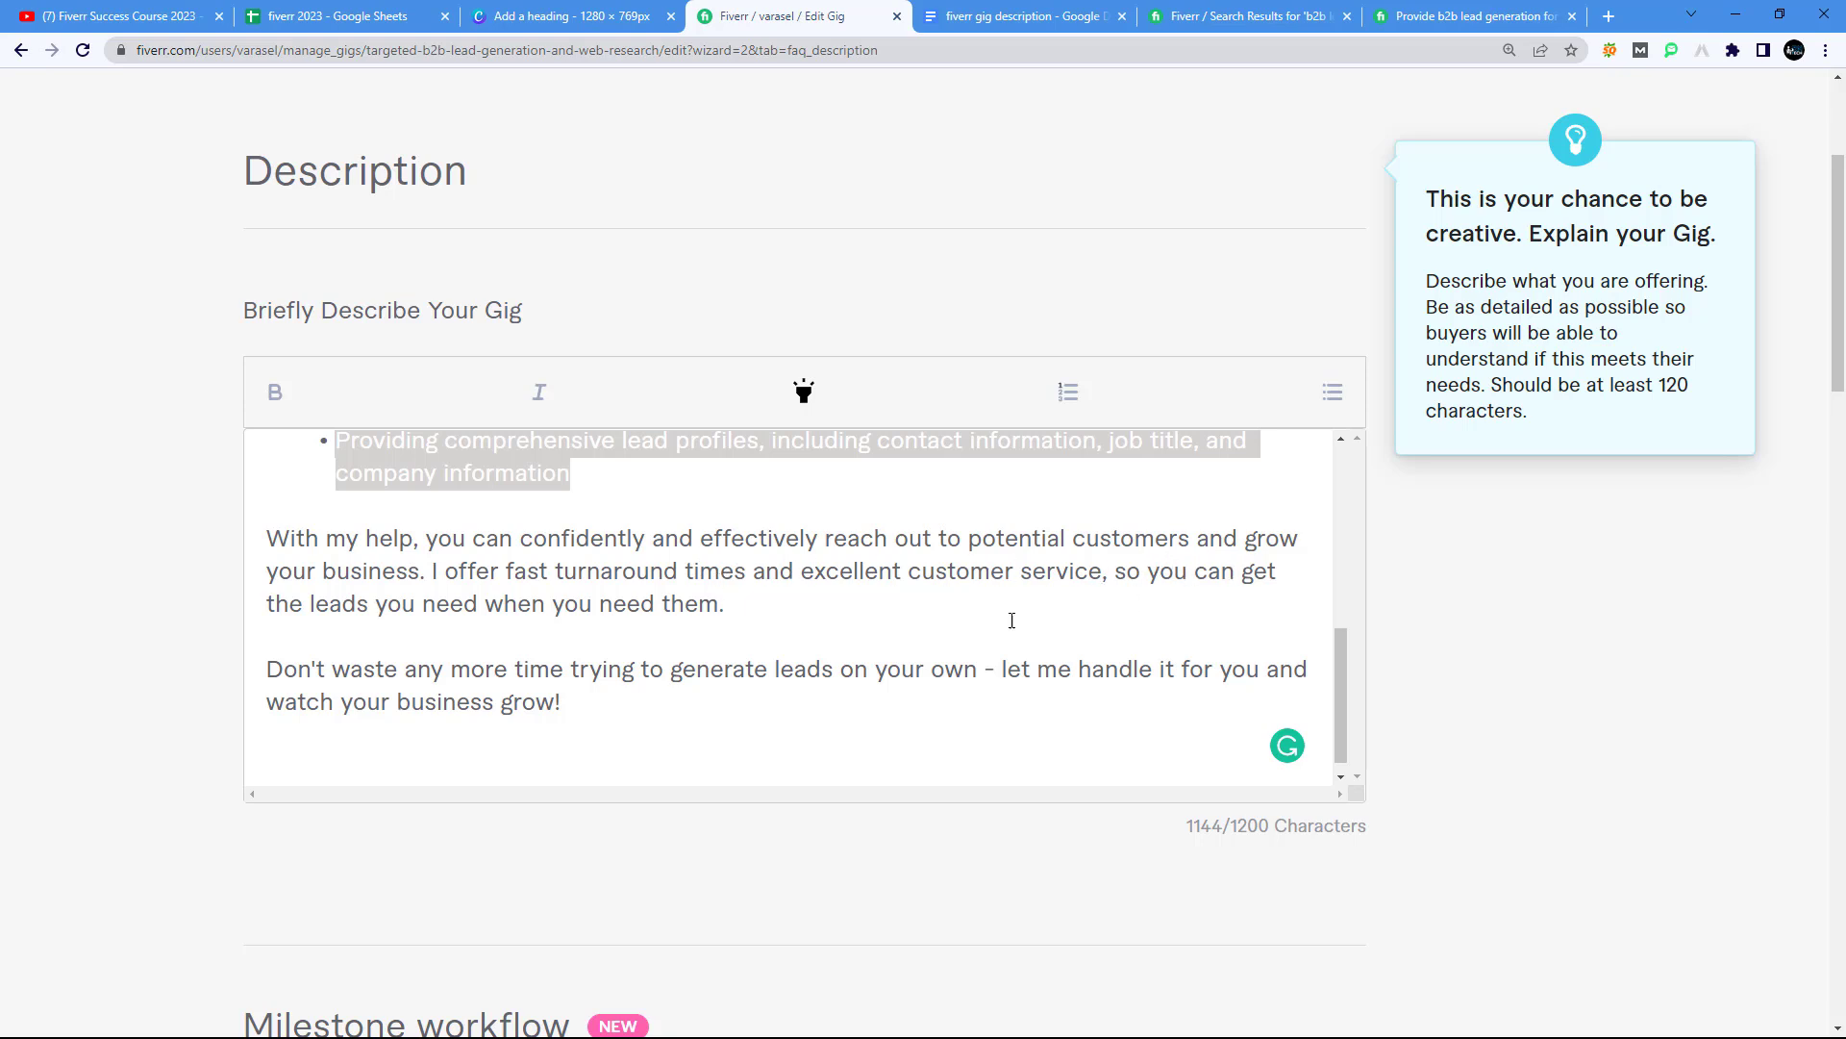
scroll(499, 566, up, 2)
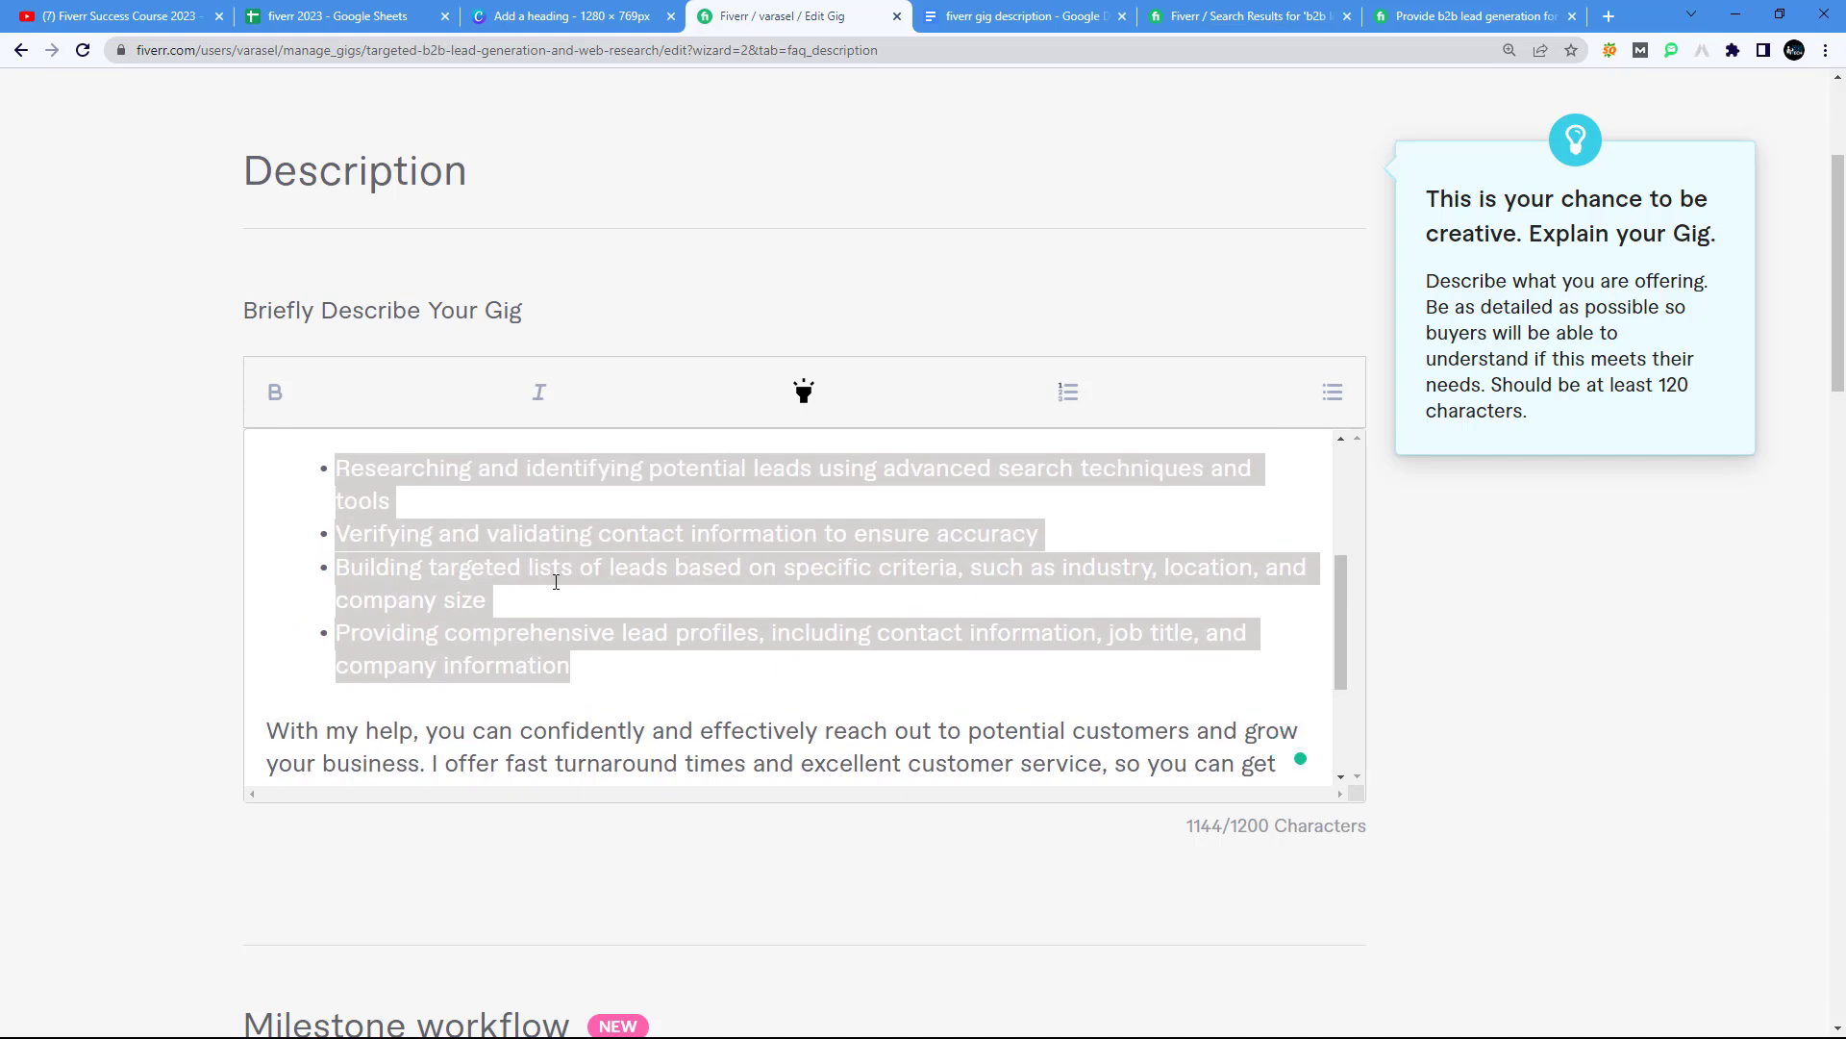
scroll(556, 582, down, 2)
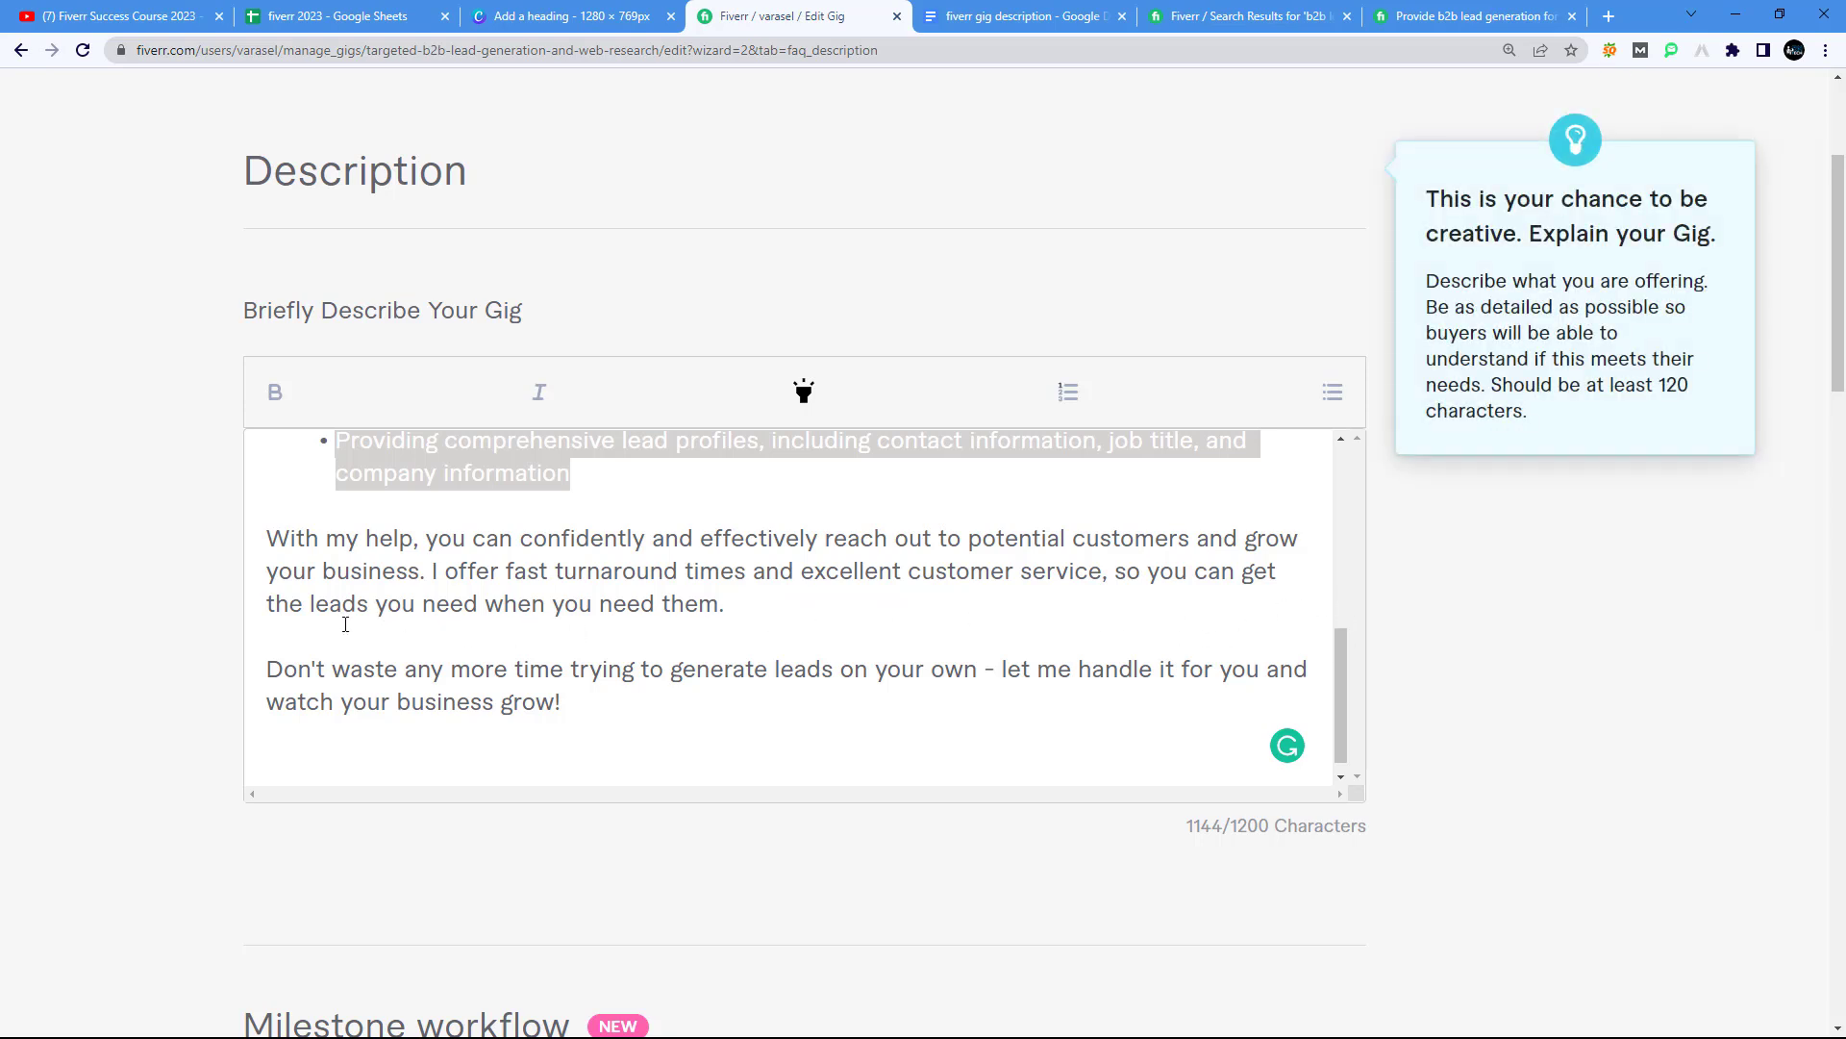
scroll(769, 671, down, 1)
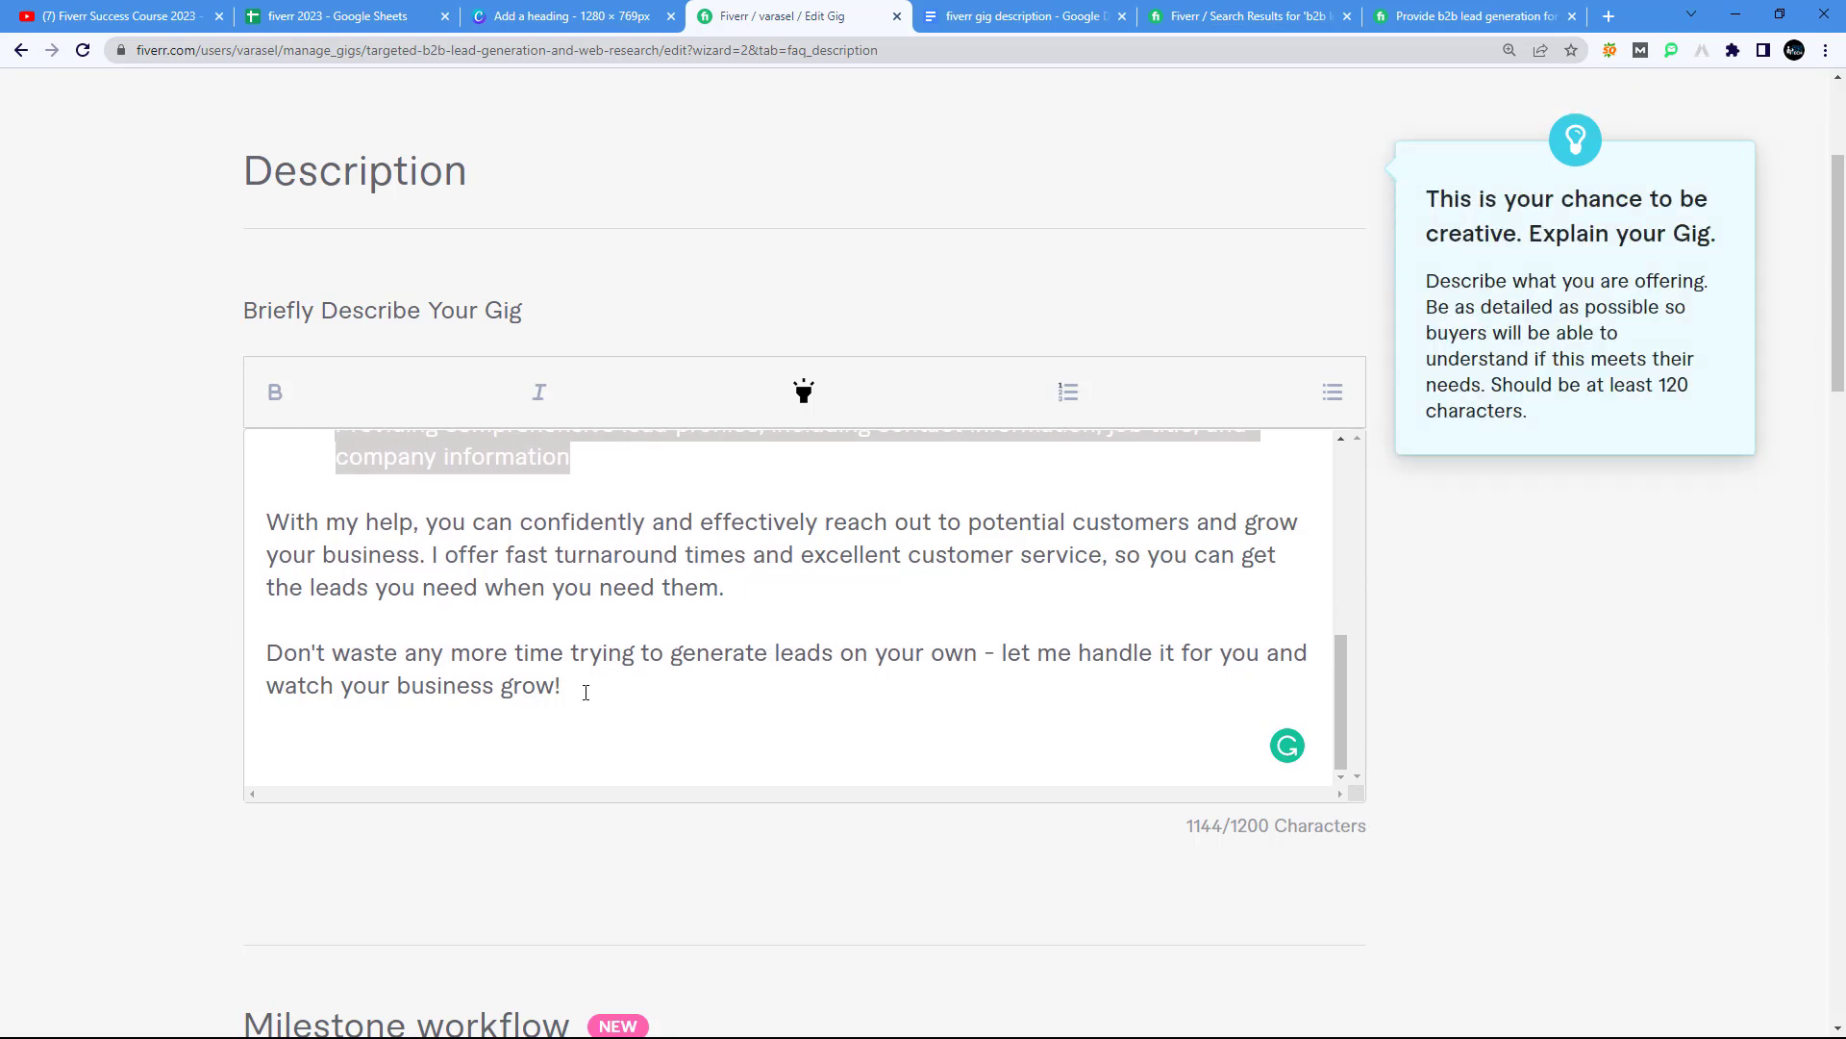
Step: Make the closing paragraph starting "Don't waste any more time" bold and highlighted
drag(586, 692, 270, 657)
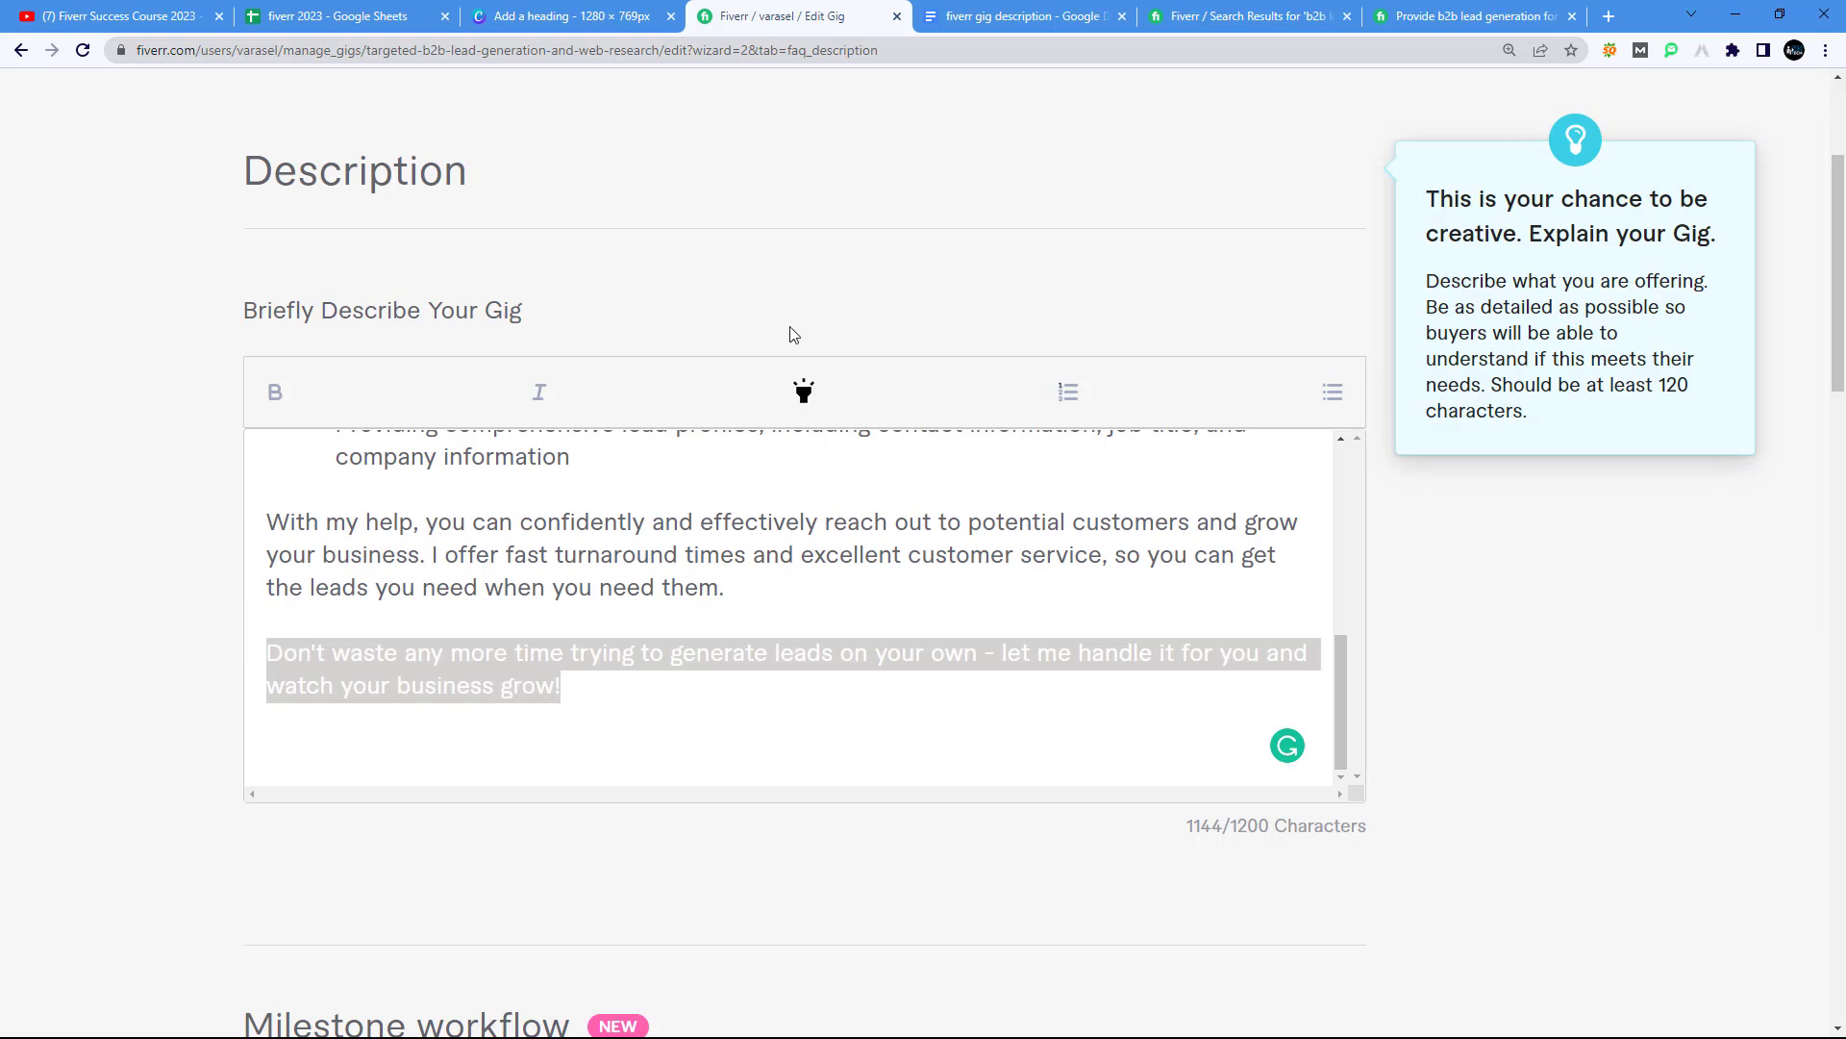
click(275, 392)
click(373, 758)
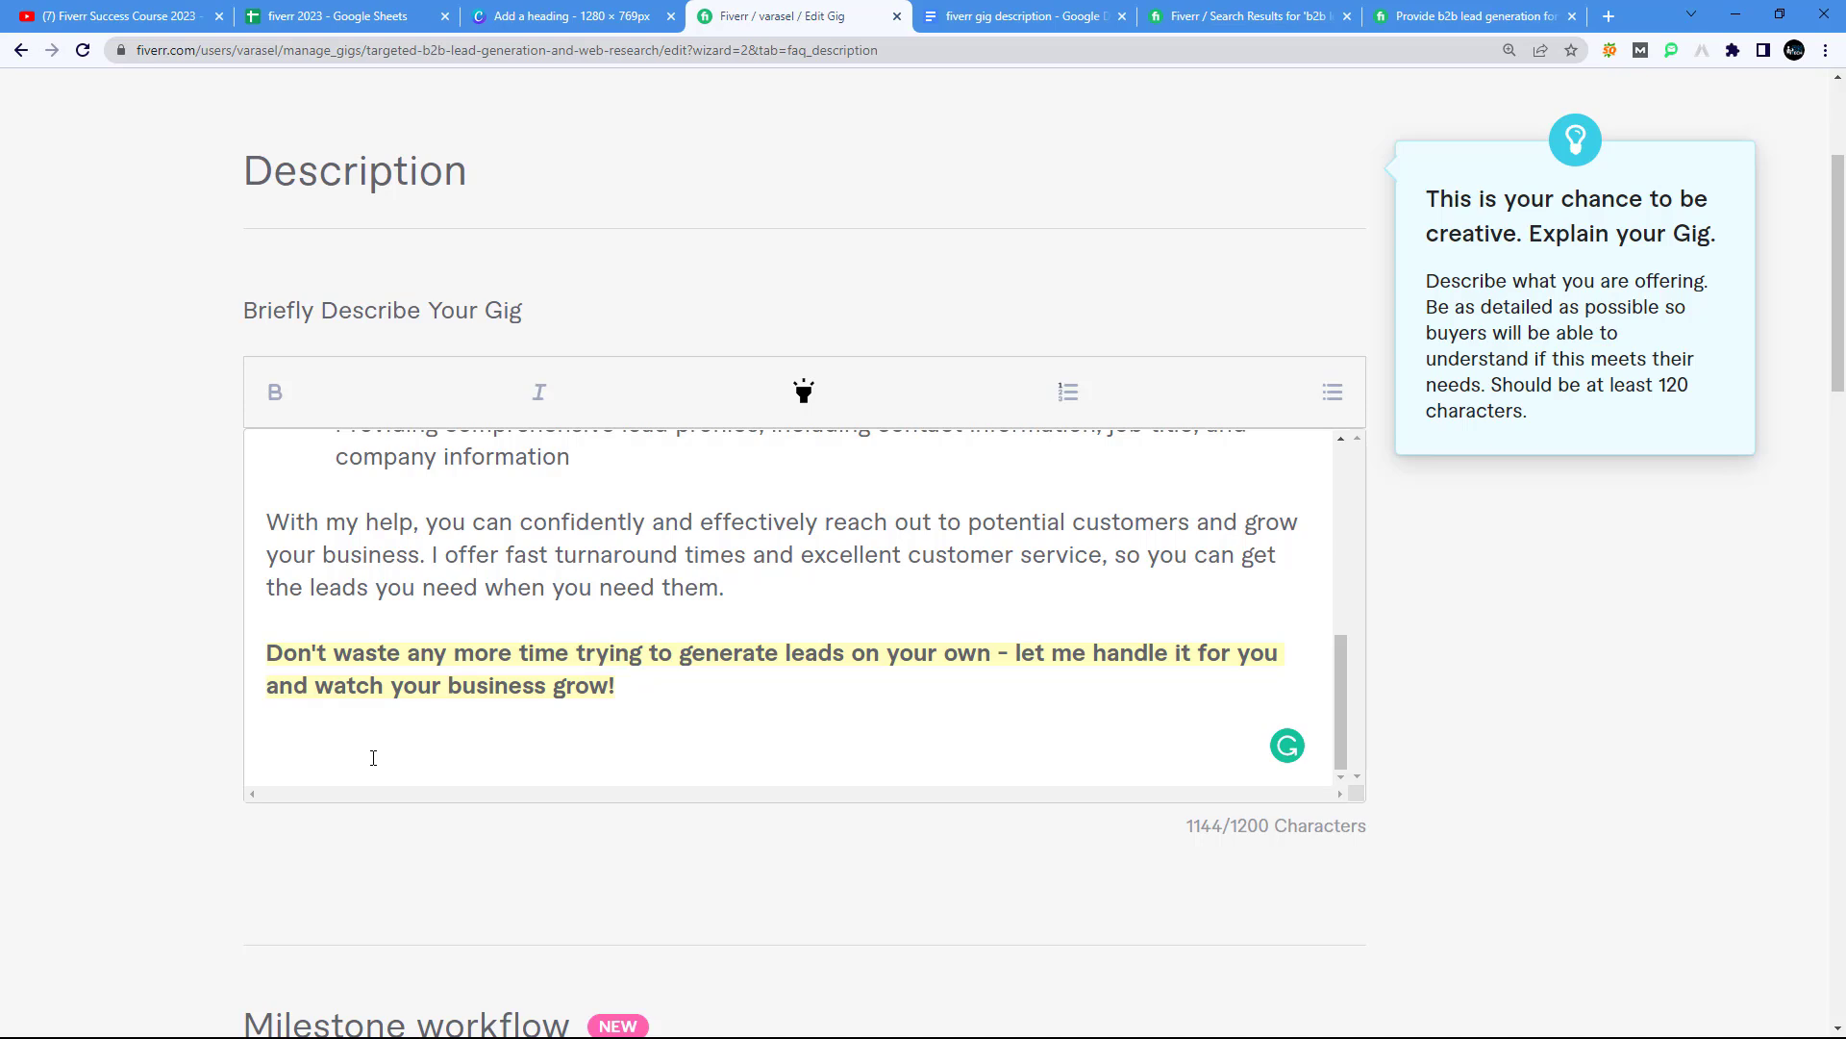
Step: Check the keyword spreadsheet, then reread the formatted gig description from its opening to the closing paragraph
scroll(519, 587, up, 3)
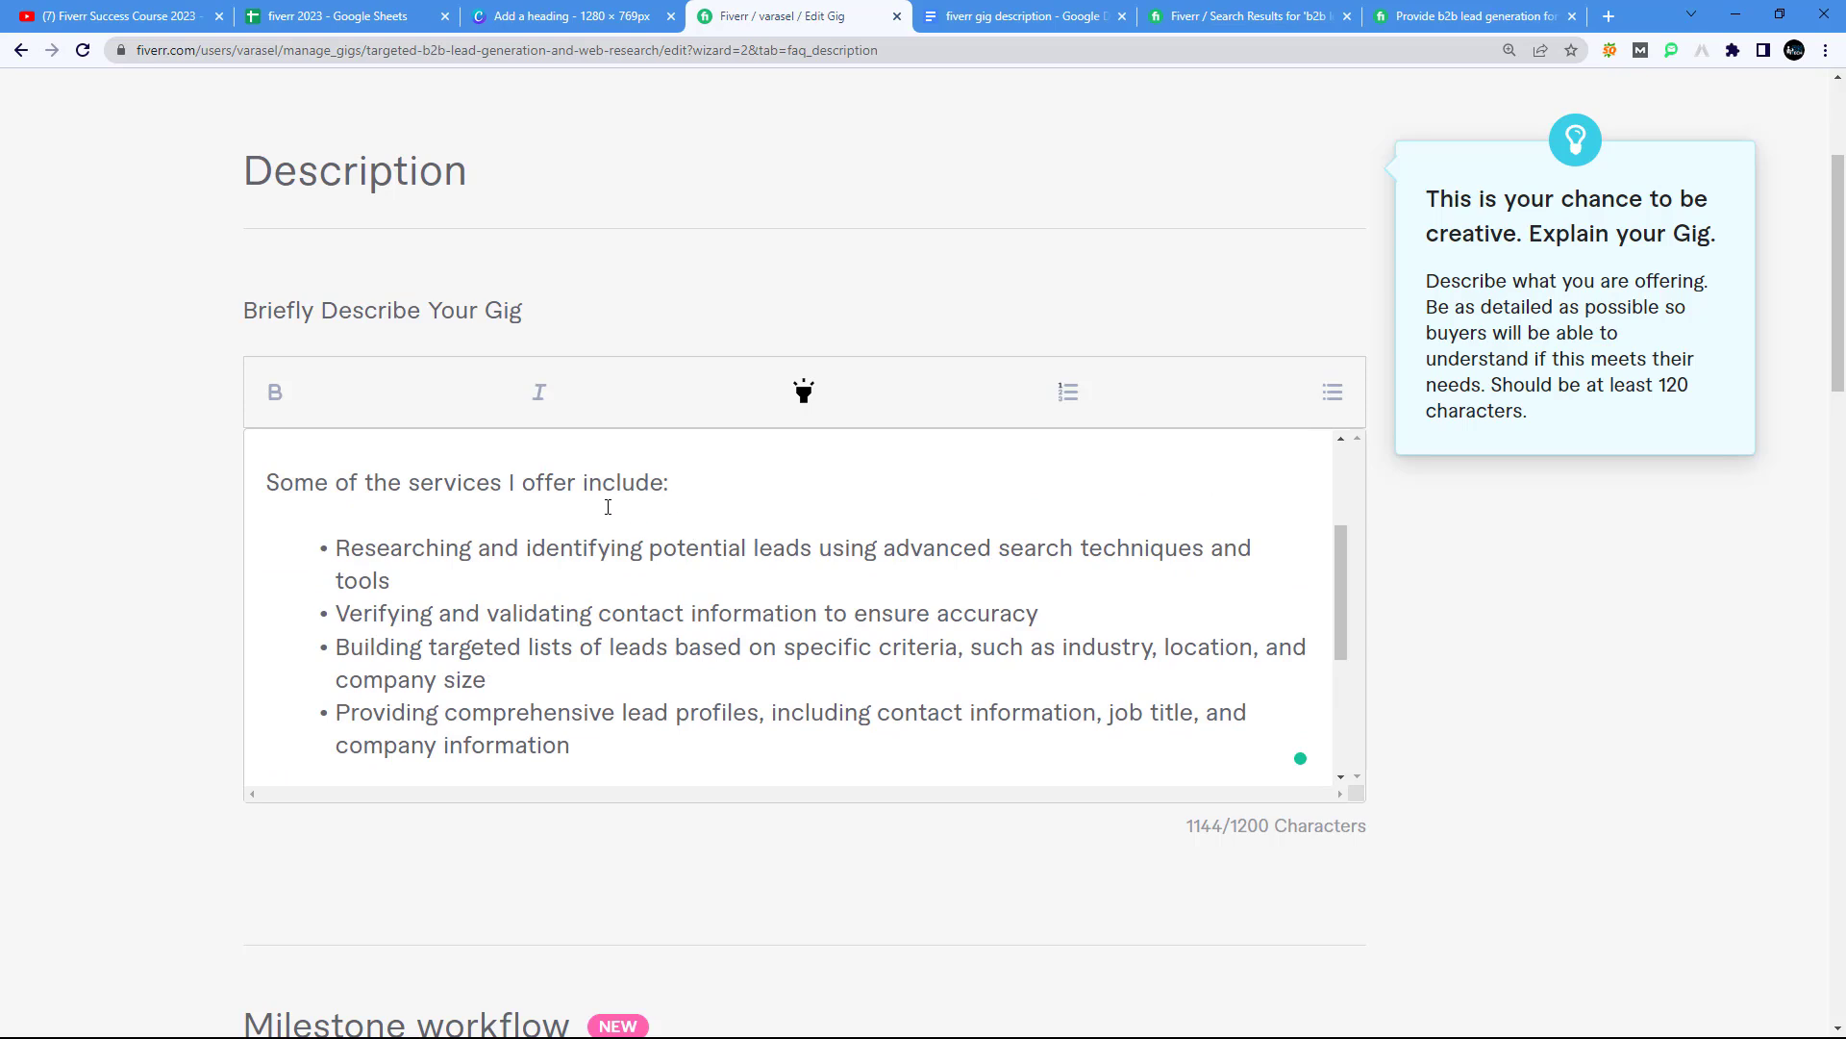
scroll(679, 494, down, 2)
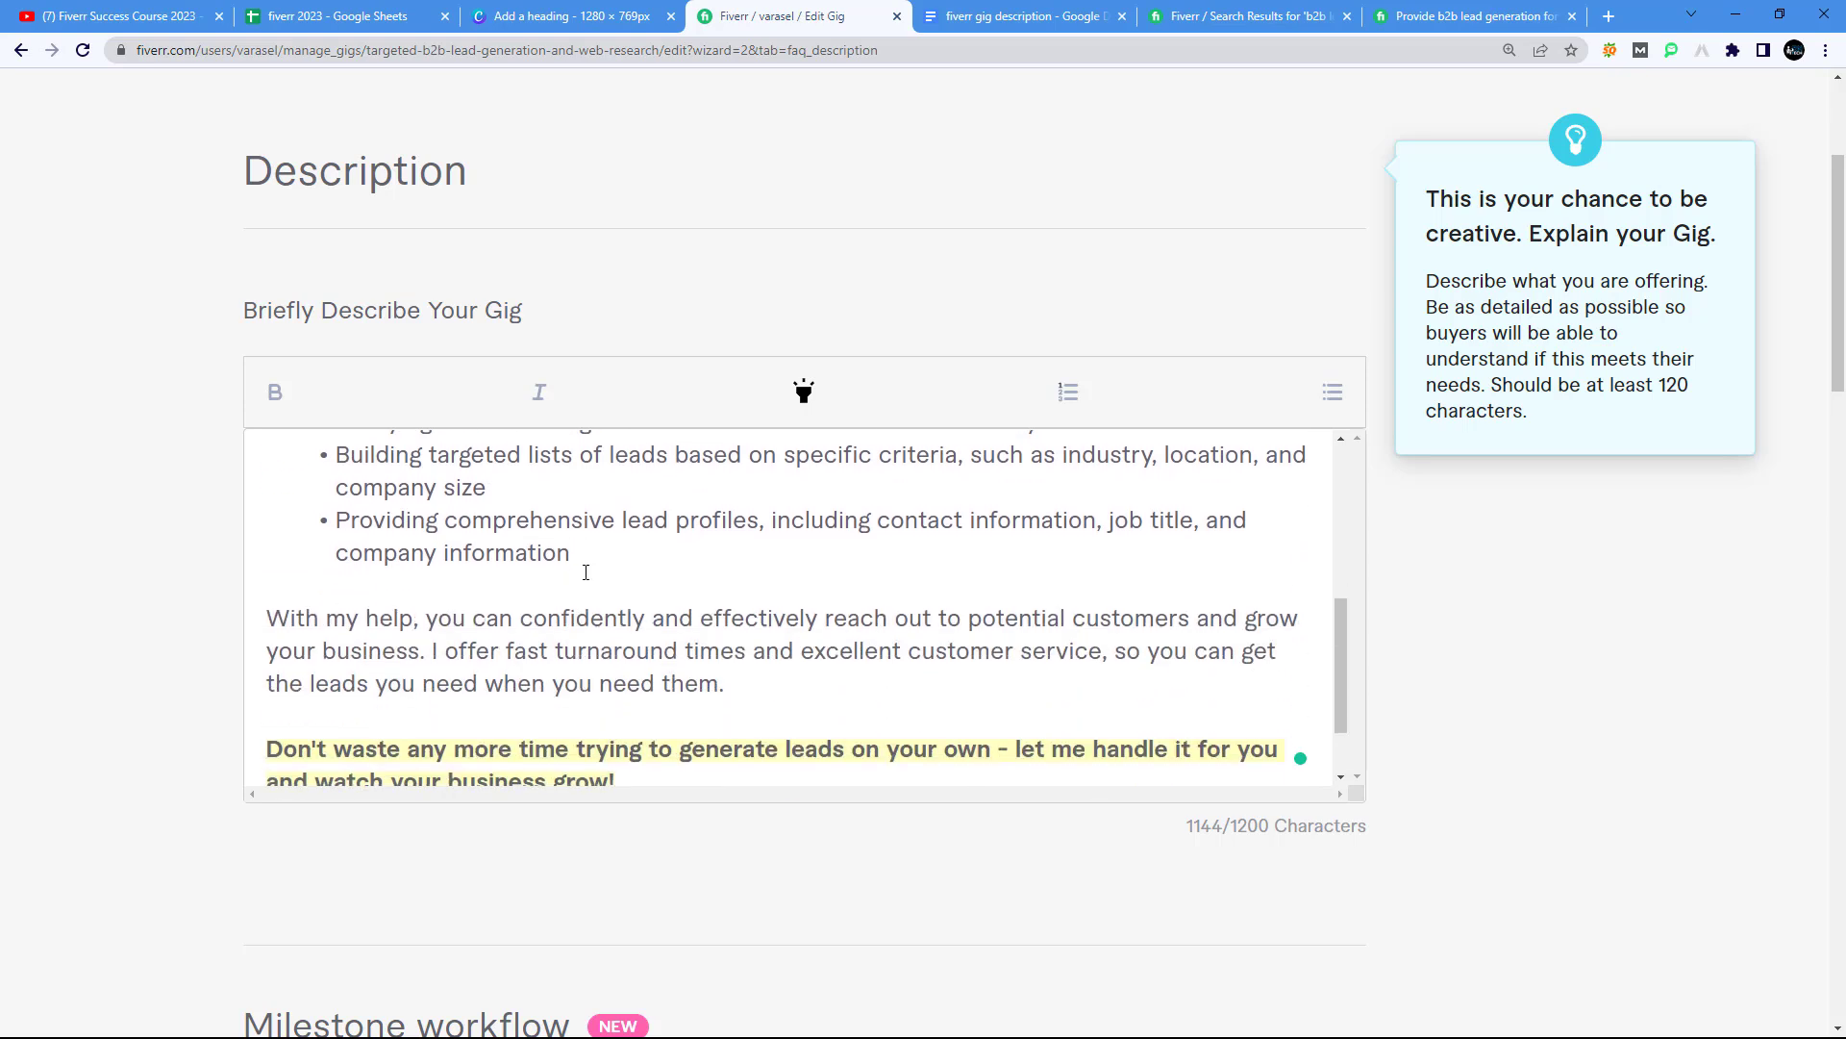
click(376, 19)
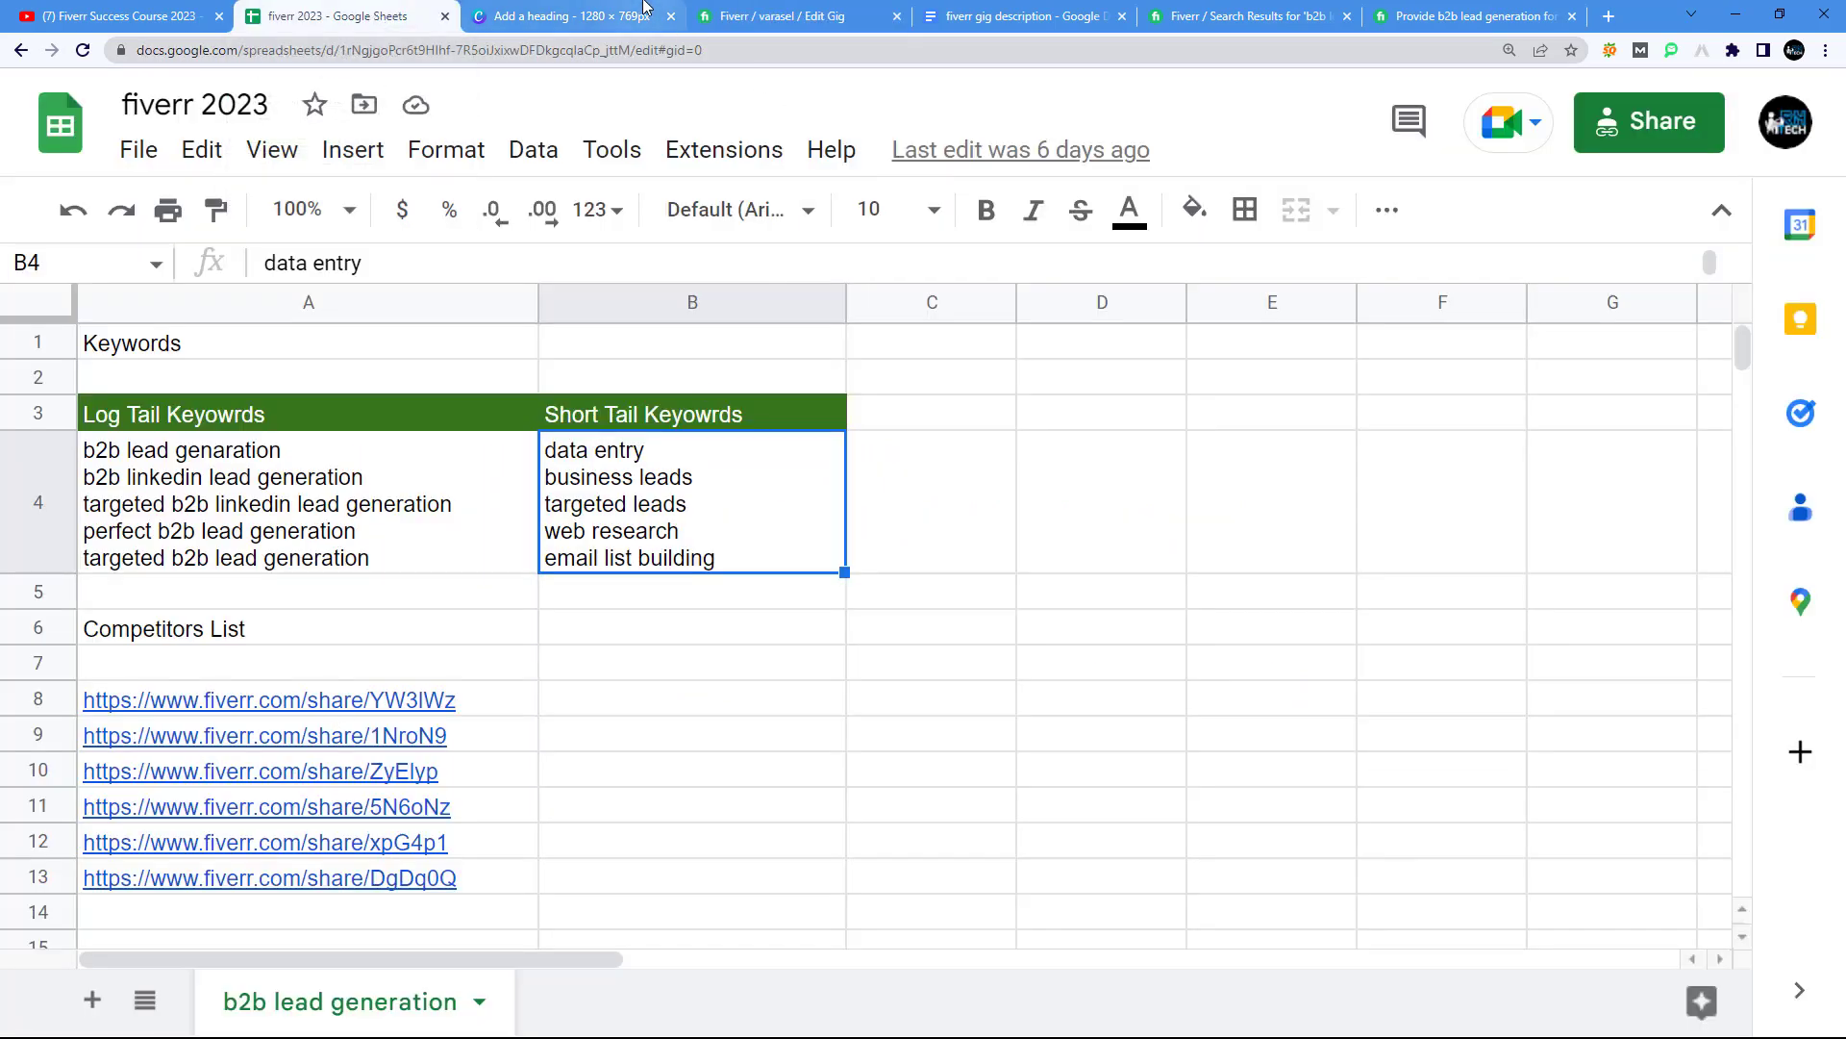
click(774, 15)
scroll(676, 590, up, 5)
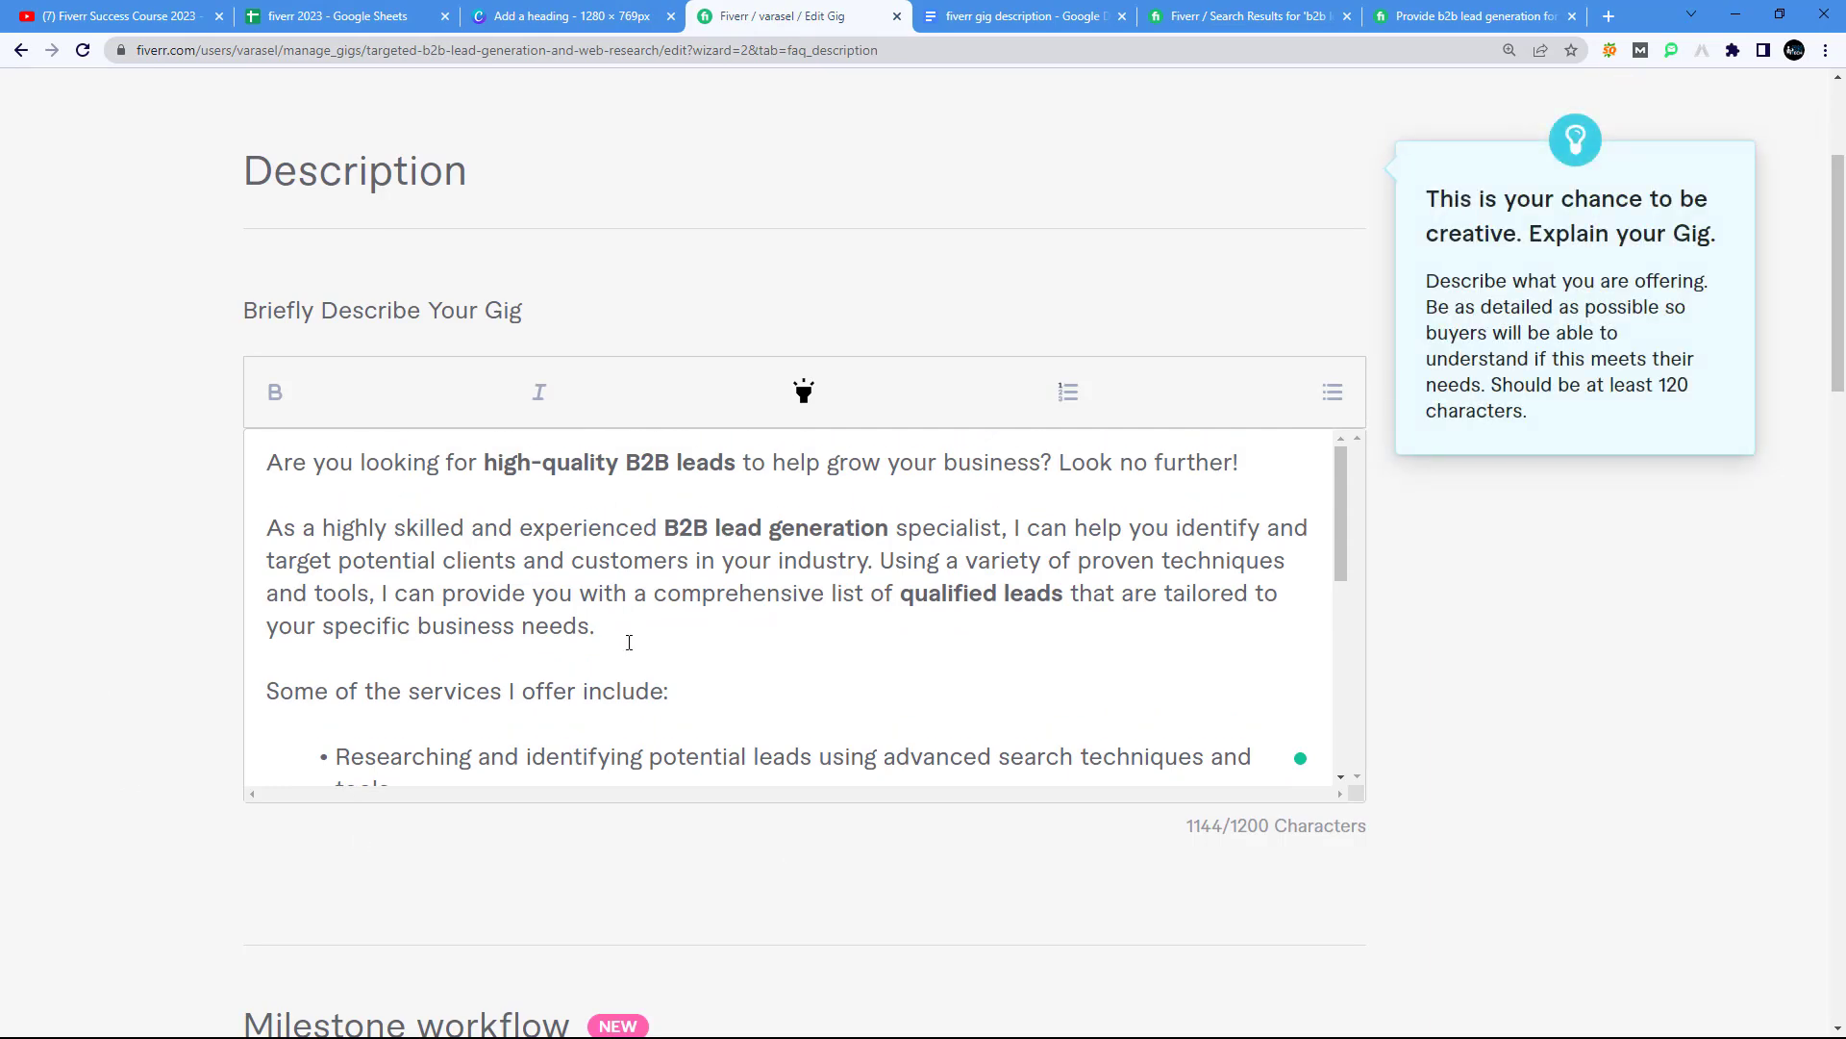
scroll(627, 642, down, 3)
scroll(629, 642, down, 2)
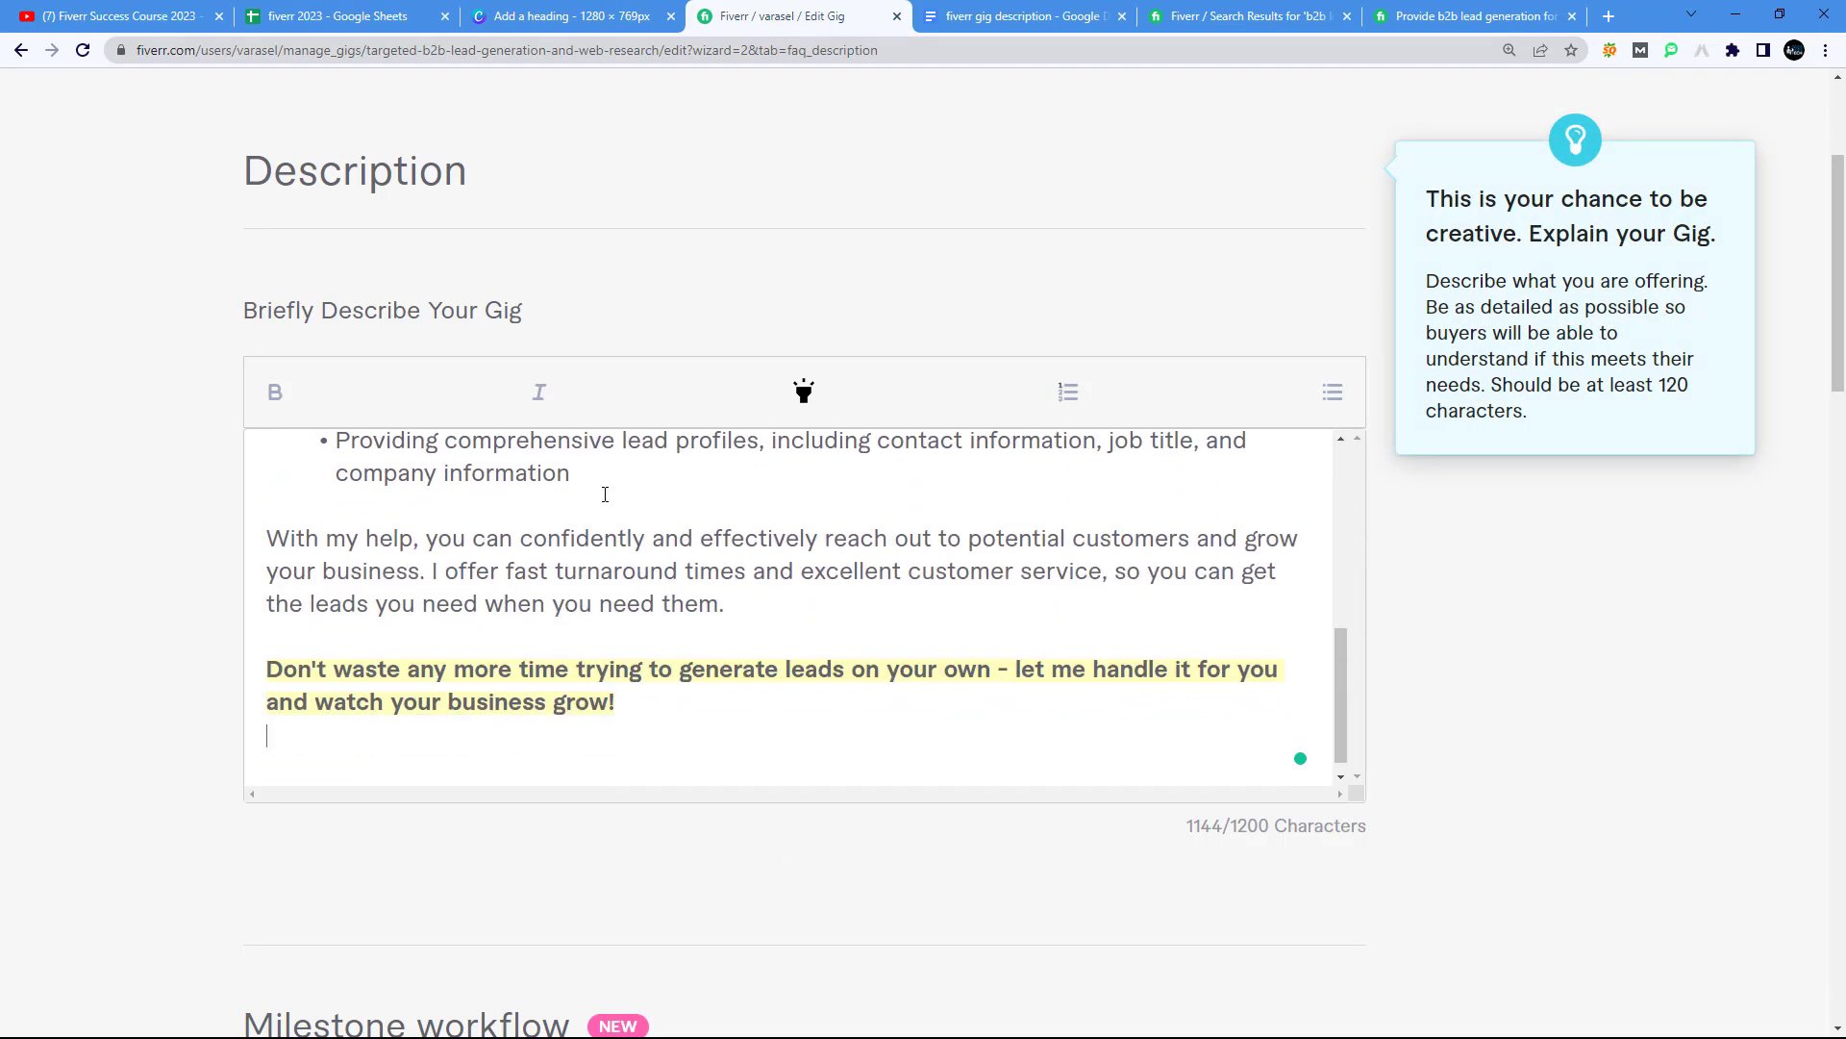
scroll(605, 478, up, 4)
scroll(601, 538, down, 1)
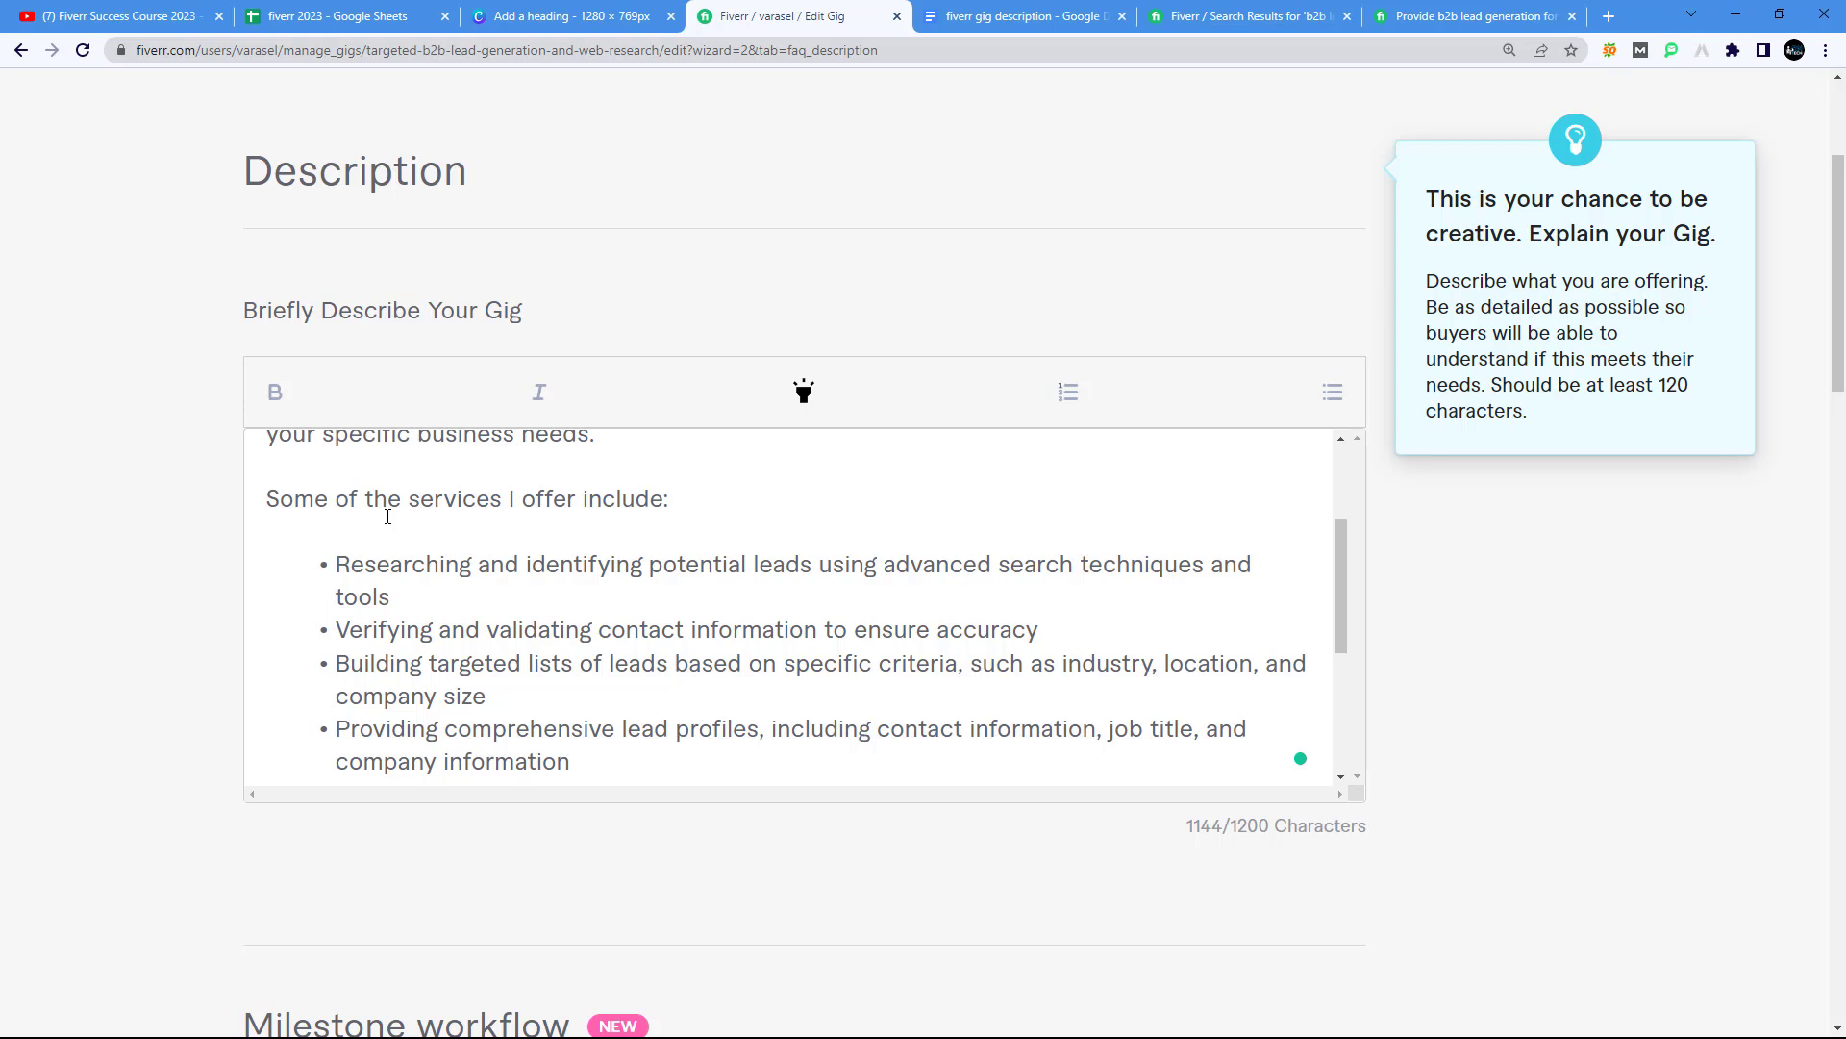
Step: Add a section "I will provide:" below the bulleted services, with "First name" and "last name" on separate lines
scroll(579, 511, down, 2)
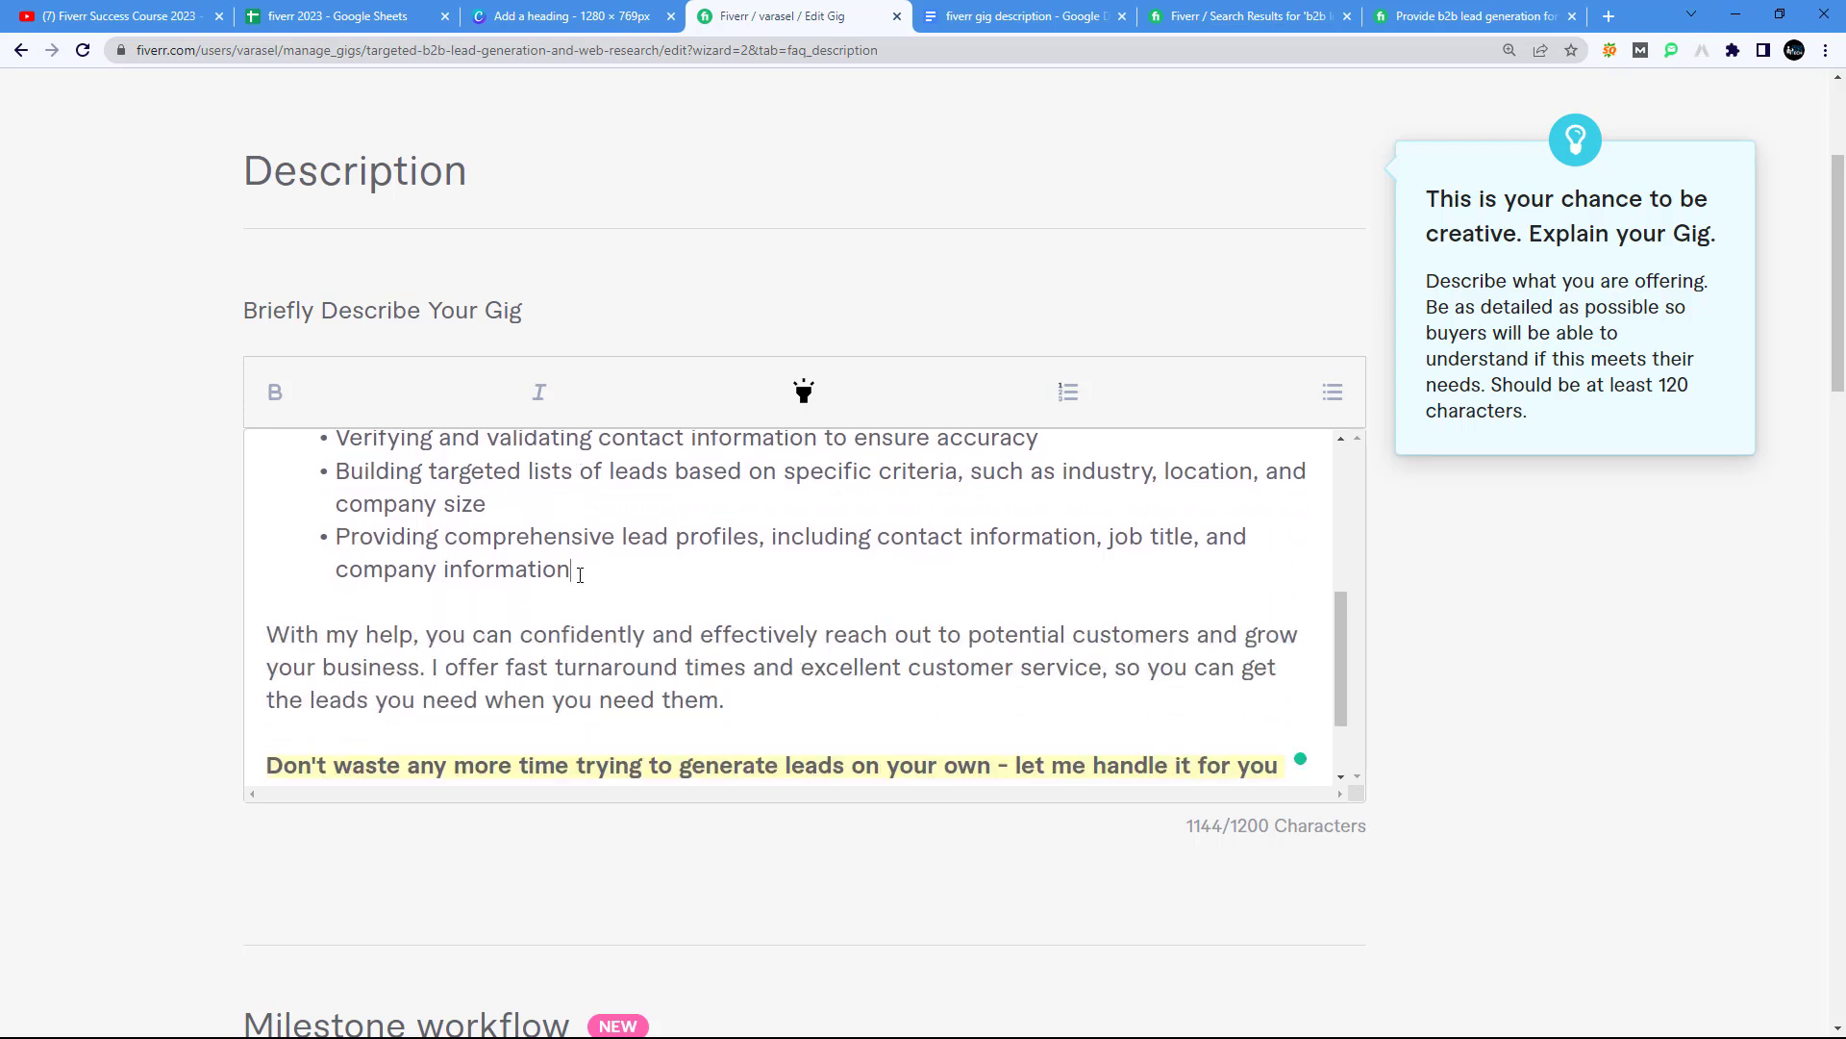
key(Return)
key(Return)
text(I will provide:)
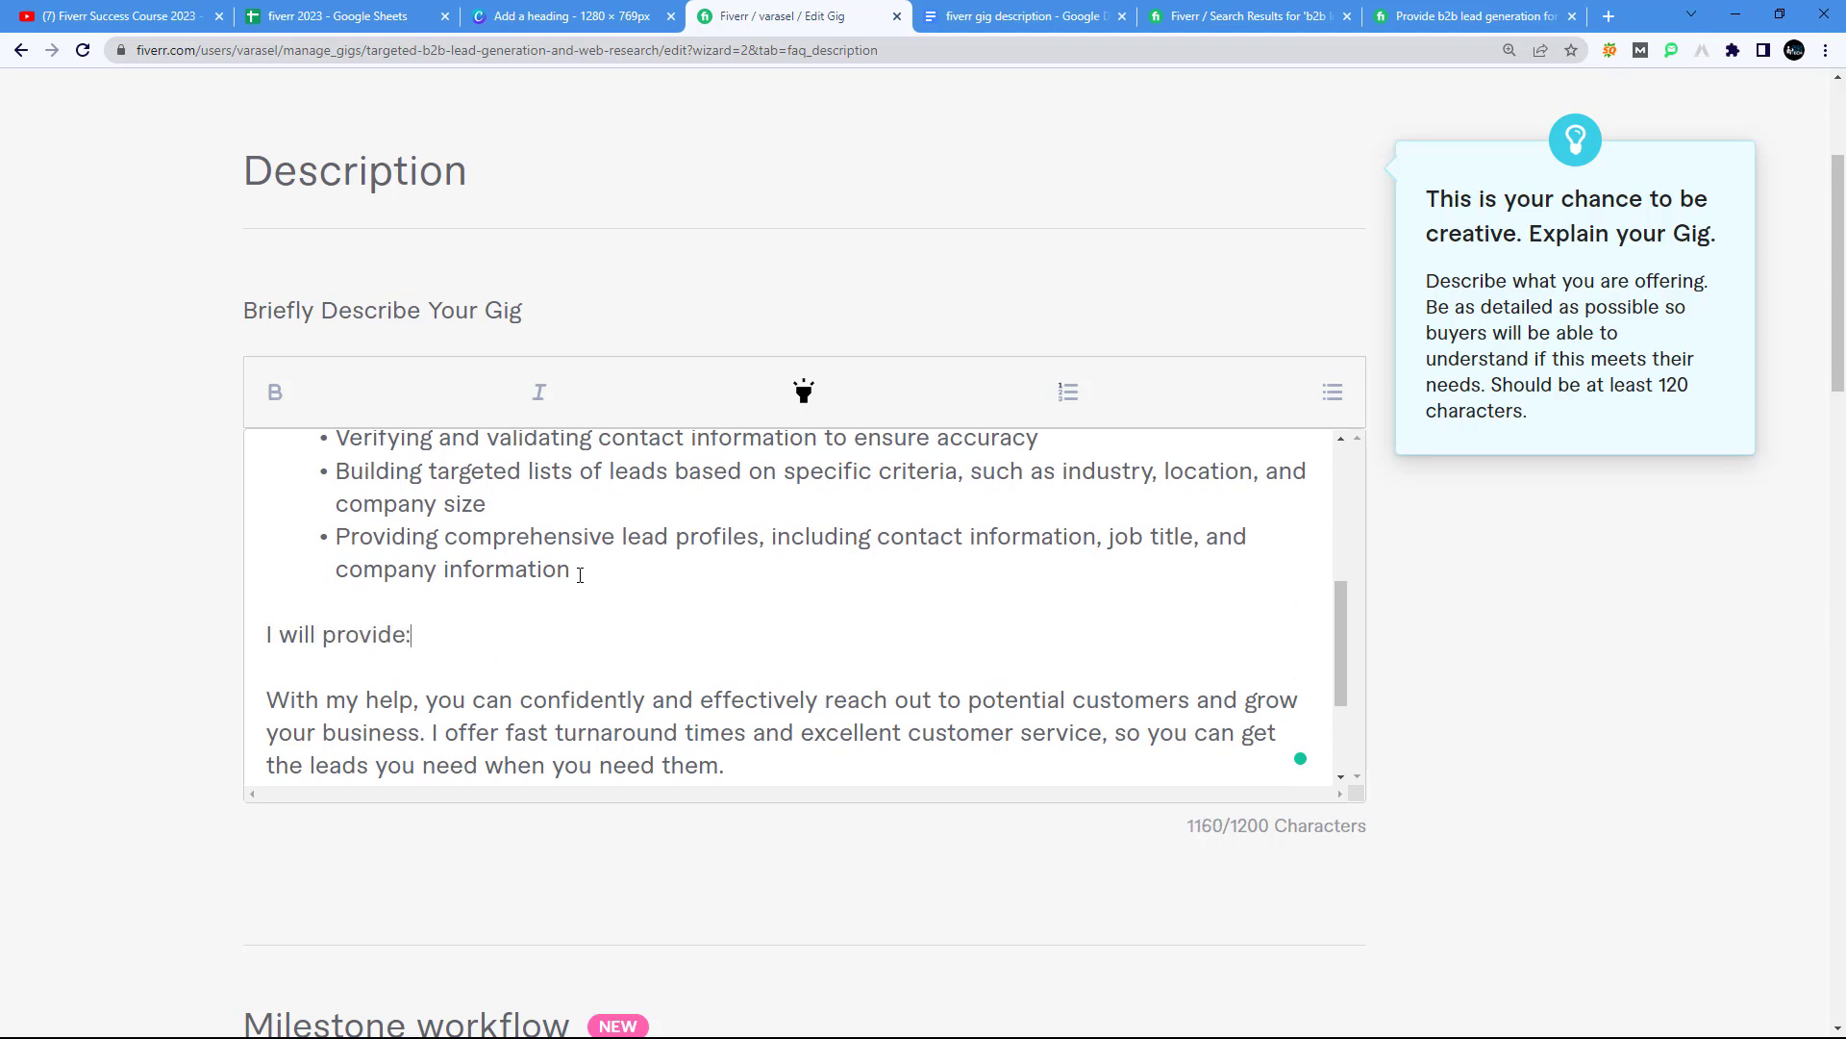
key(Return)
text(Fi)
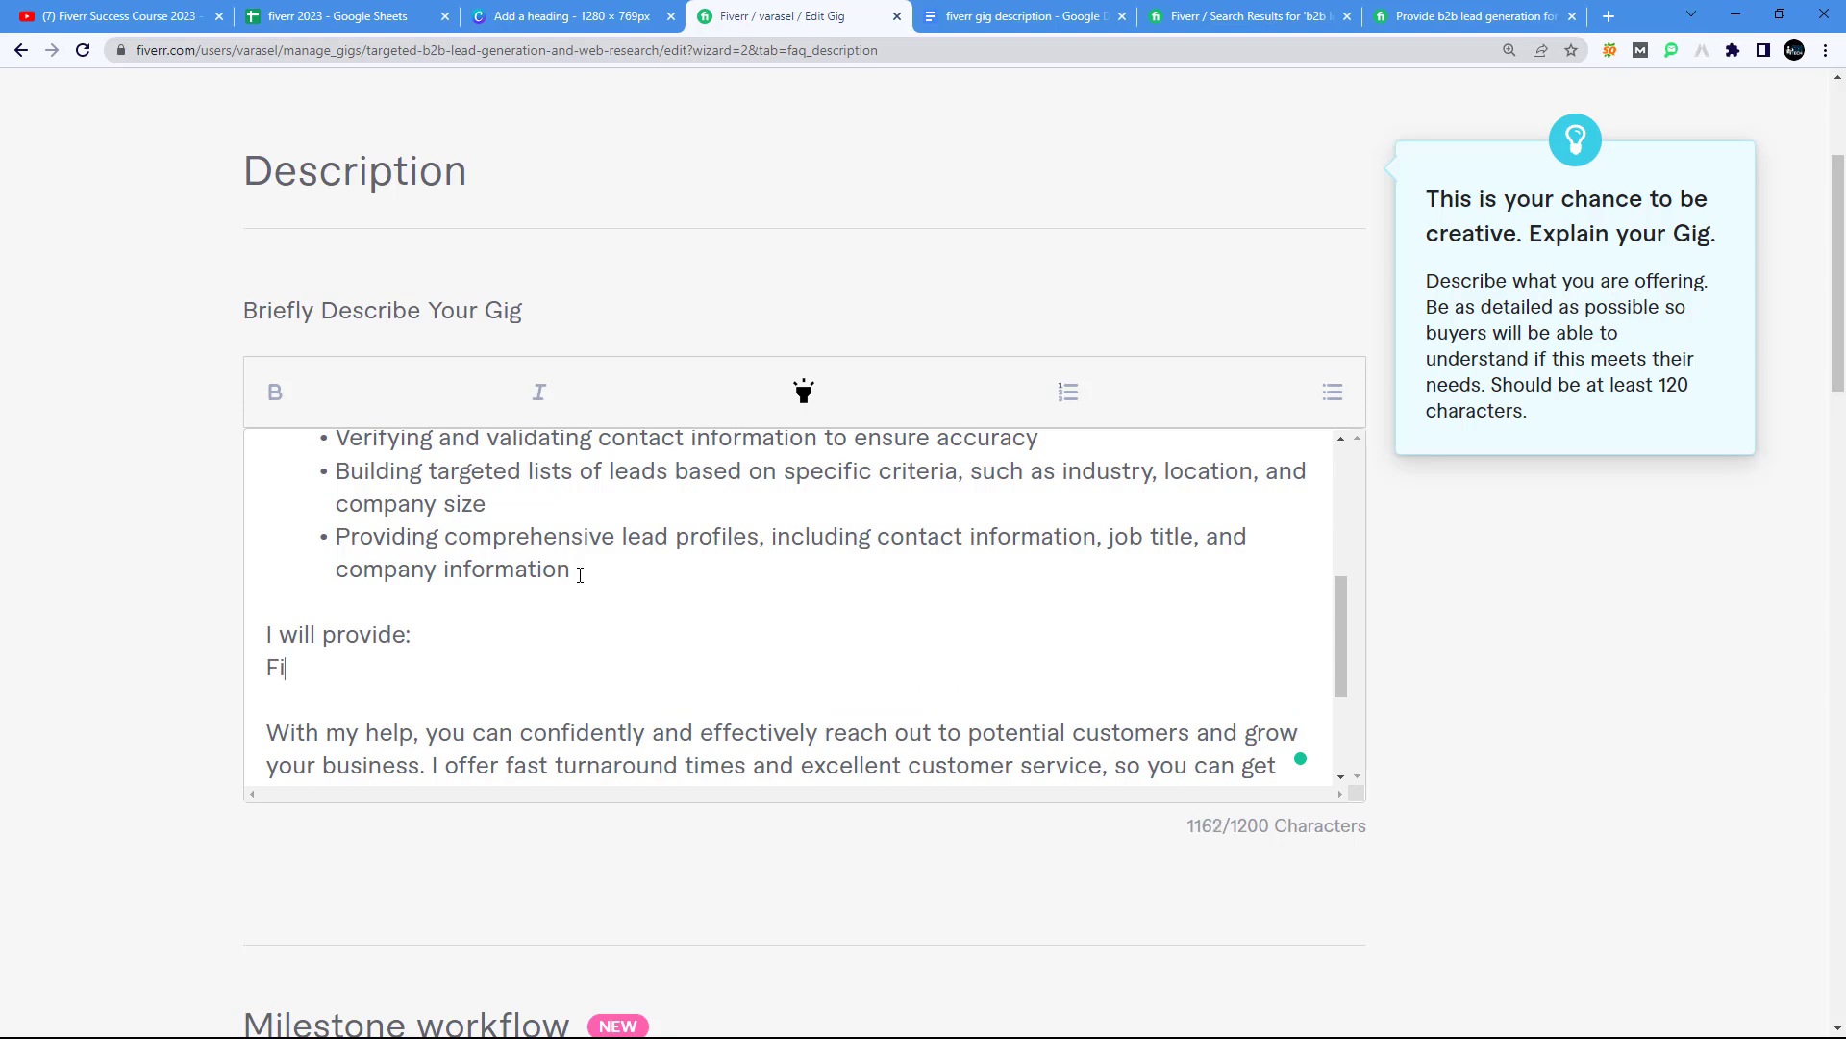
text(rst name)
key(Return)
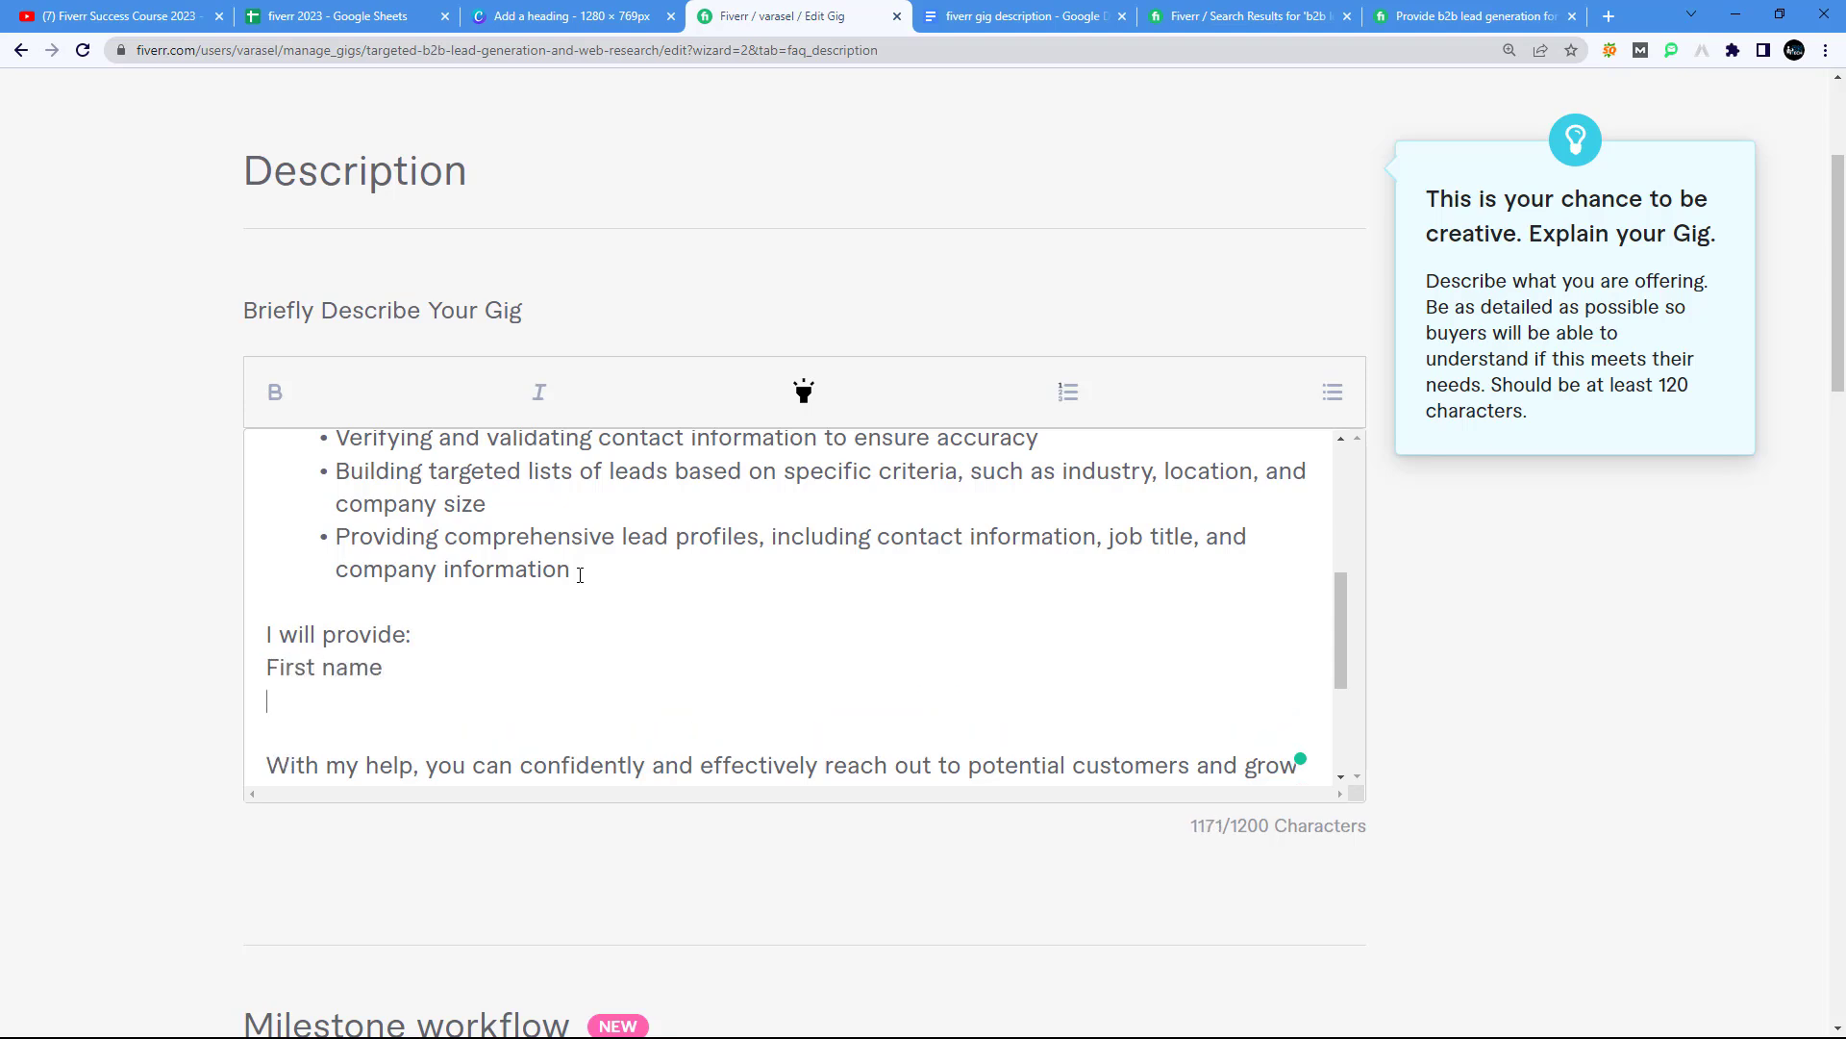
text(last name)
key(Return)
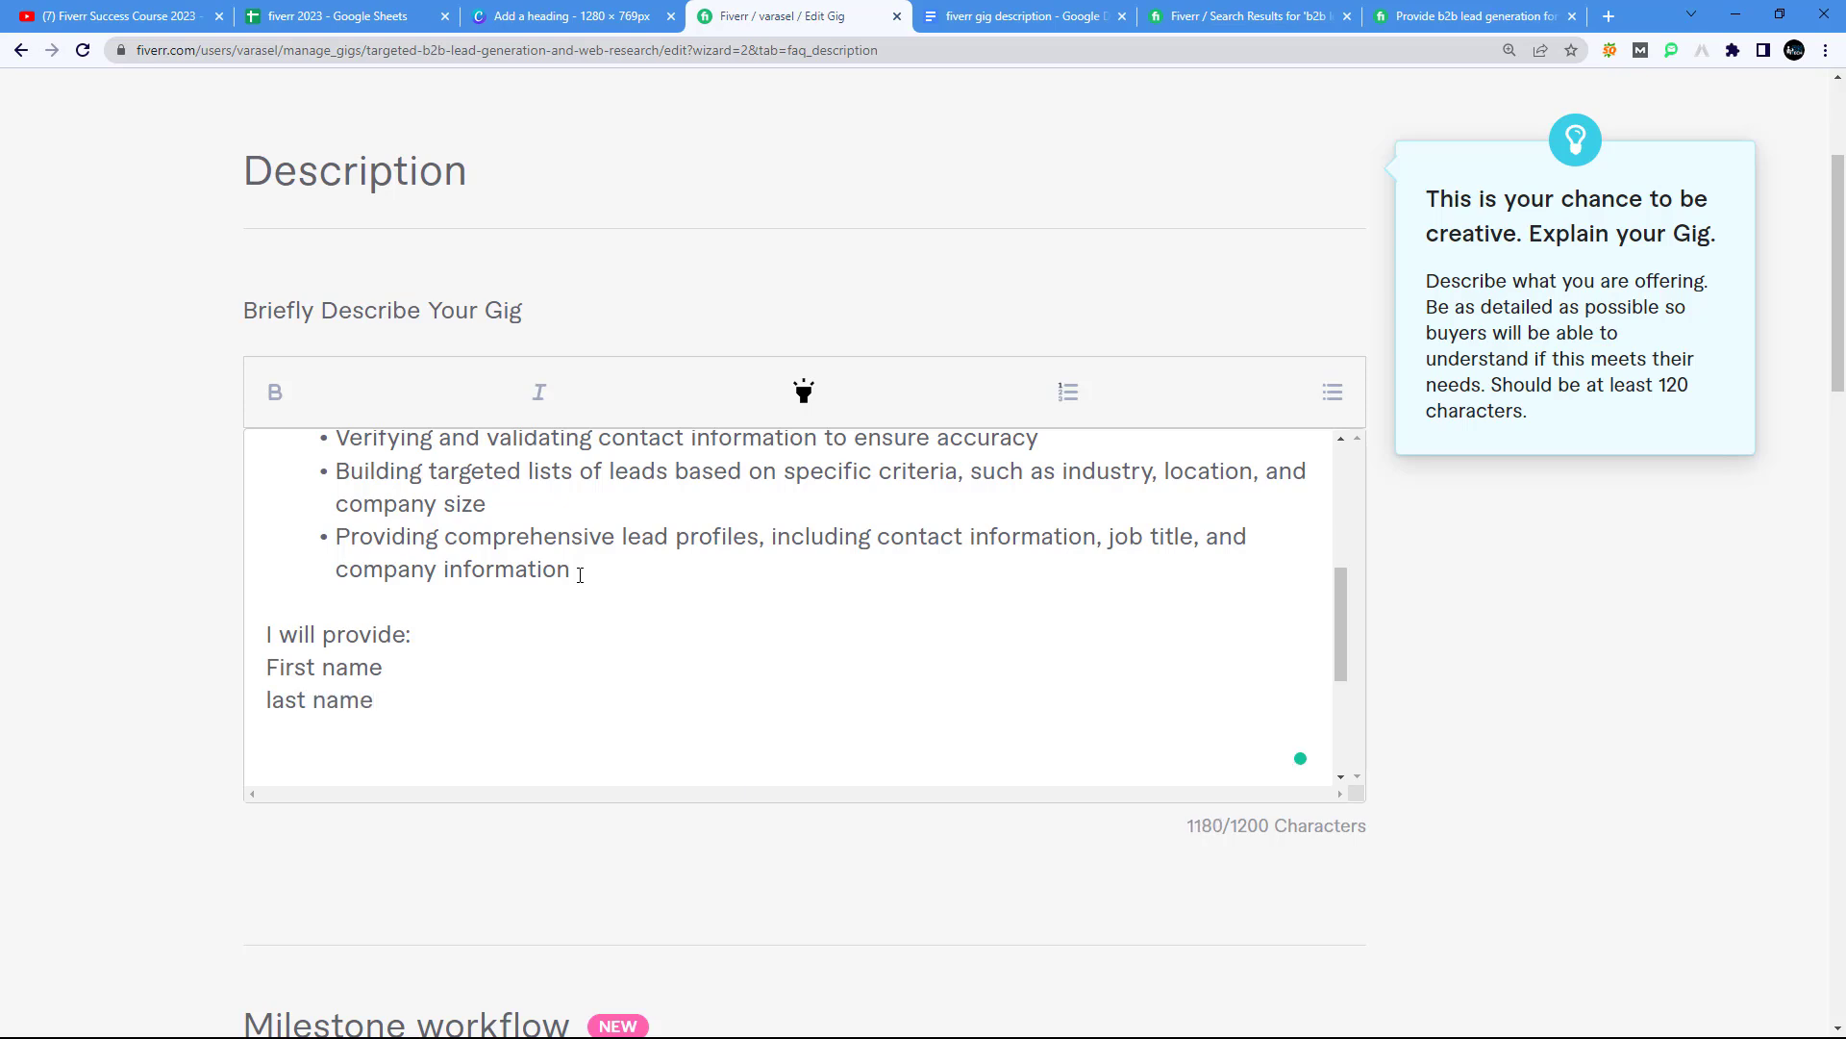
Step: Add a third line "Busin" under "I will provide:" and remove the stray letter from "With" in the following paragraph
text(Business)
key(BackSpace)
key(BackSpace)
key(BackSpace)
key(Down)
key(Down)
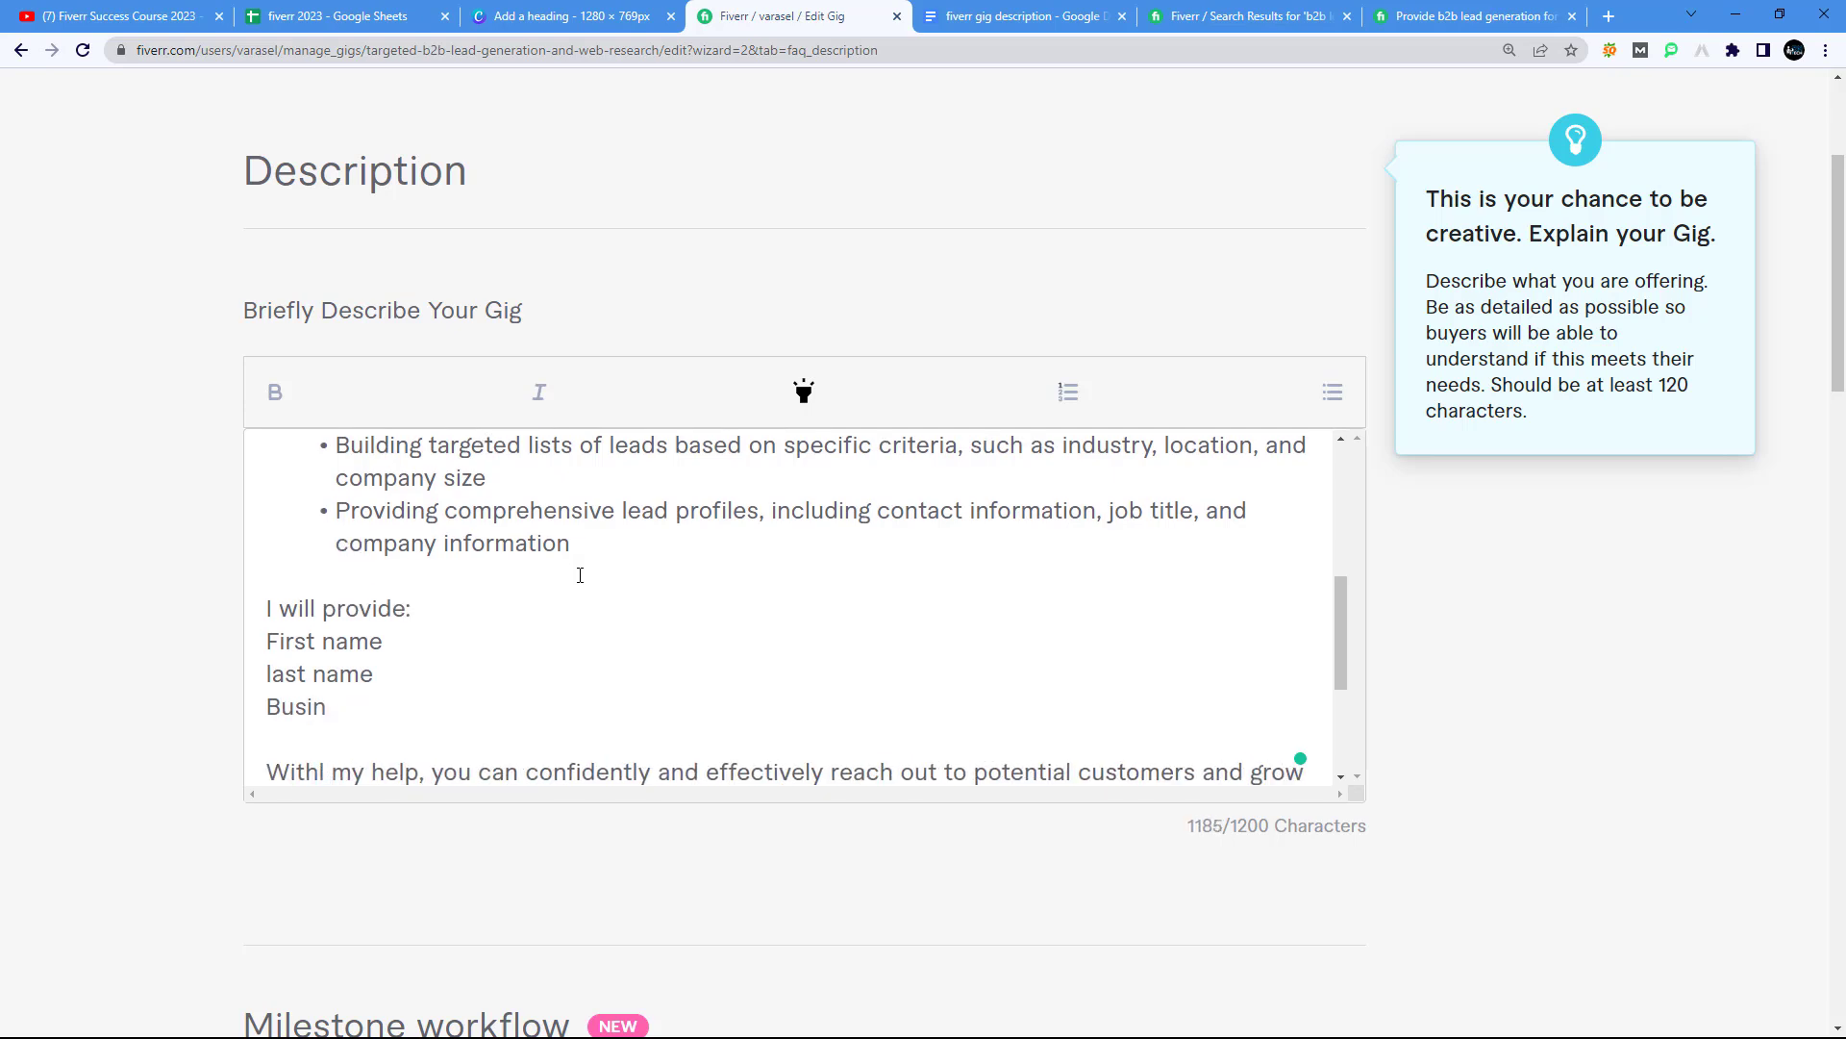
key(BackSpace)
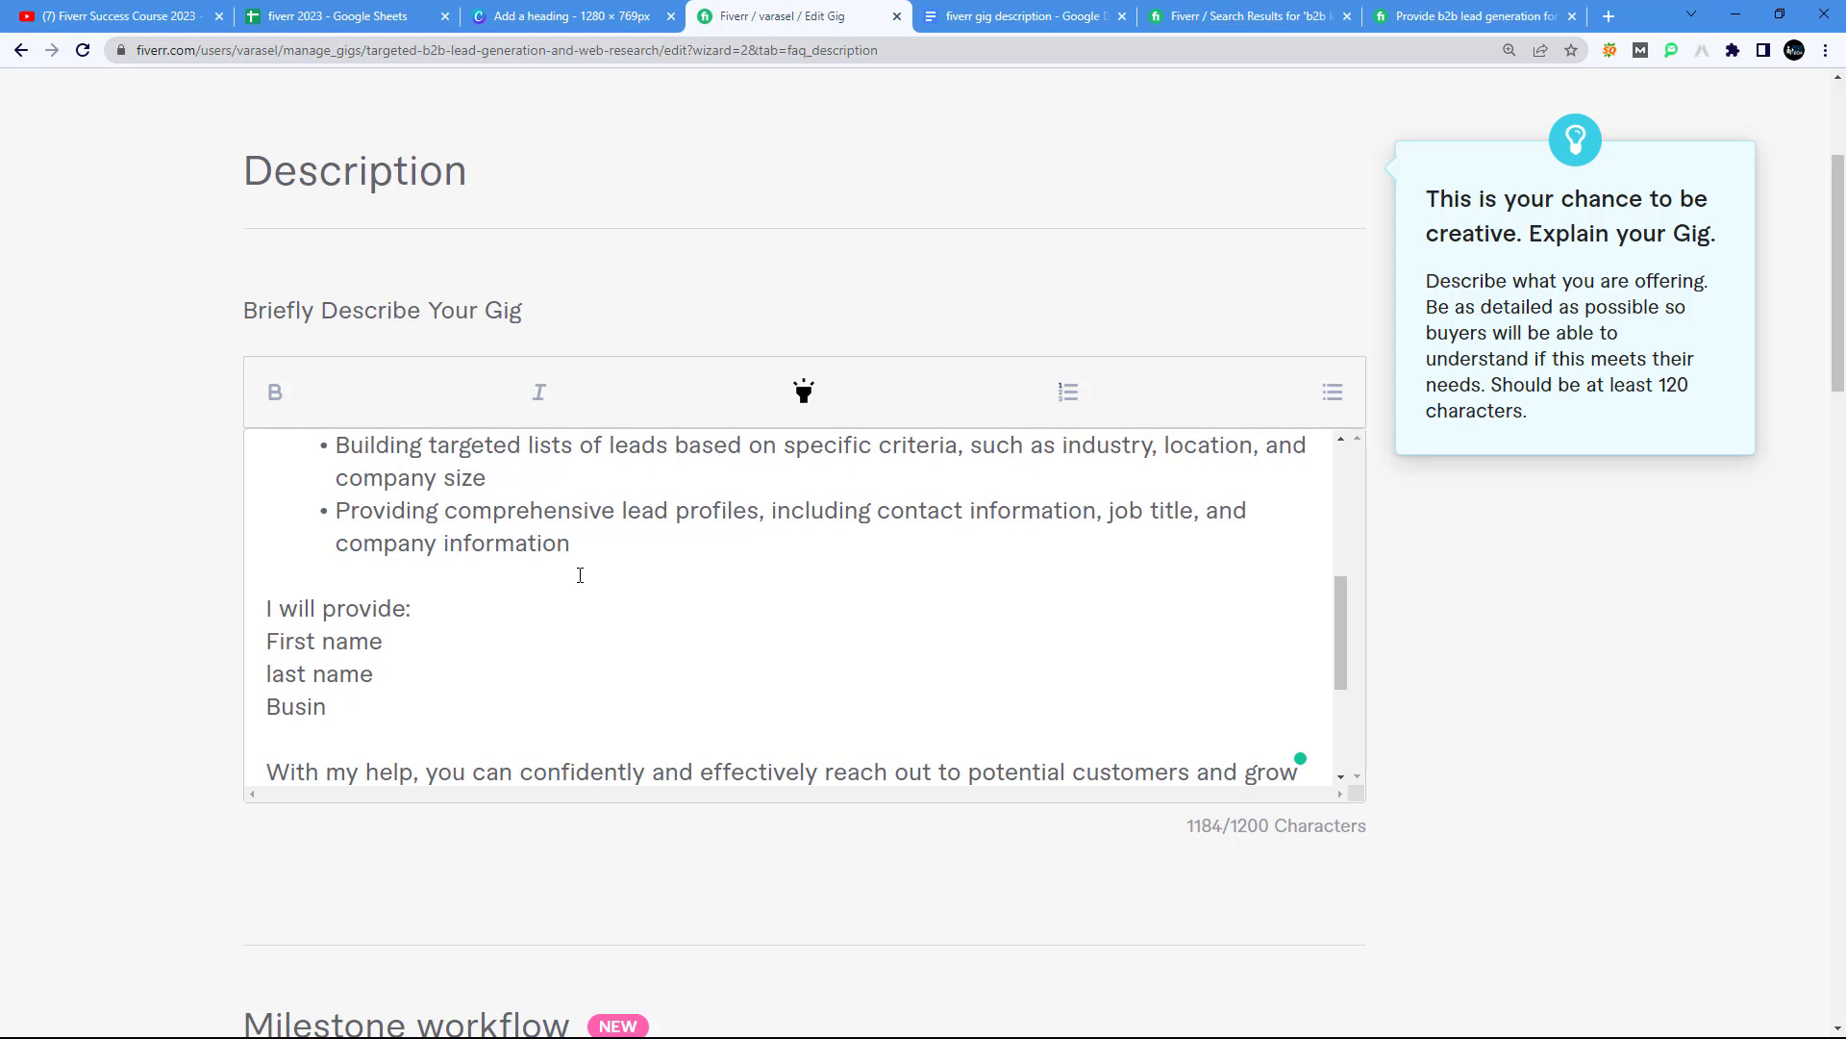
text(ess)
key(ctrl+z)
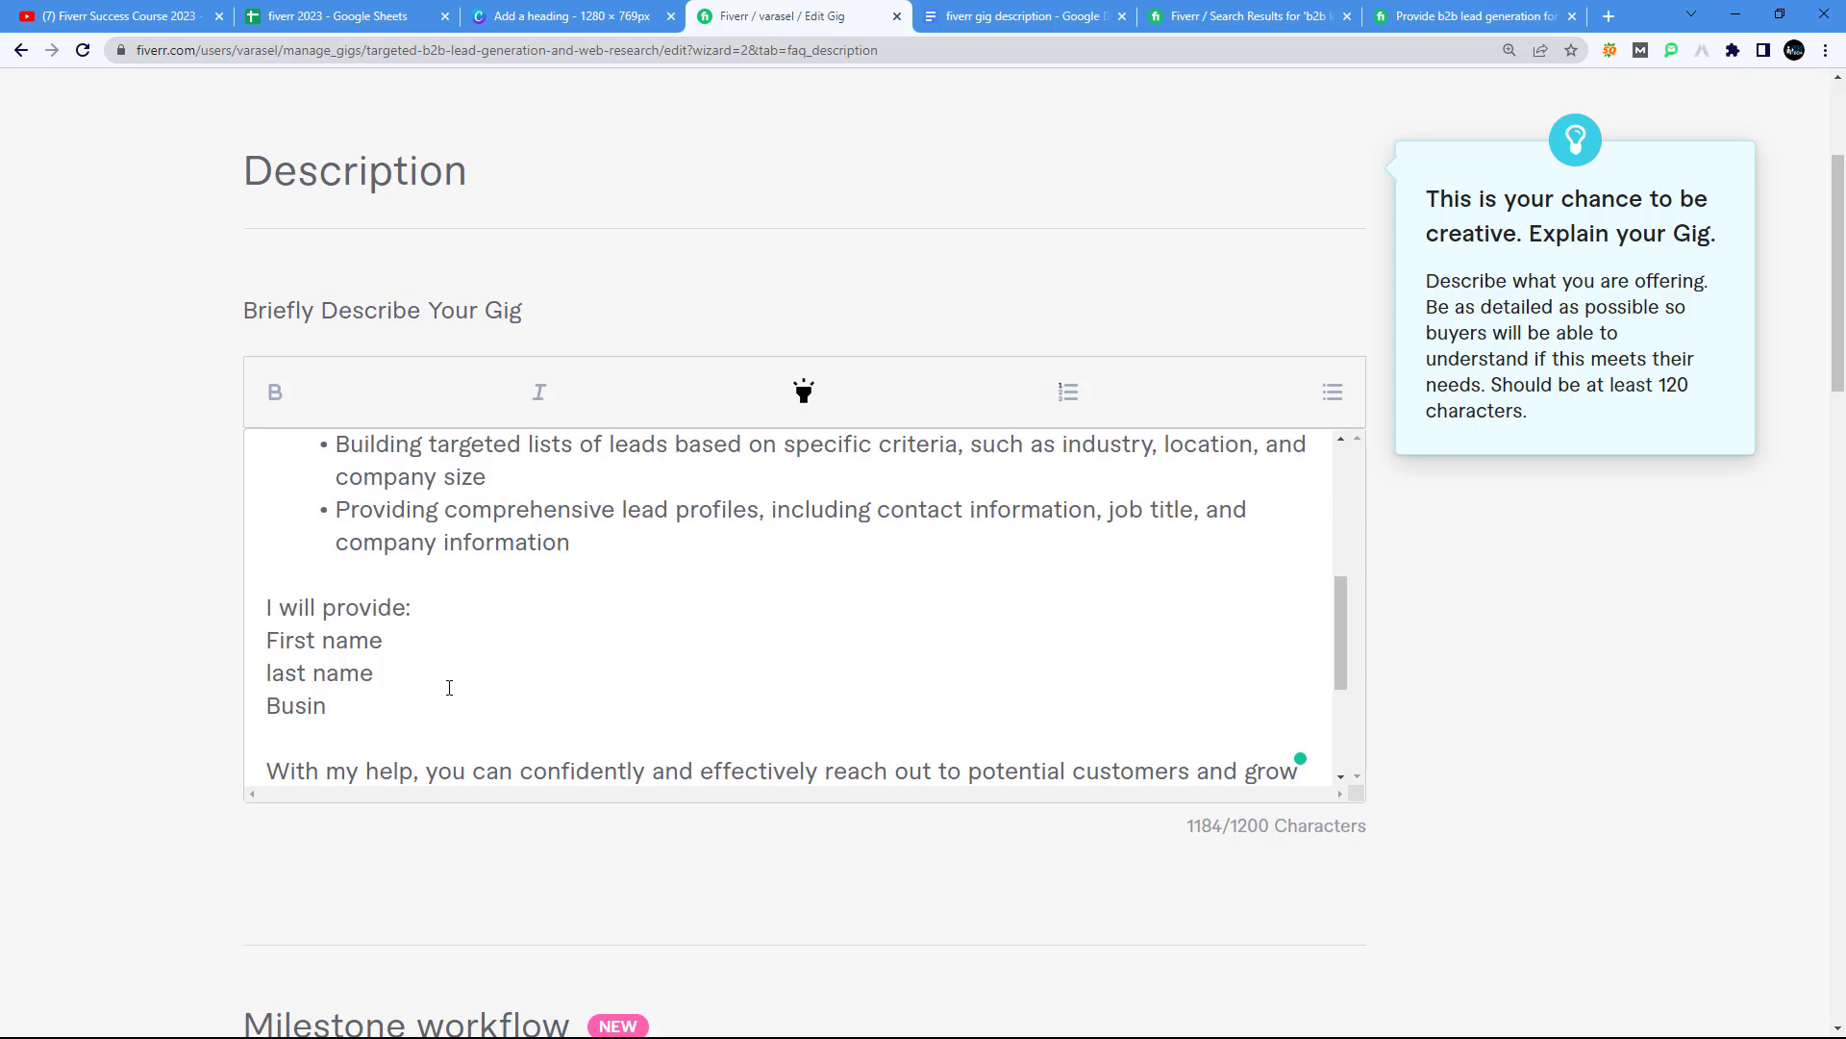
Step: Check the description's character count and delete the "I will provide:" section with its three lines
scroll(449, 687, down, 1)
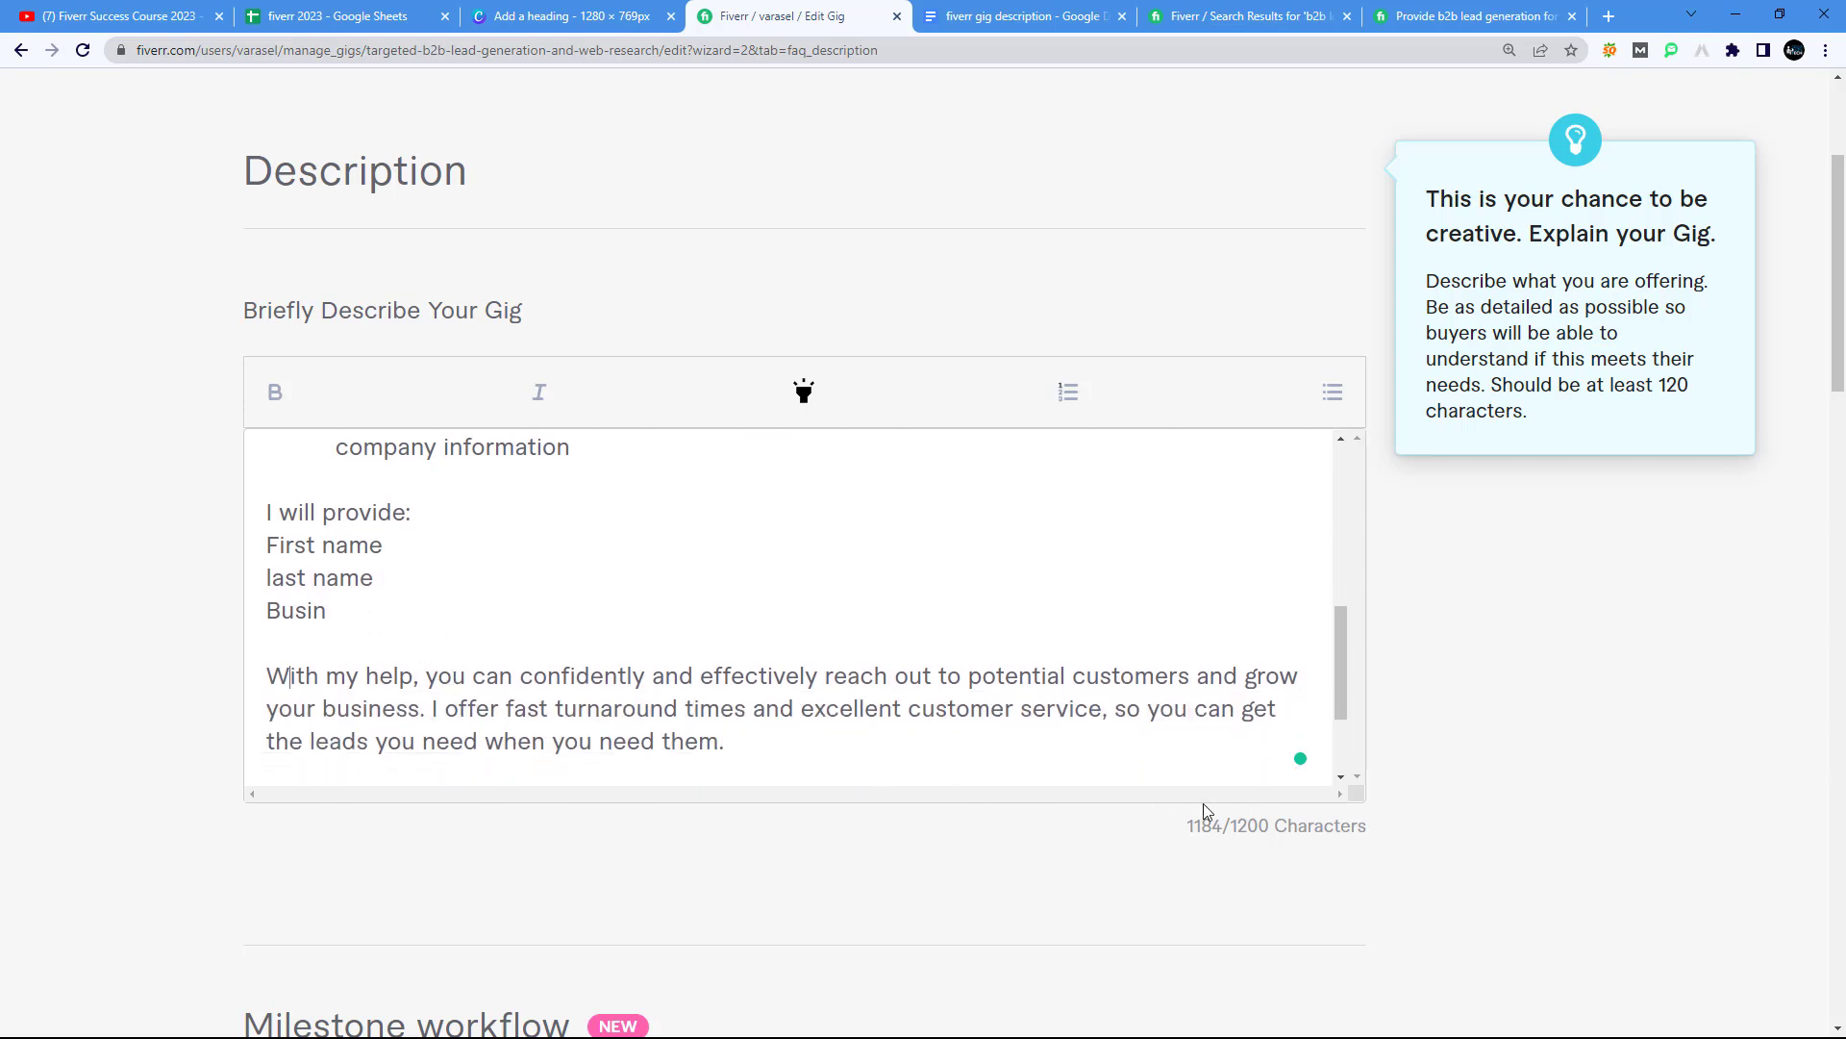
drag(1193, 825, 1242, 825)
scroll(403, 602, up, 2)
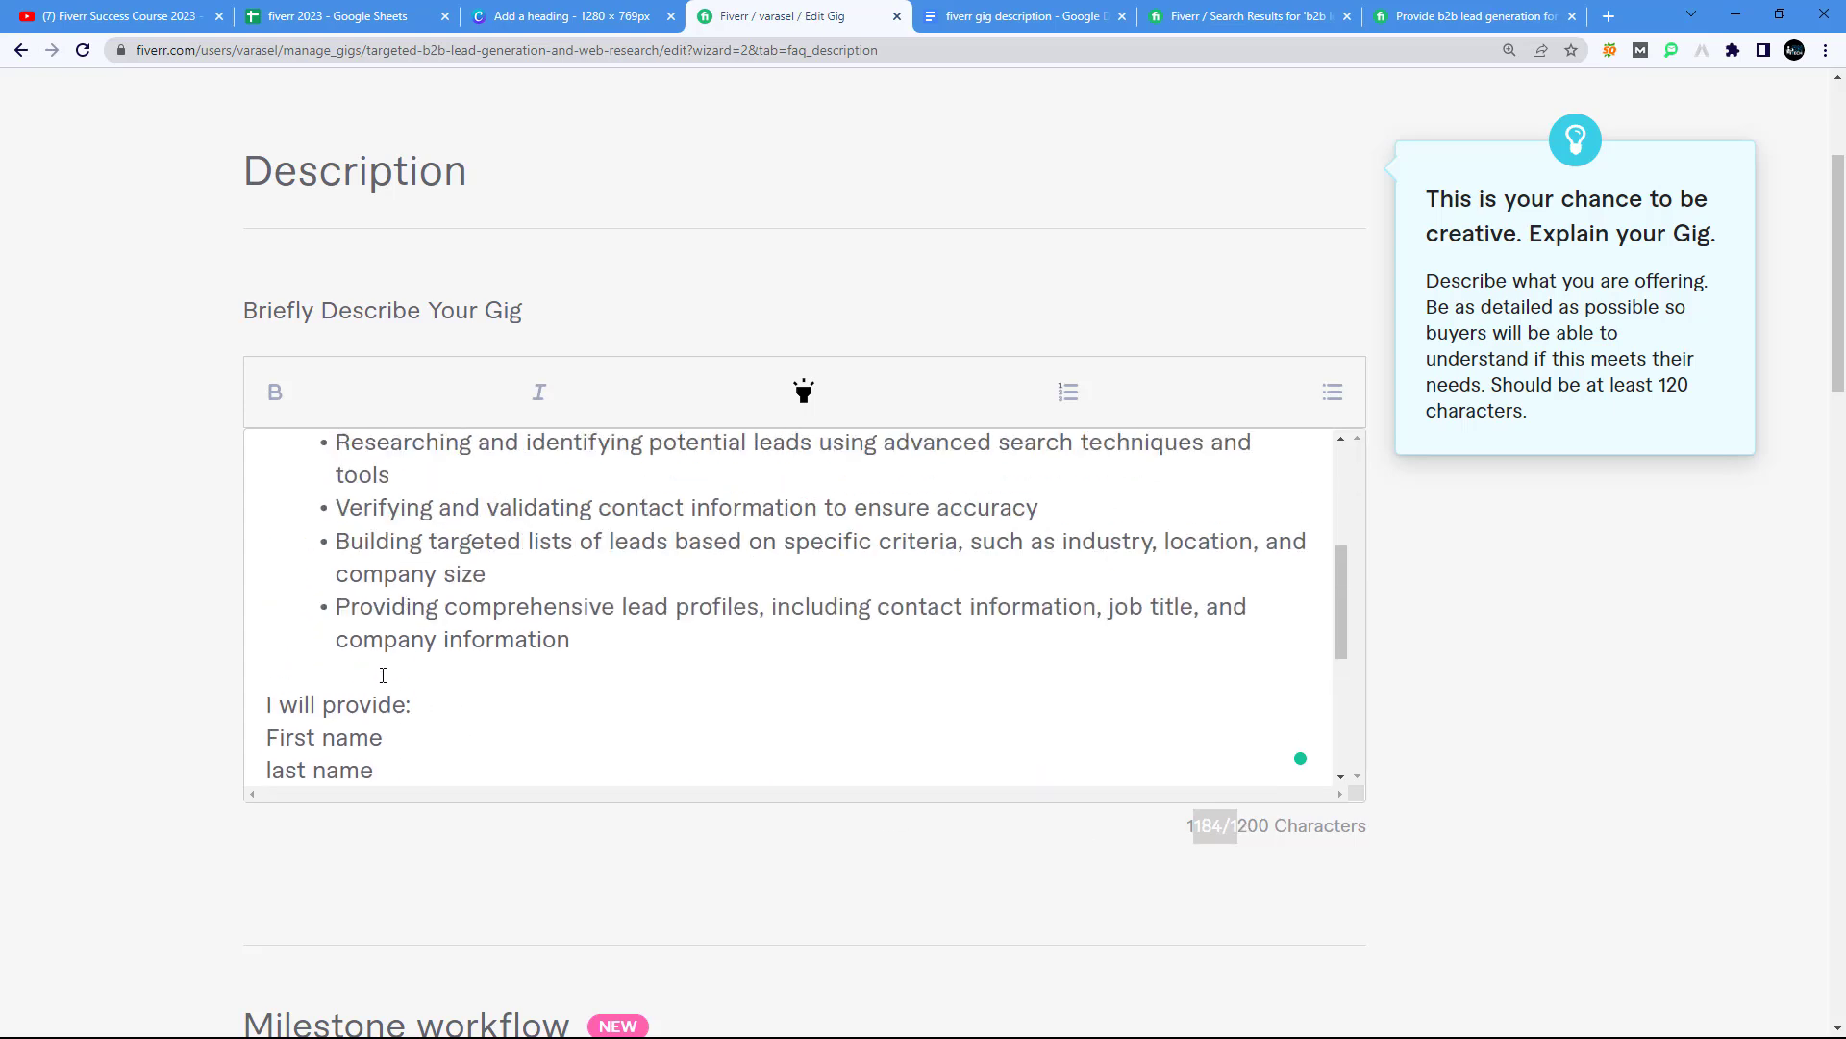
scroll(381, 673, down, 2)
scroll(382, 676, up, 3)
scroll(404, 594, up, 2)
scroll(424, 571, down, 5)
drag(440, 639, 243, 555)
key(BackSpace)
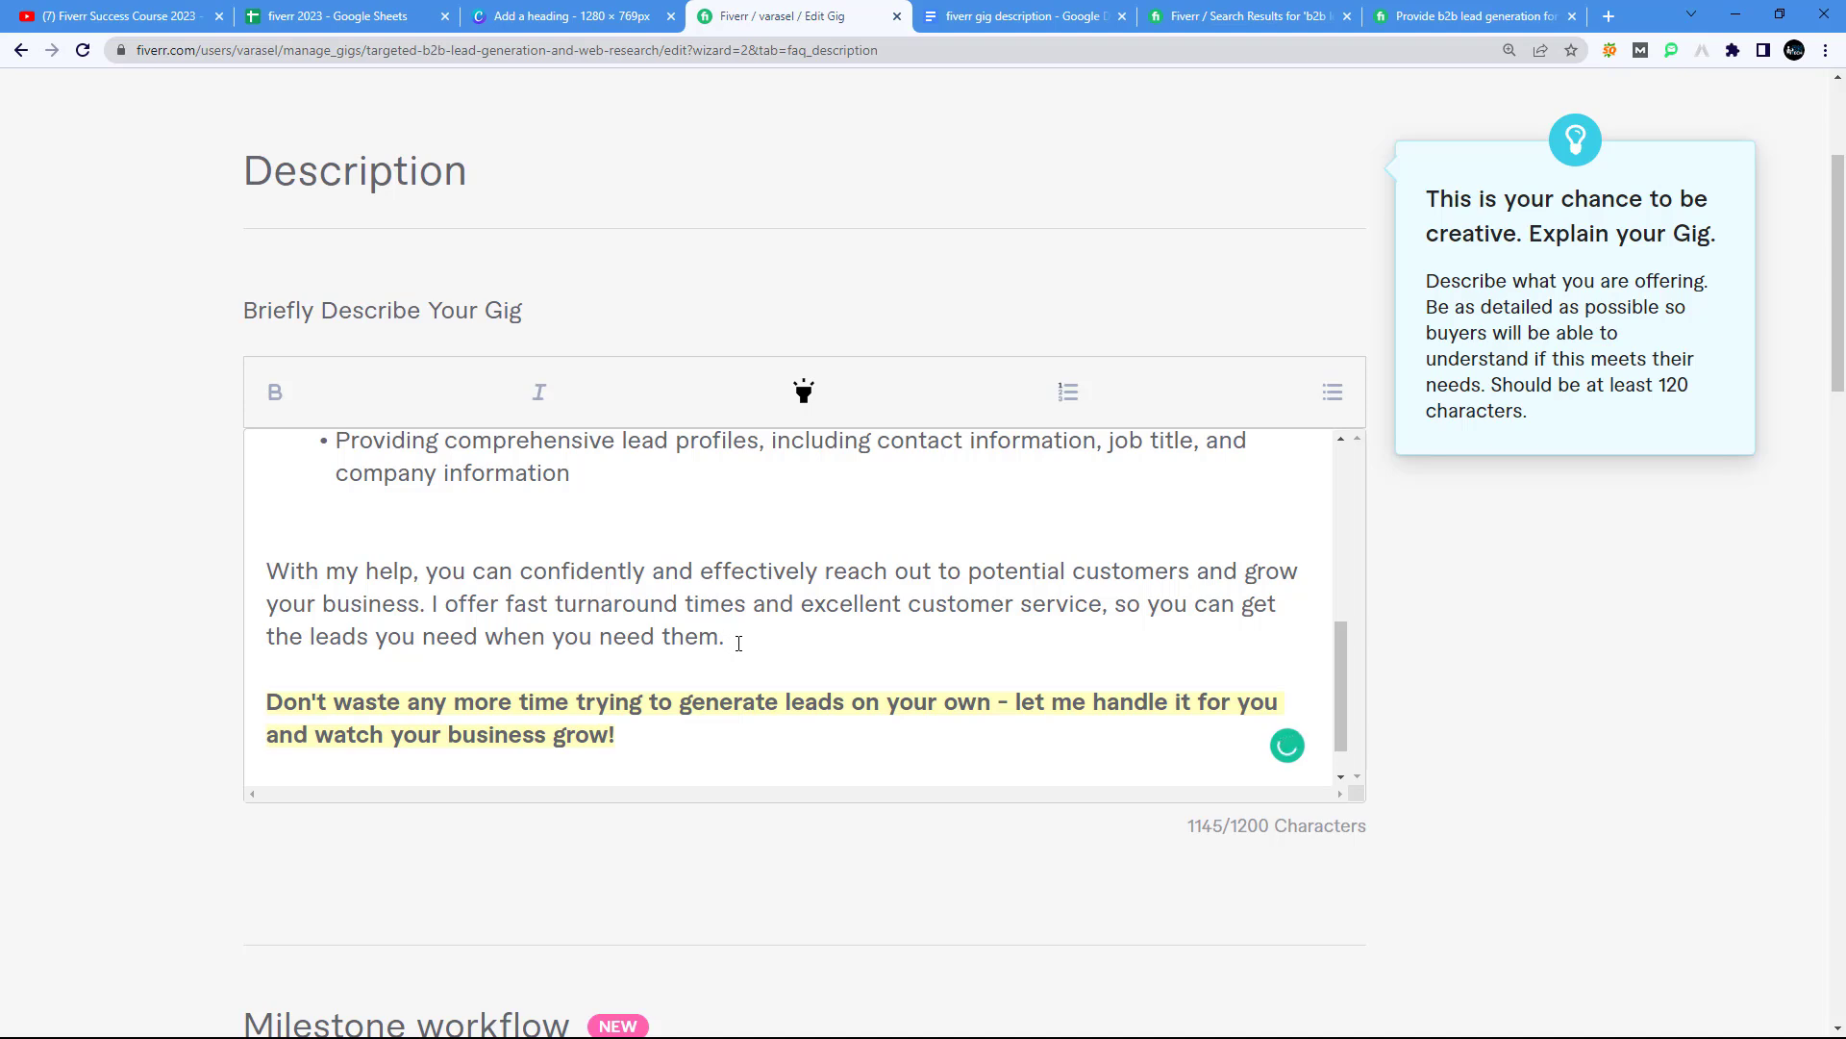
Step: Look over the Milestone workflow and Frequently Asked Questions sections below the gig description
scroll(651, 771, down, 4)
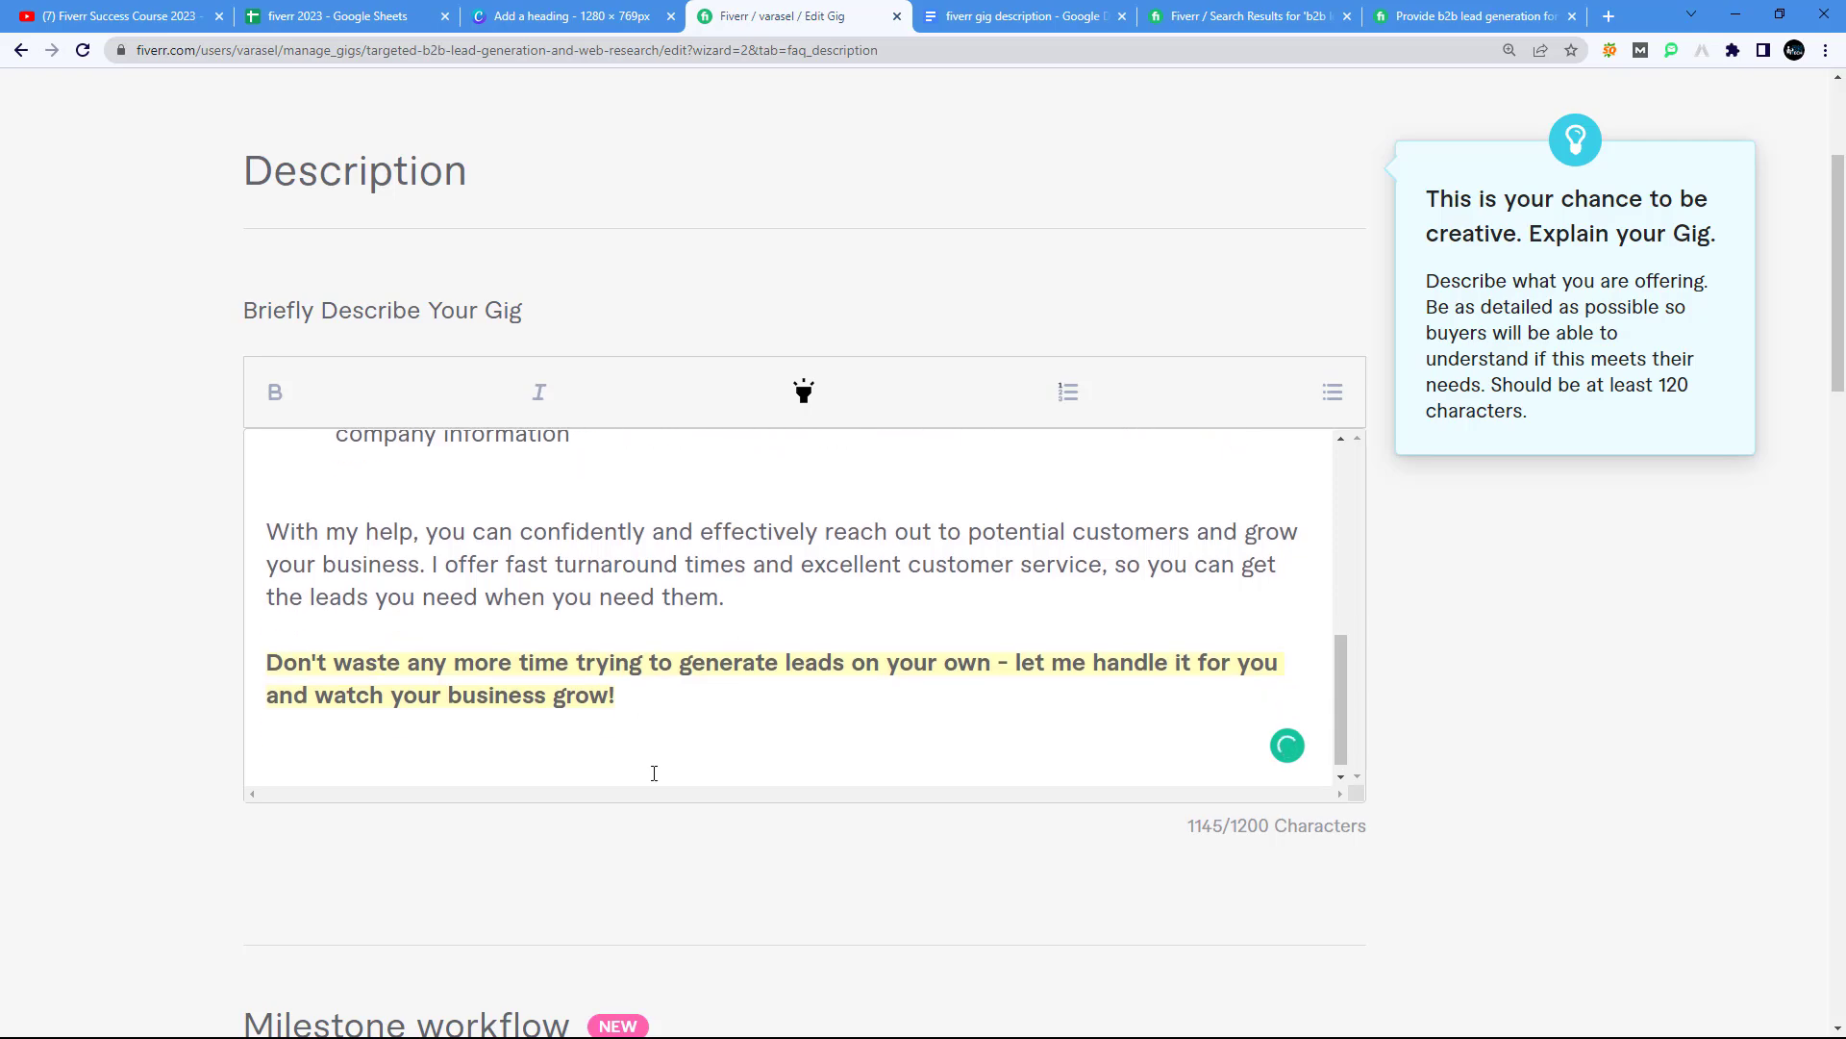
scroll(574, 848, down, 5)
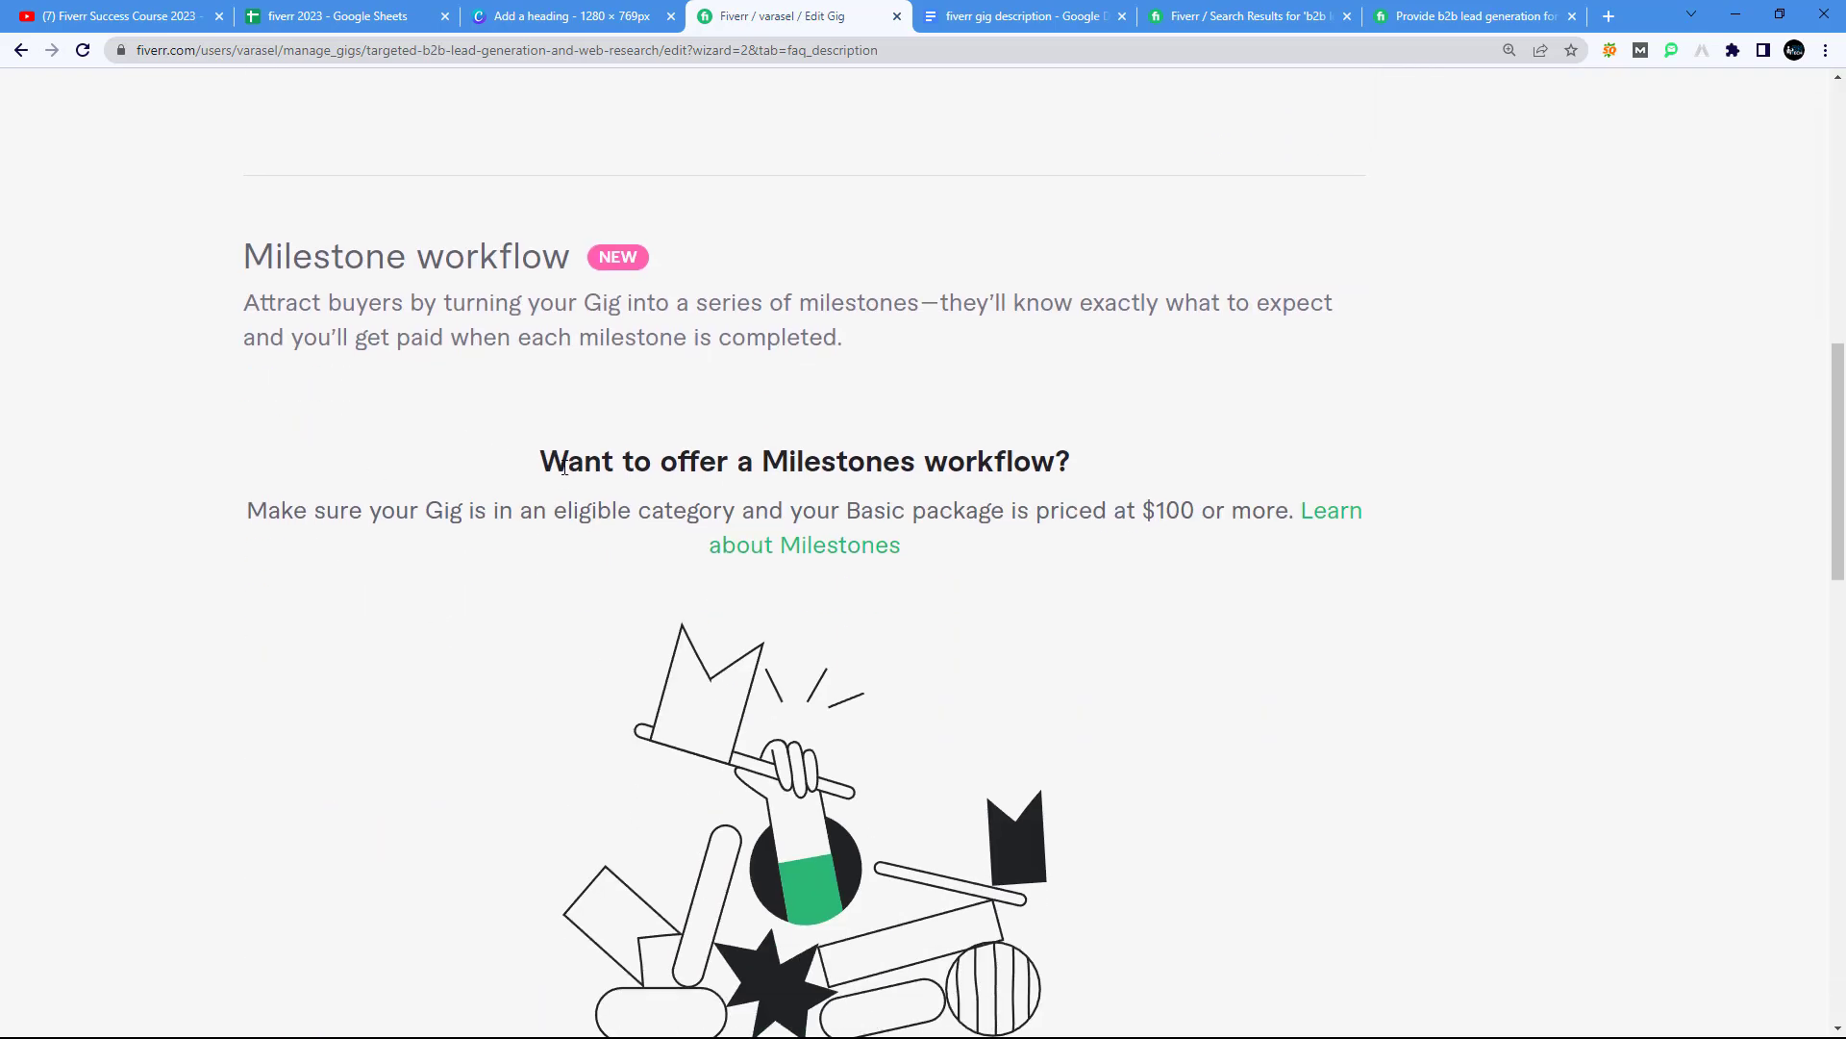
scroll(837, 474, down, 9)
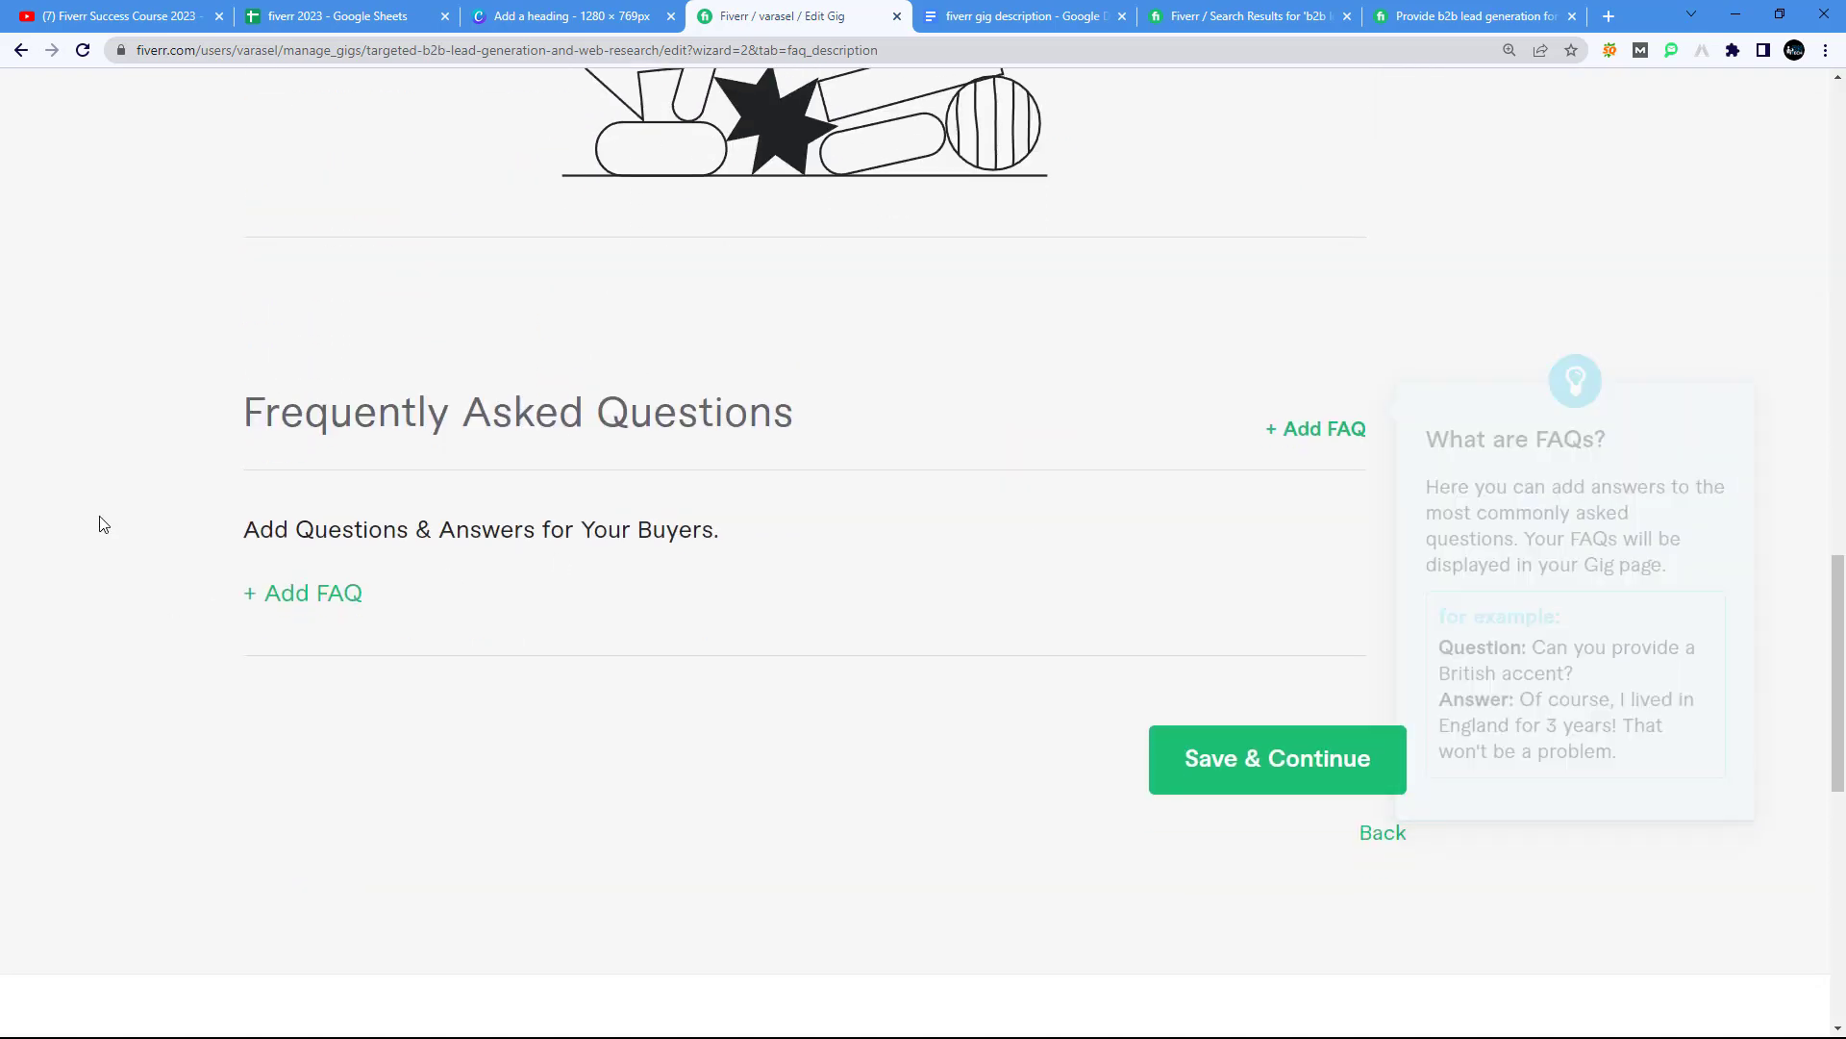
drag(219, 430, 806, 374)
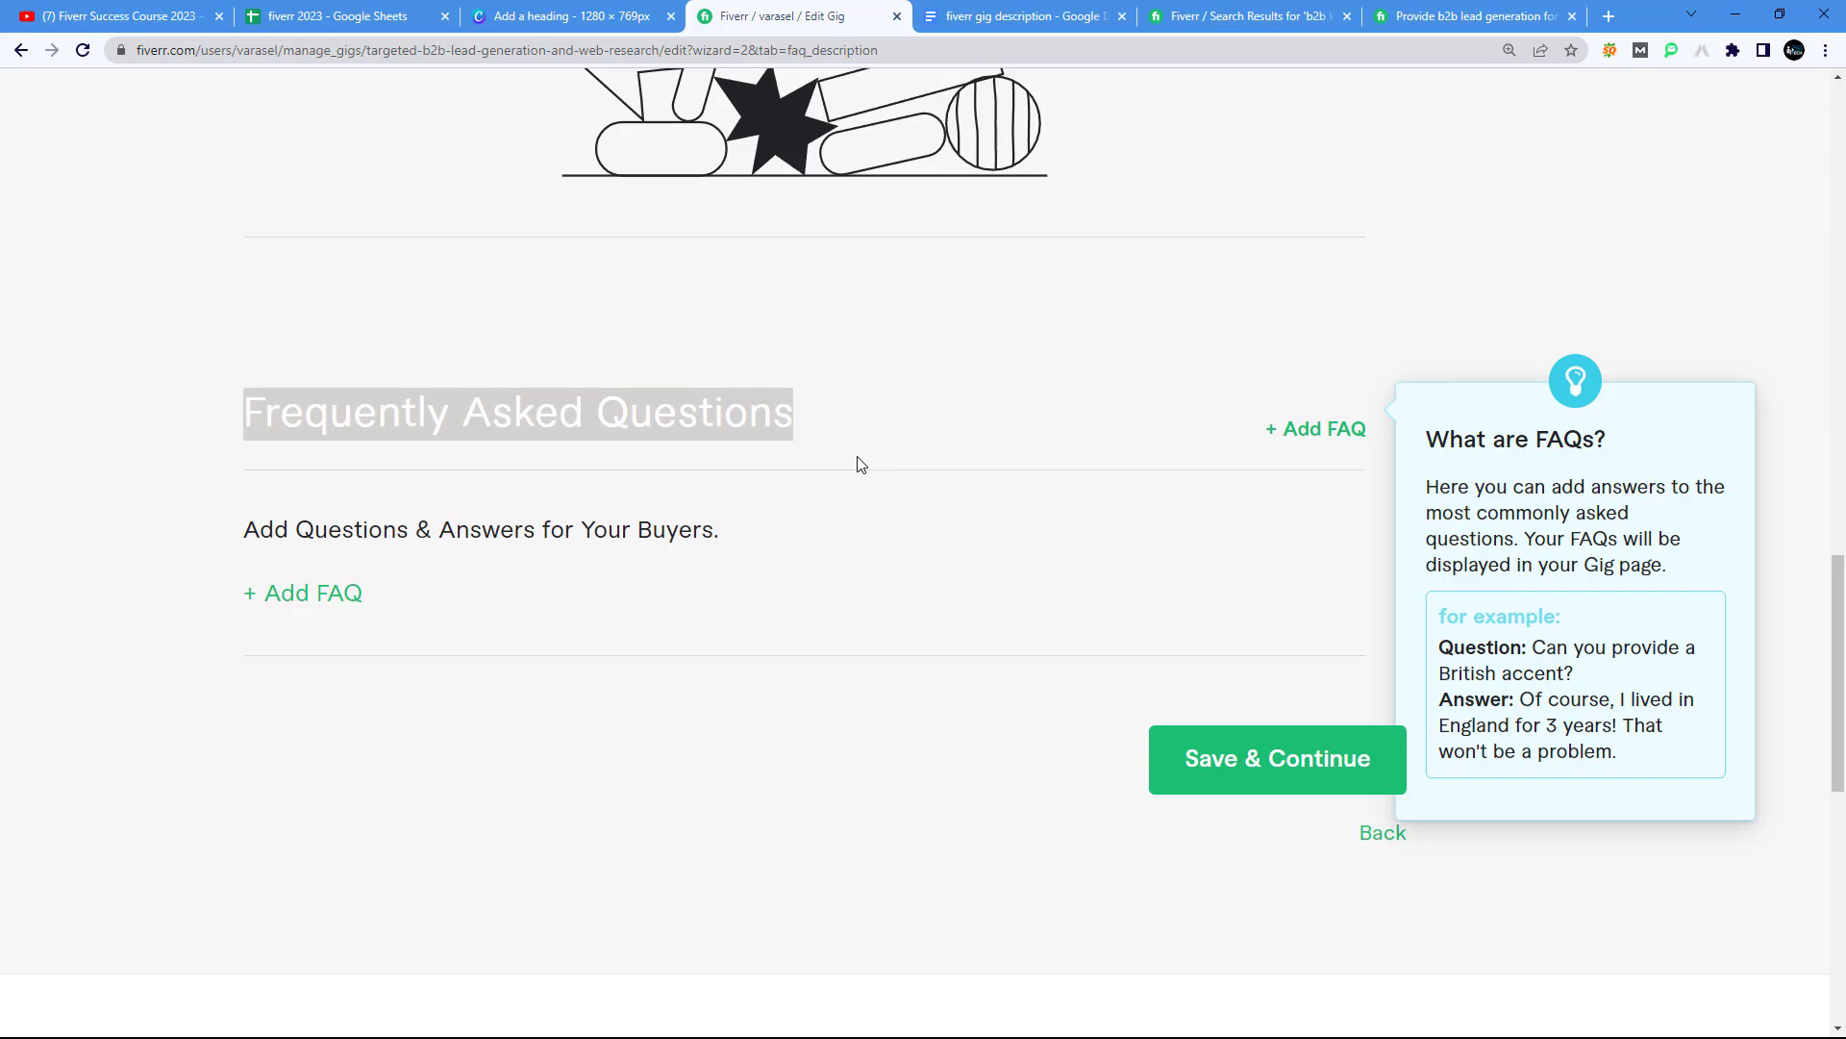
Step: Examine the FAQ list on the competitor's b2b lead generation gig and read the answer to "What is Lead Generation?"
click(1442, 17)
scroll(1177, 615, down, 20)
scroll(1149, 650, down, 12)
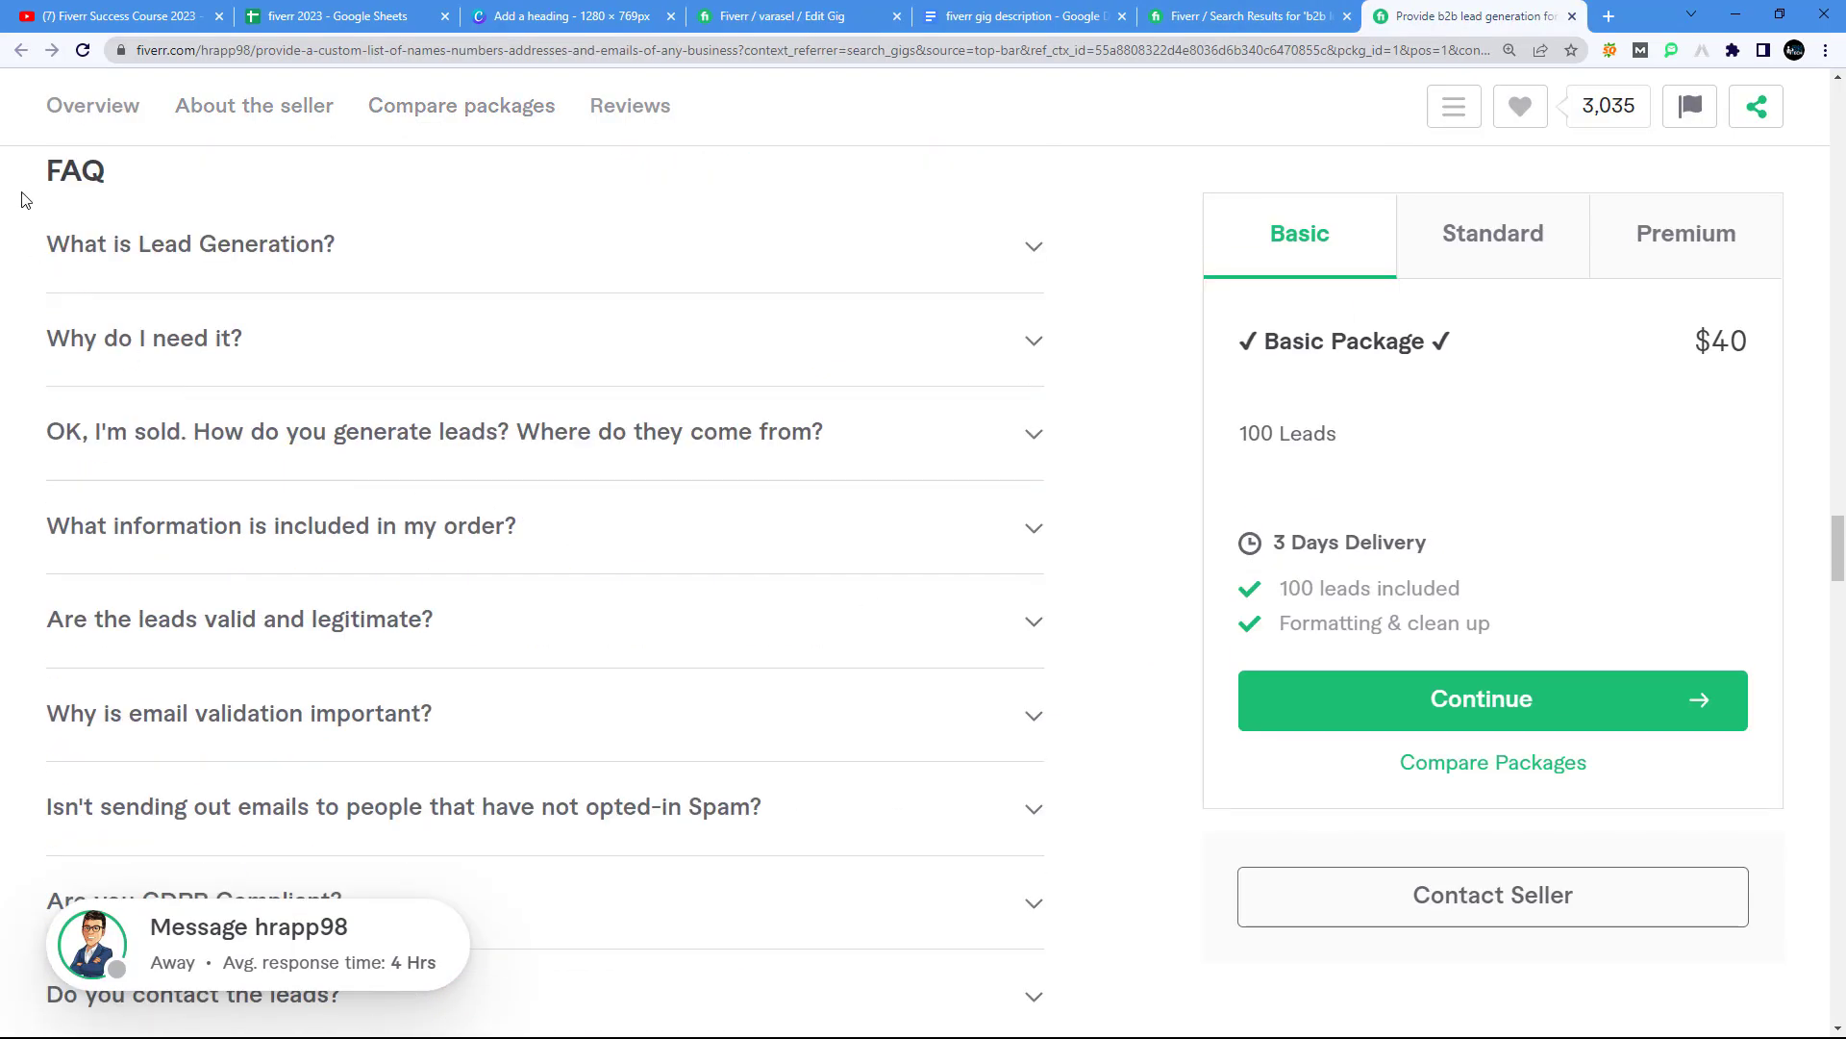
click(157, 258)
drag(796, 387, 19, 307)
click(436, 248)
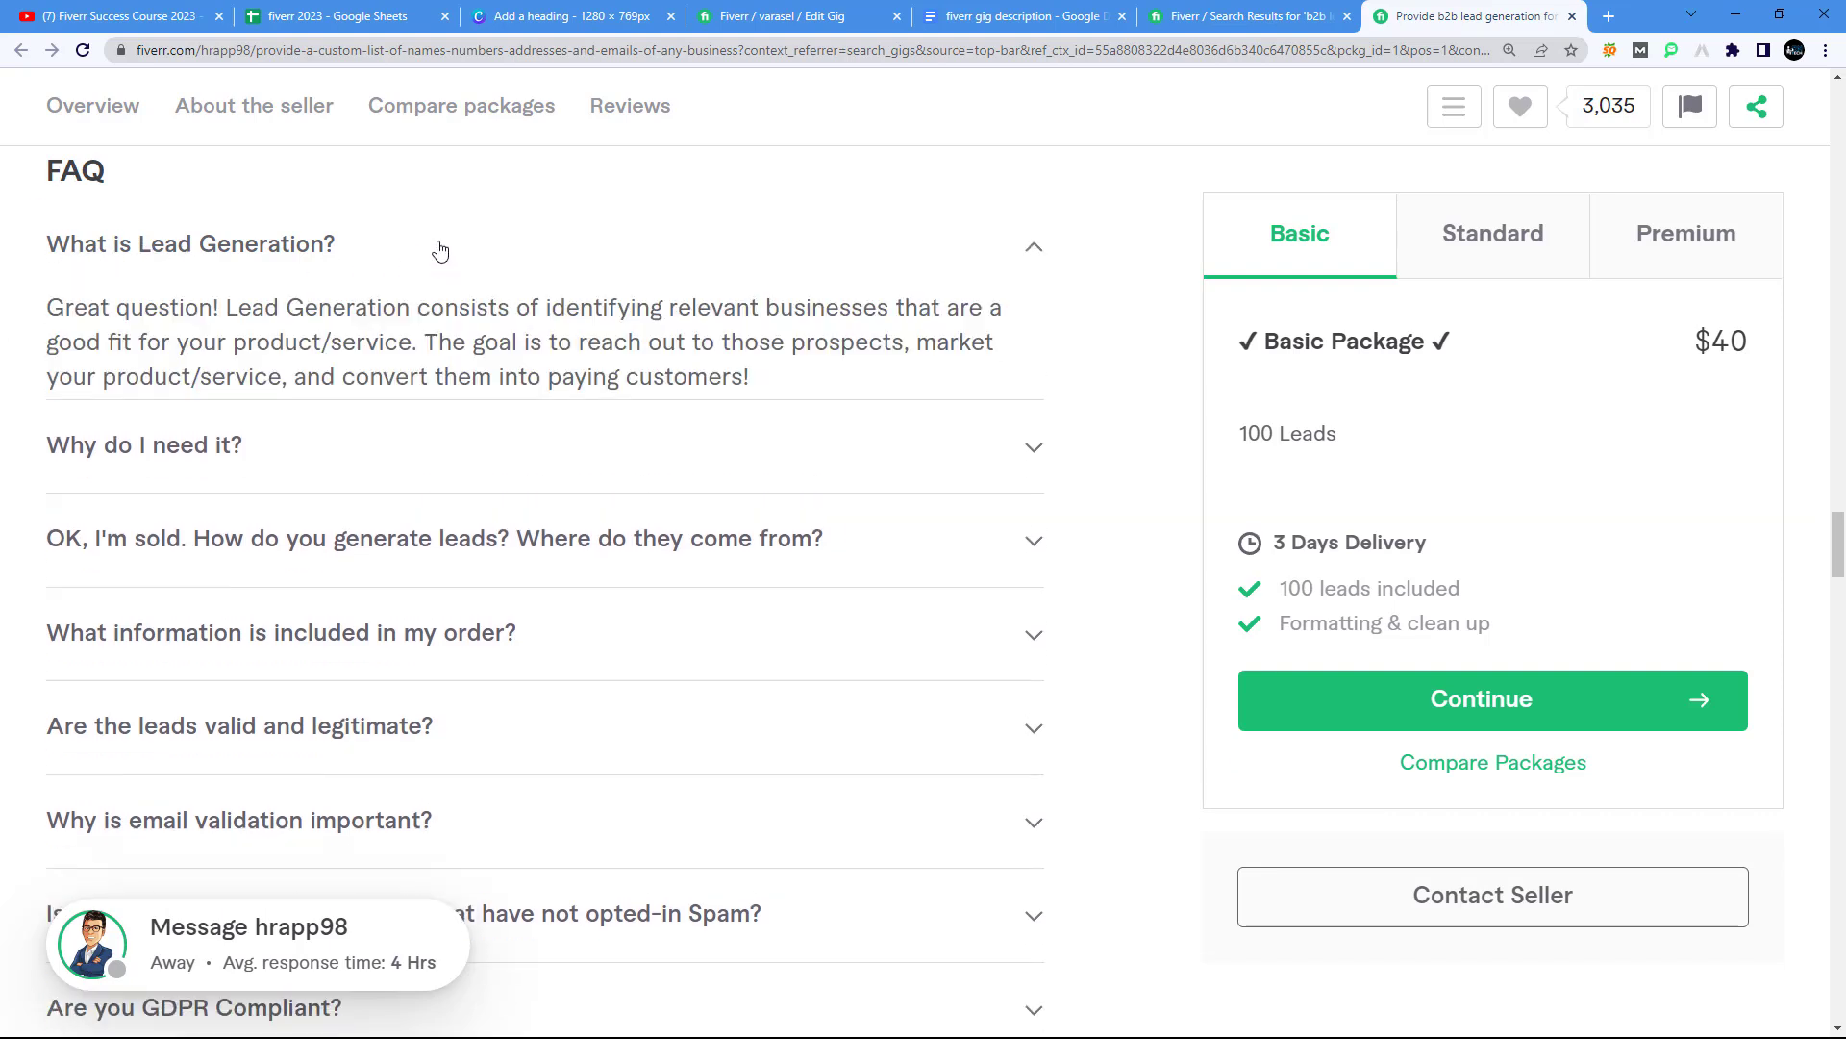
click(308, 266)
drag(29, 306, 1001, 392)
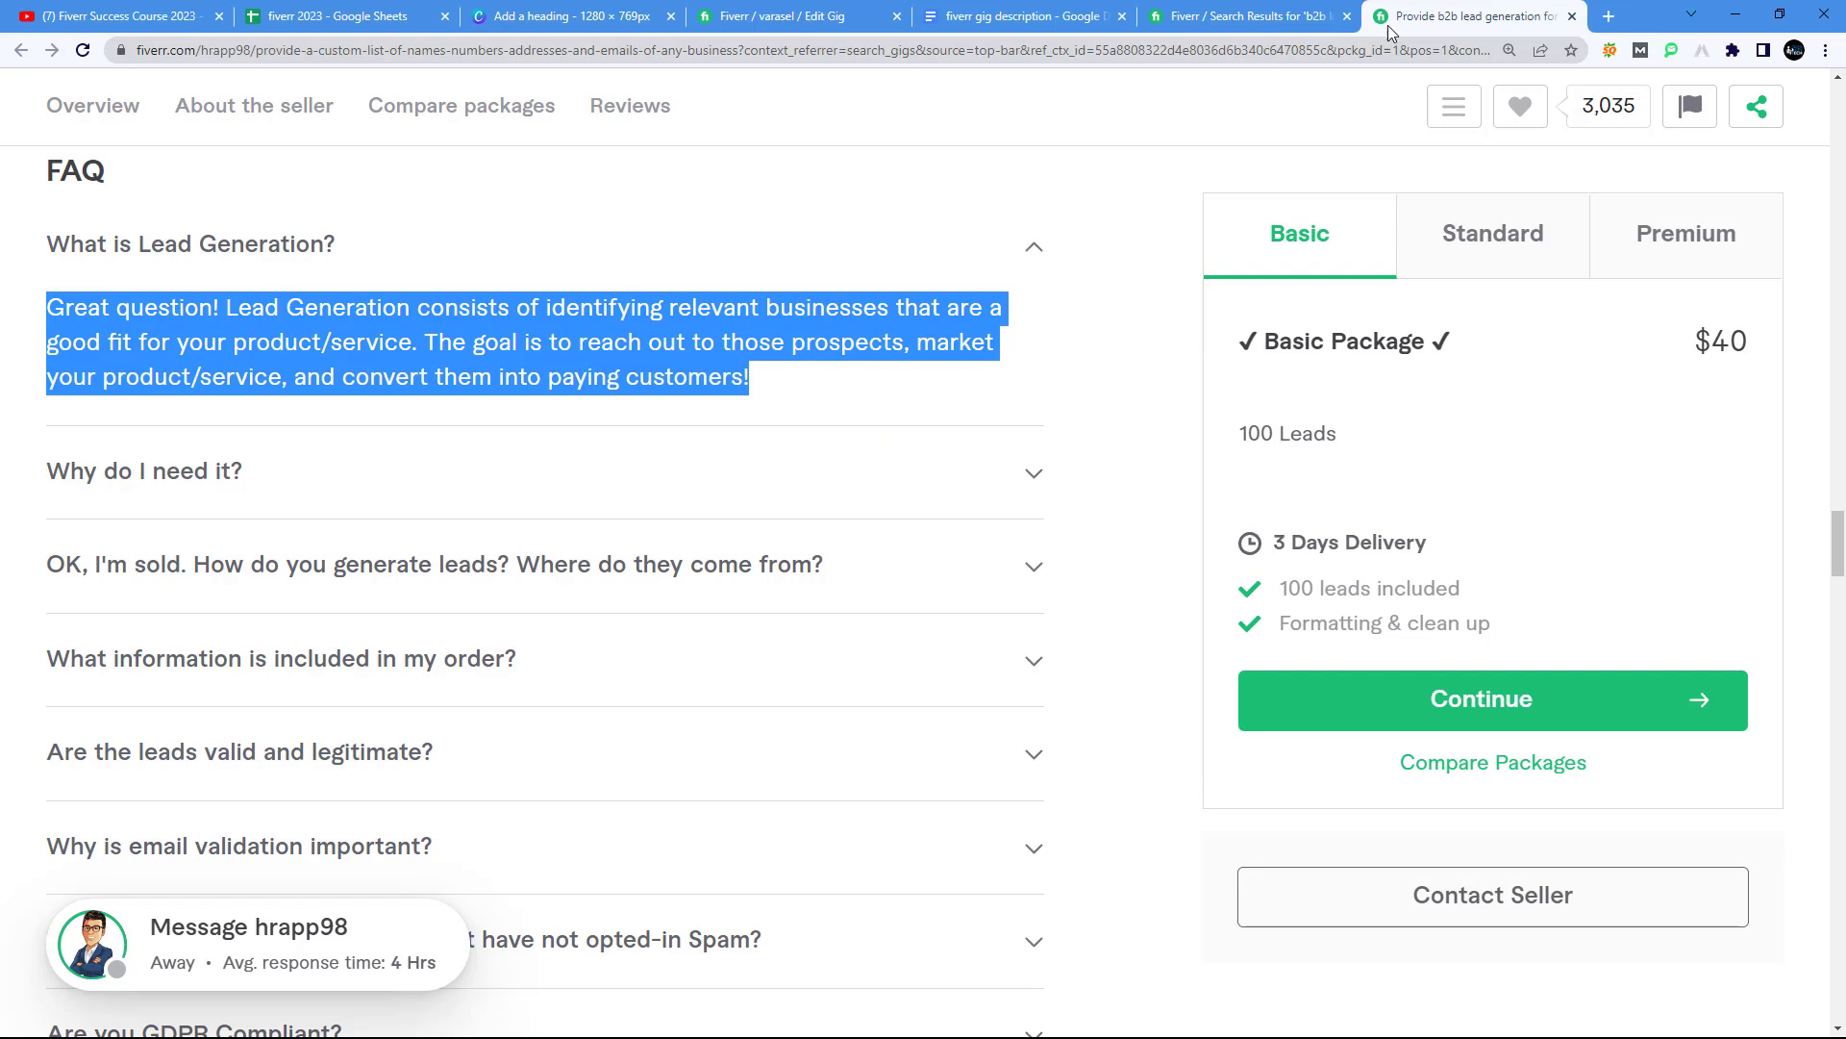
Step: Start a new FAQ on the gig being edited and enter the question "How many hours you work usually in a week?"
click(781, 16)
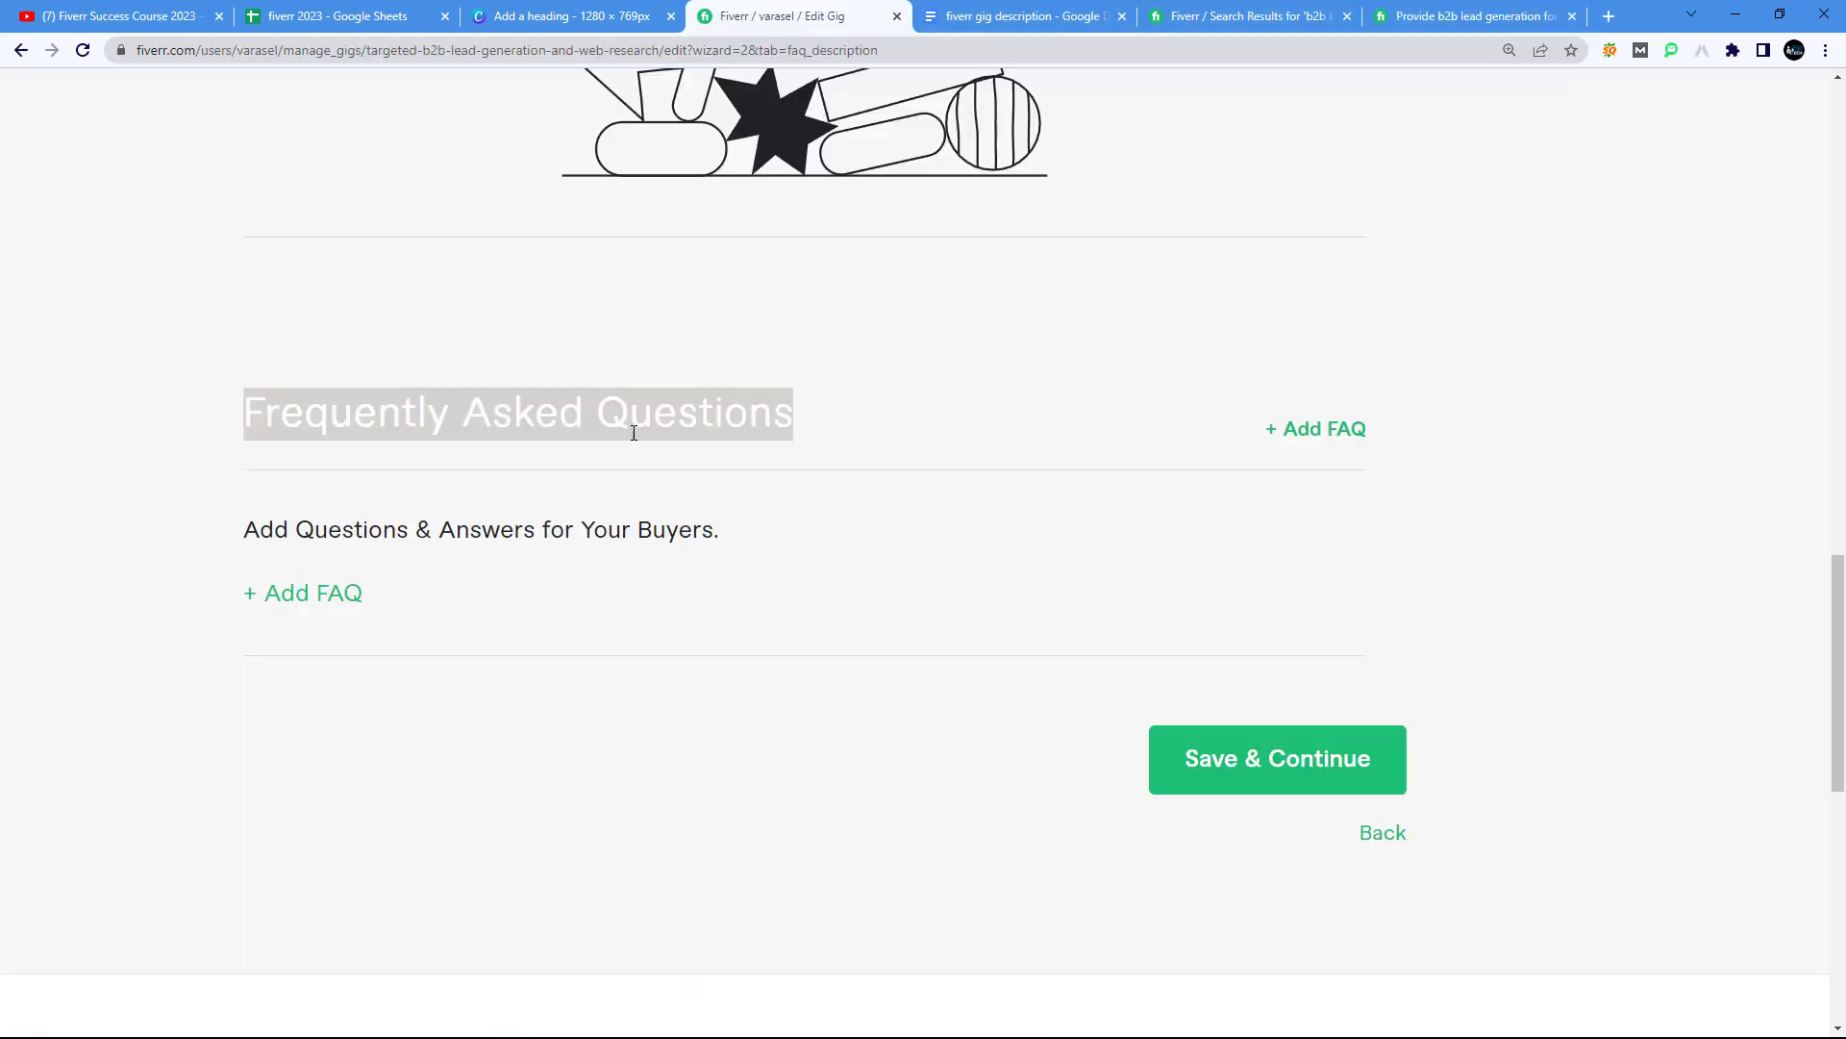
click(322, 612)
click(372, 619)
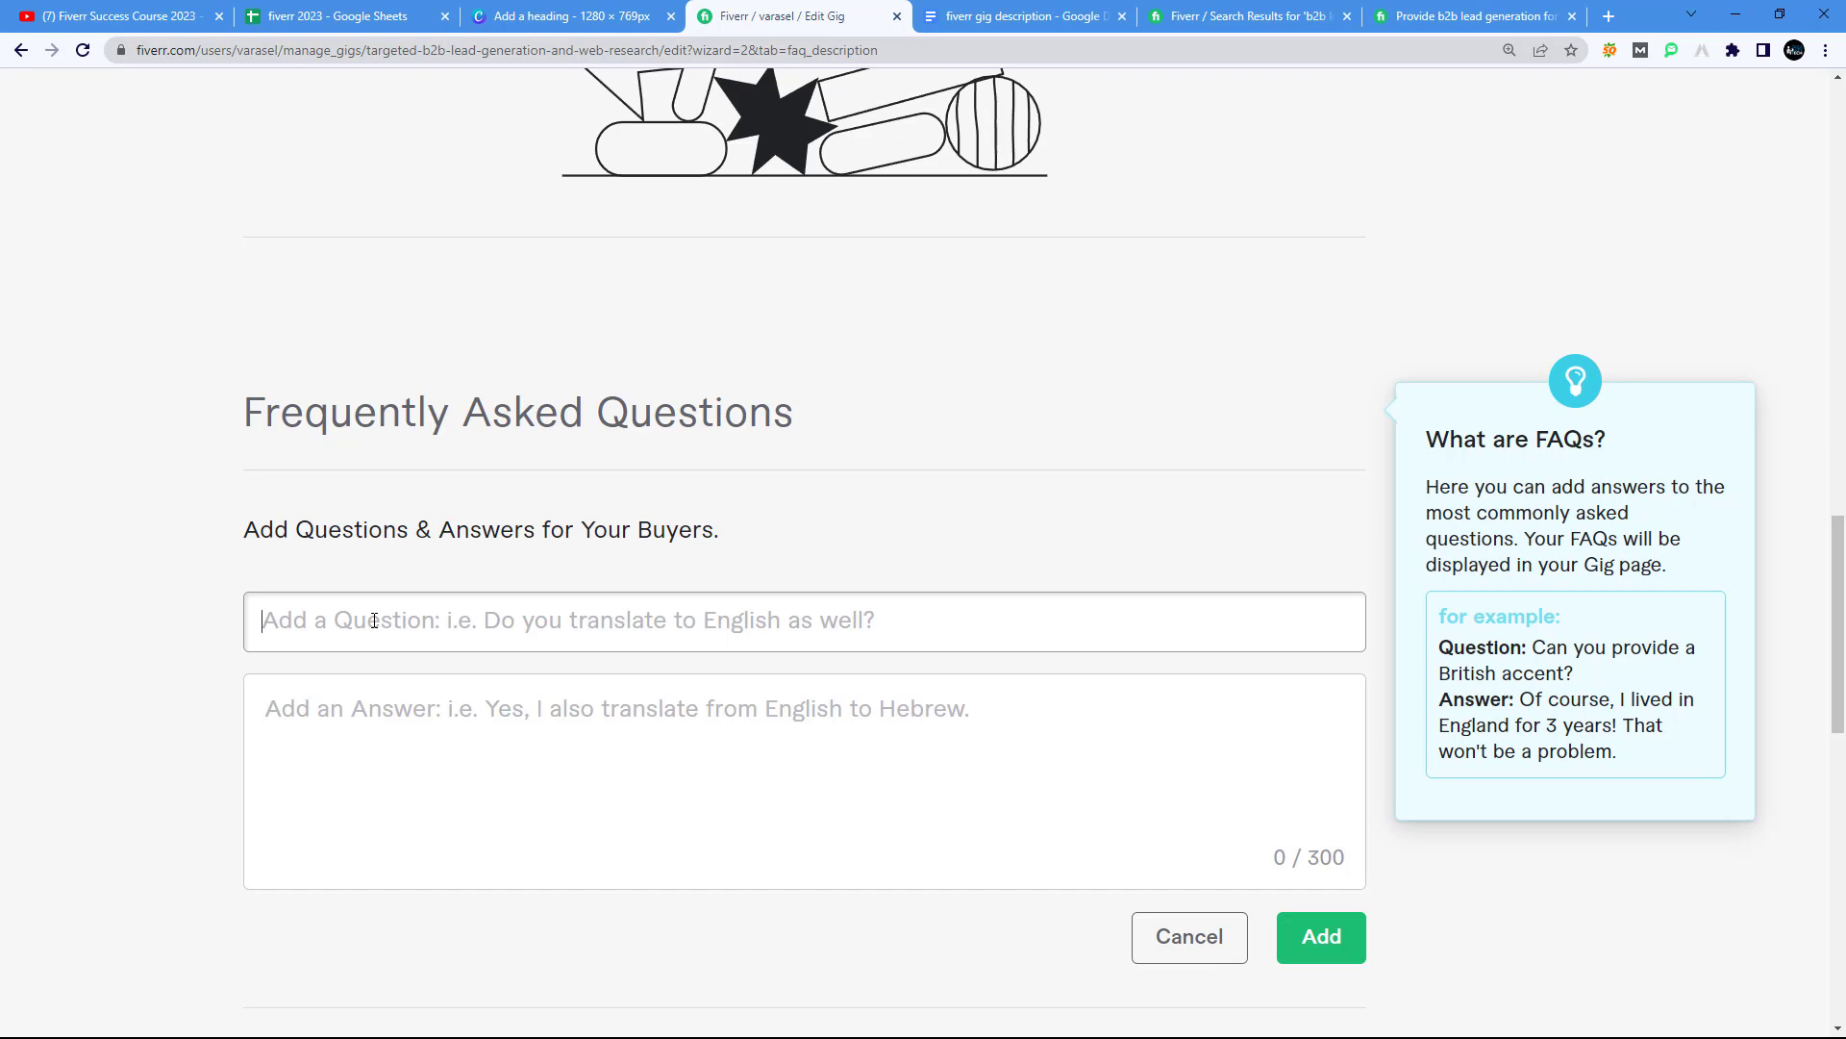
text(How man)
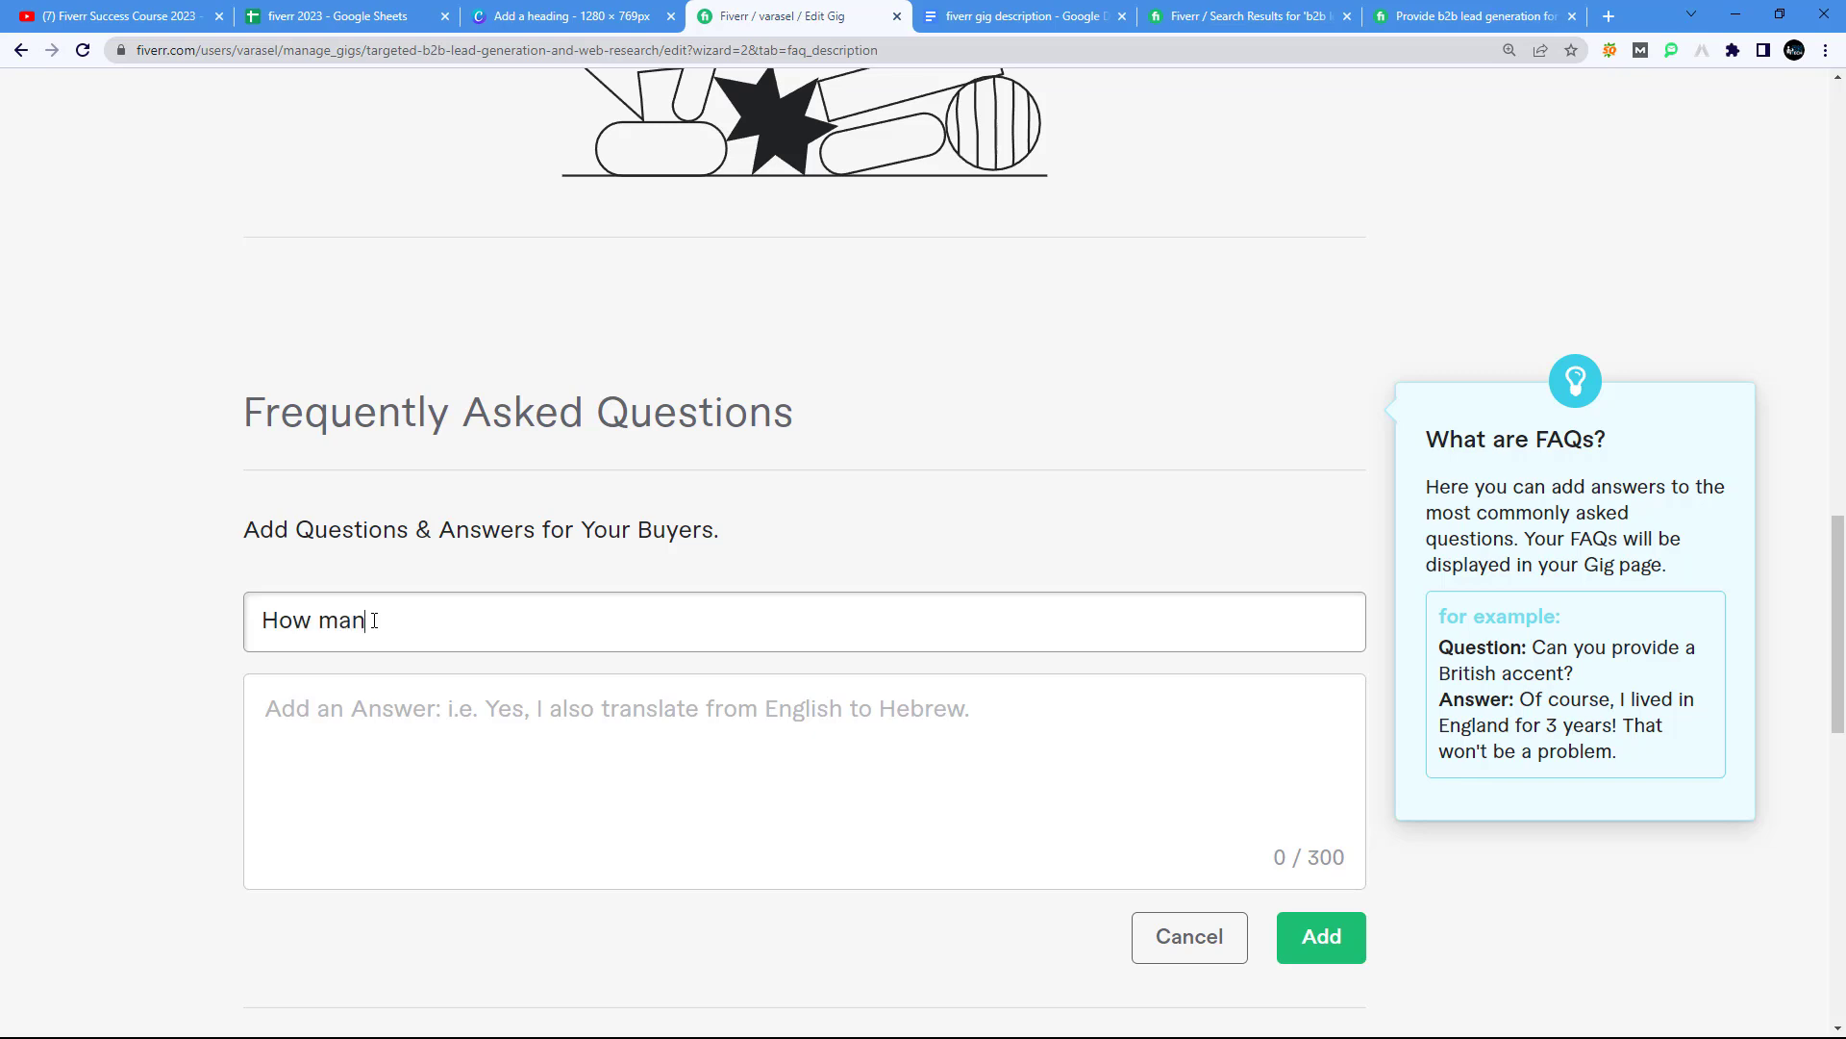
text(y hours you work )
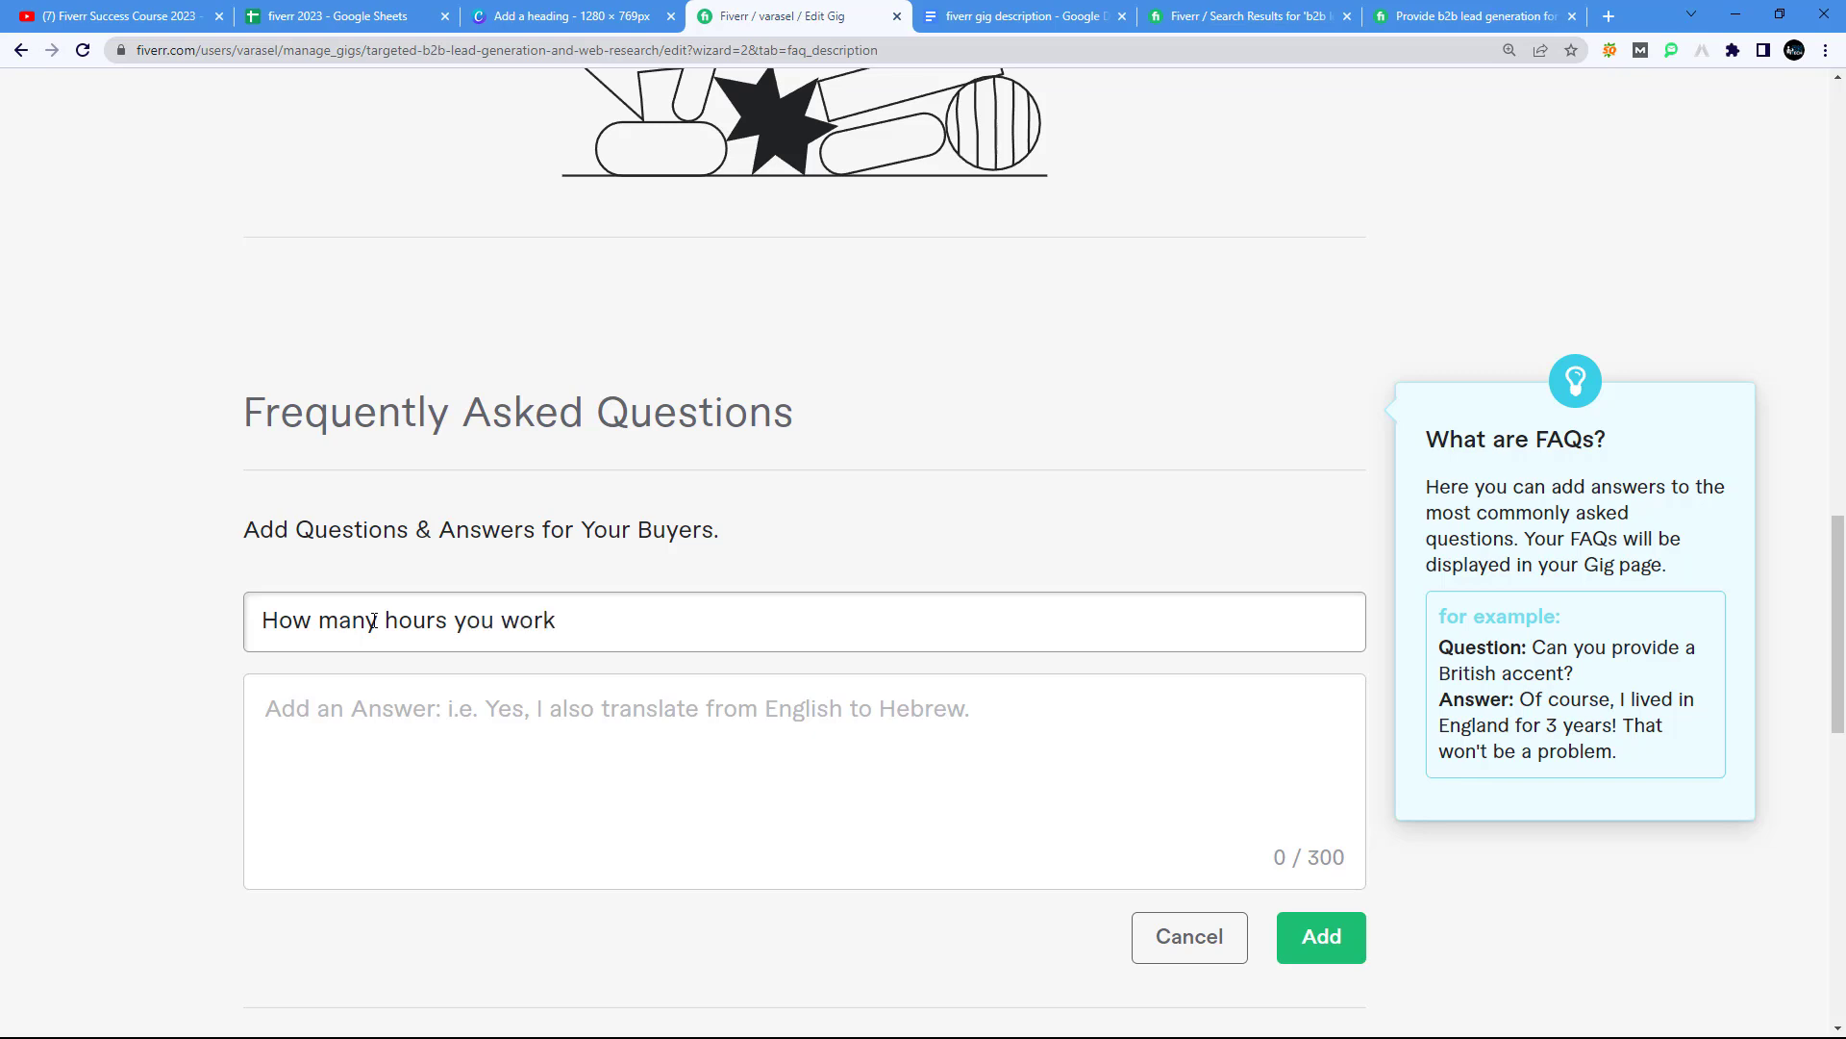
text(usually in a week?)
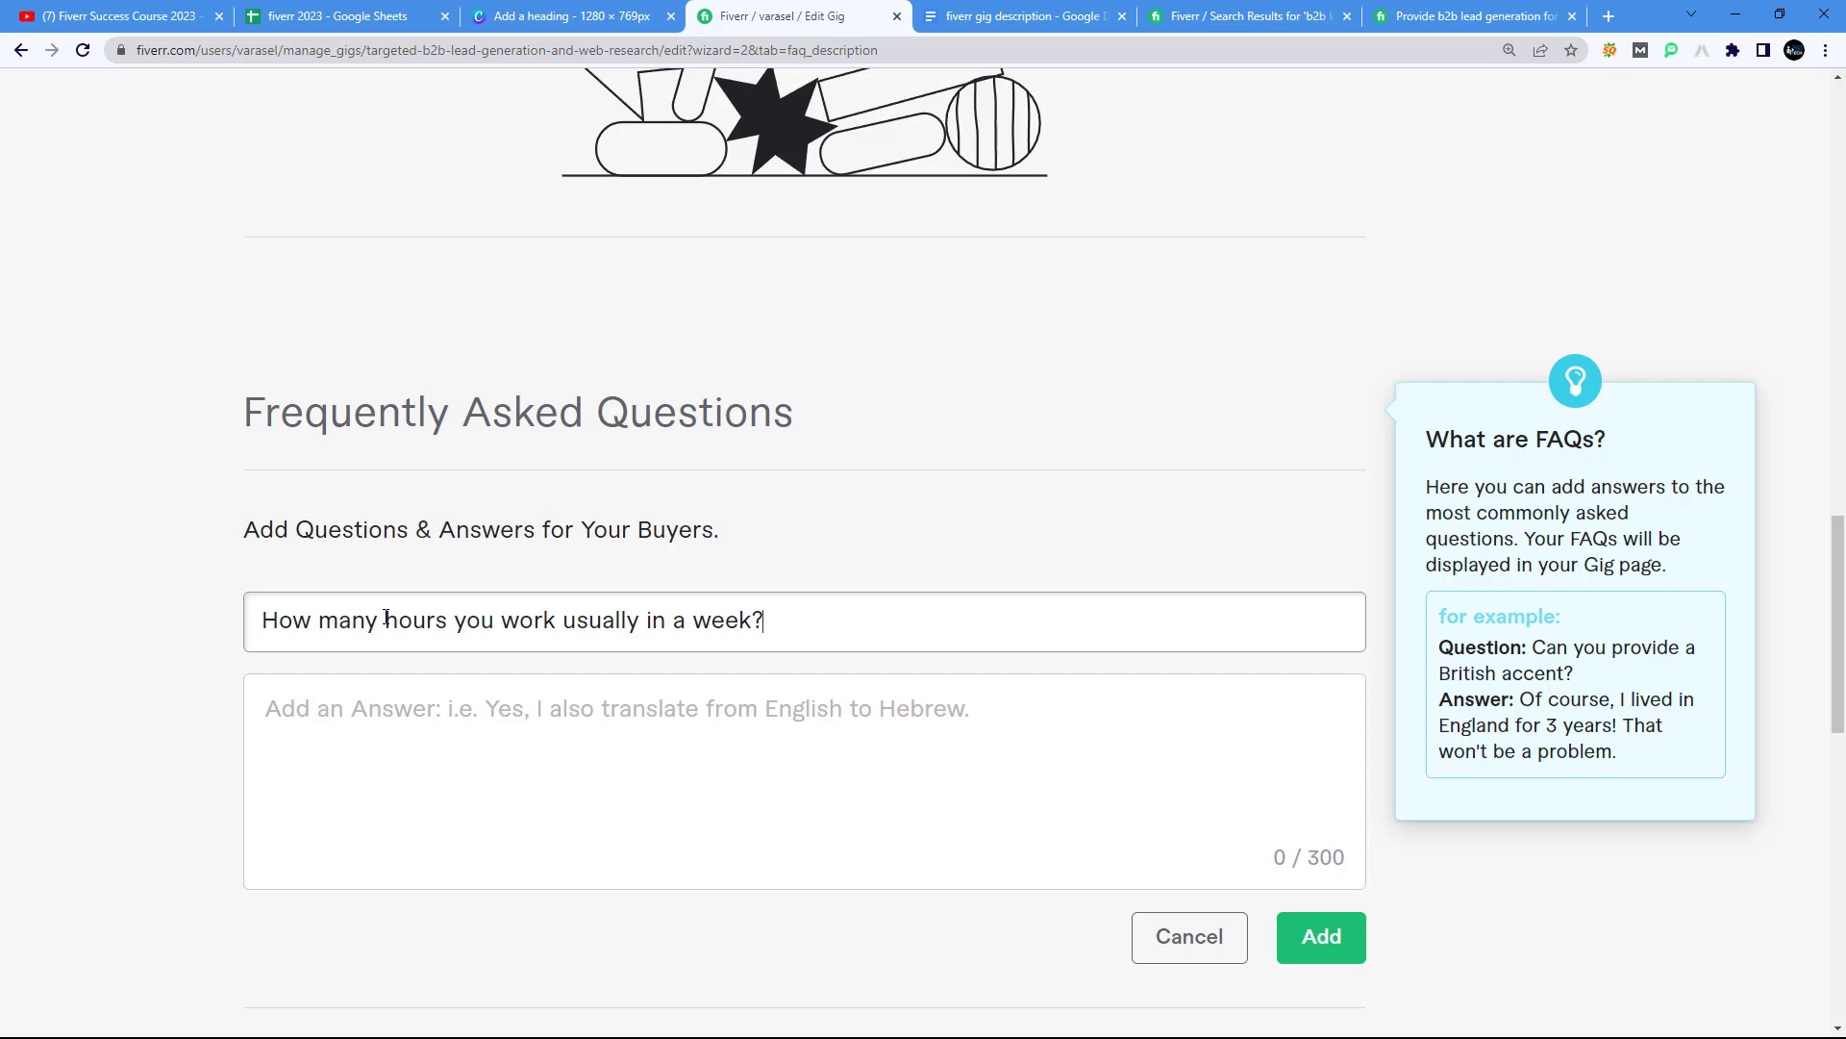
Step: Write the FAQ answer "I work 50 hours in a week, in this time I handle multiple cilents job"
click(529, 717)
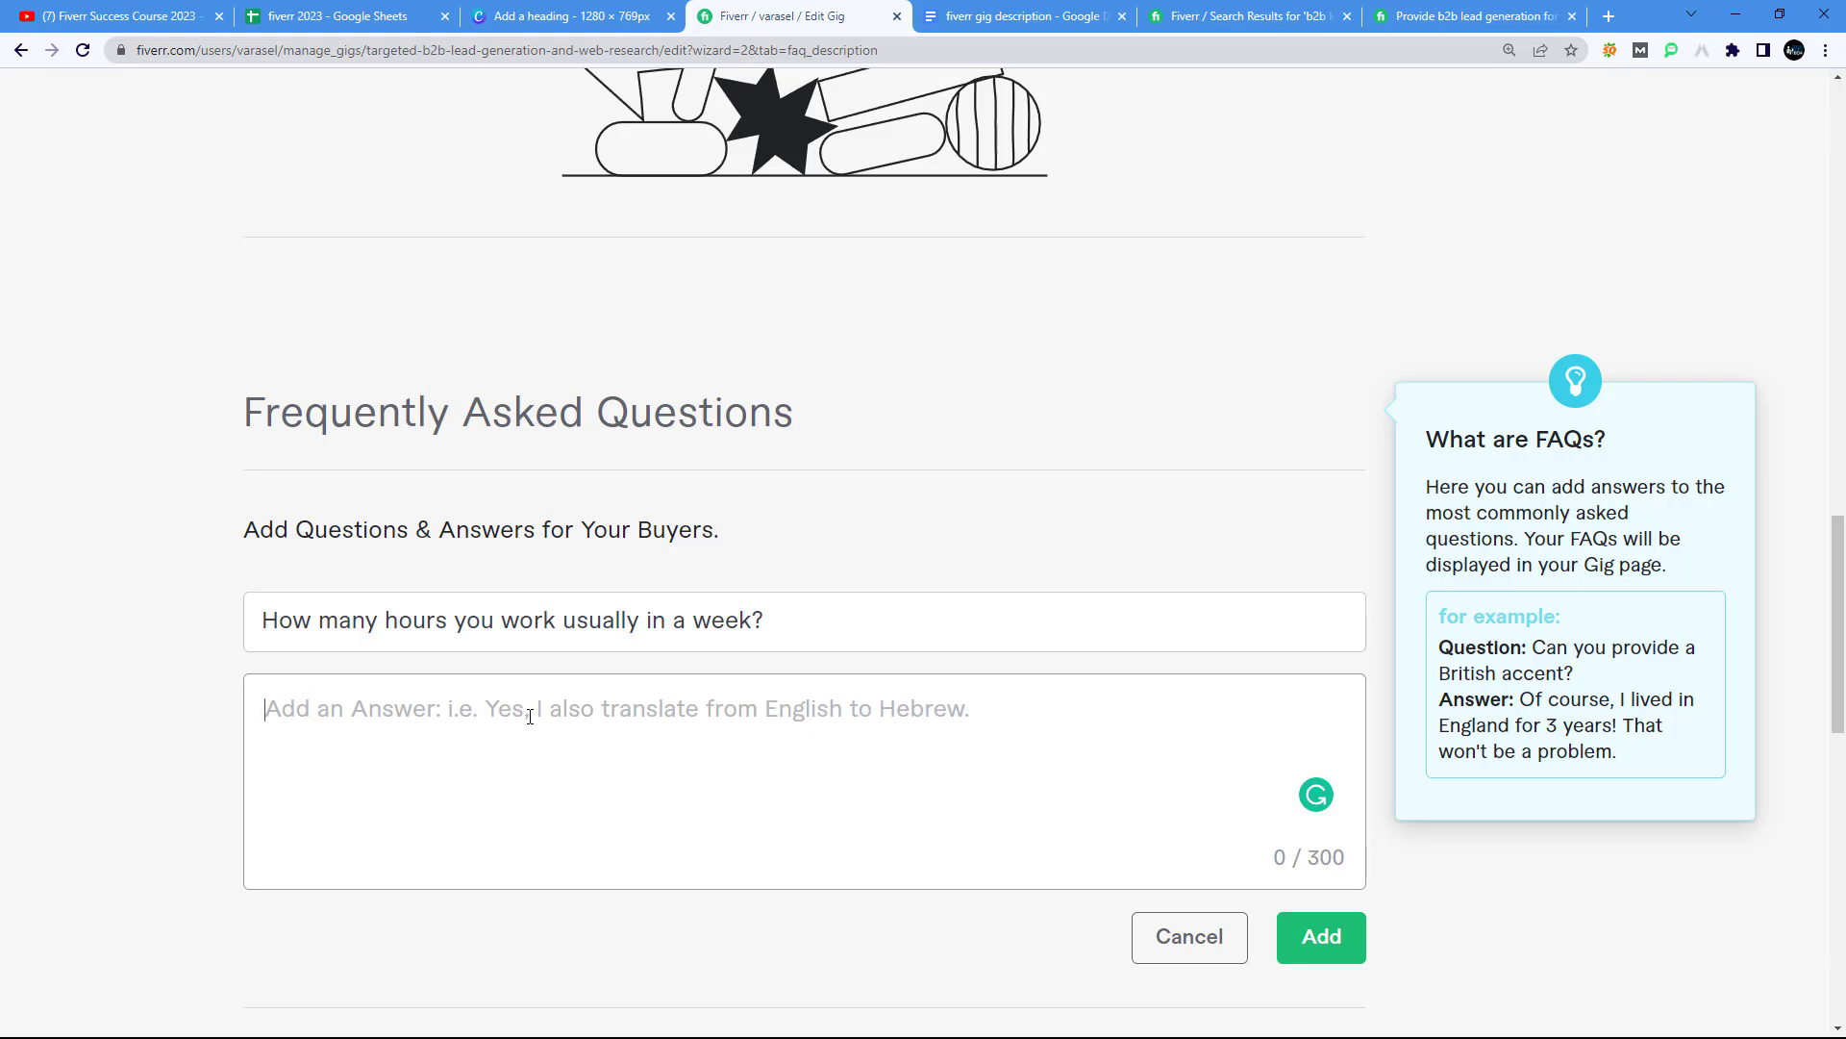
text(Fiv)
key(BackSpace)
key(BackSpace)
key(BackSpace)
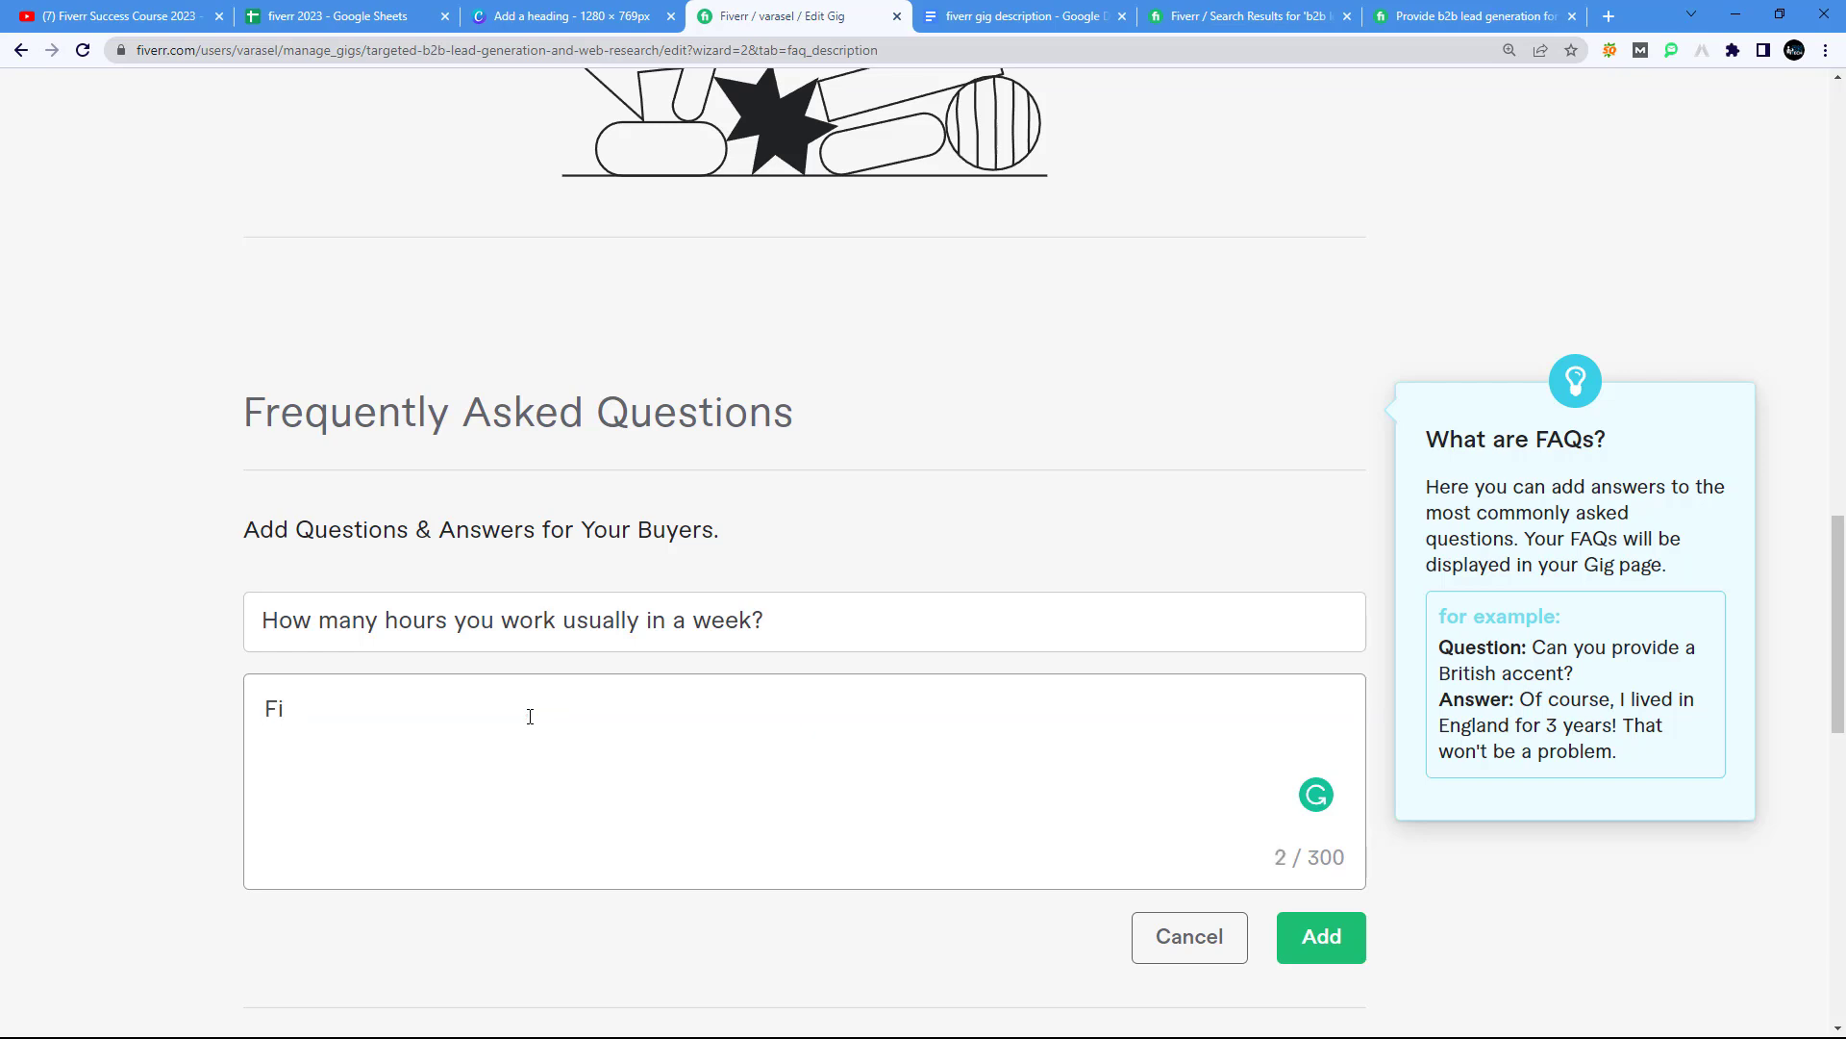
text(I work 50 hours )
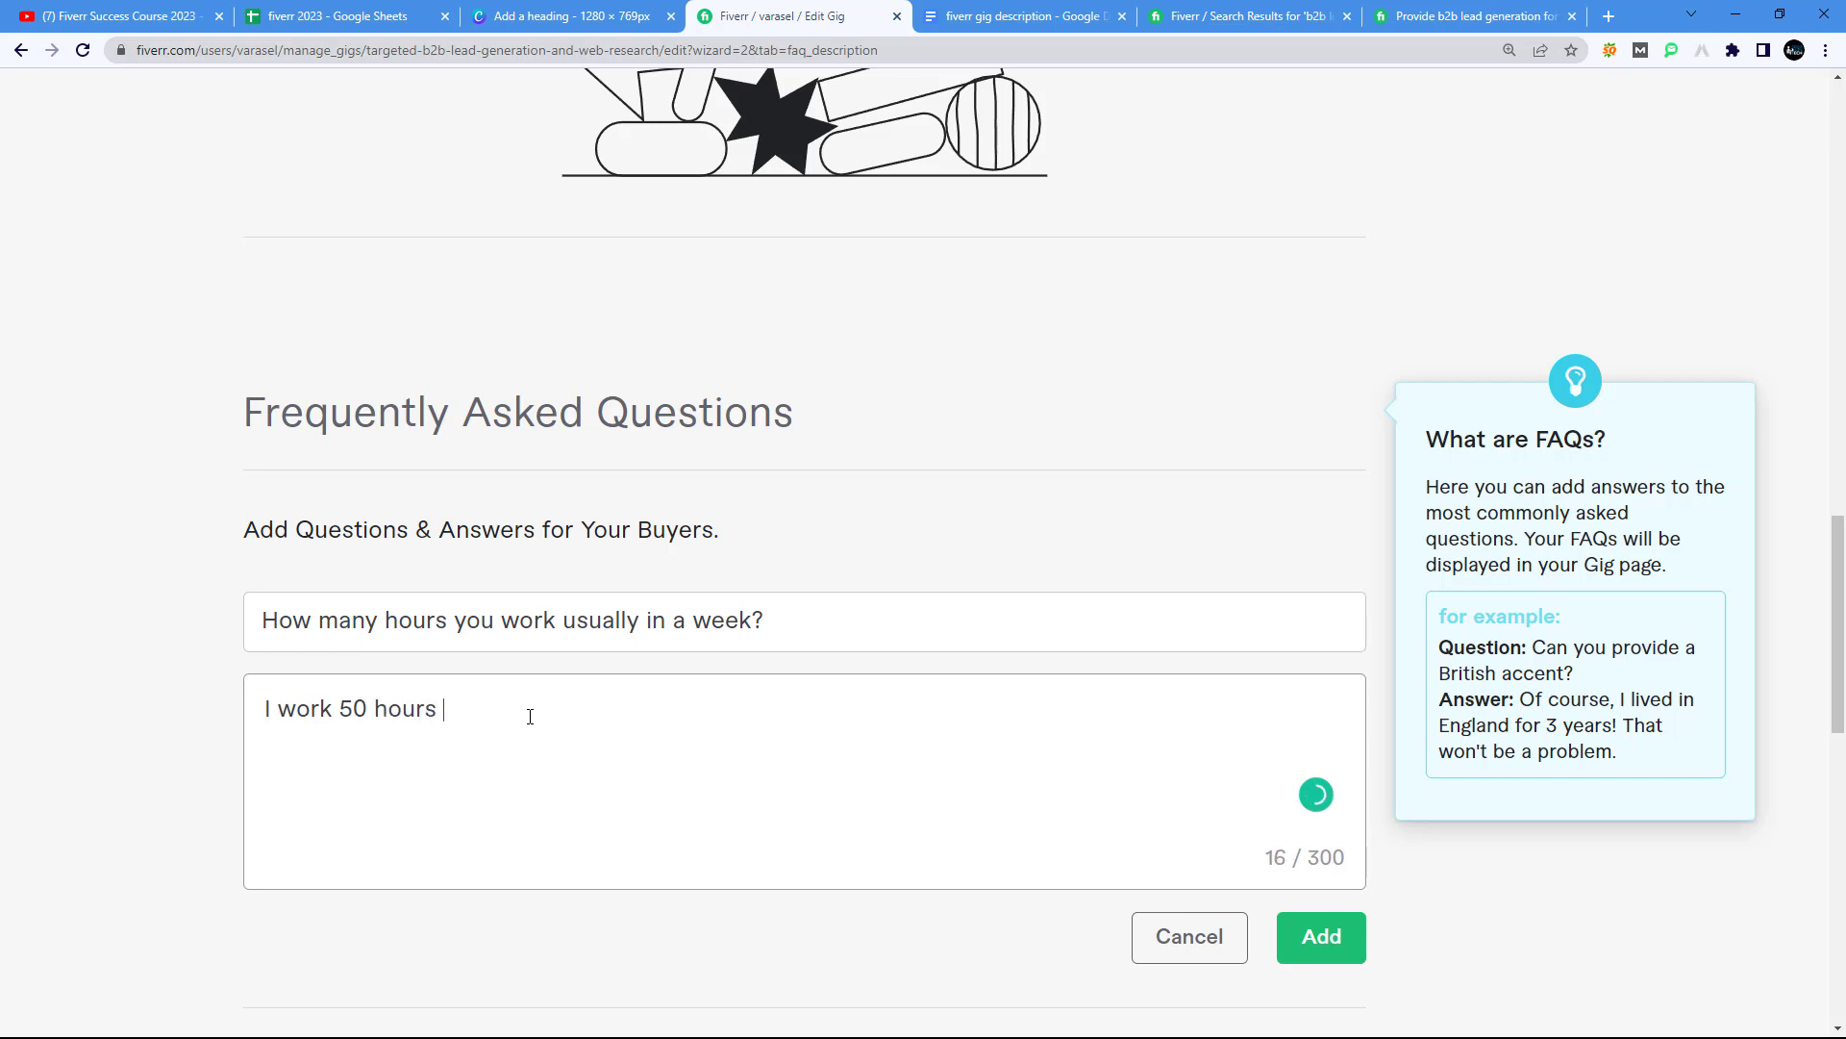
text(in a week,)
key(ctrl+Left)
text(a)
key(End)
text(in this )
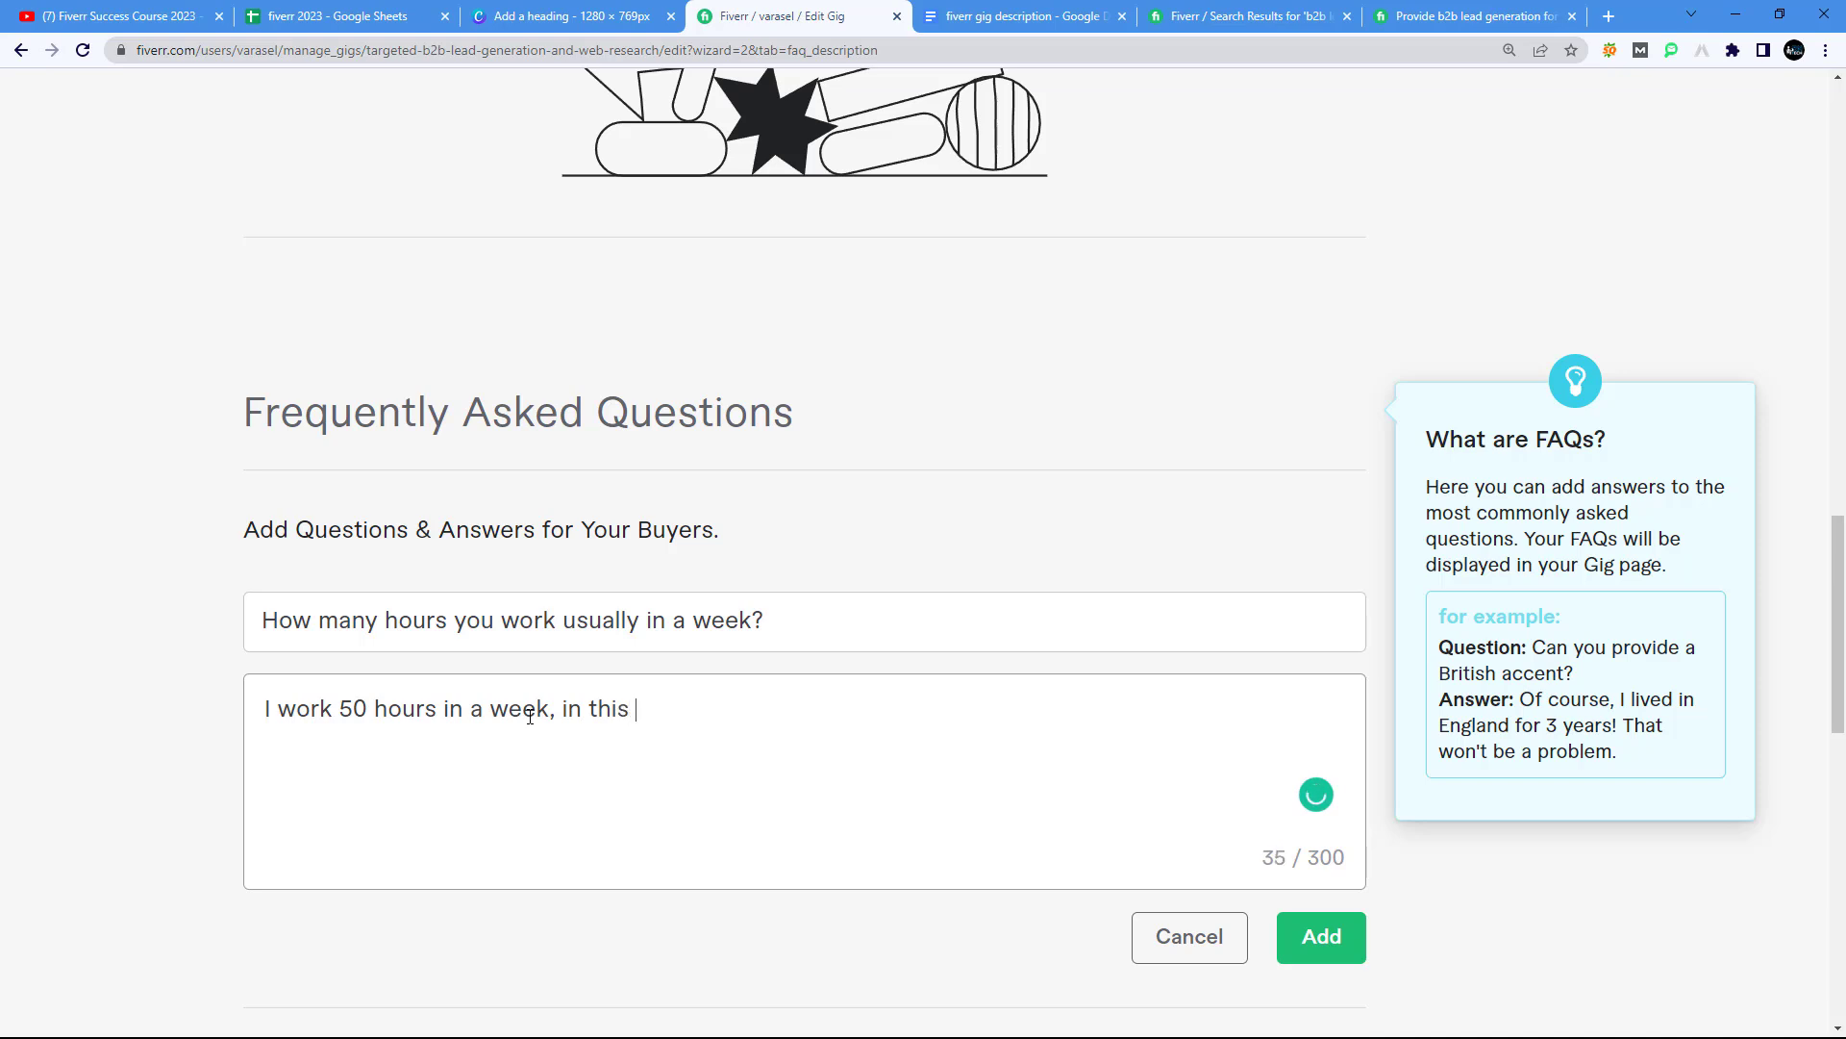
text(time I handle mult)
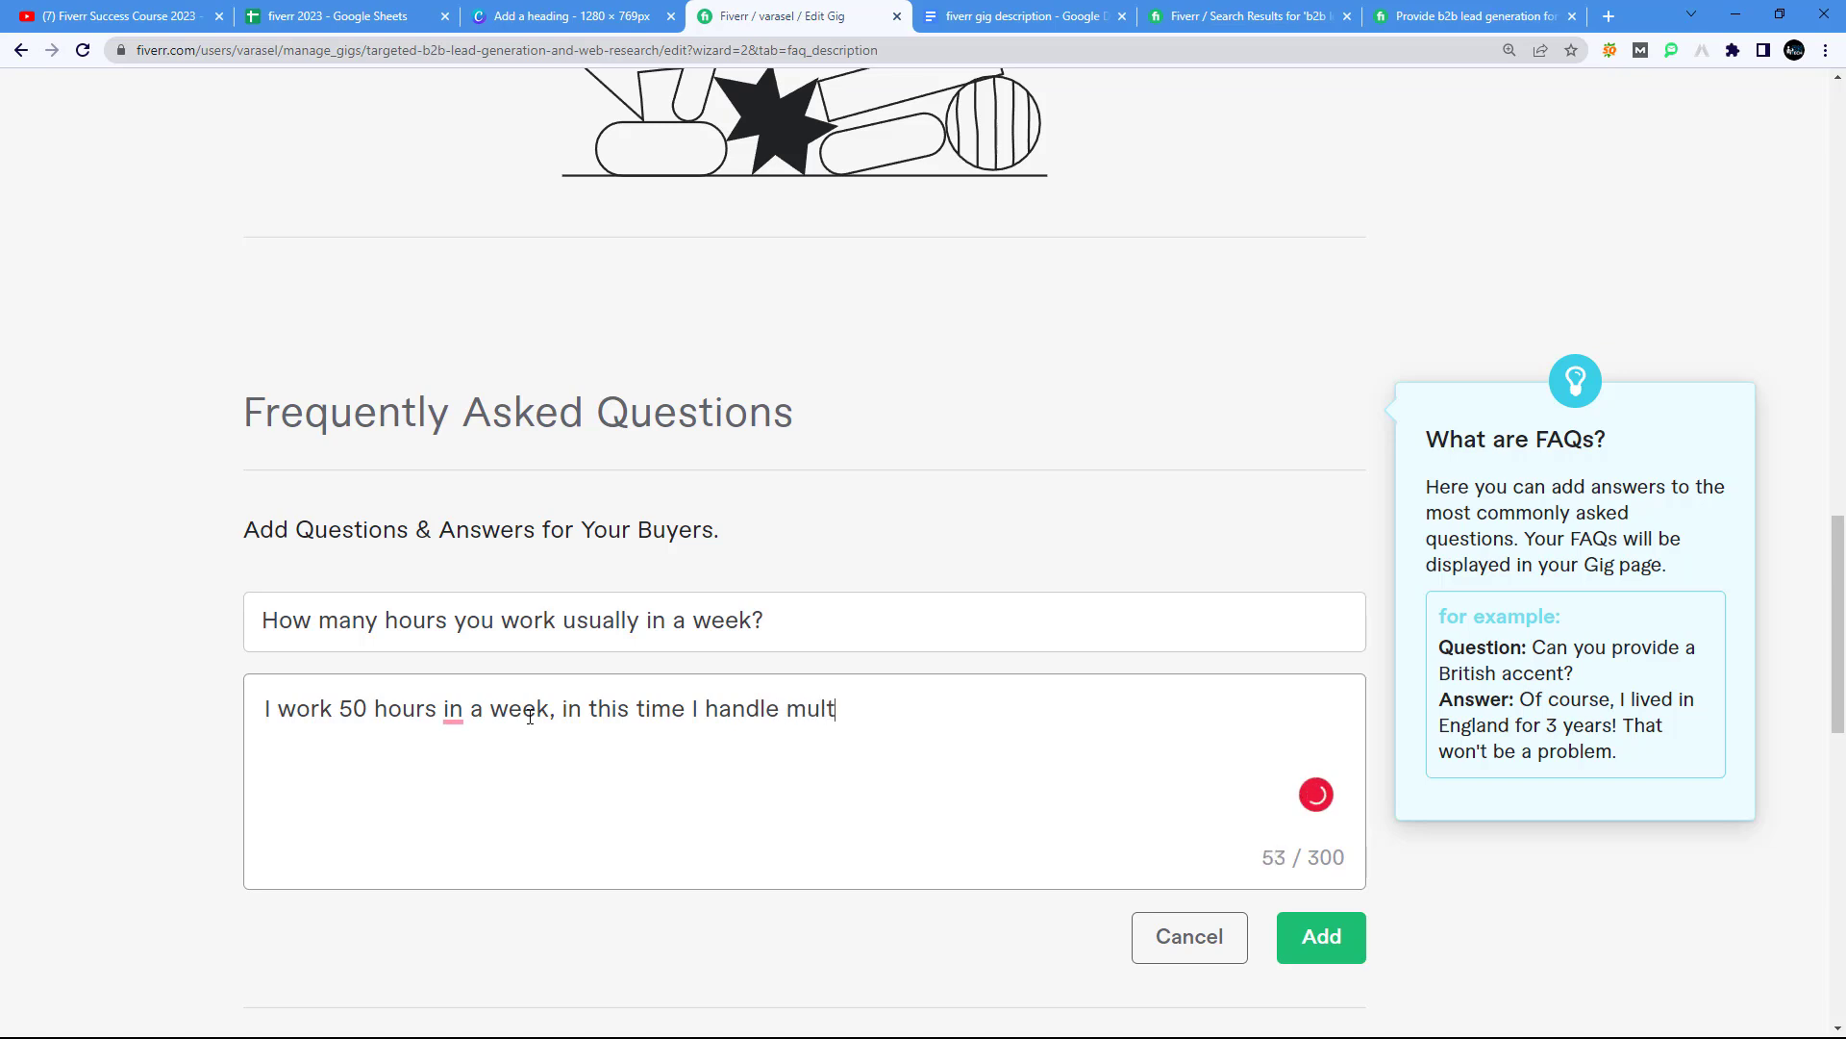
text(iple cilents job)
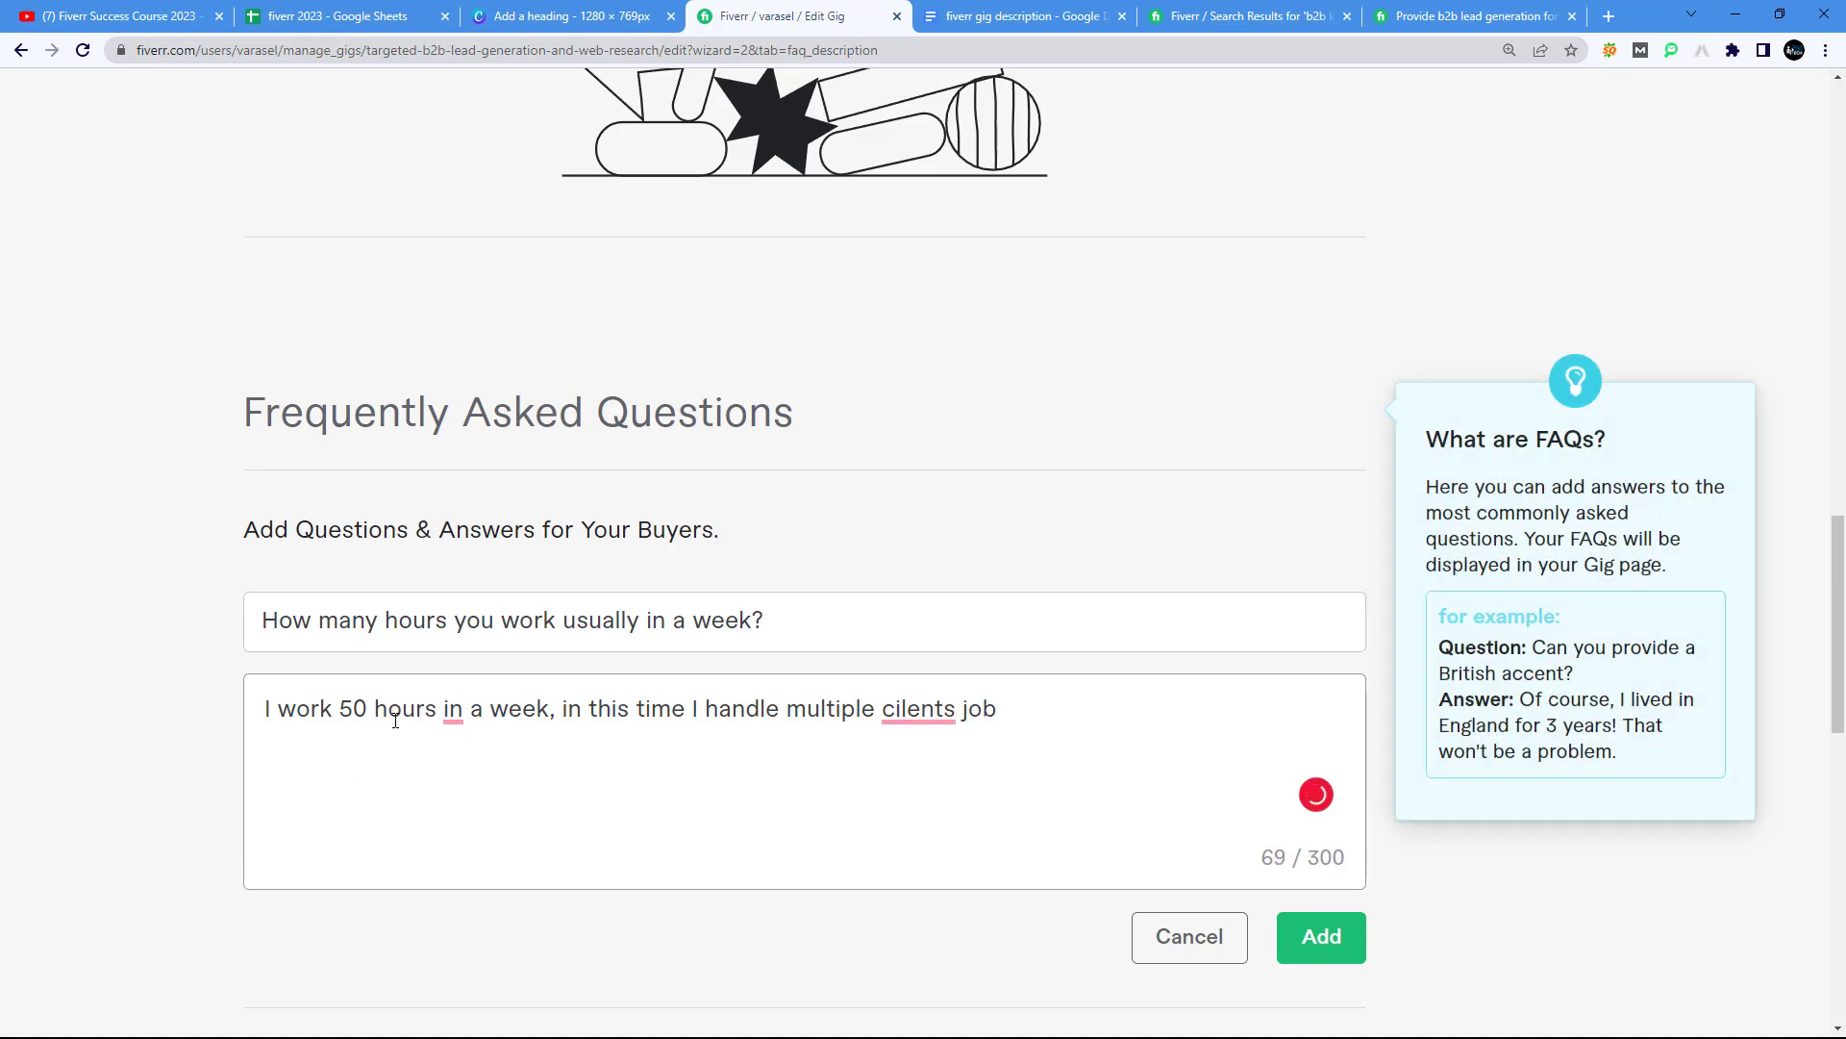
Step: Correct the answer to "I work 50 hours a week, in this time I handle multiple clients' job" and add the FAQ
mouse_move(468, 711)
click(469, 779)
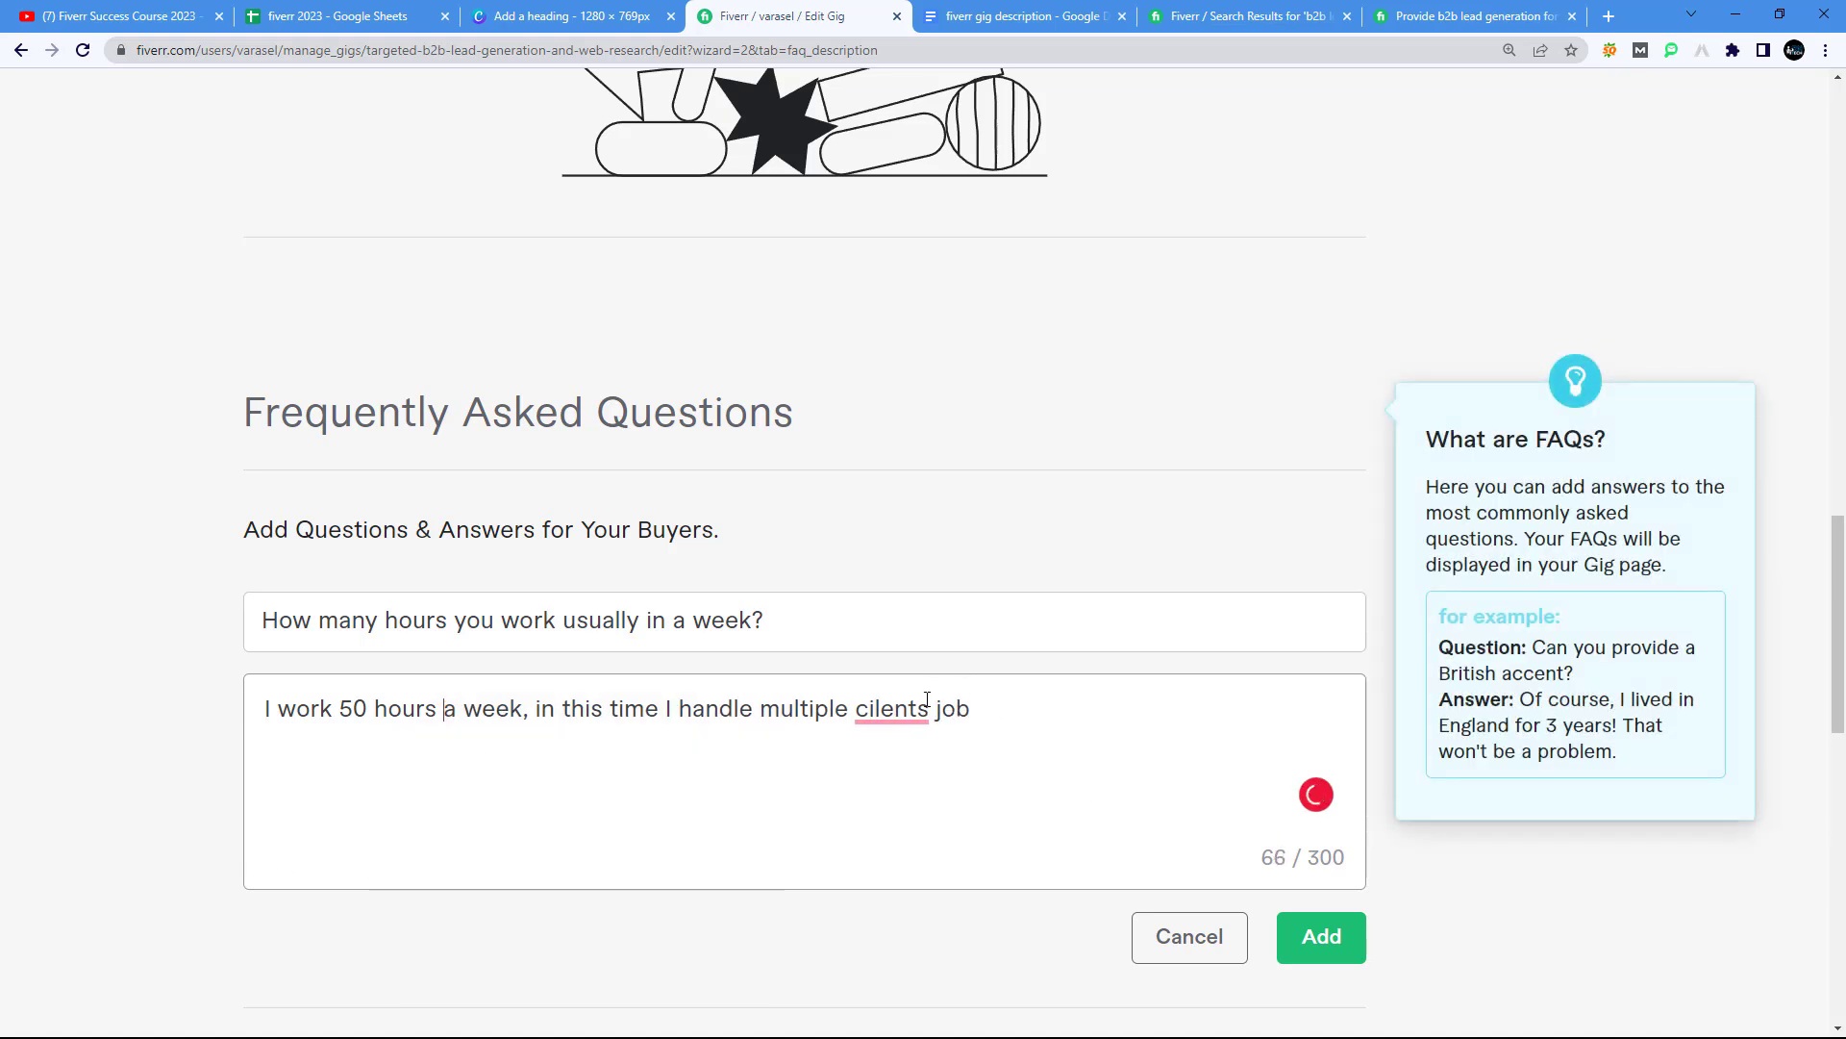
mouse_move(896, 708)
click(895, 761)
drag(321, 708, 428, 708)
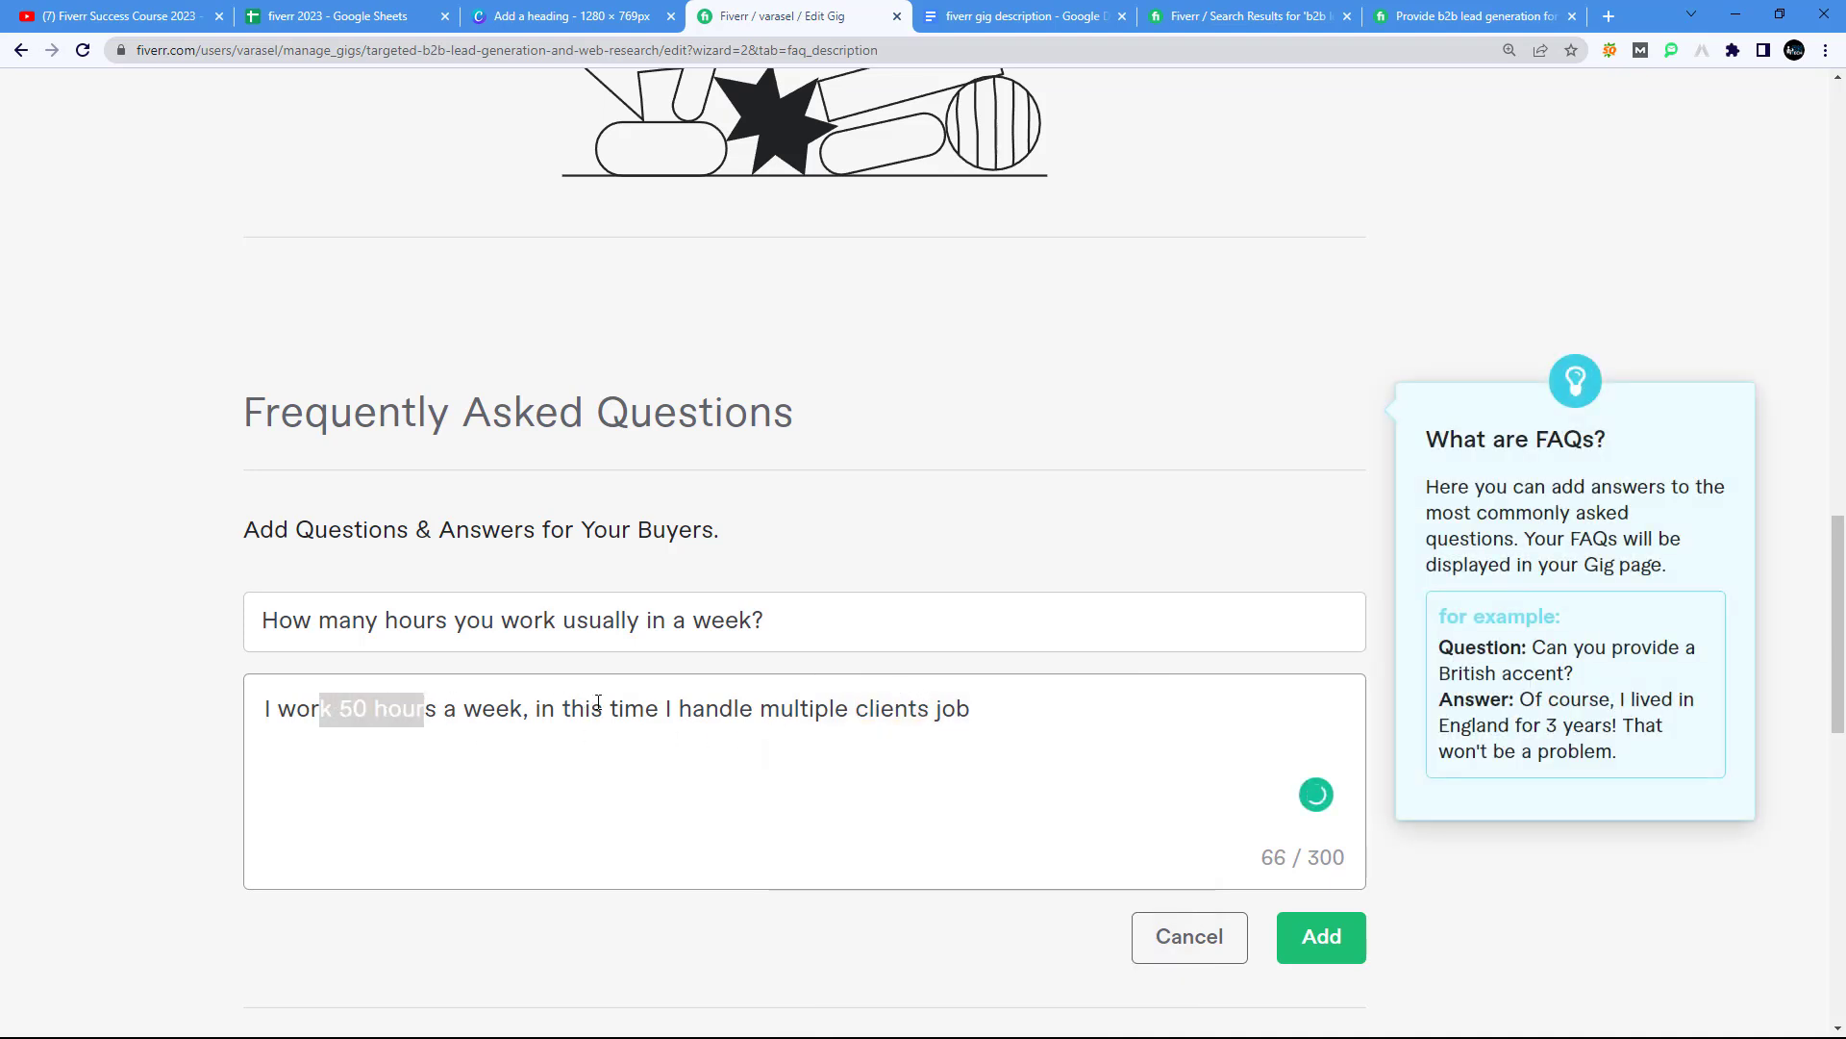
drag(972, 710, 261, 735)
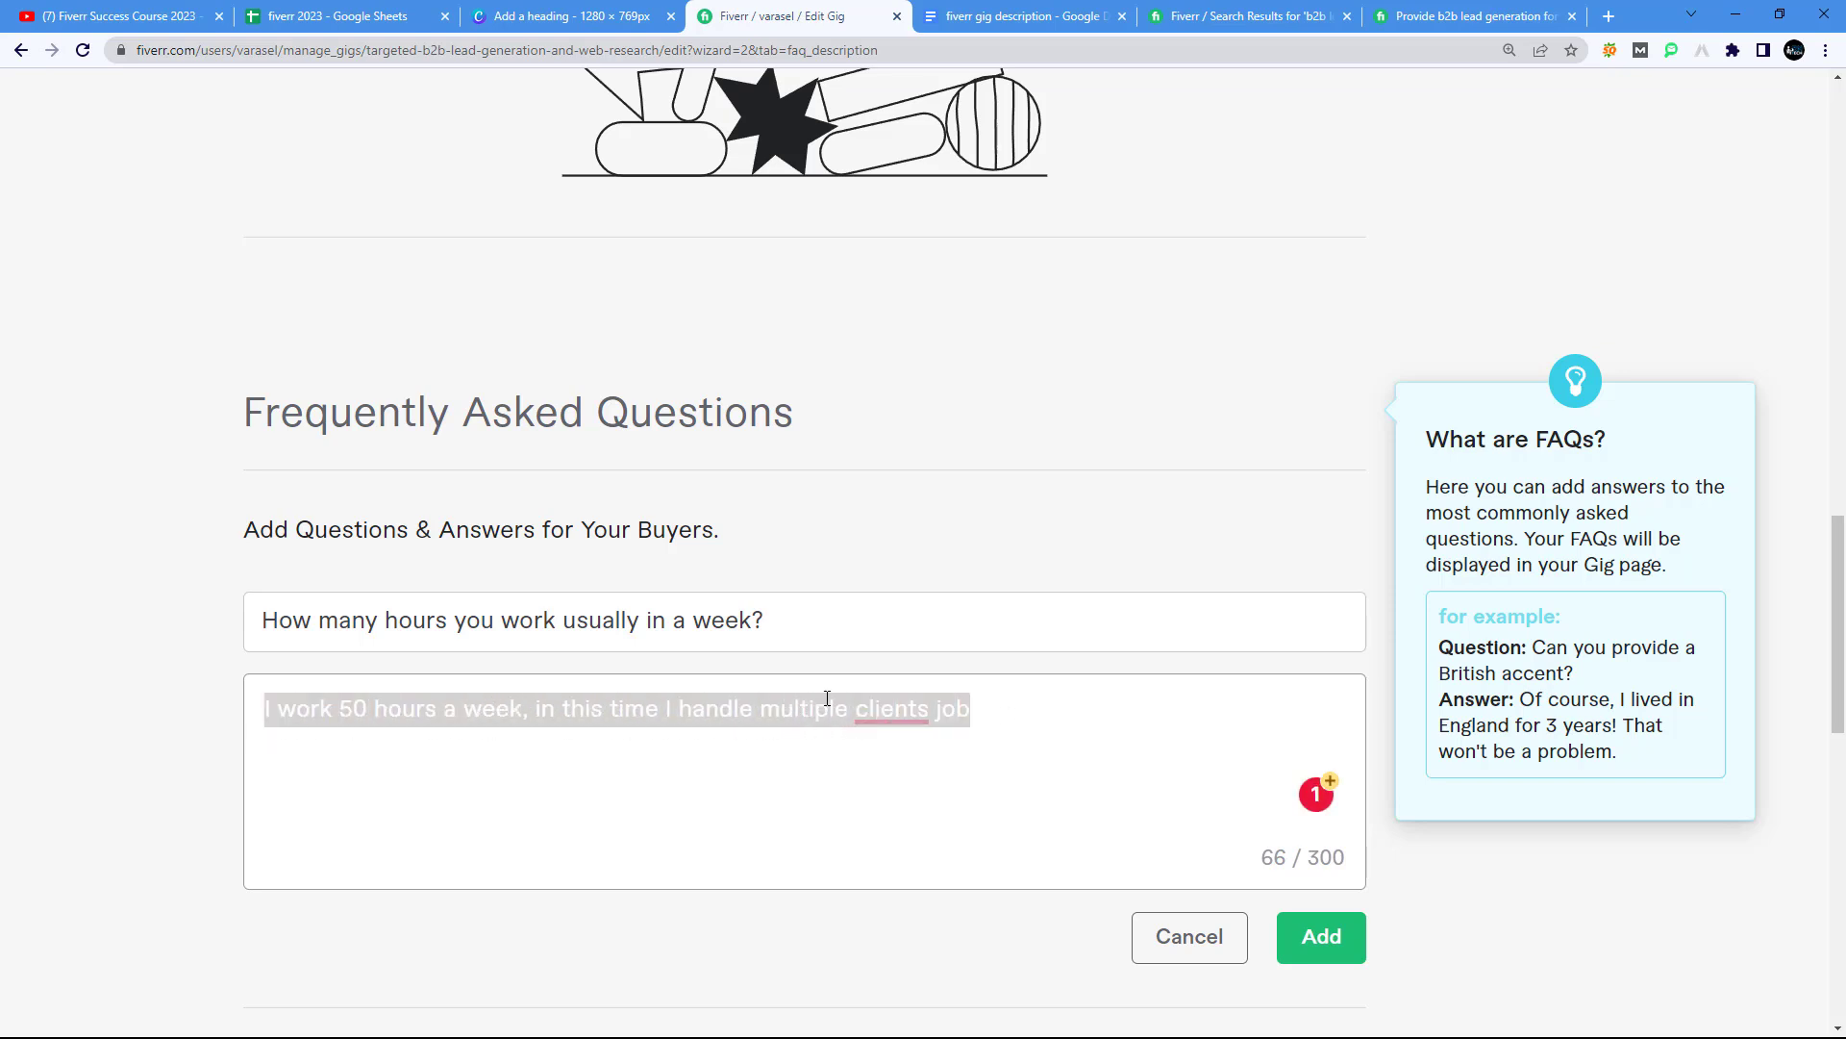
mouse_move(889, 717)
click(894, 783)
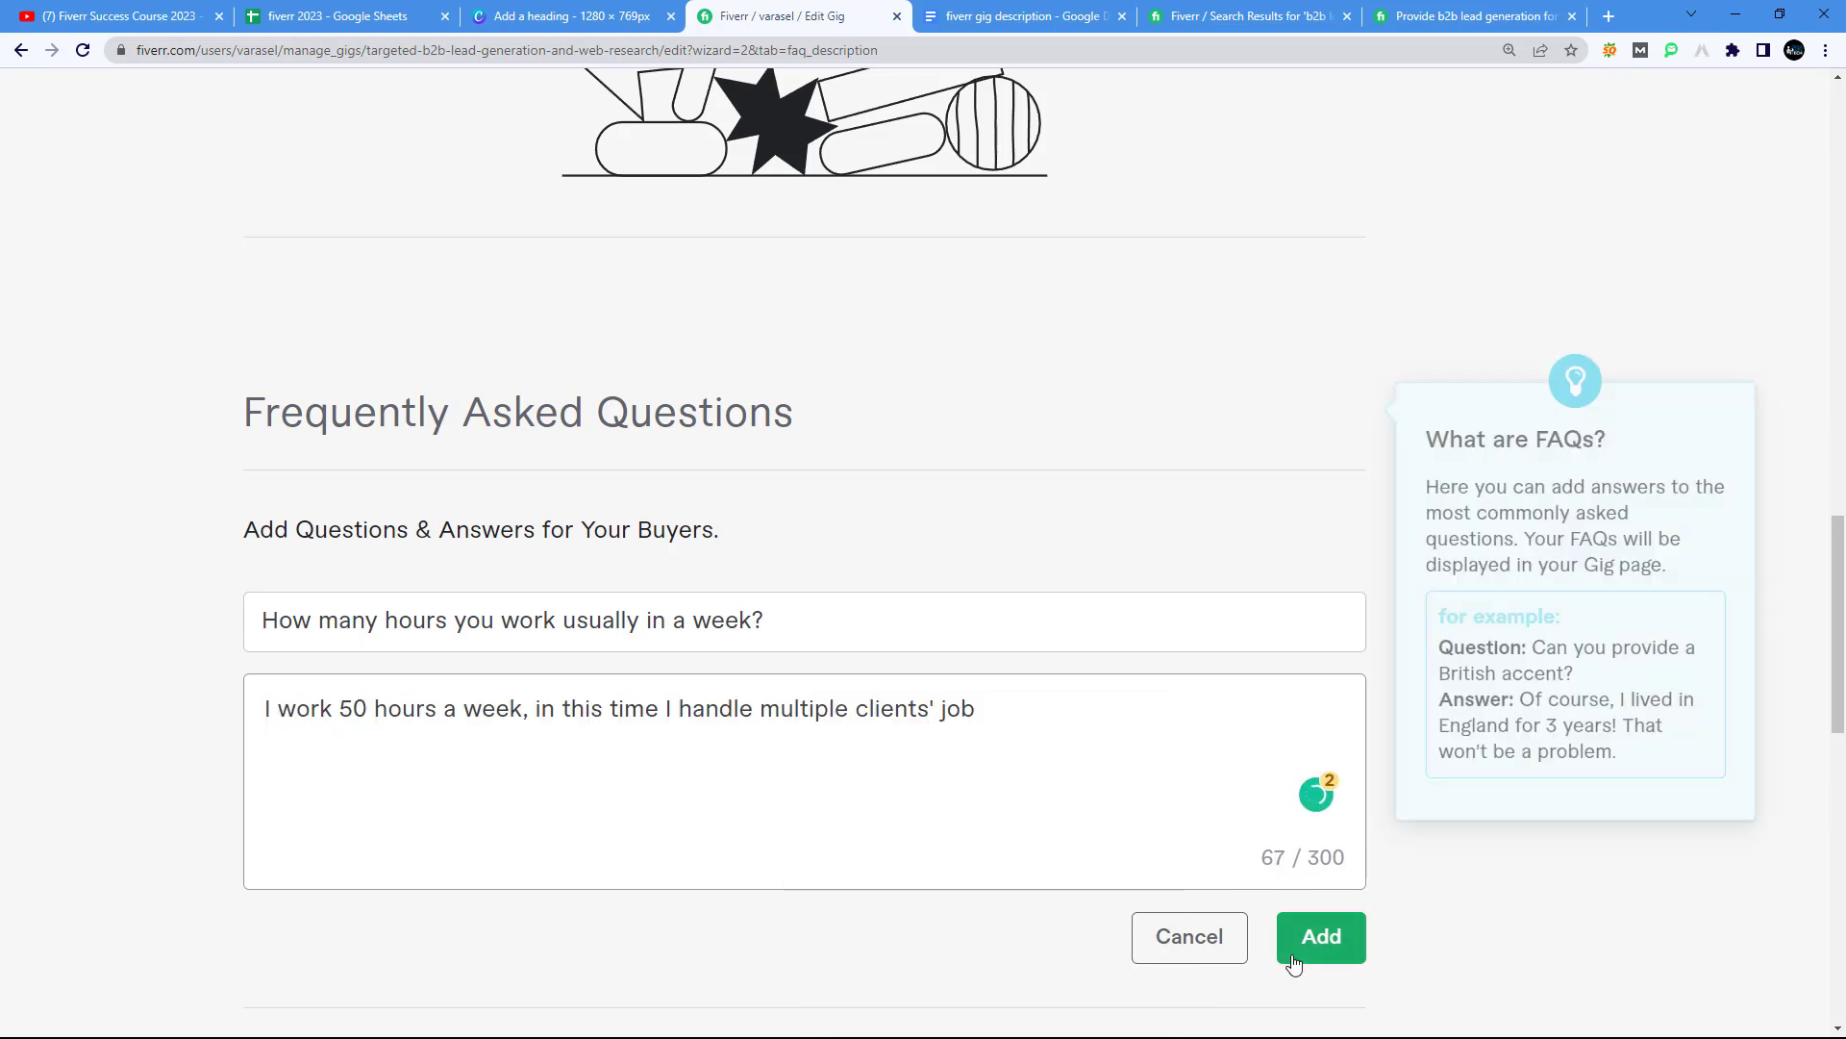
click(1321, 938)
Step: Look over the remaining FAQ questions on the competitor's gig and the three optional Fiverr questions on the gig's Requirements page
key(ctrl+9)
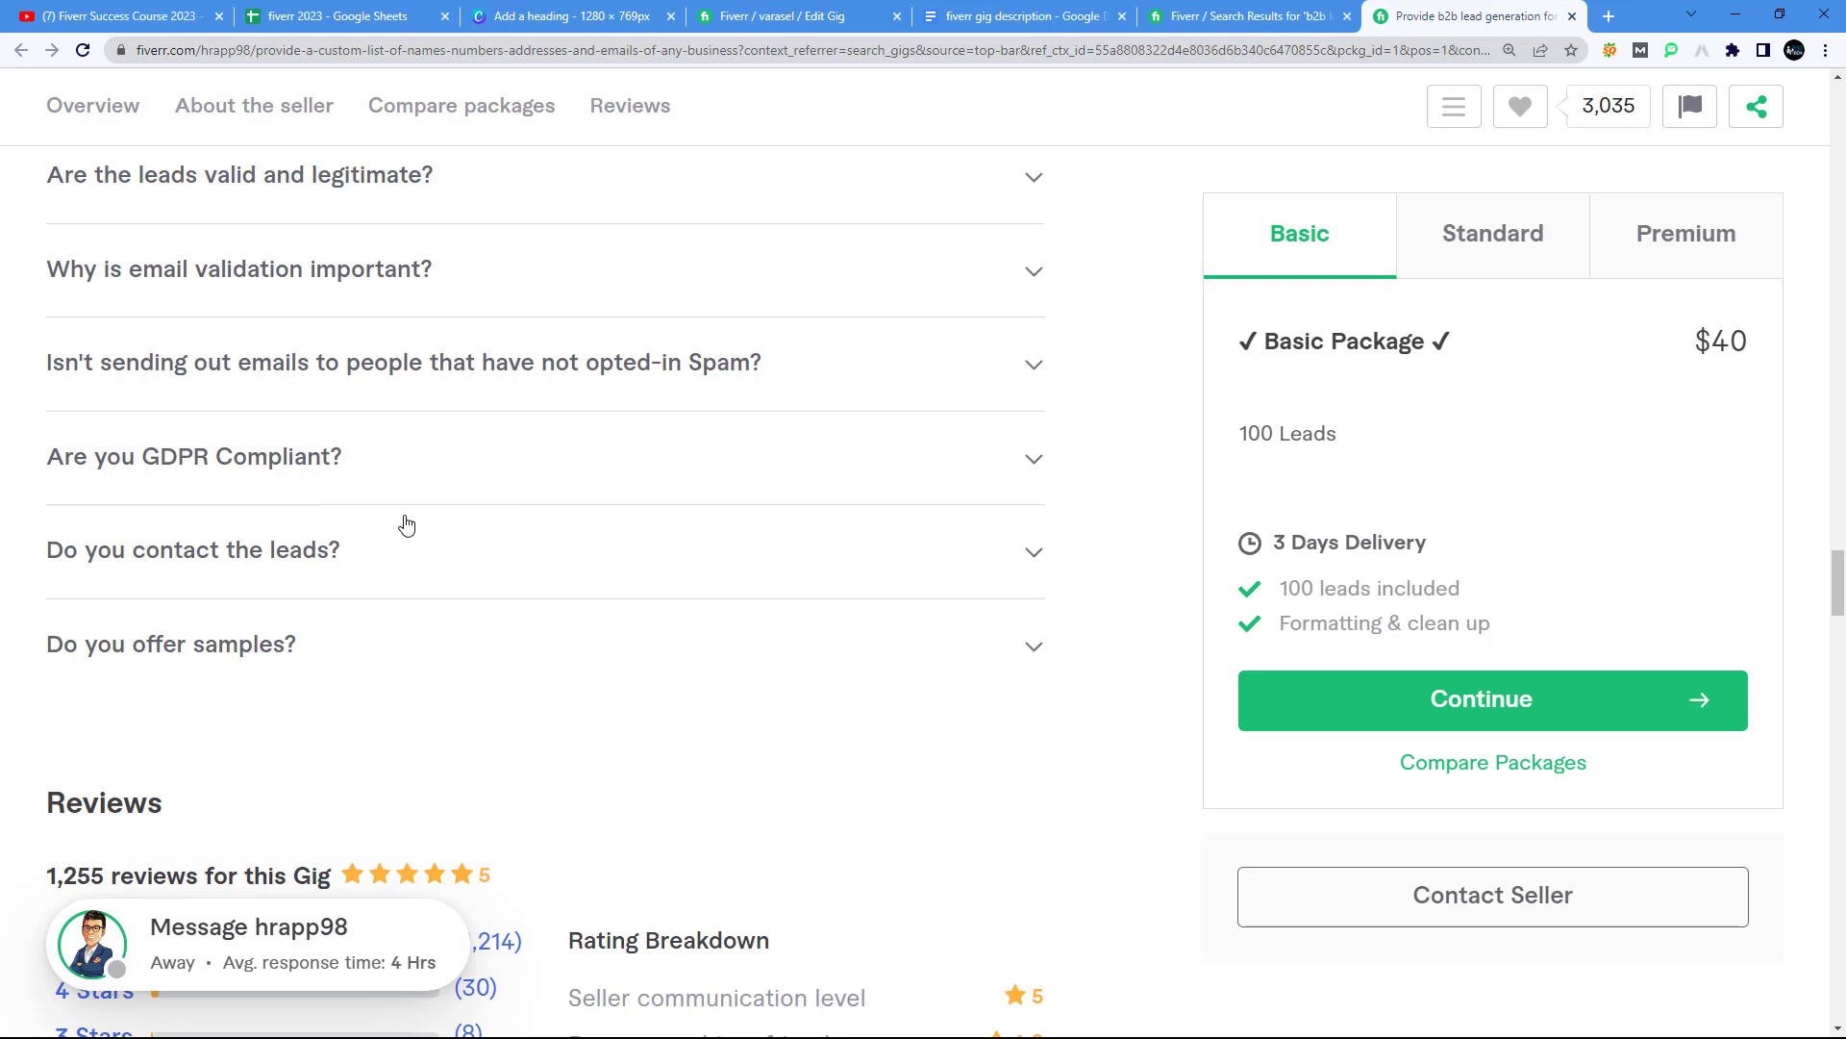
key(ctrl+4)
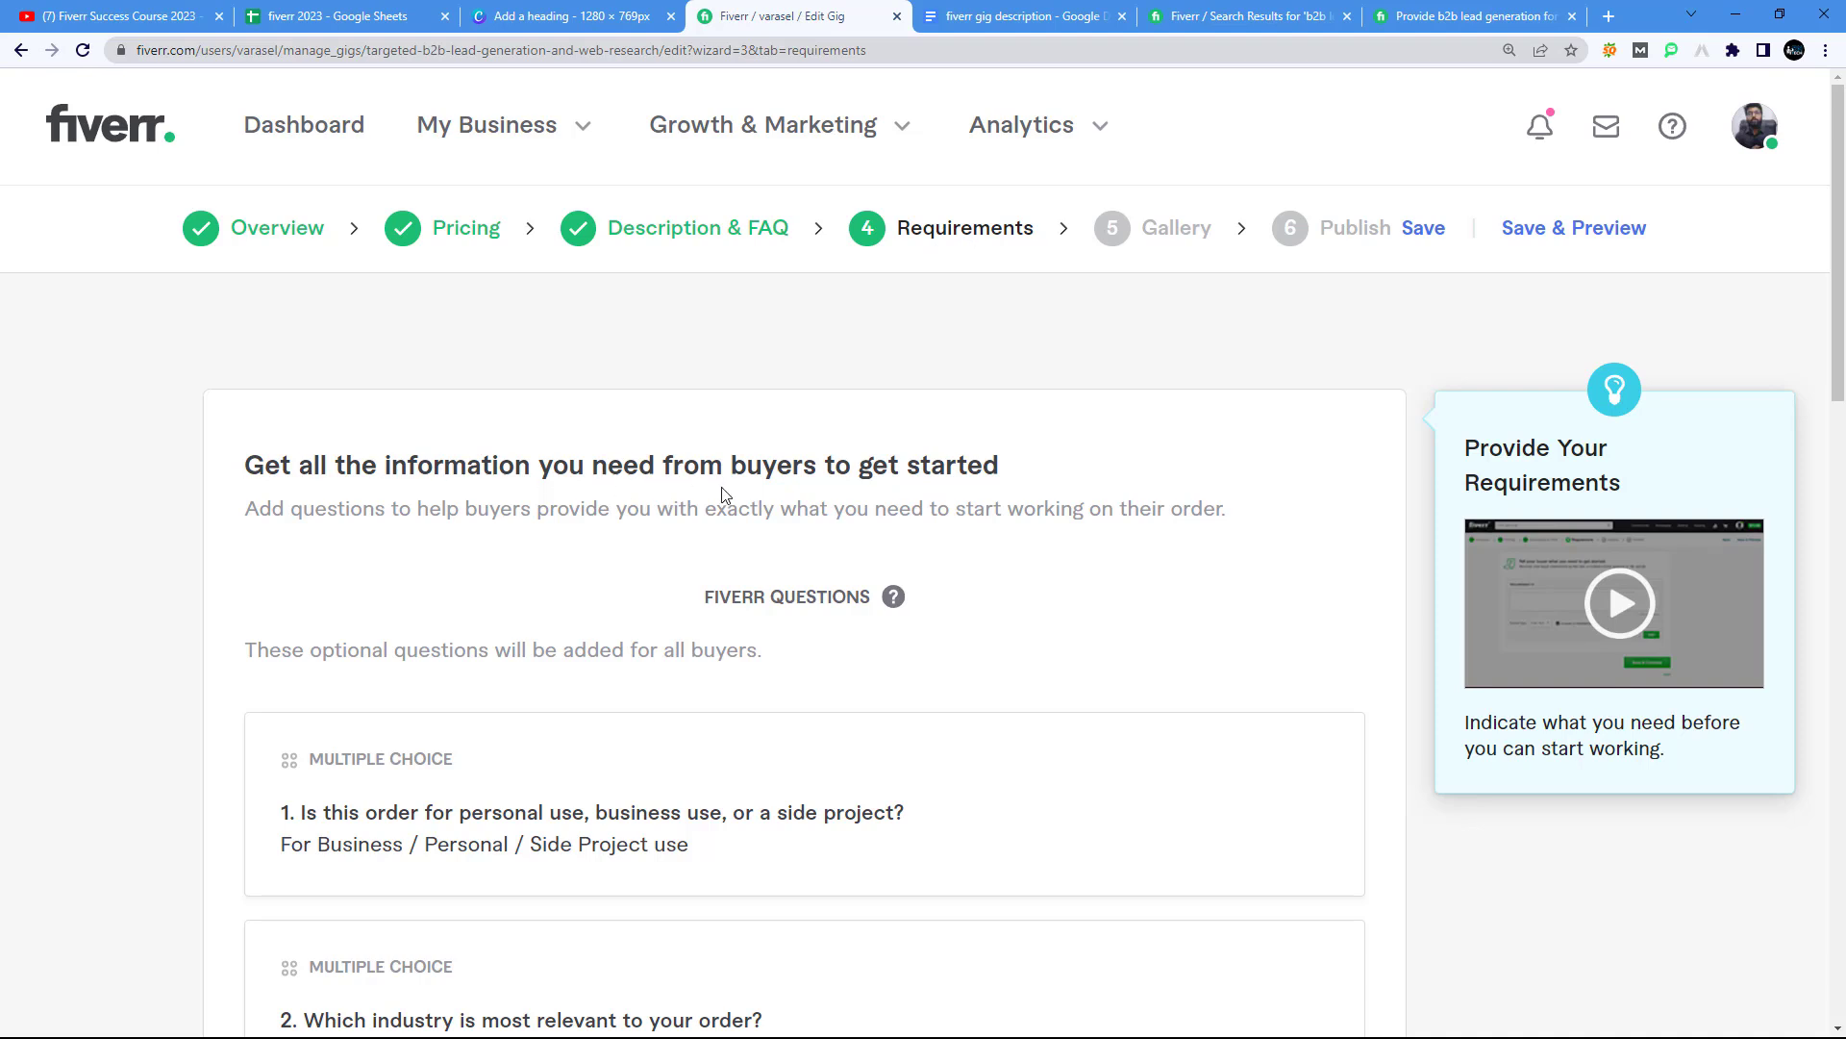
scroll(1099, 586, down, 5)
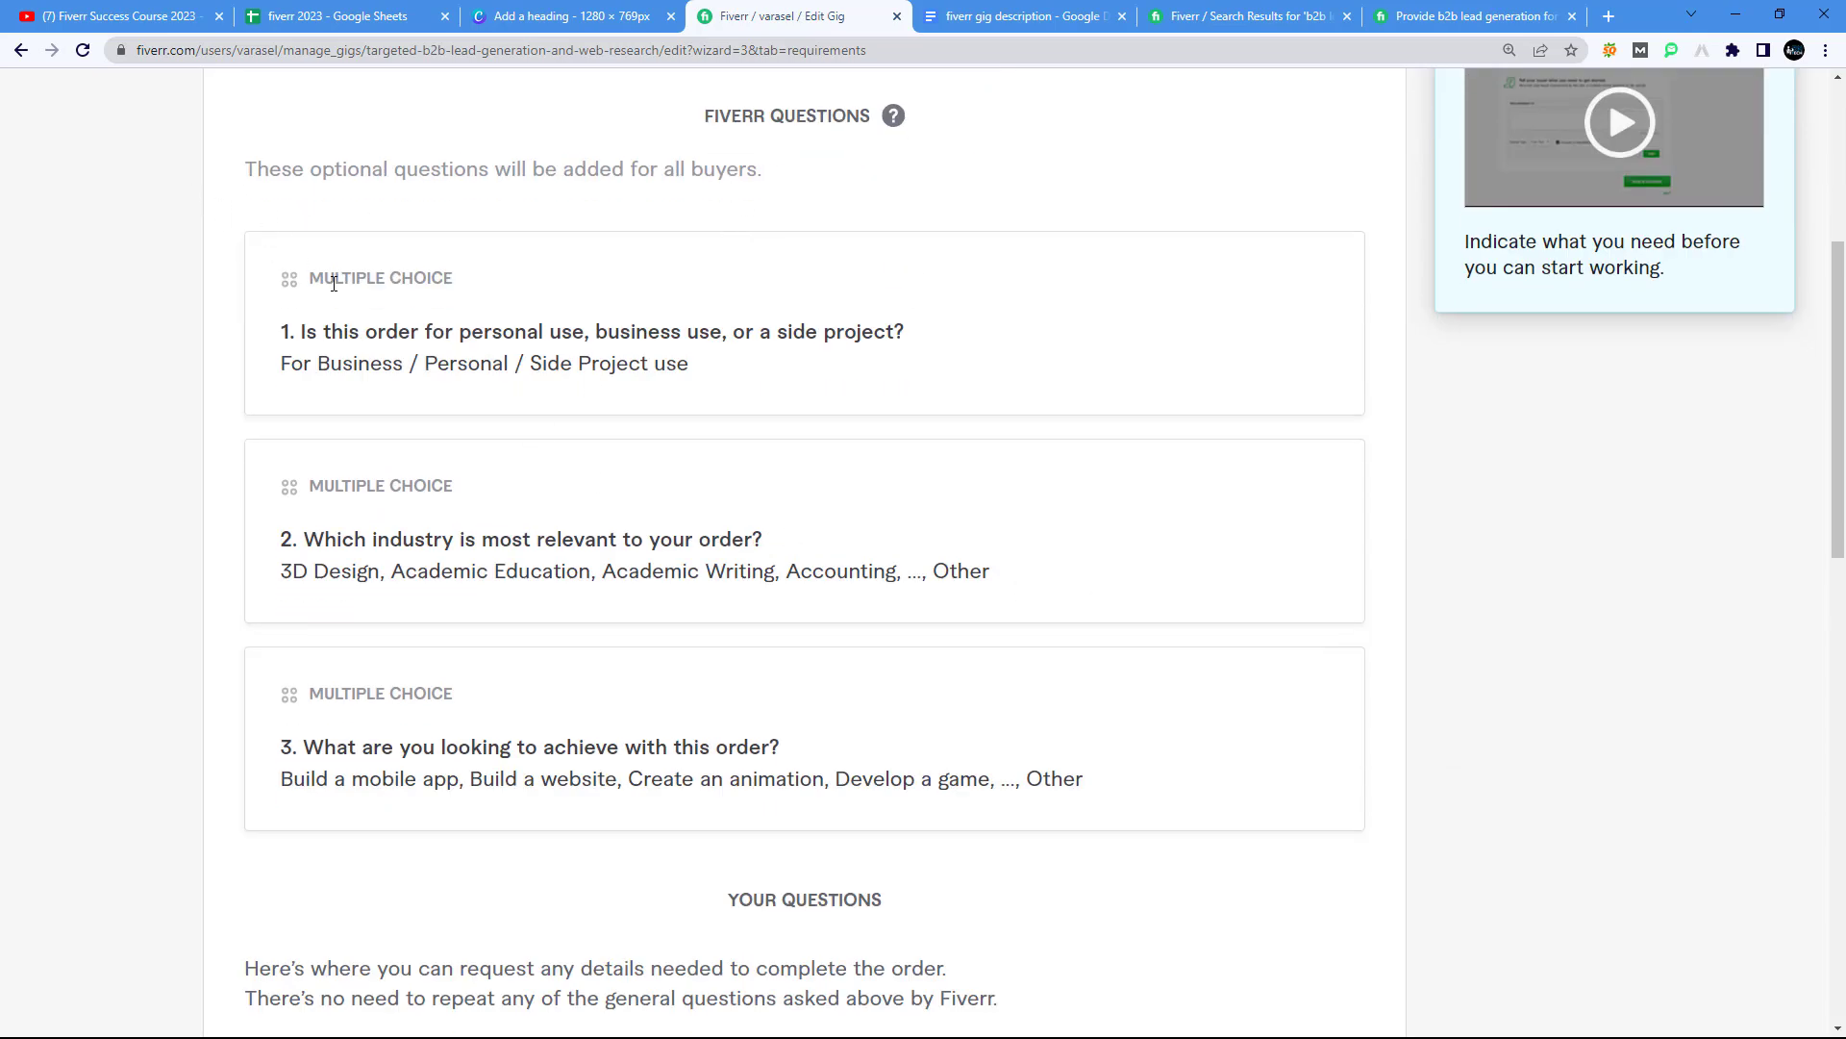
drag(790, 387, 267, 339)
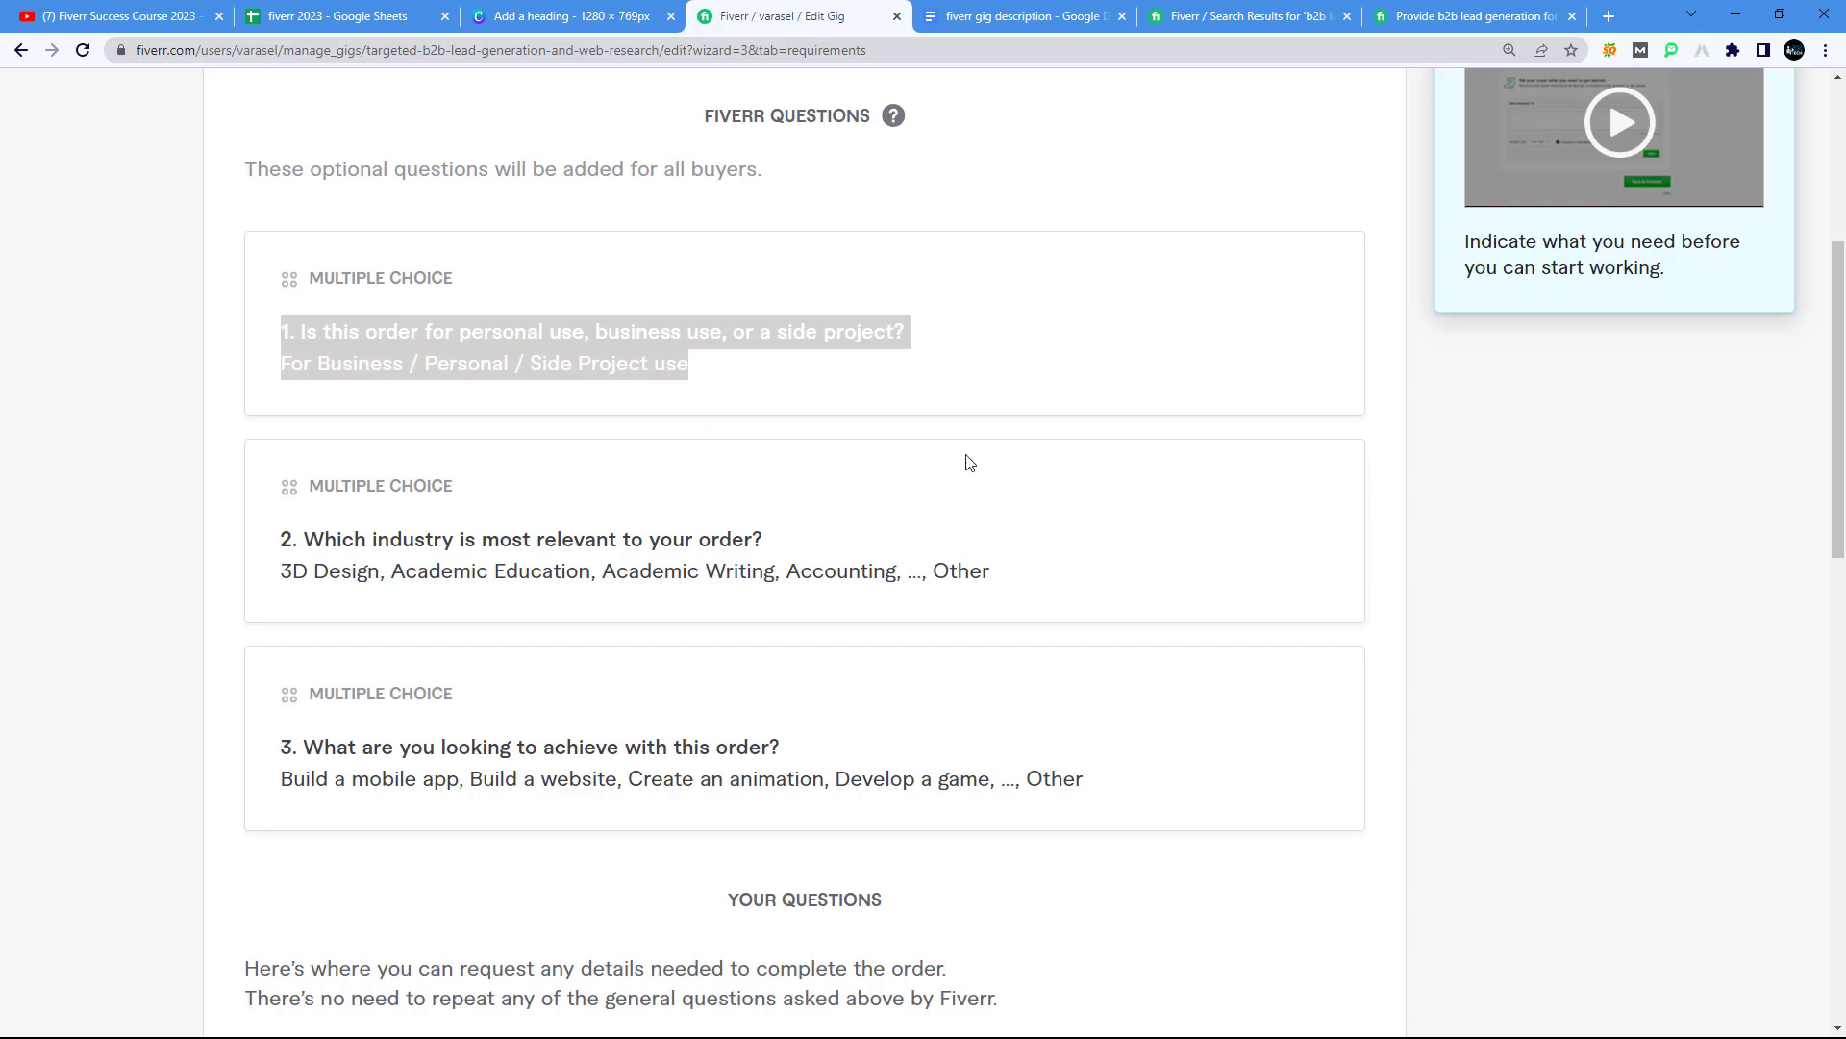
drag(325, 541, 625, 543)
scroll(597, 638, down, 2)
drag(293, 555, 697, 556)
drag(395, 586, 875, 587)
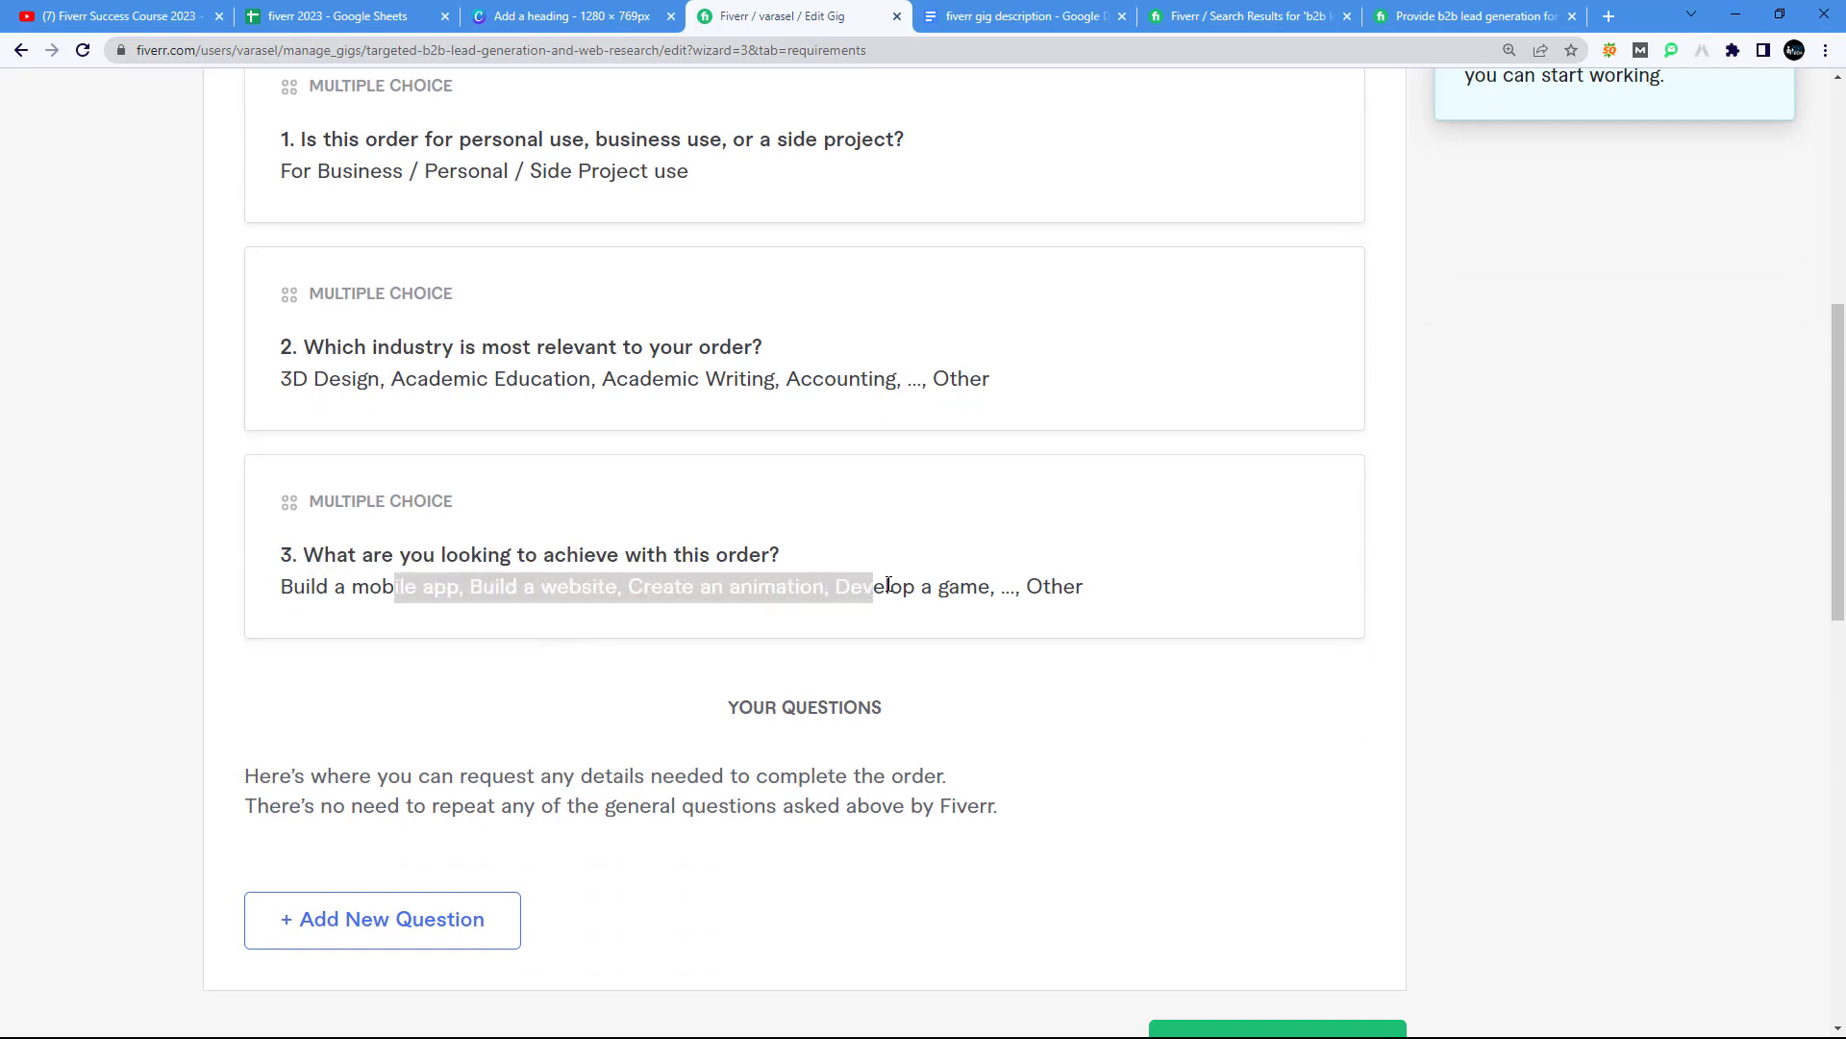
Step: Add the required free-text buyer question "Please provide industry, location, company size, required fields" and save the requirements
scroll(891, 585, down, 3)
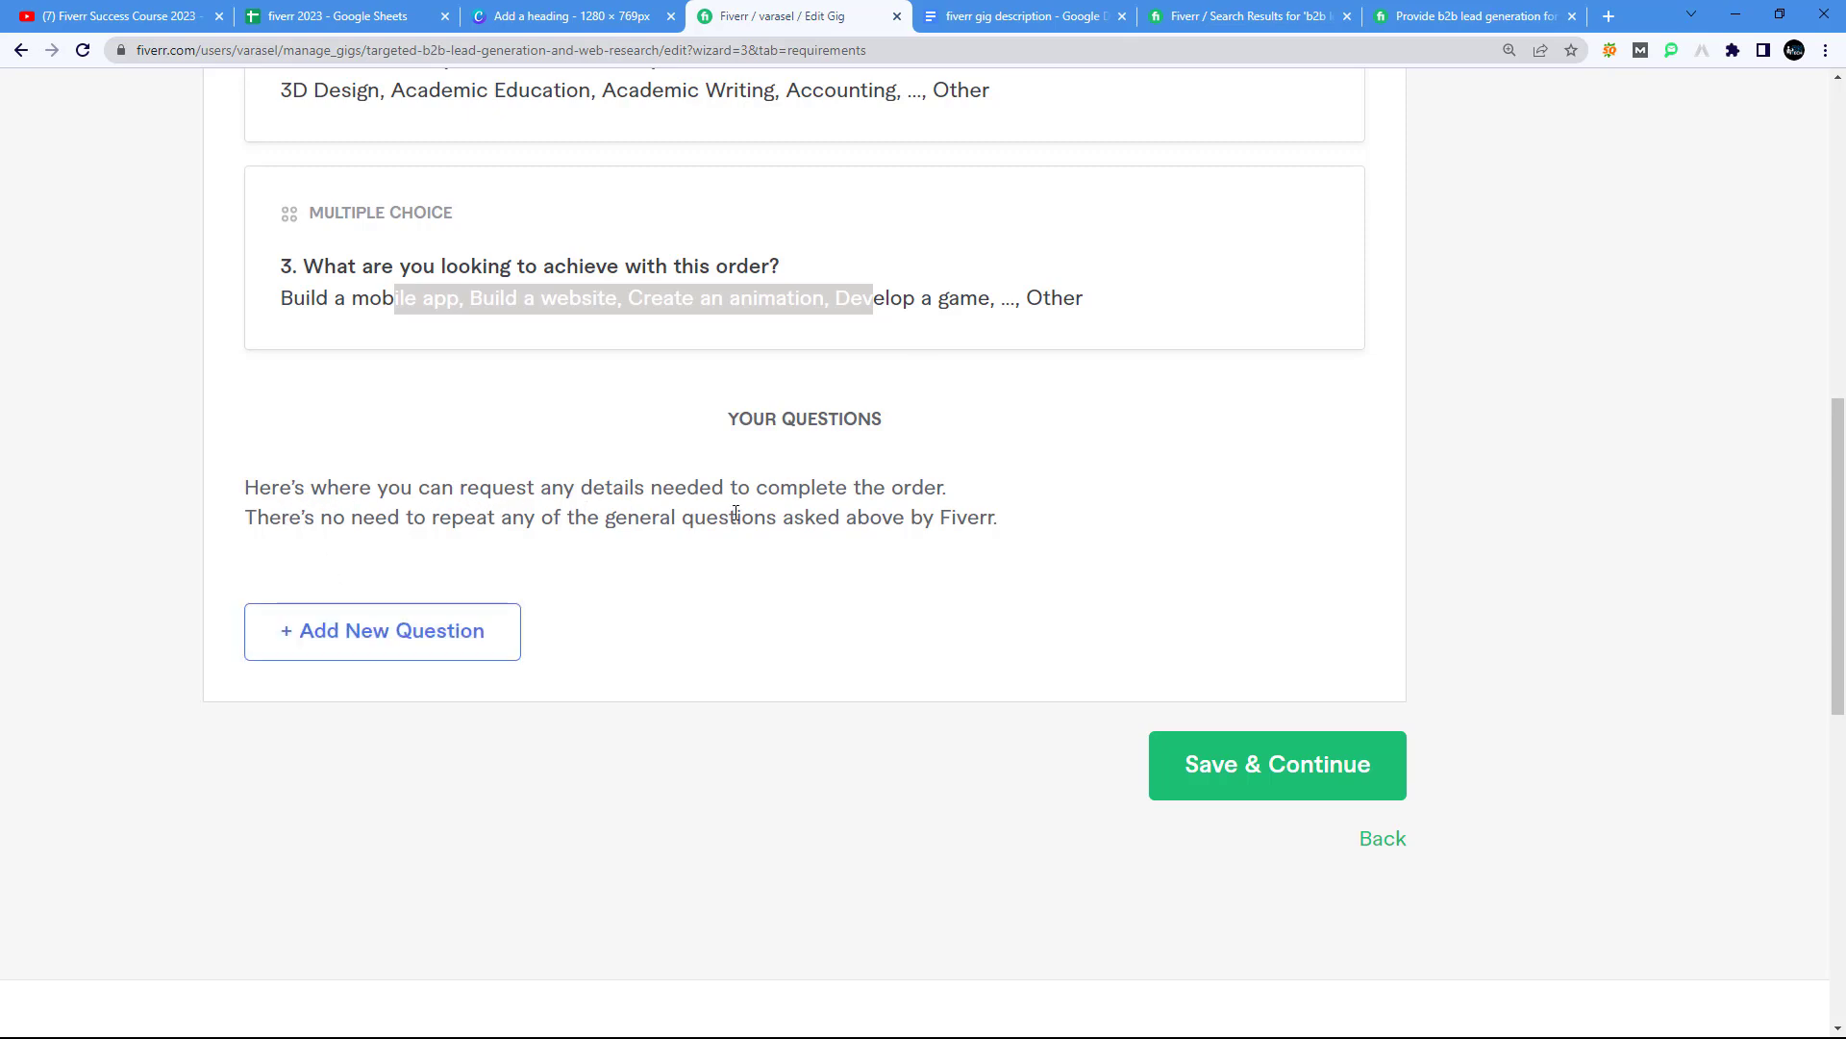
click(361, 651)
click(408, 717)
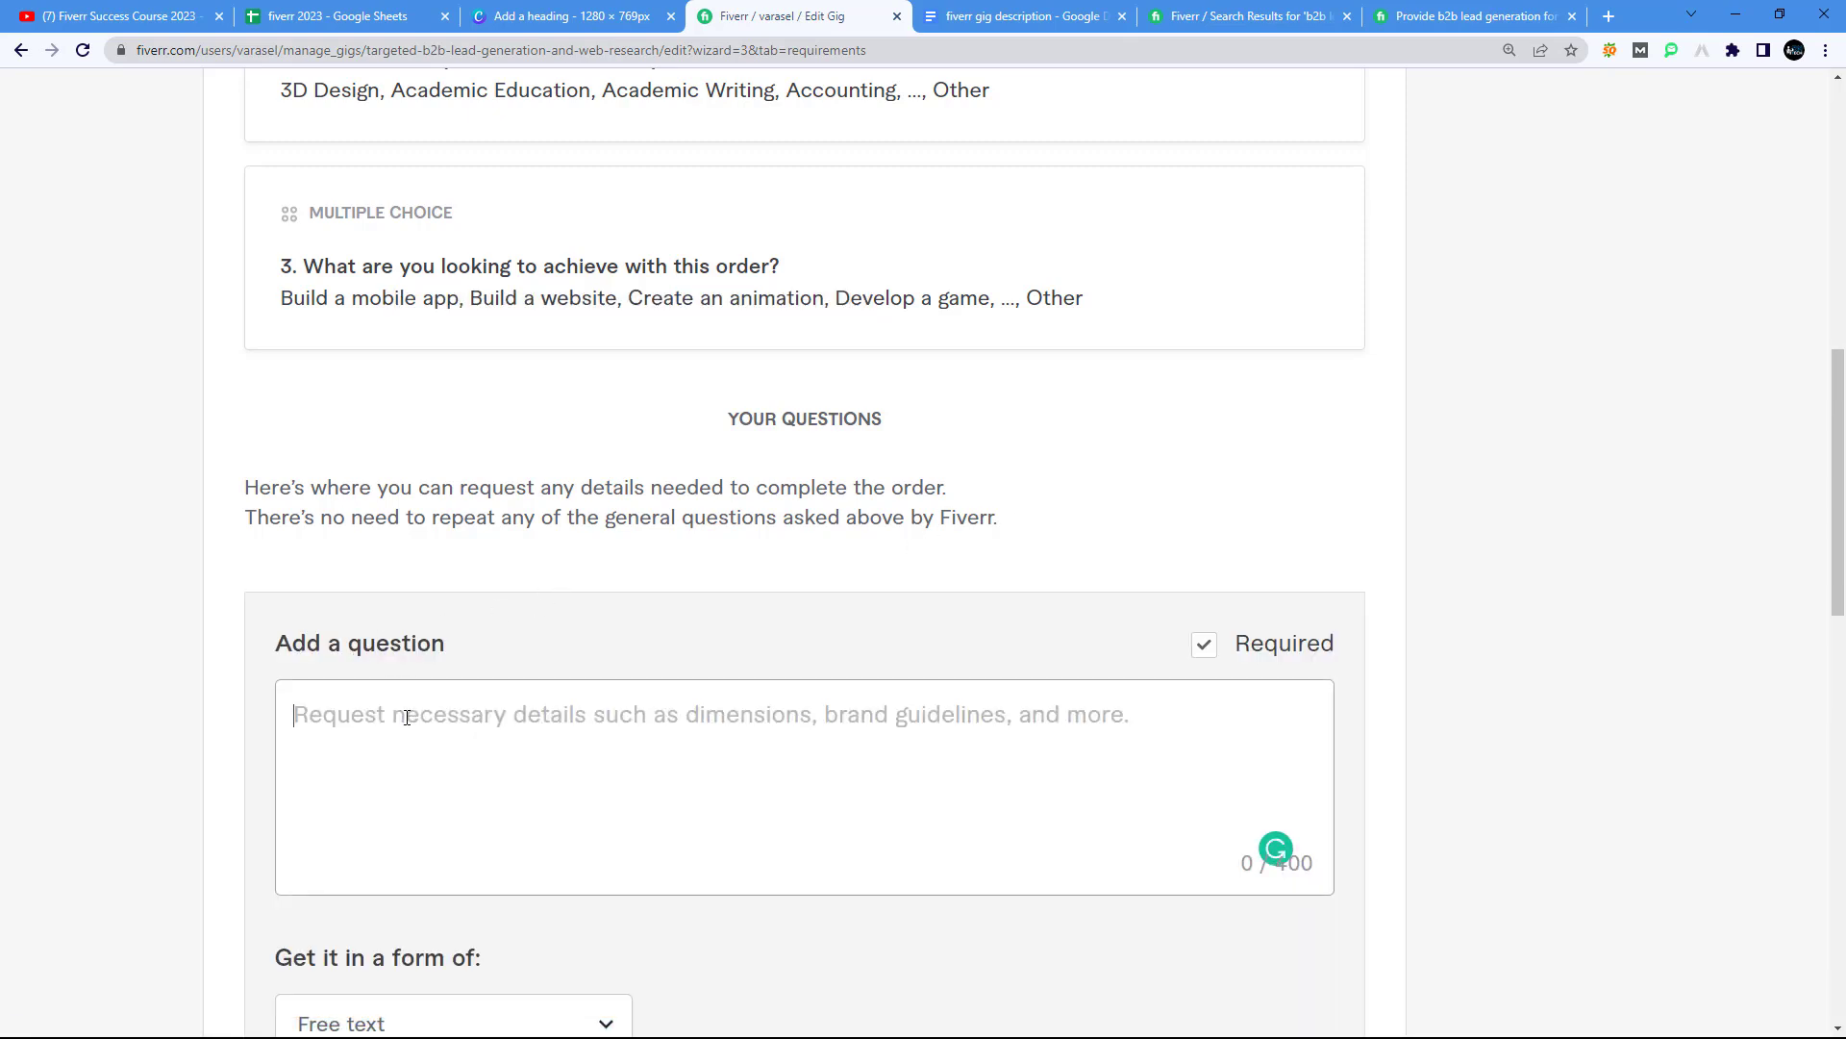
text(Pleas)
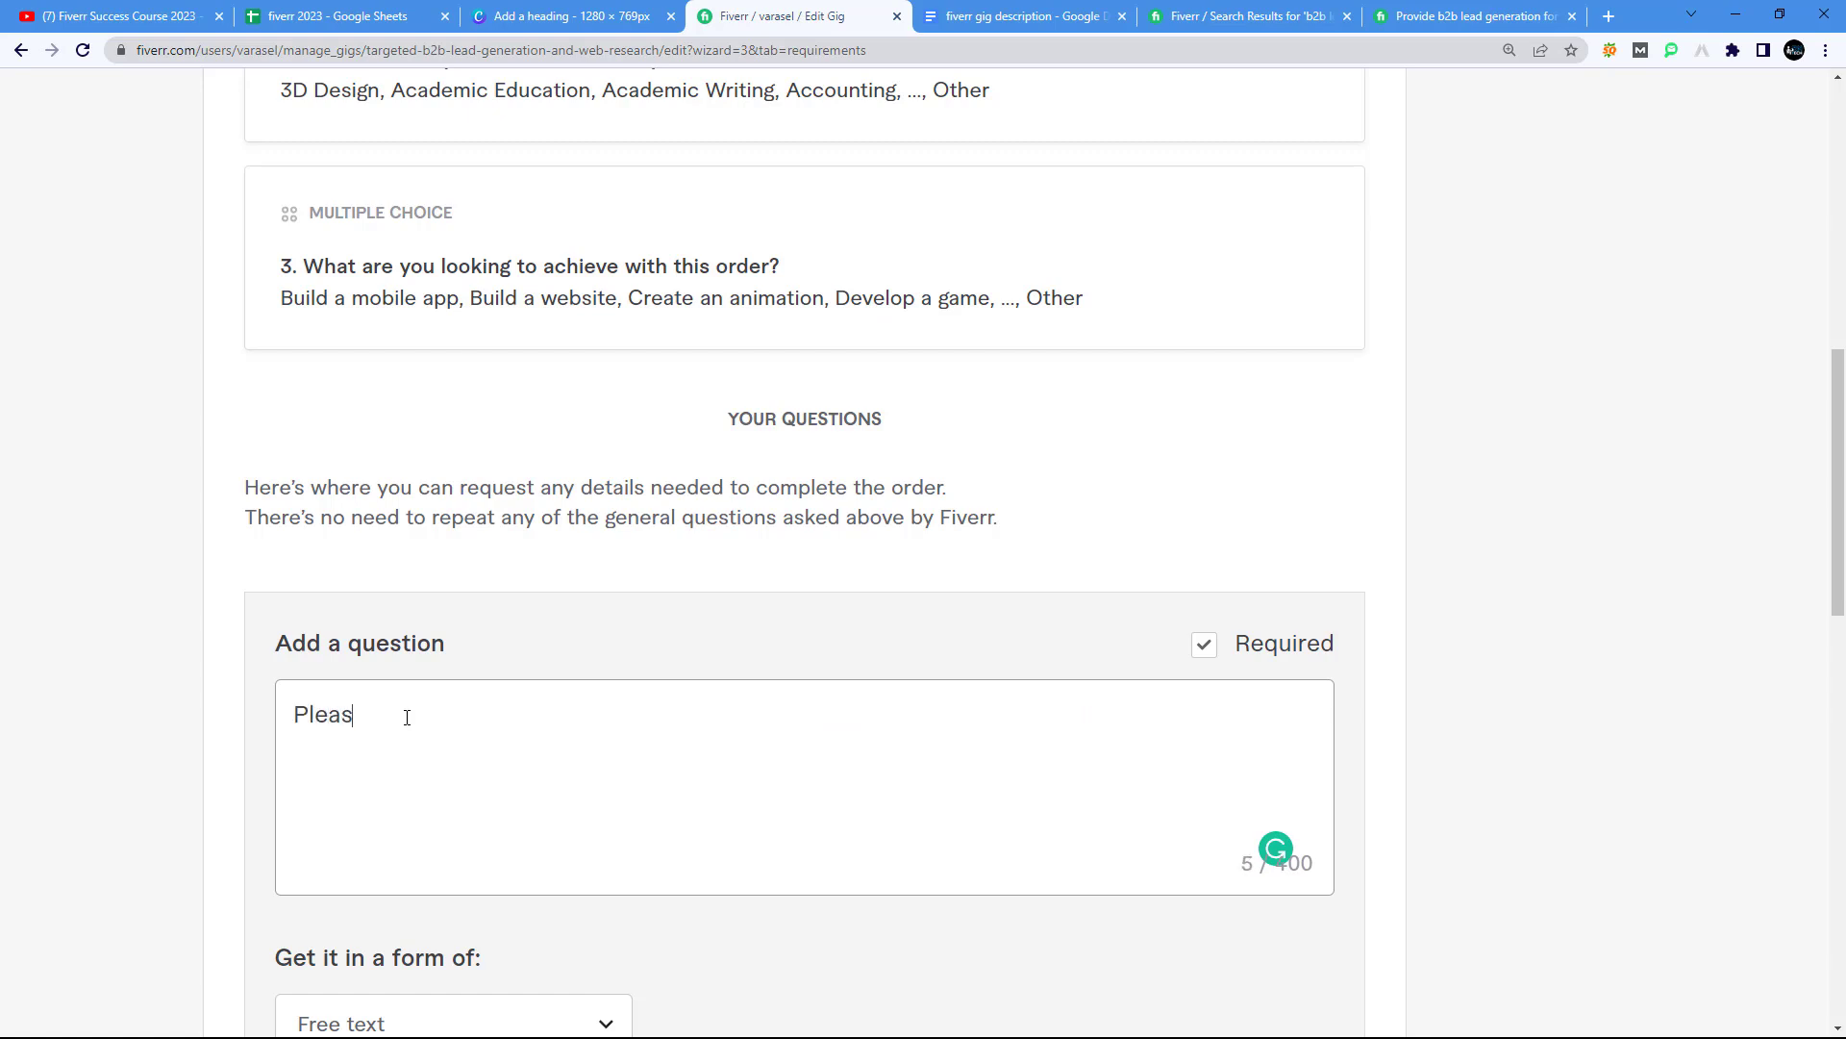
text(e provide industry, location, co)
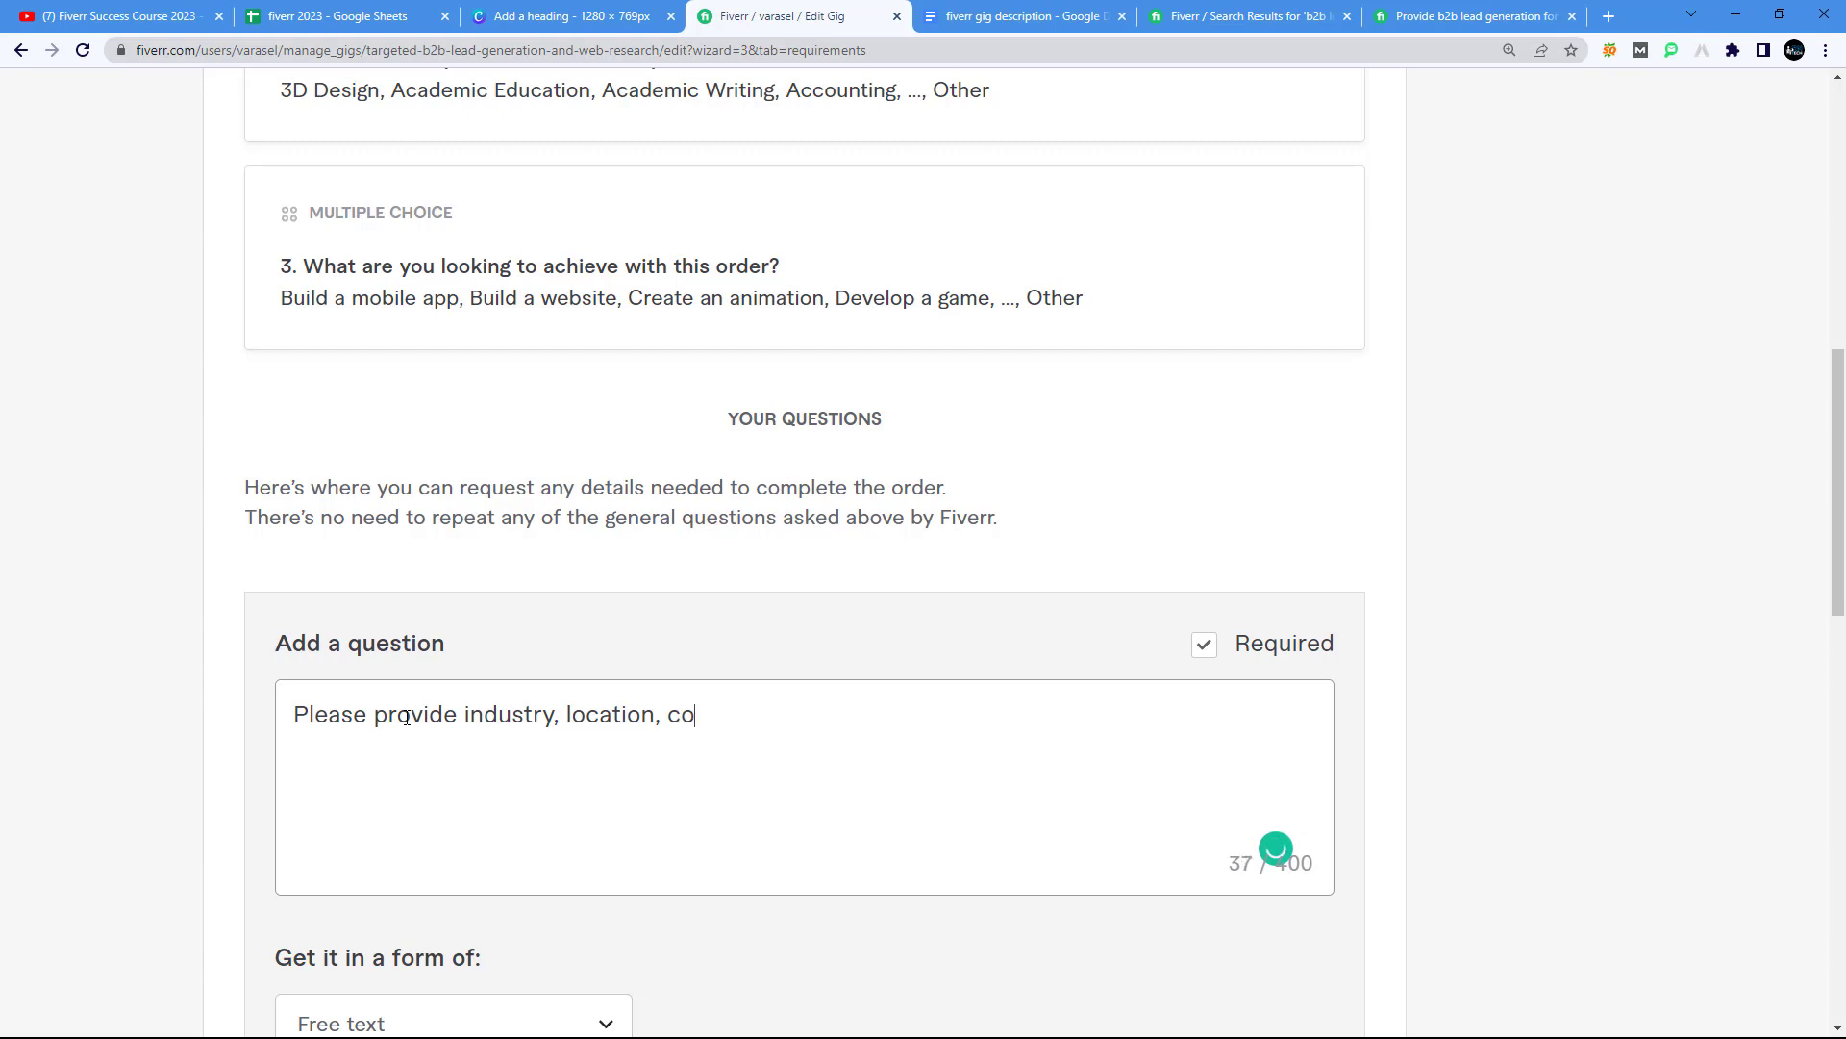
text(mpany size,)
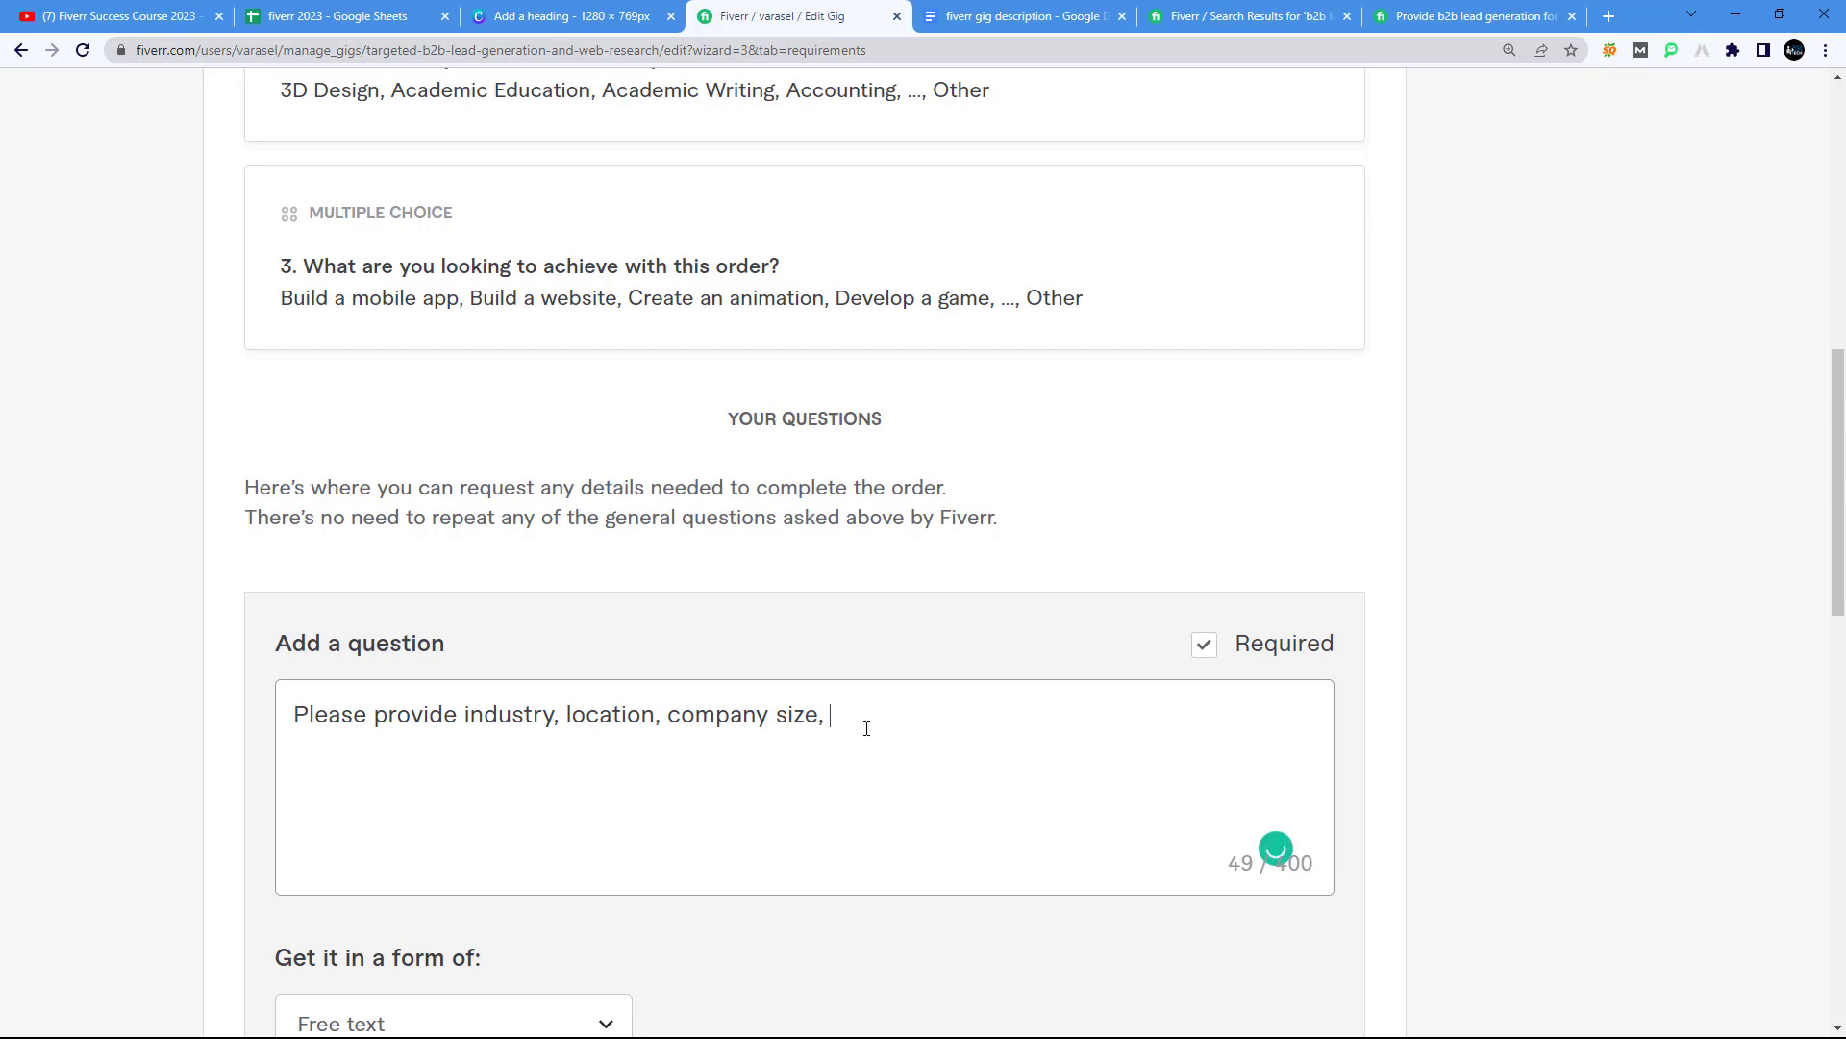
text( required)
text(ields)
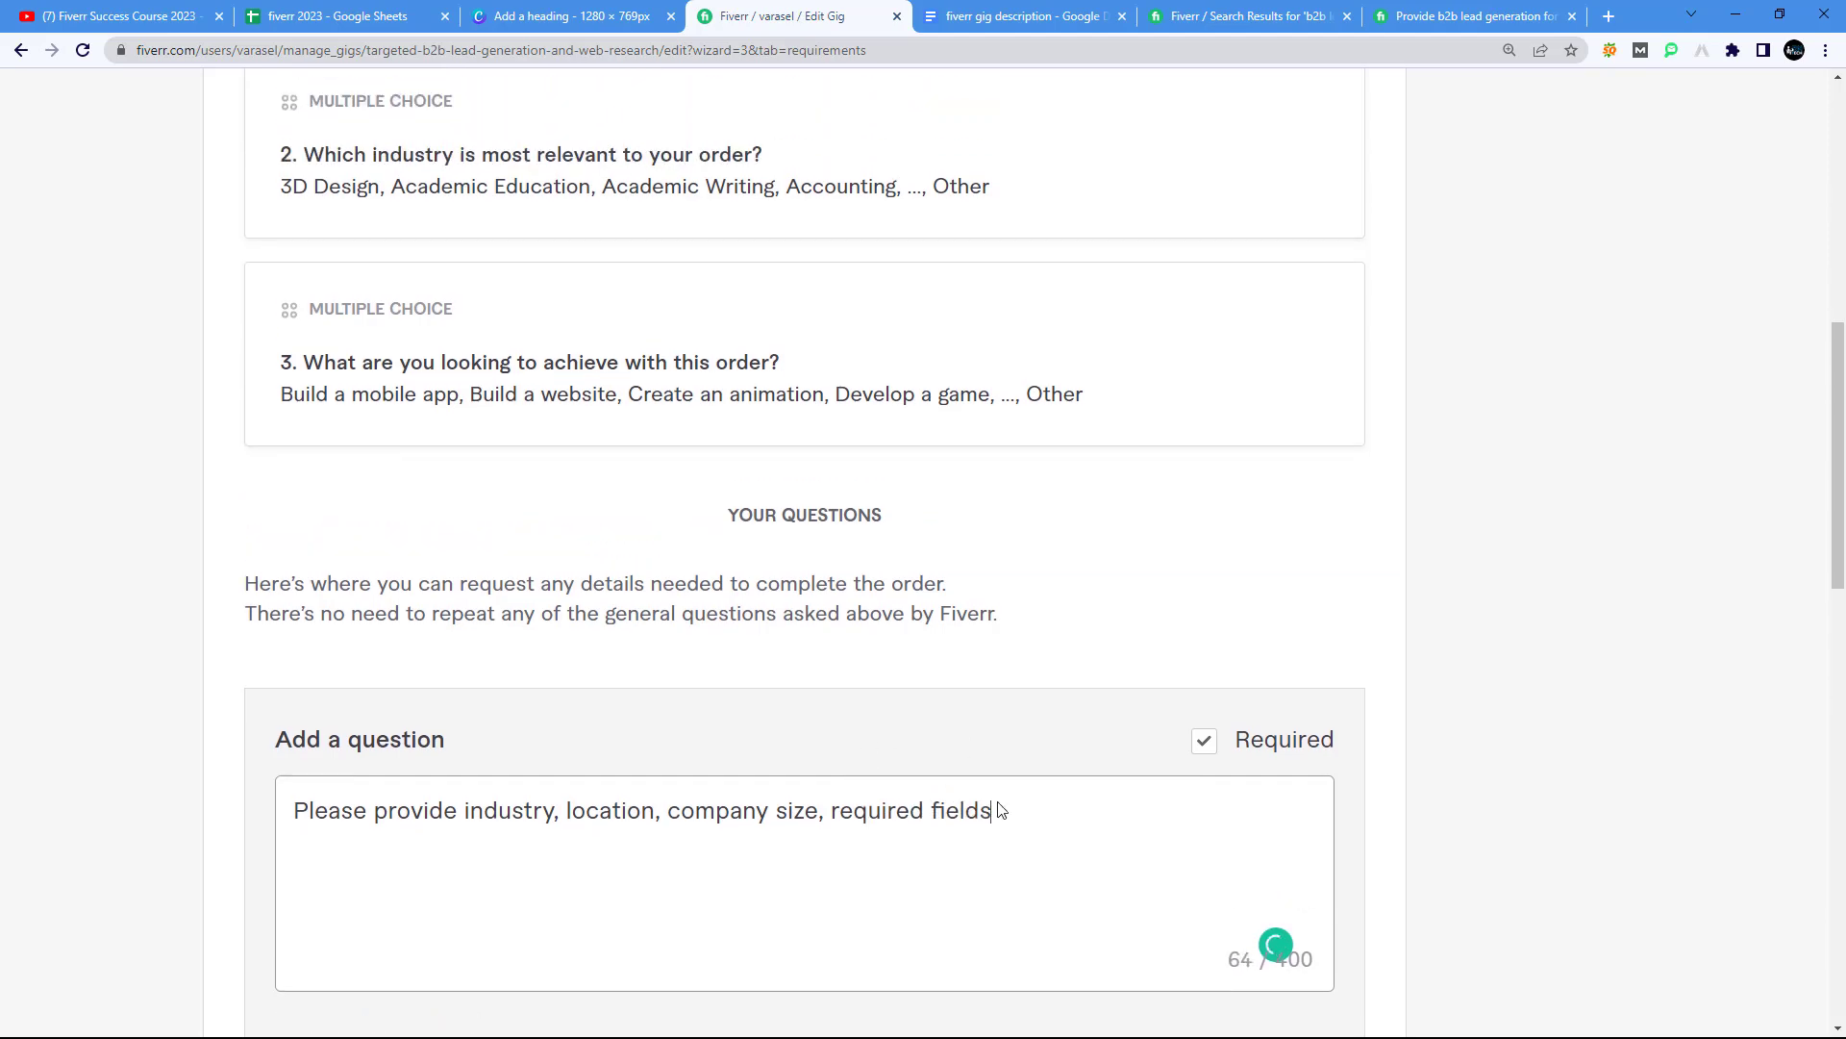
scroll(231, 936, down, 3)
click(1293, 851)
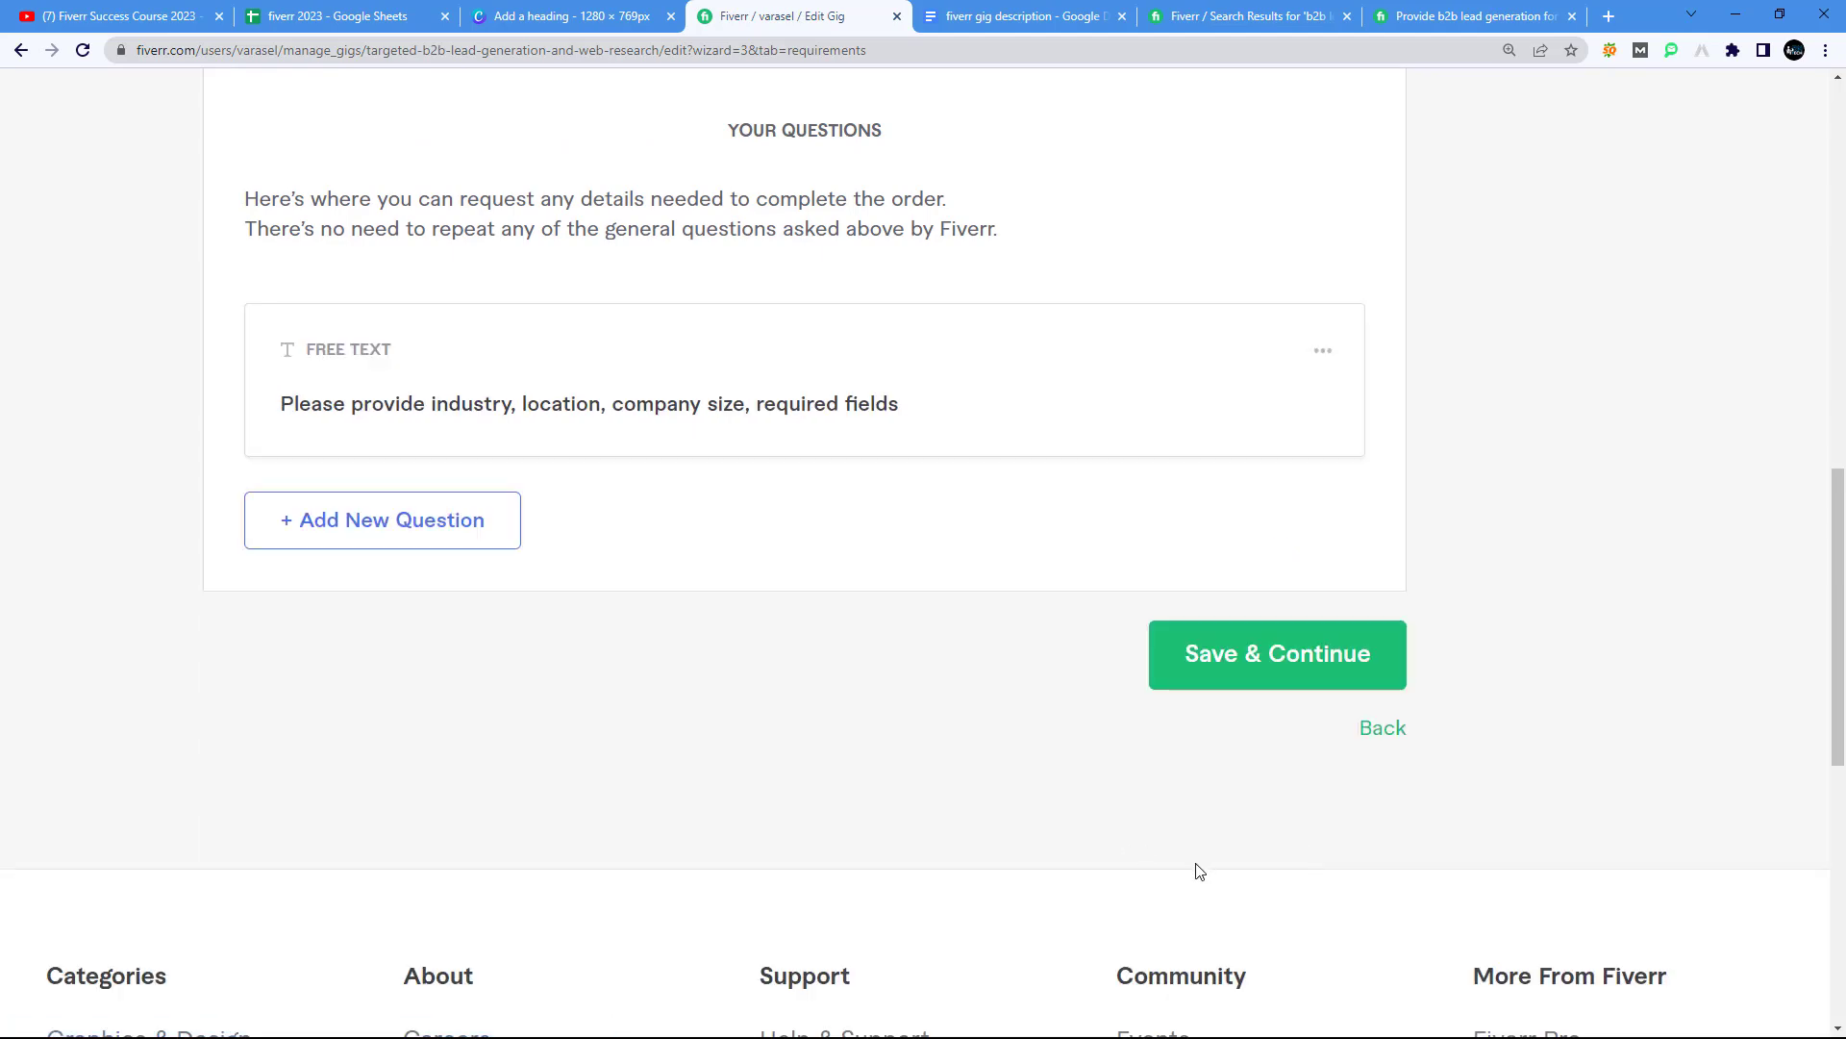
click(1212, 661)
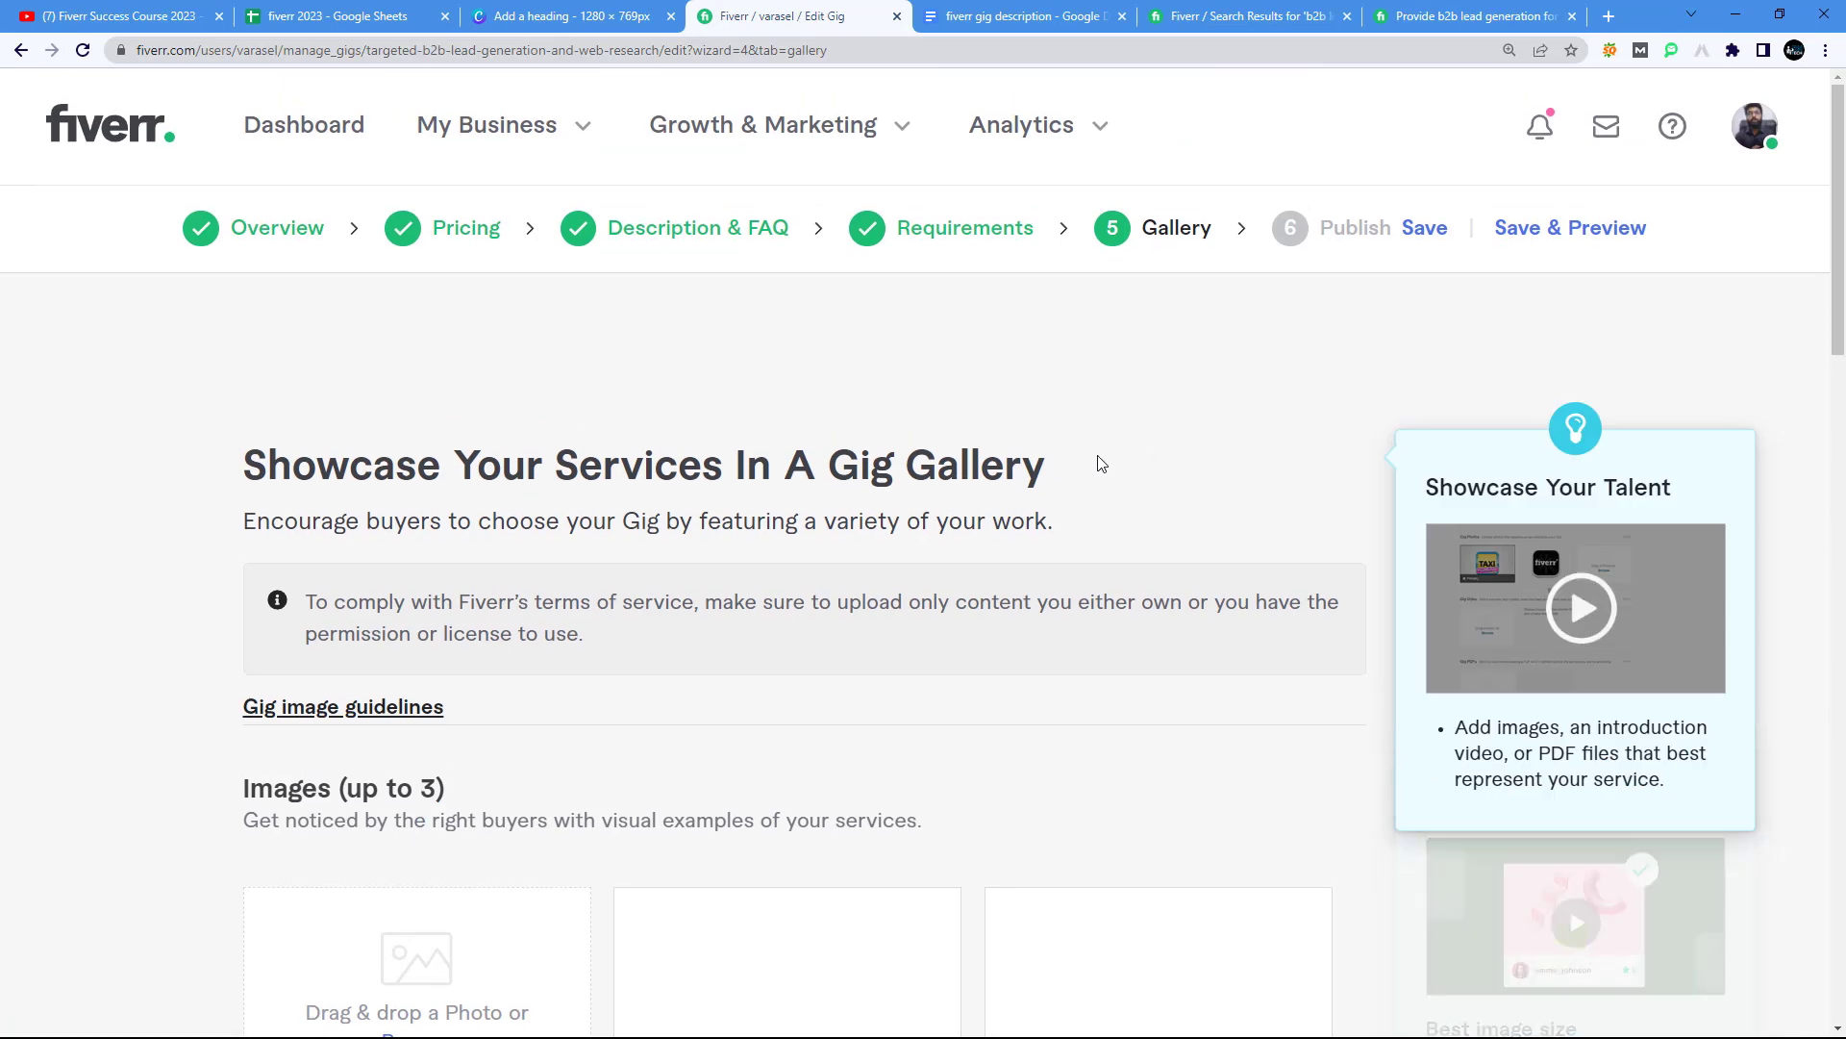
Step: Look over the Images, Video and Documents upload sections of the gig gallery
scroll(1100, 467, down, 5)
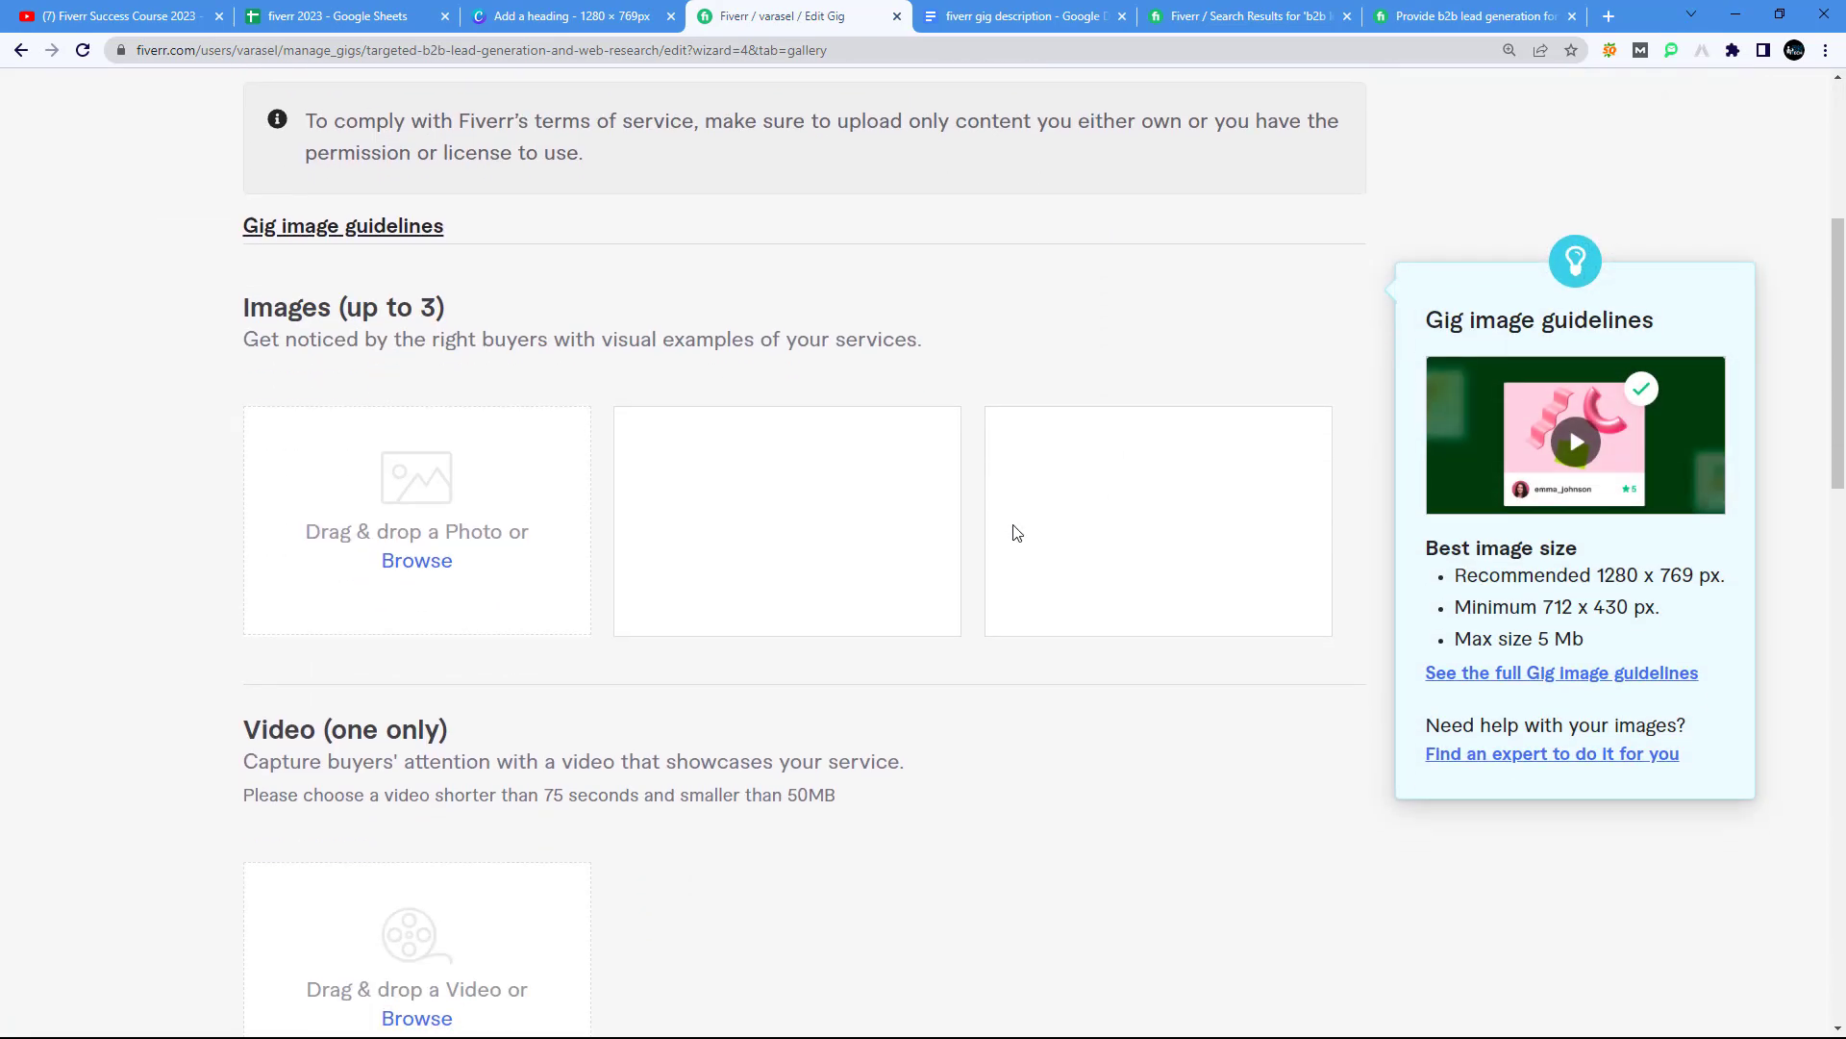
drag(488, 315, 242, 310)
drag(553, 734, 214, 741)
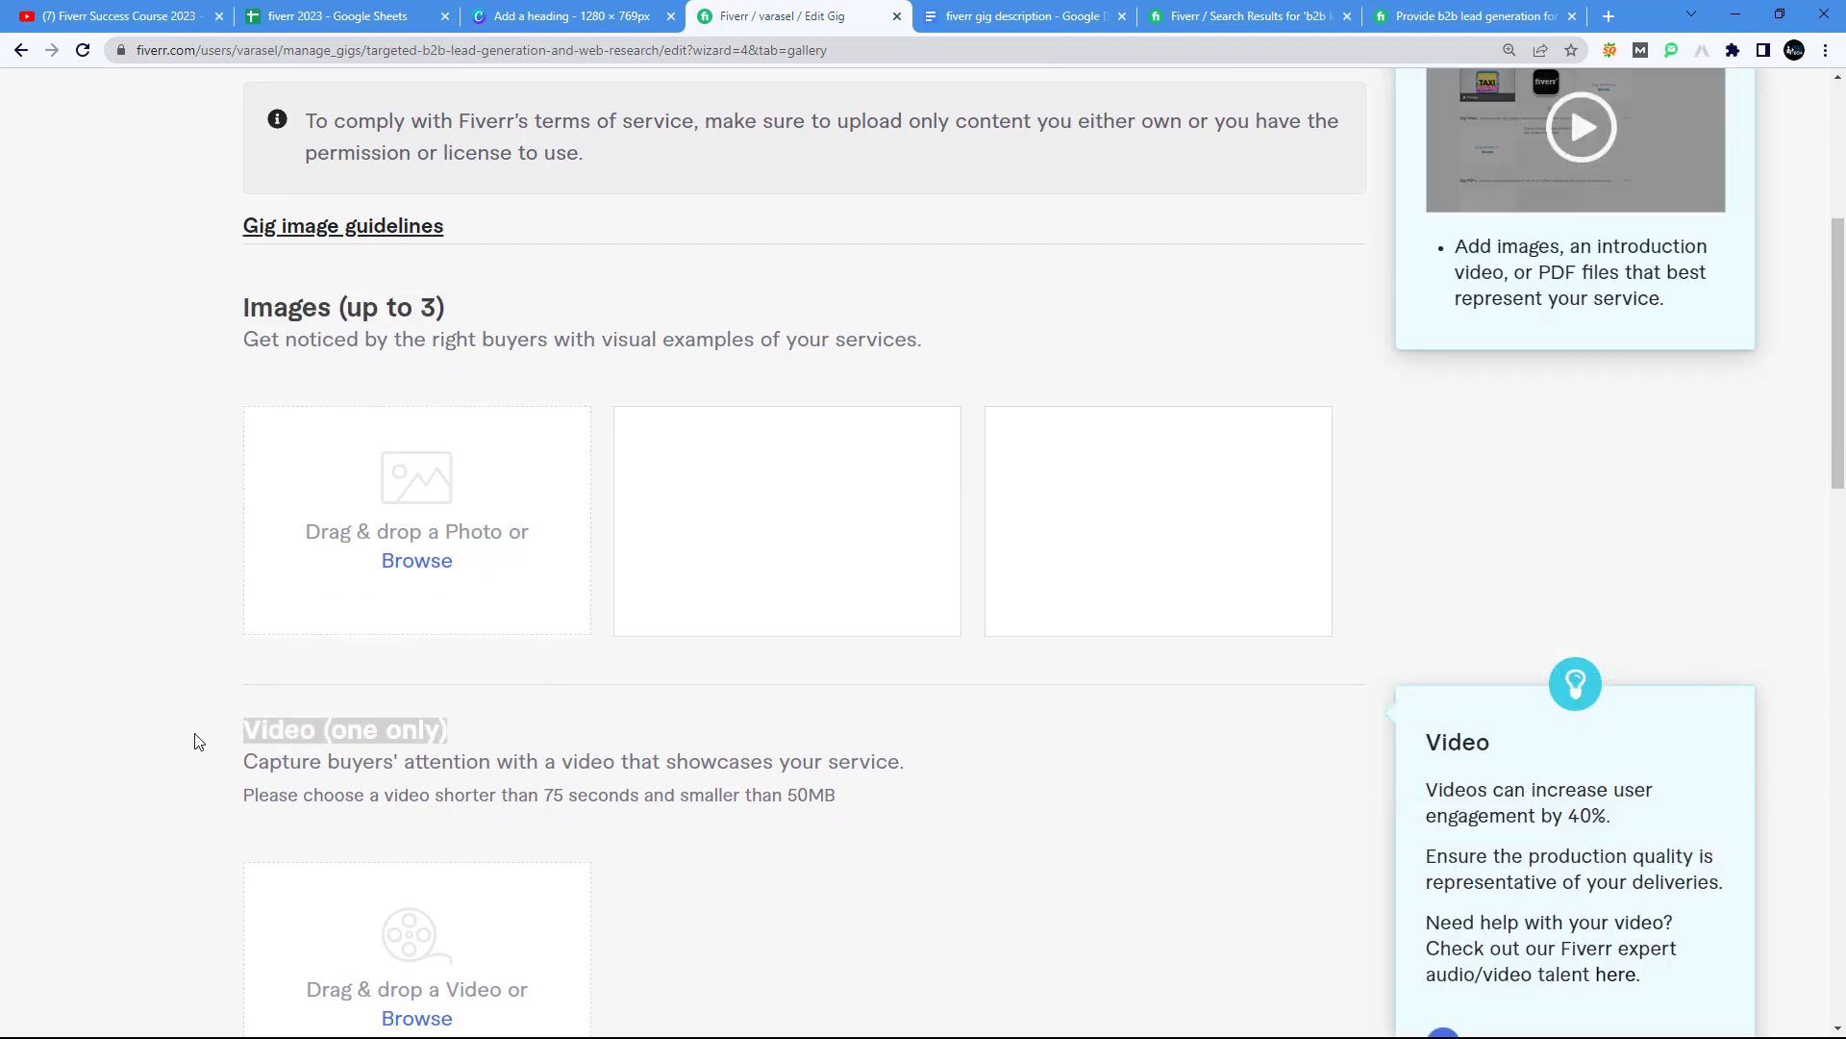
scroll(173, 750, down, 7)
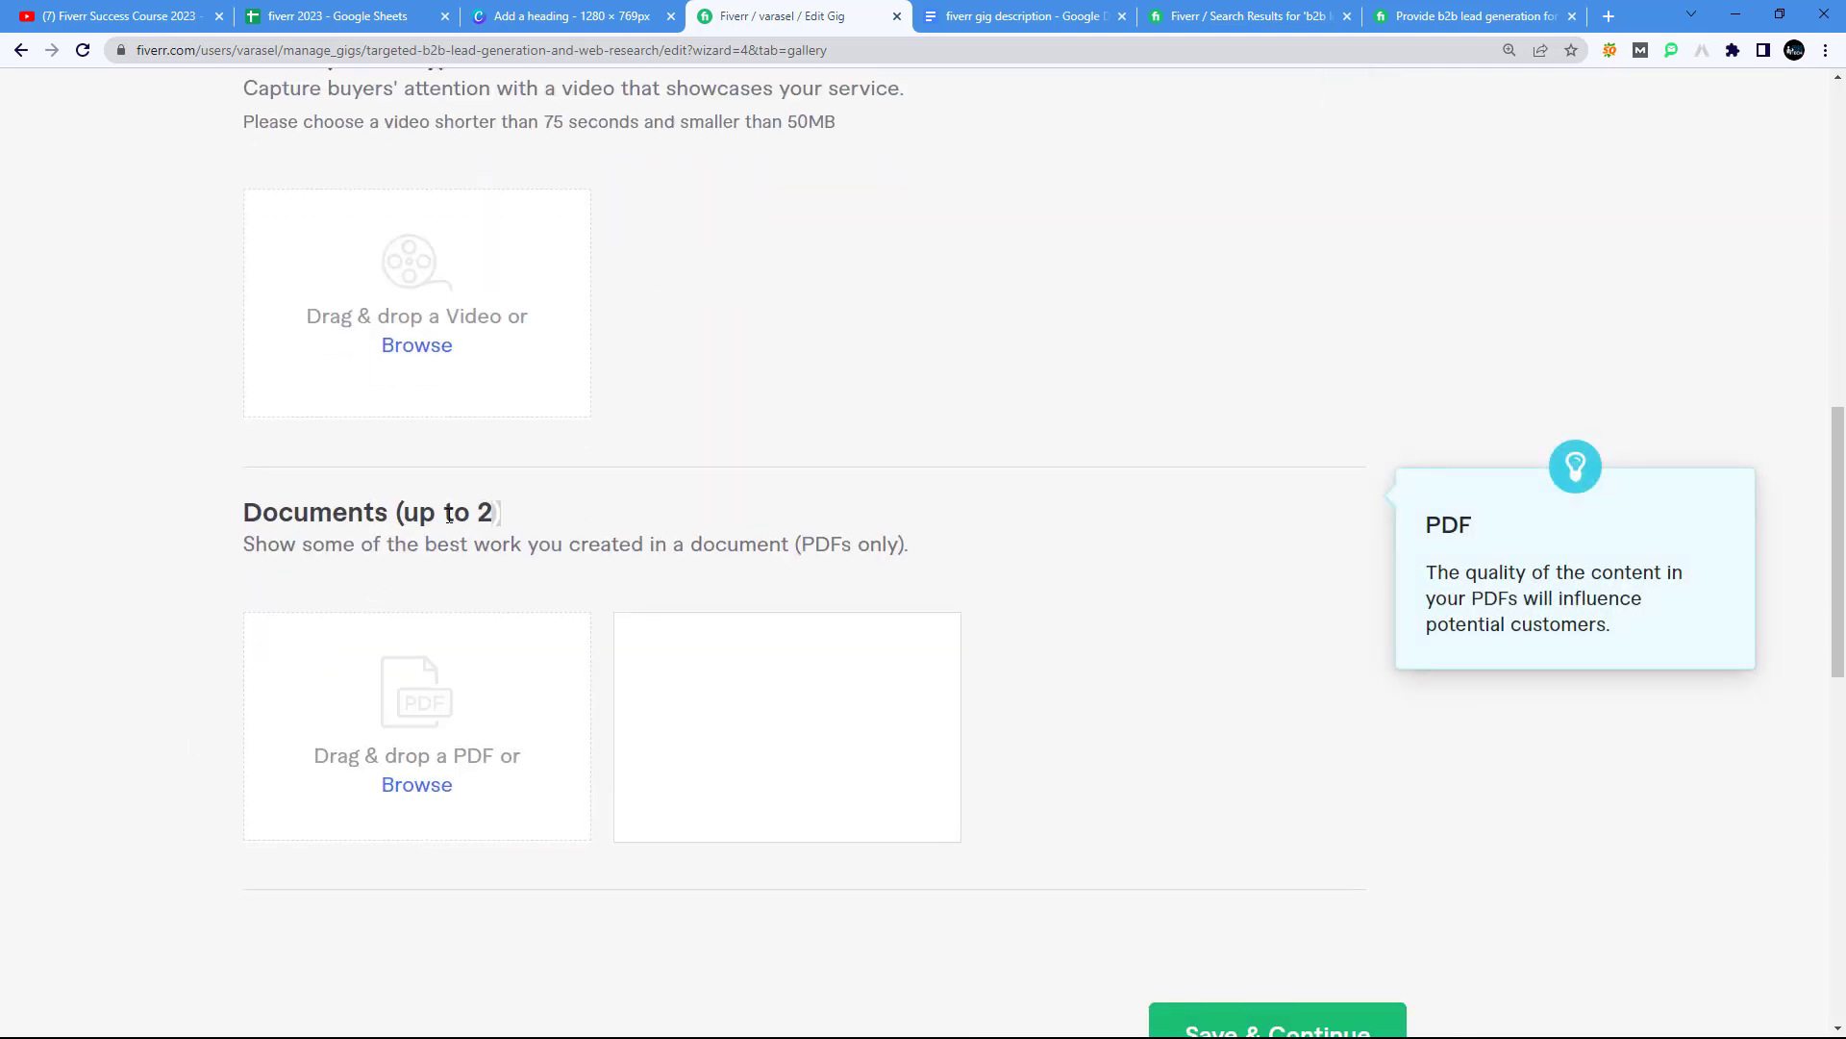
scroll(269, 596, down, 5)
scroll(365, 621, up, 5)
Step: Examine the gallery of the competitor's b2b lead generation gig and view its second image
click(1424, 11)
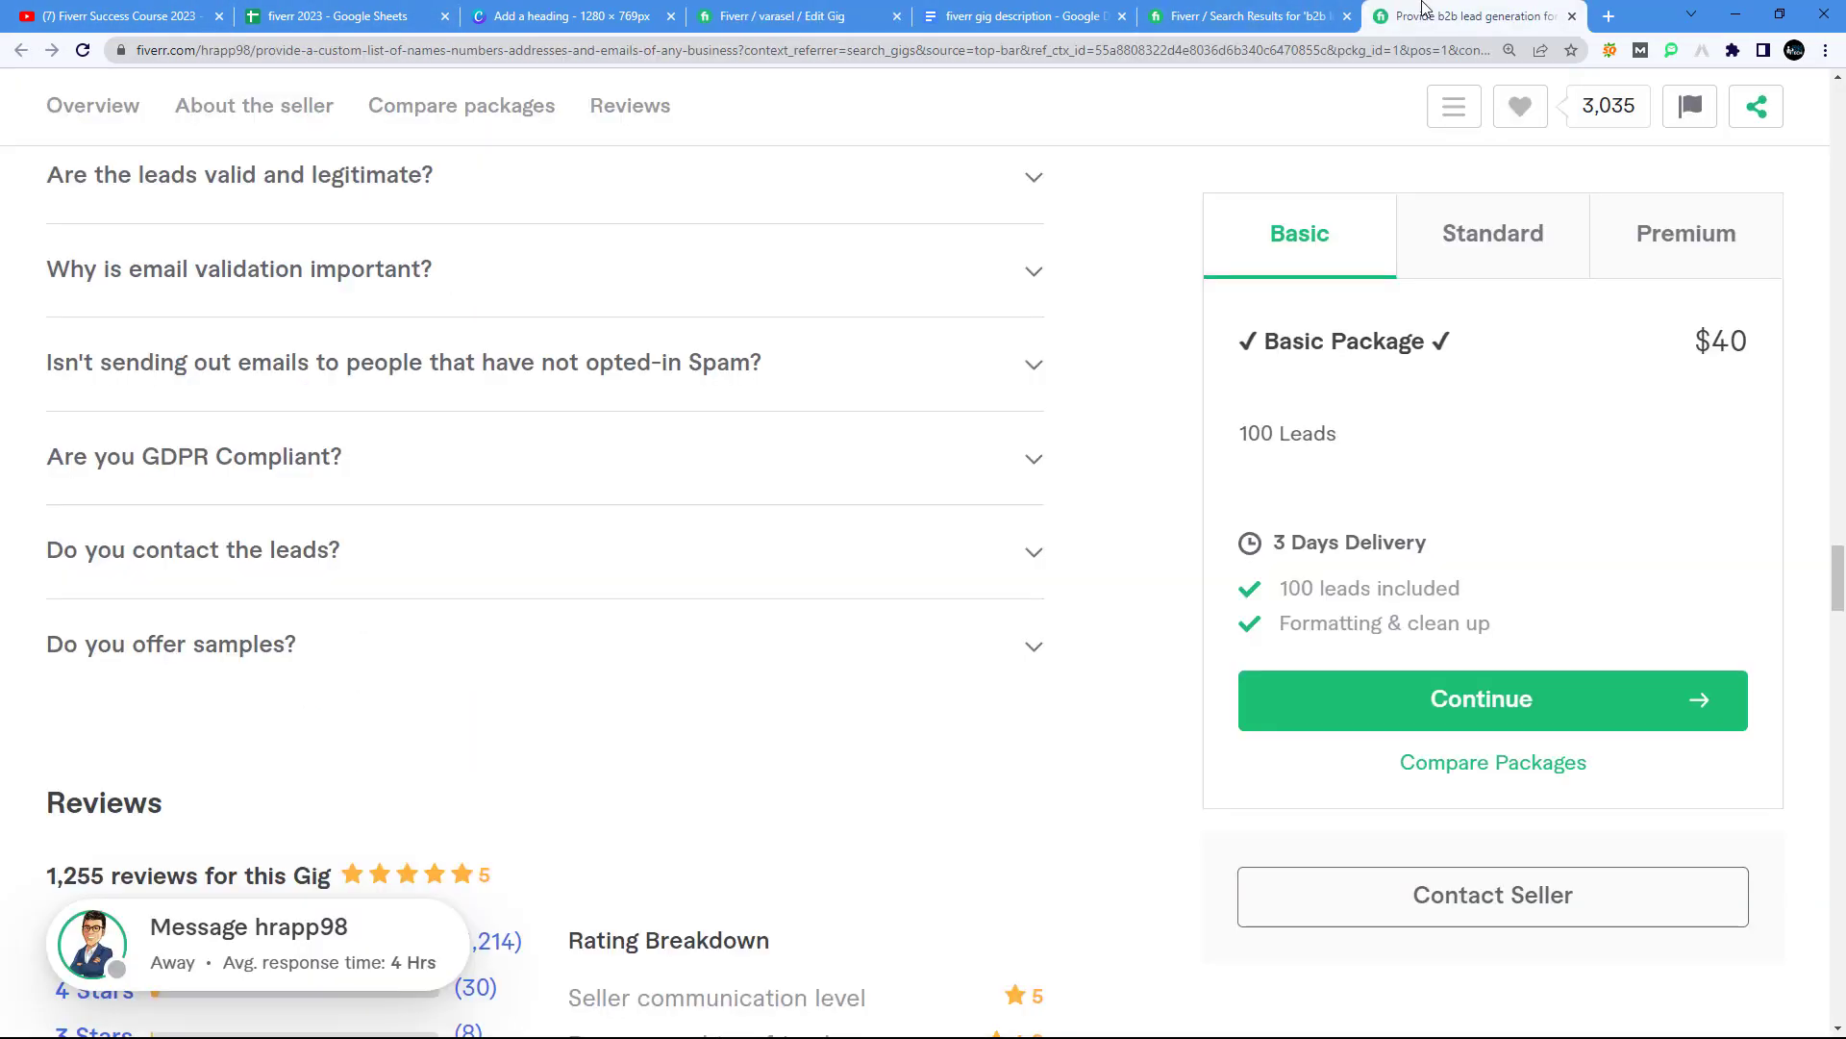
scroll(264, 728, up, 20)
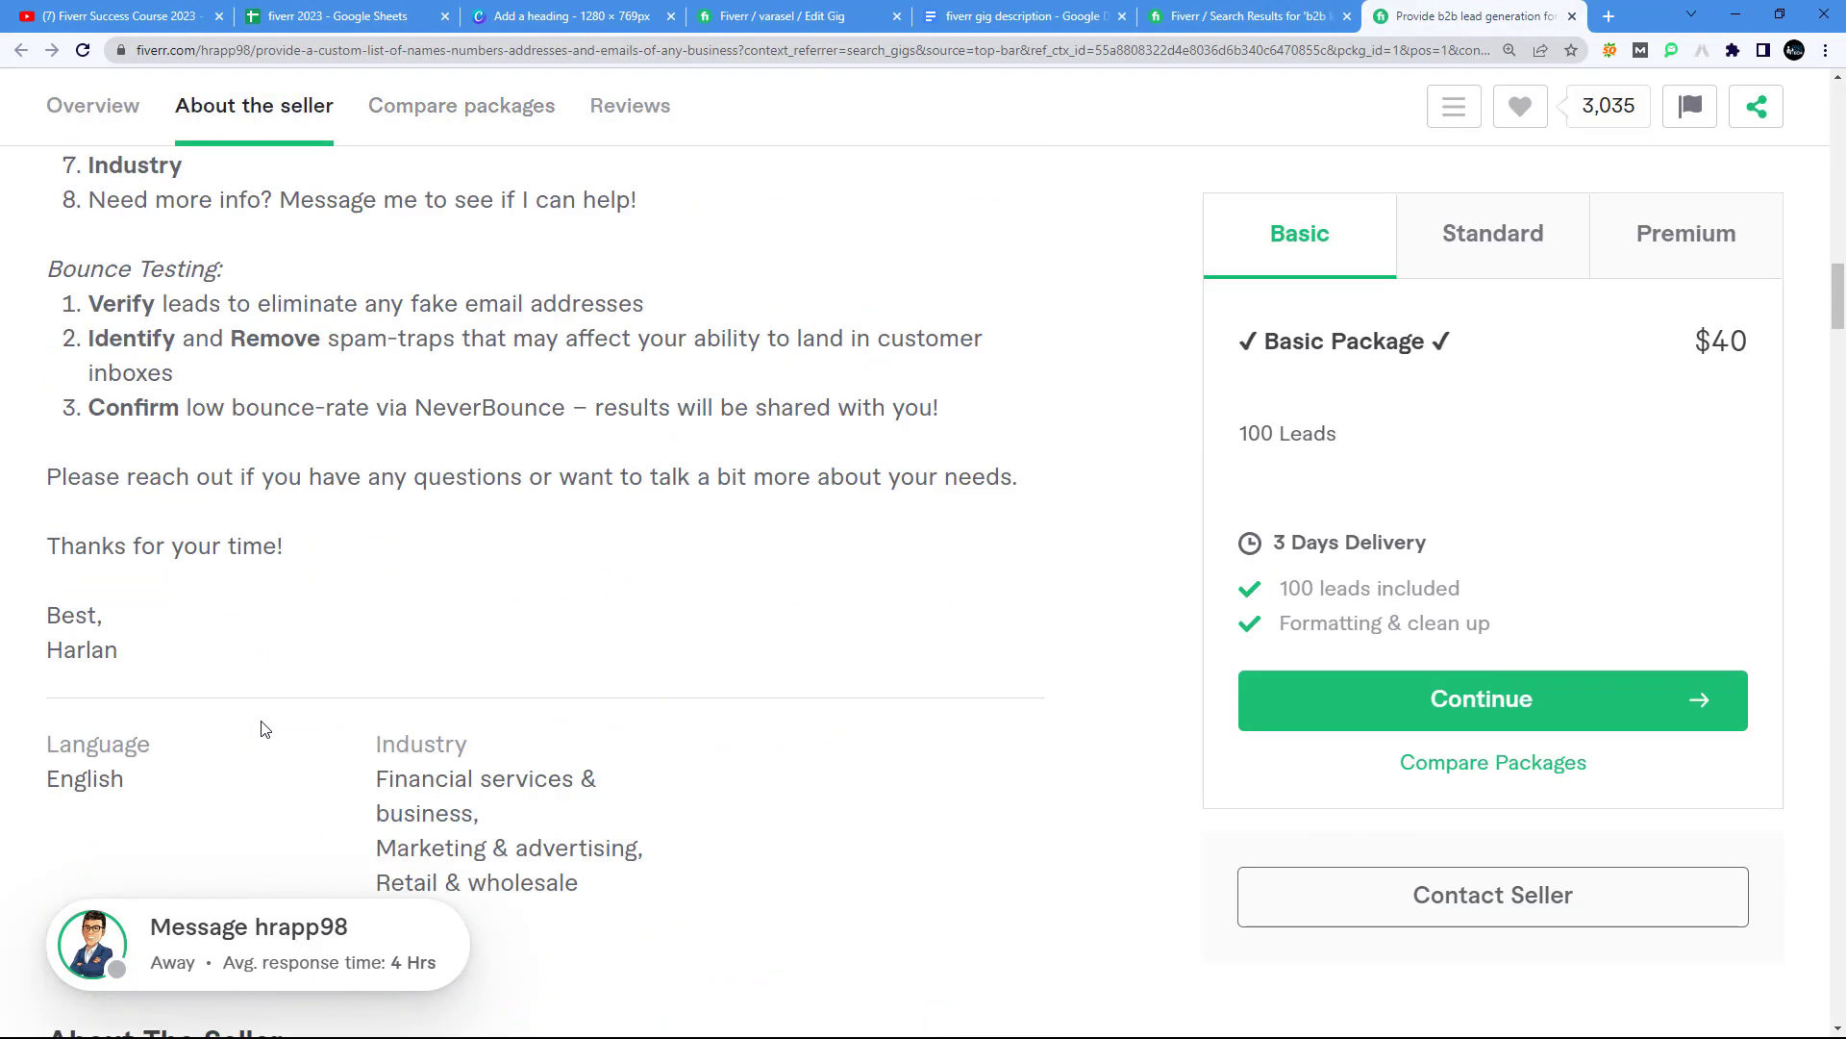
scroll(262, 721, up, 10)
scroll(289, 673, down, 6)
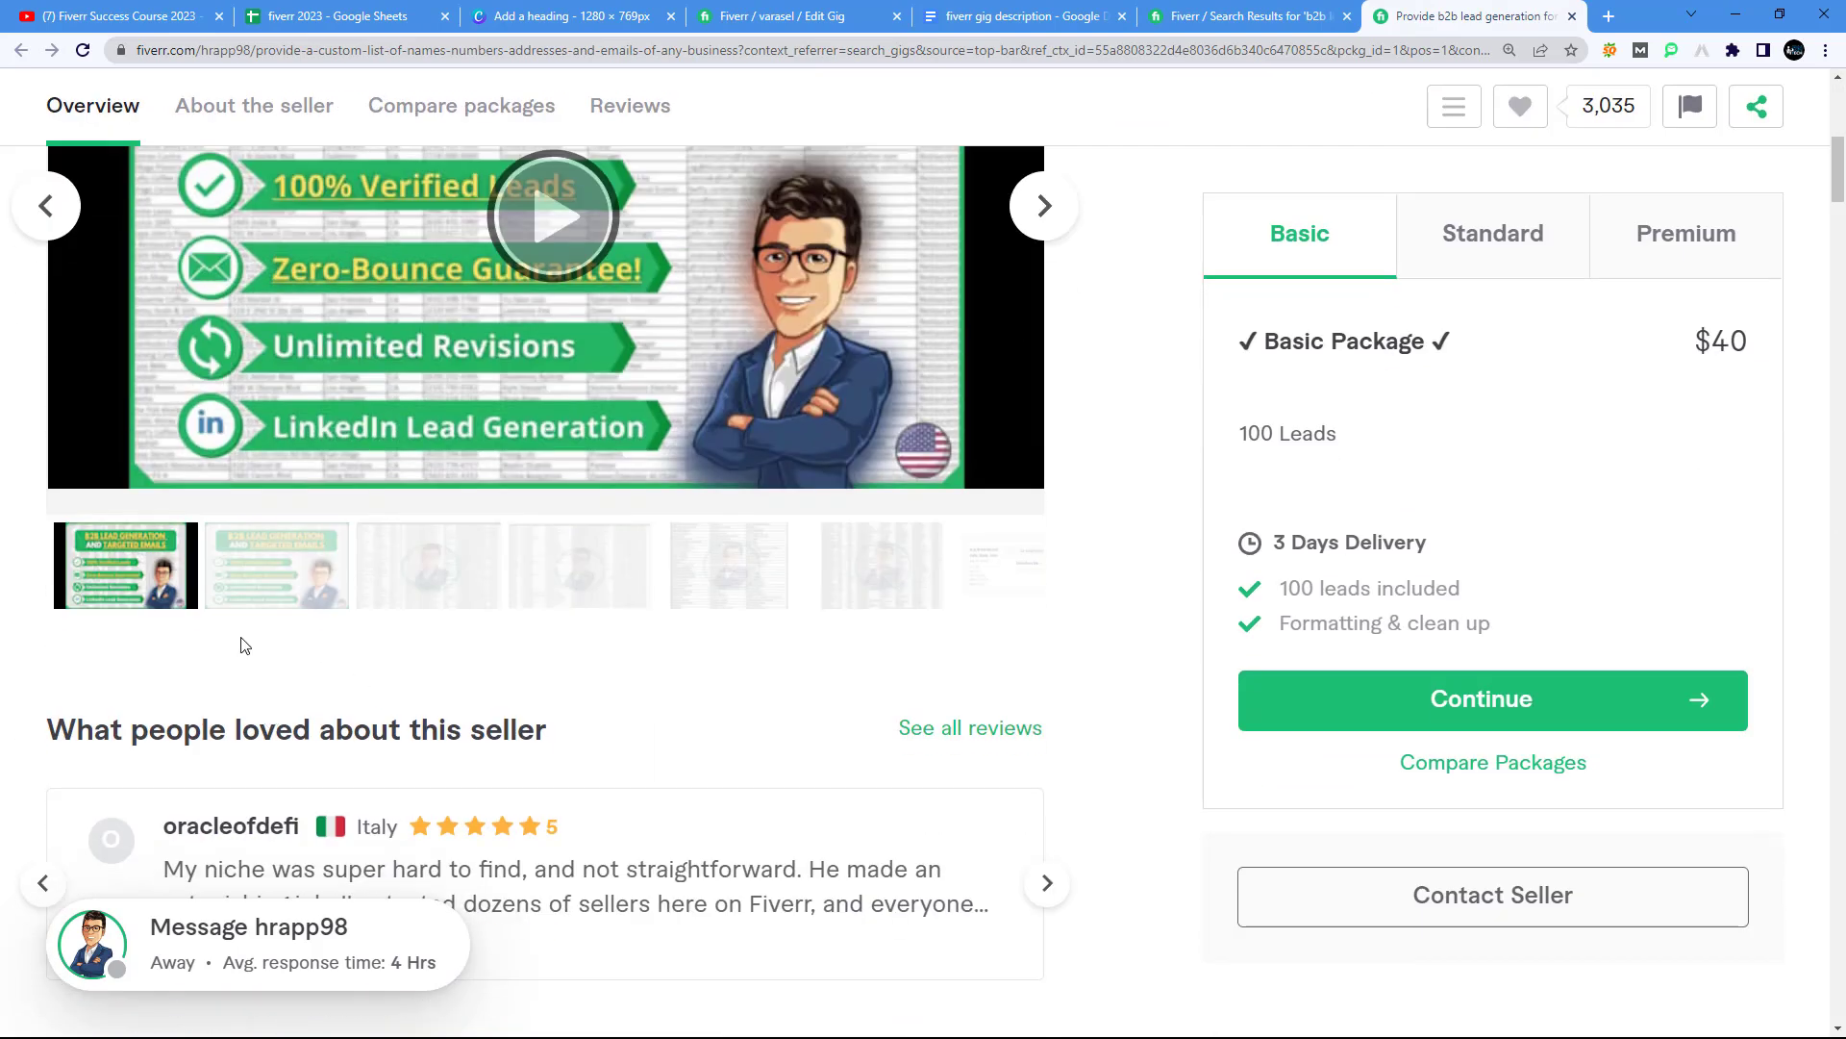
click(302, 589)
scroll(326, 625, up, 4)
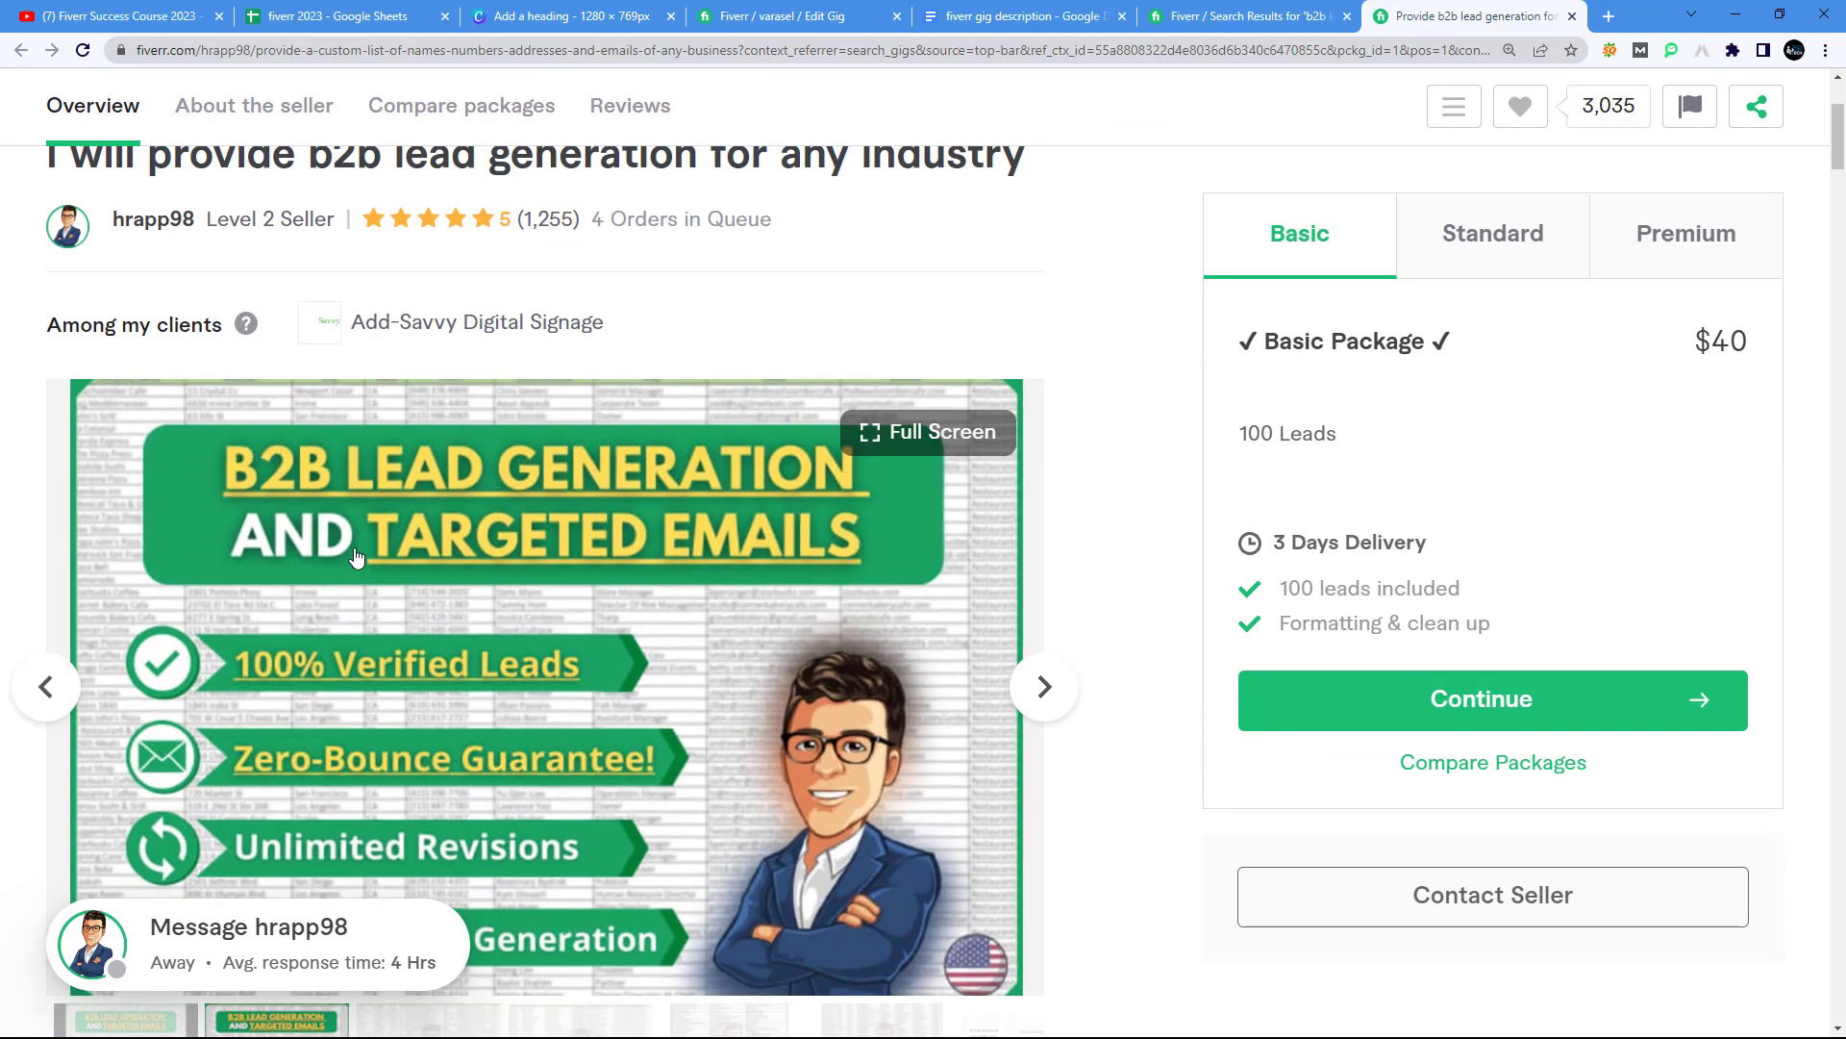
Step: Look through the remaining images in the competitor's gig gallery, from the third image to the last
scroll(308, 606, down, 3)
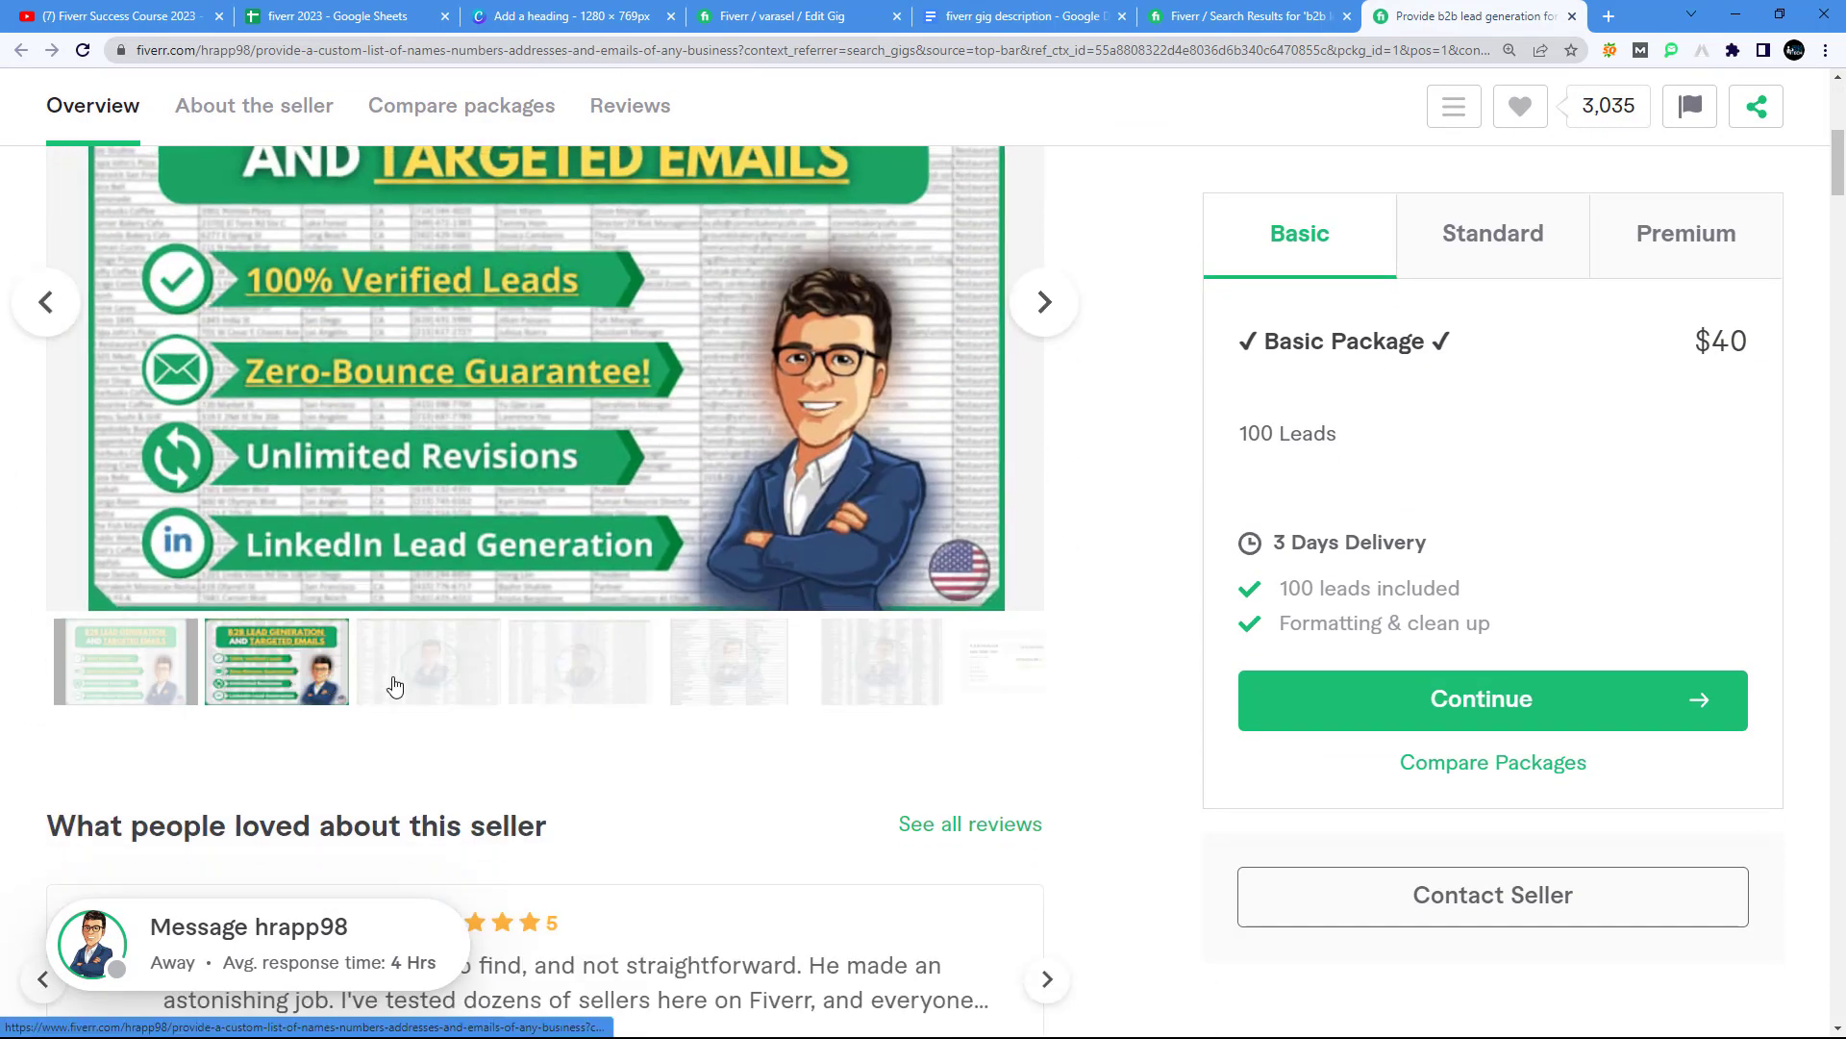
click(430, 676)
scroll(414, 740, up, 1)
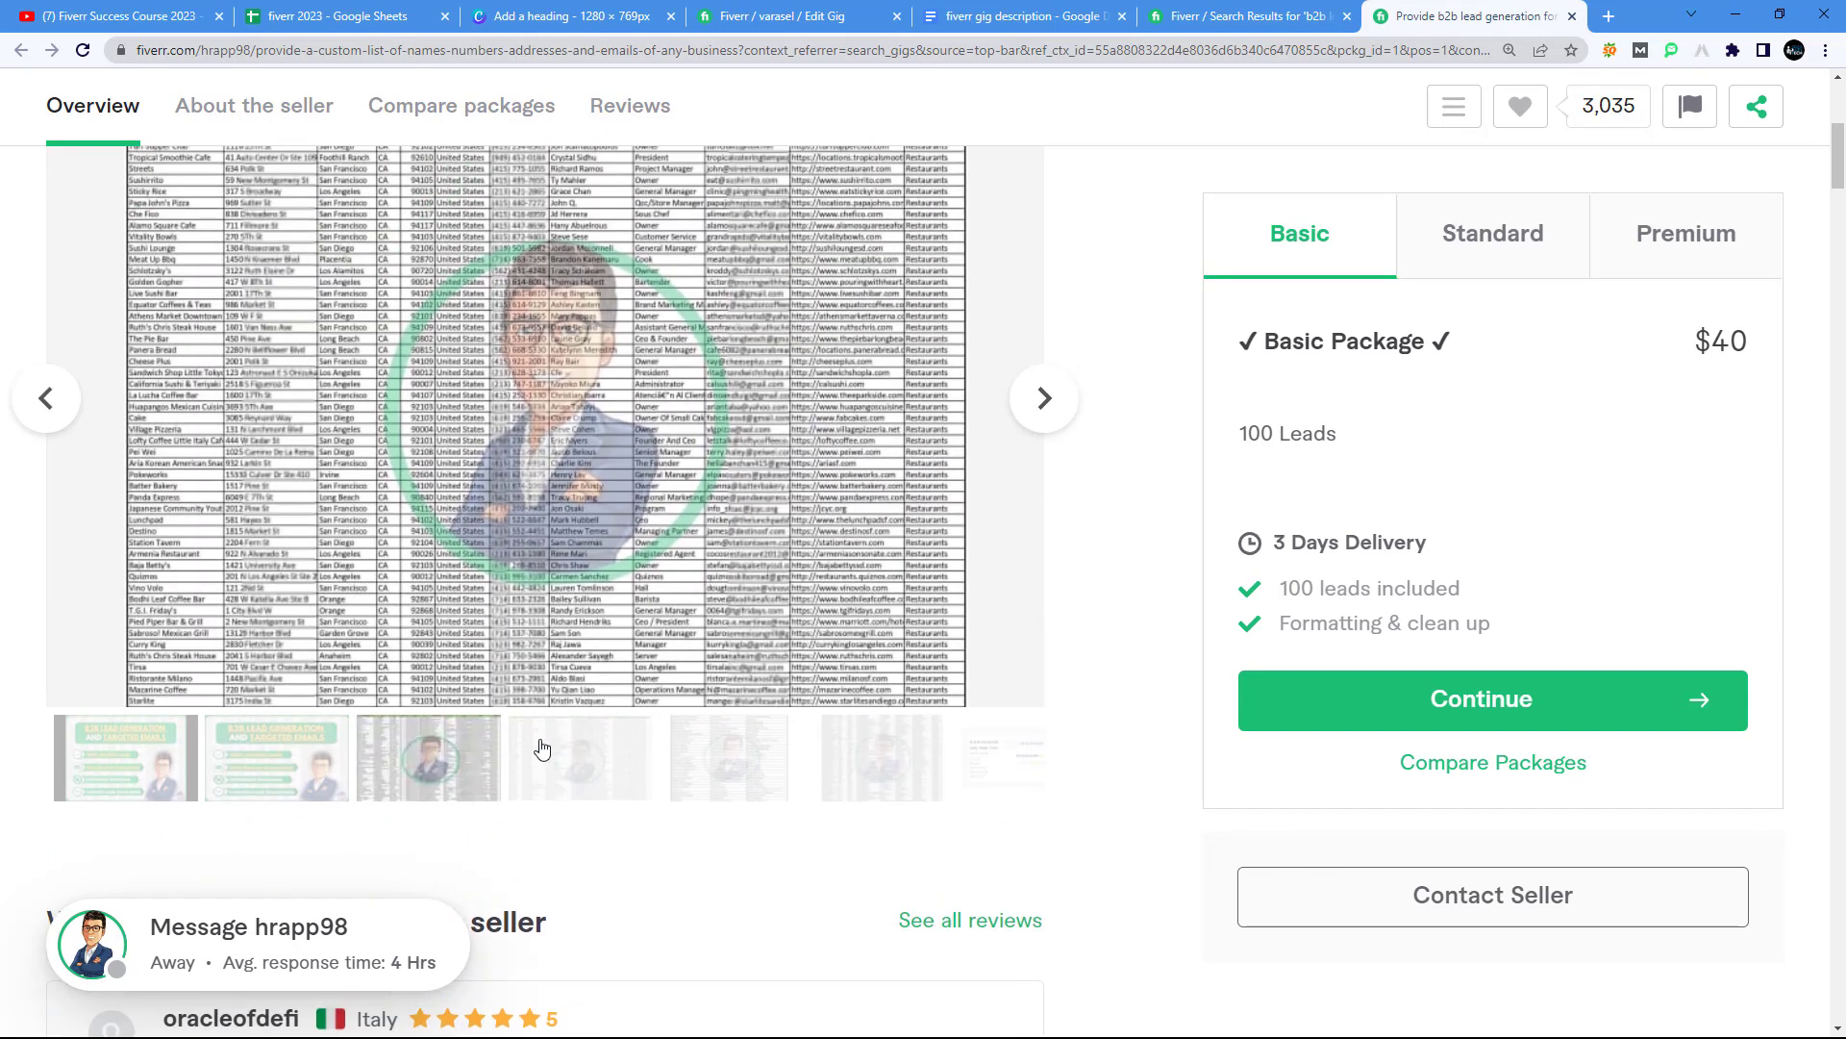
click(543, 748)
click(725, 754)
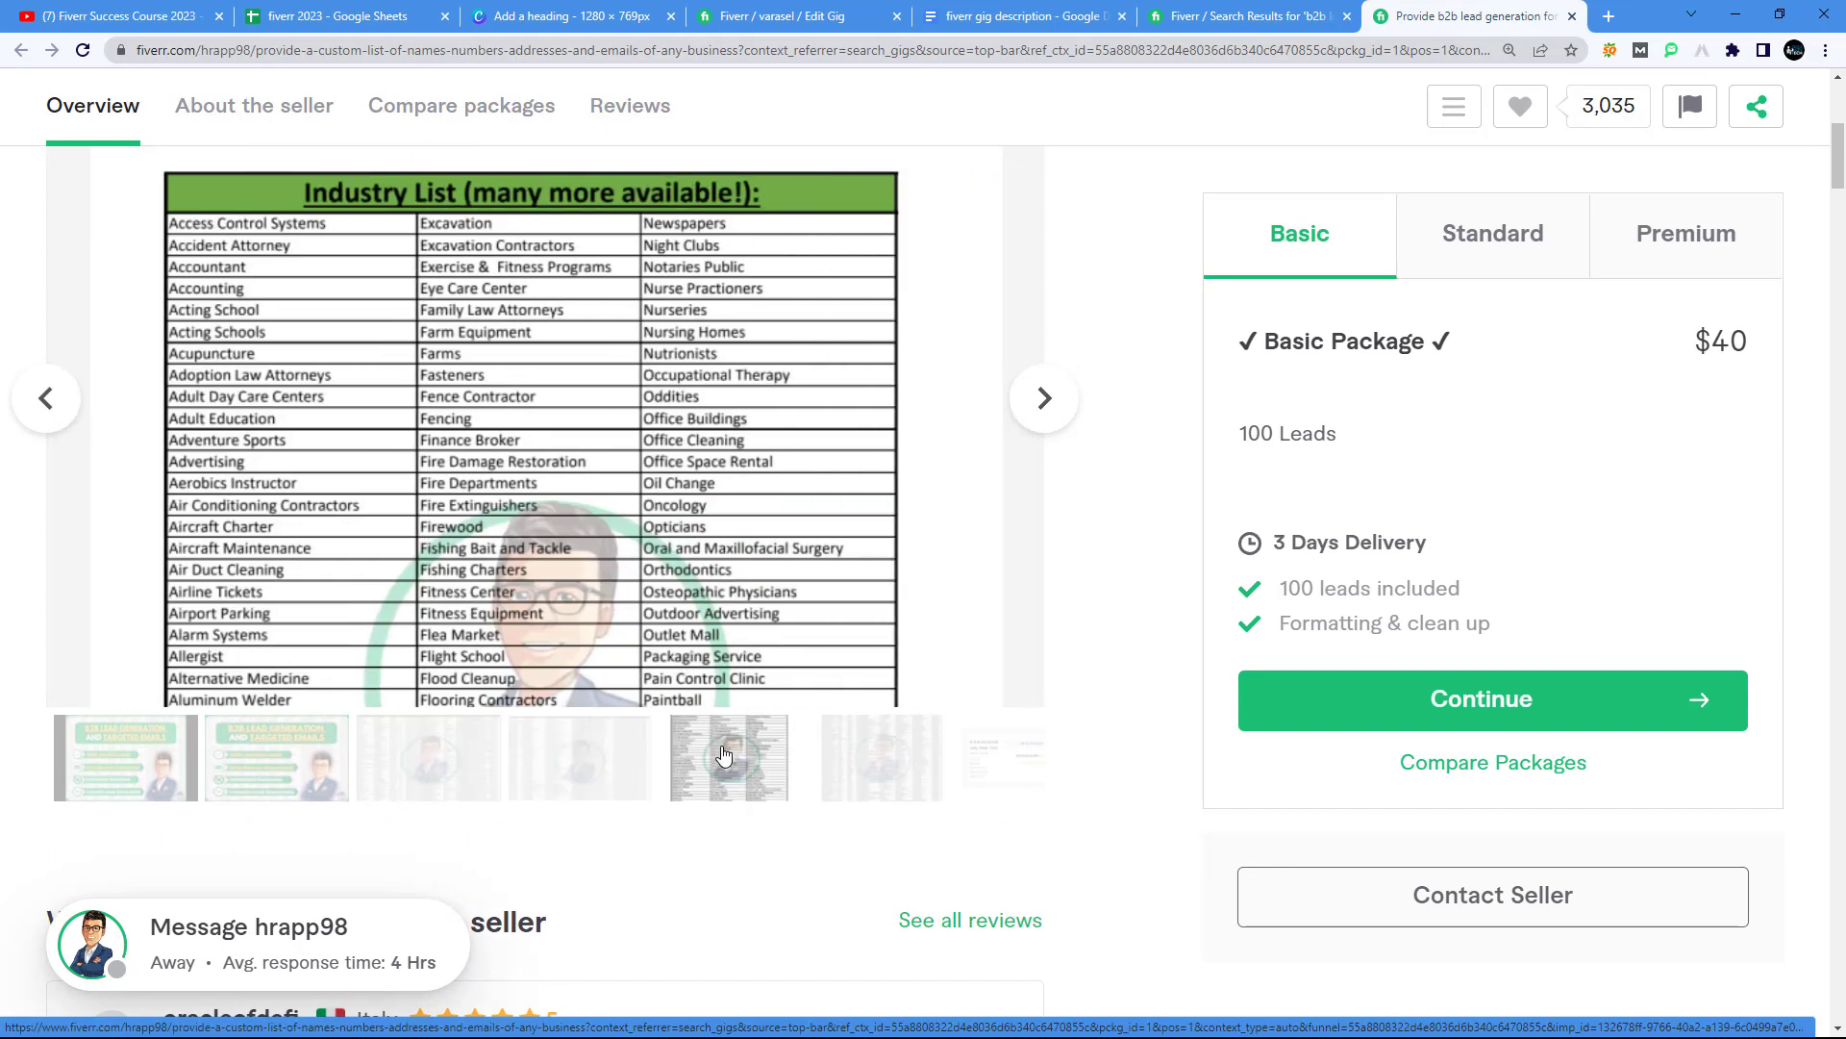
scroll(532, 739, up, 3)
scroll(456, 673, down, 5)
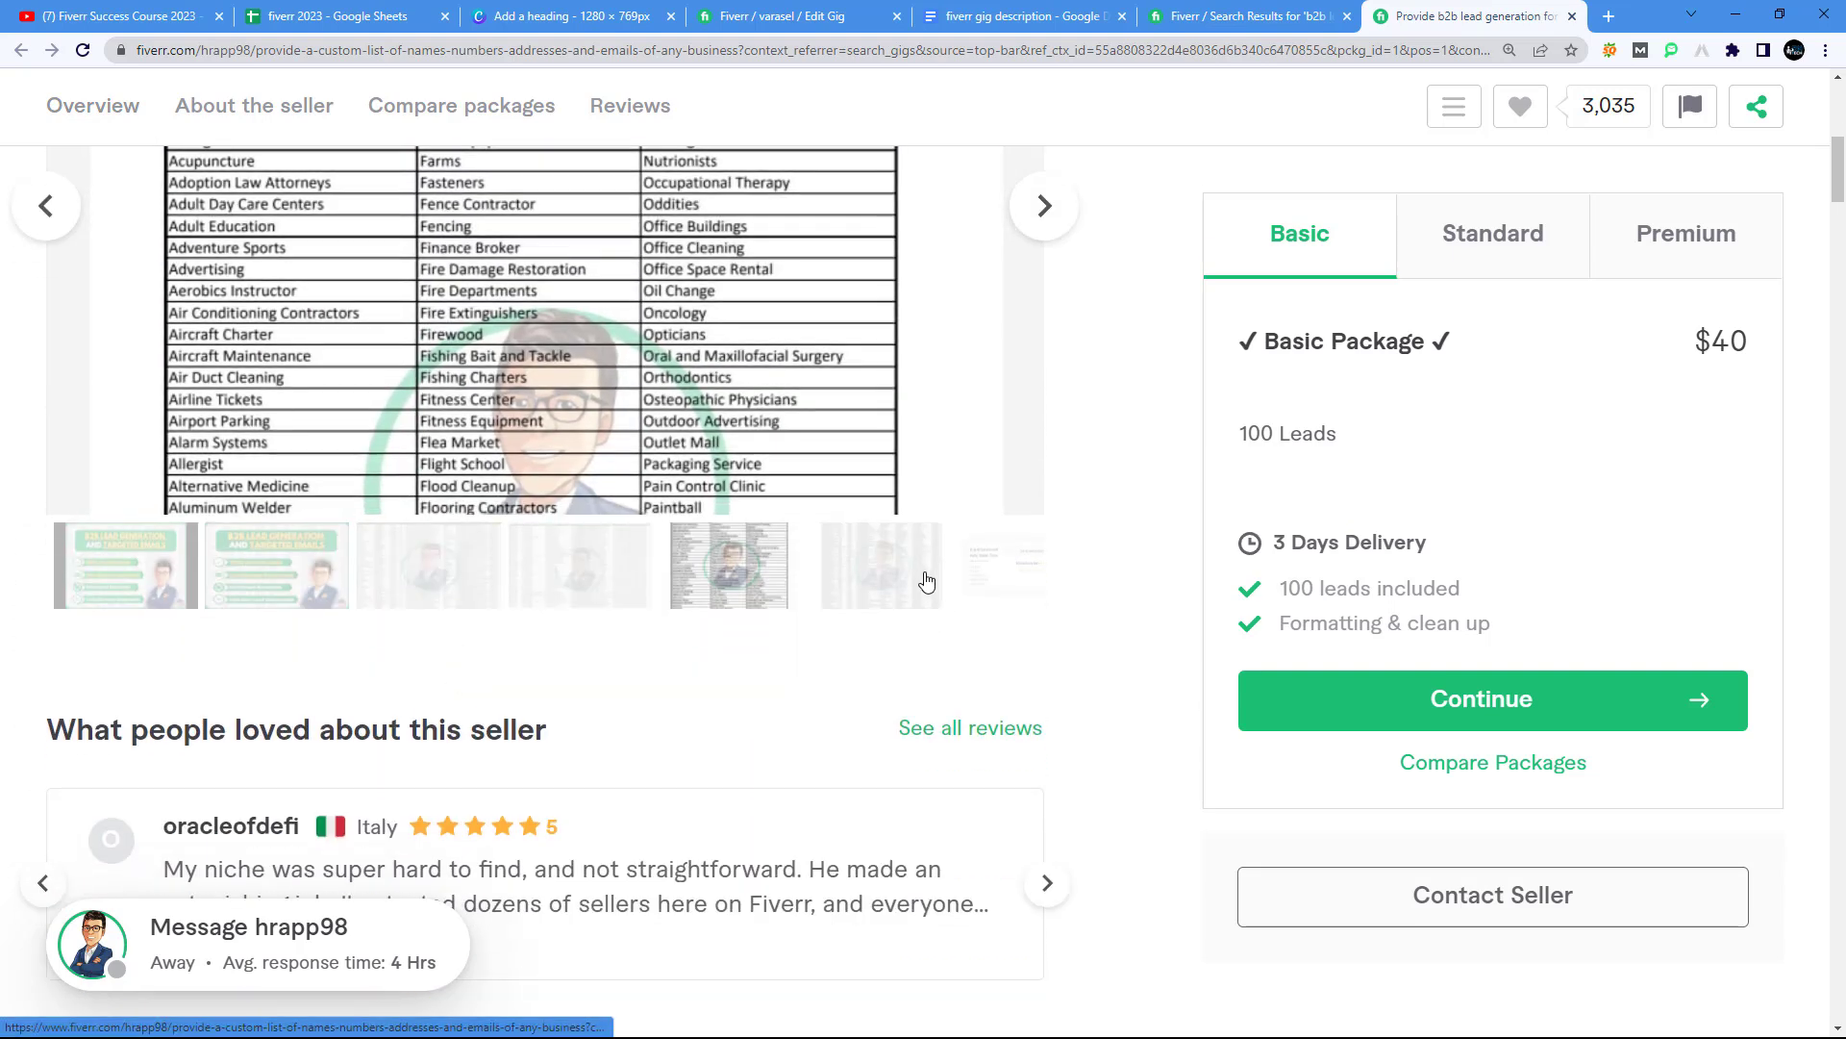
click(926, 581)
scroll(837, 577, up, 3)
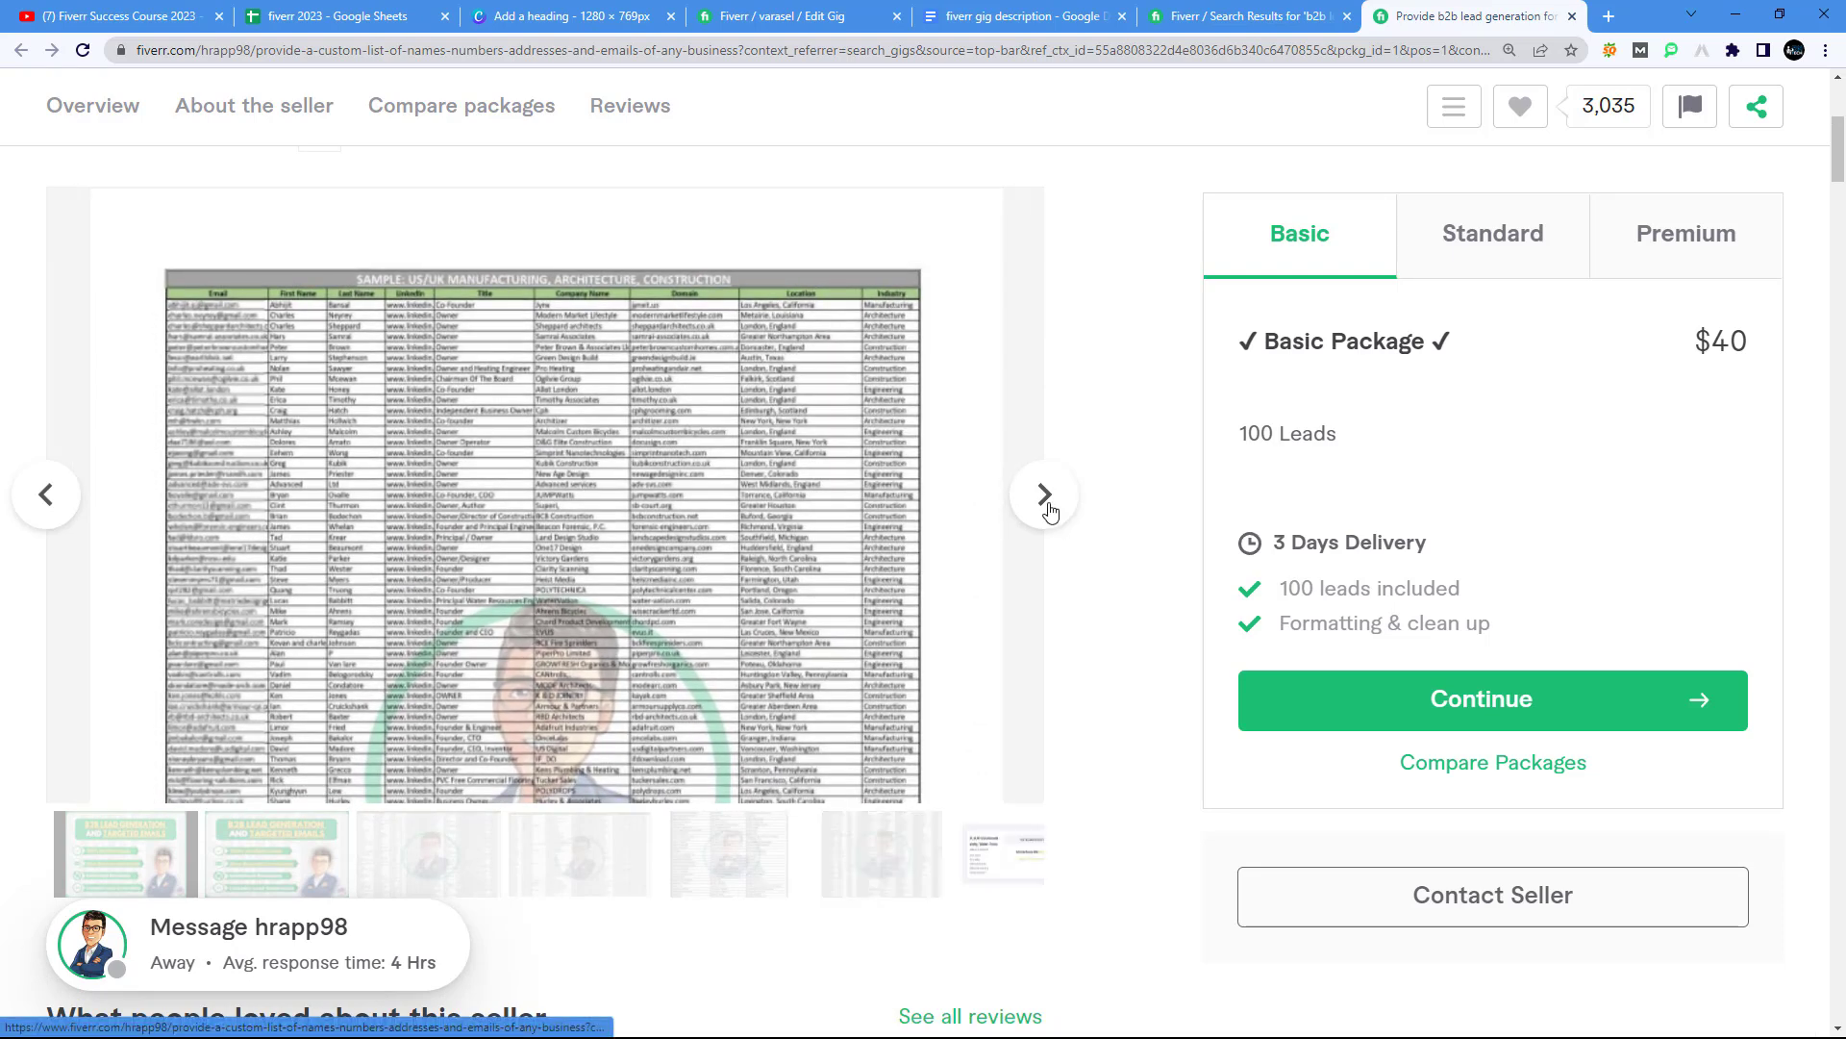
click(1044, 498)
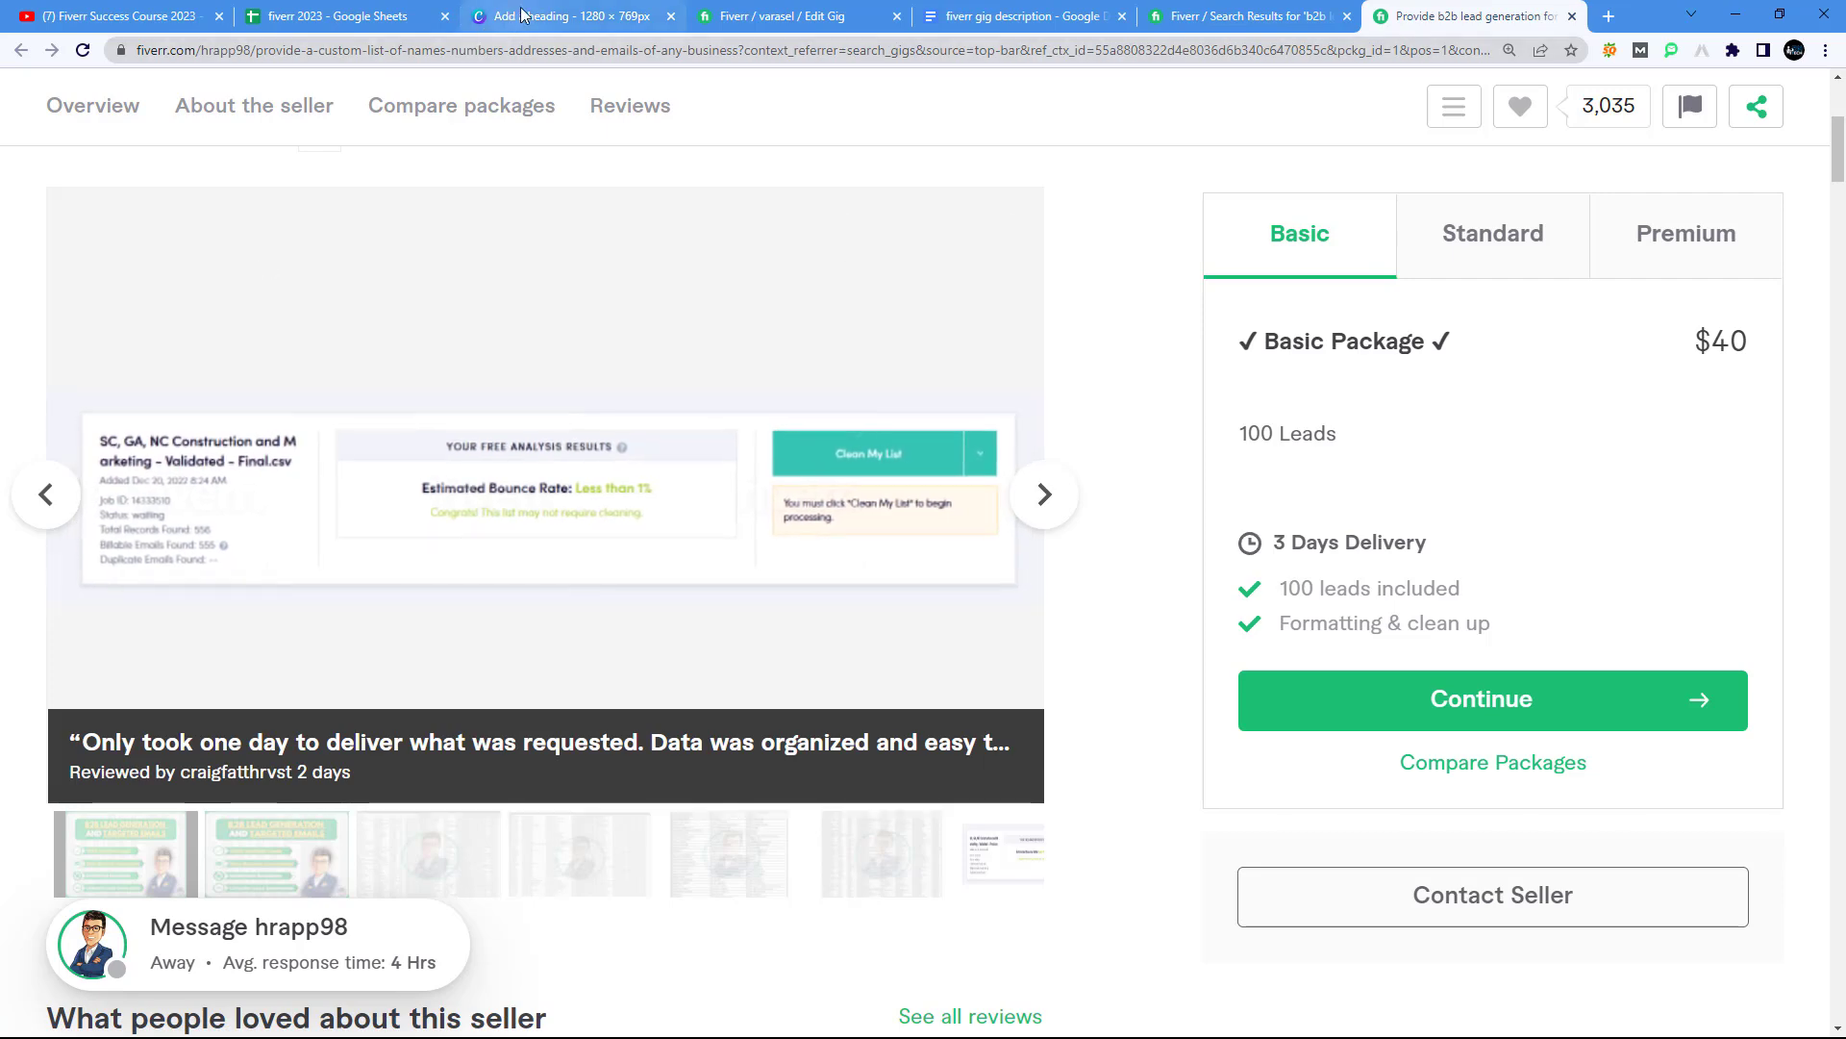
Step: Switch to the Canva design and download it as a PNG at 1,280 × 769 px
click(635, 17)
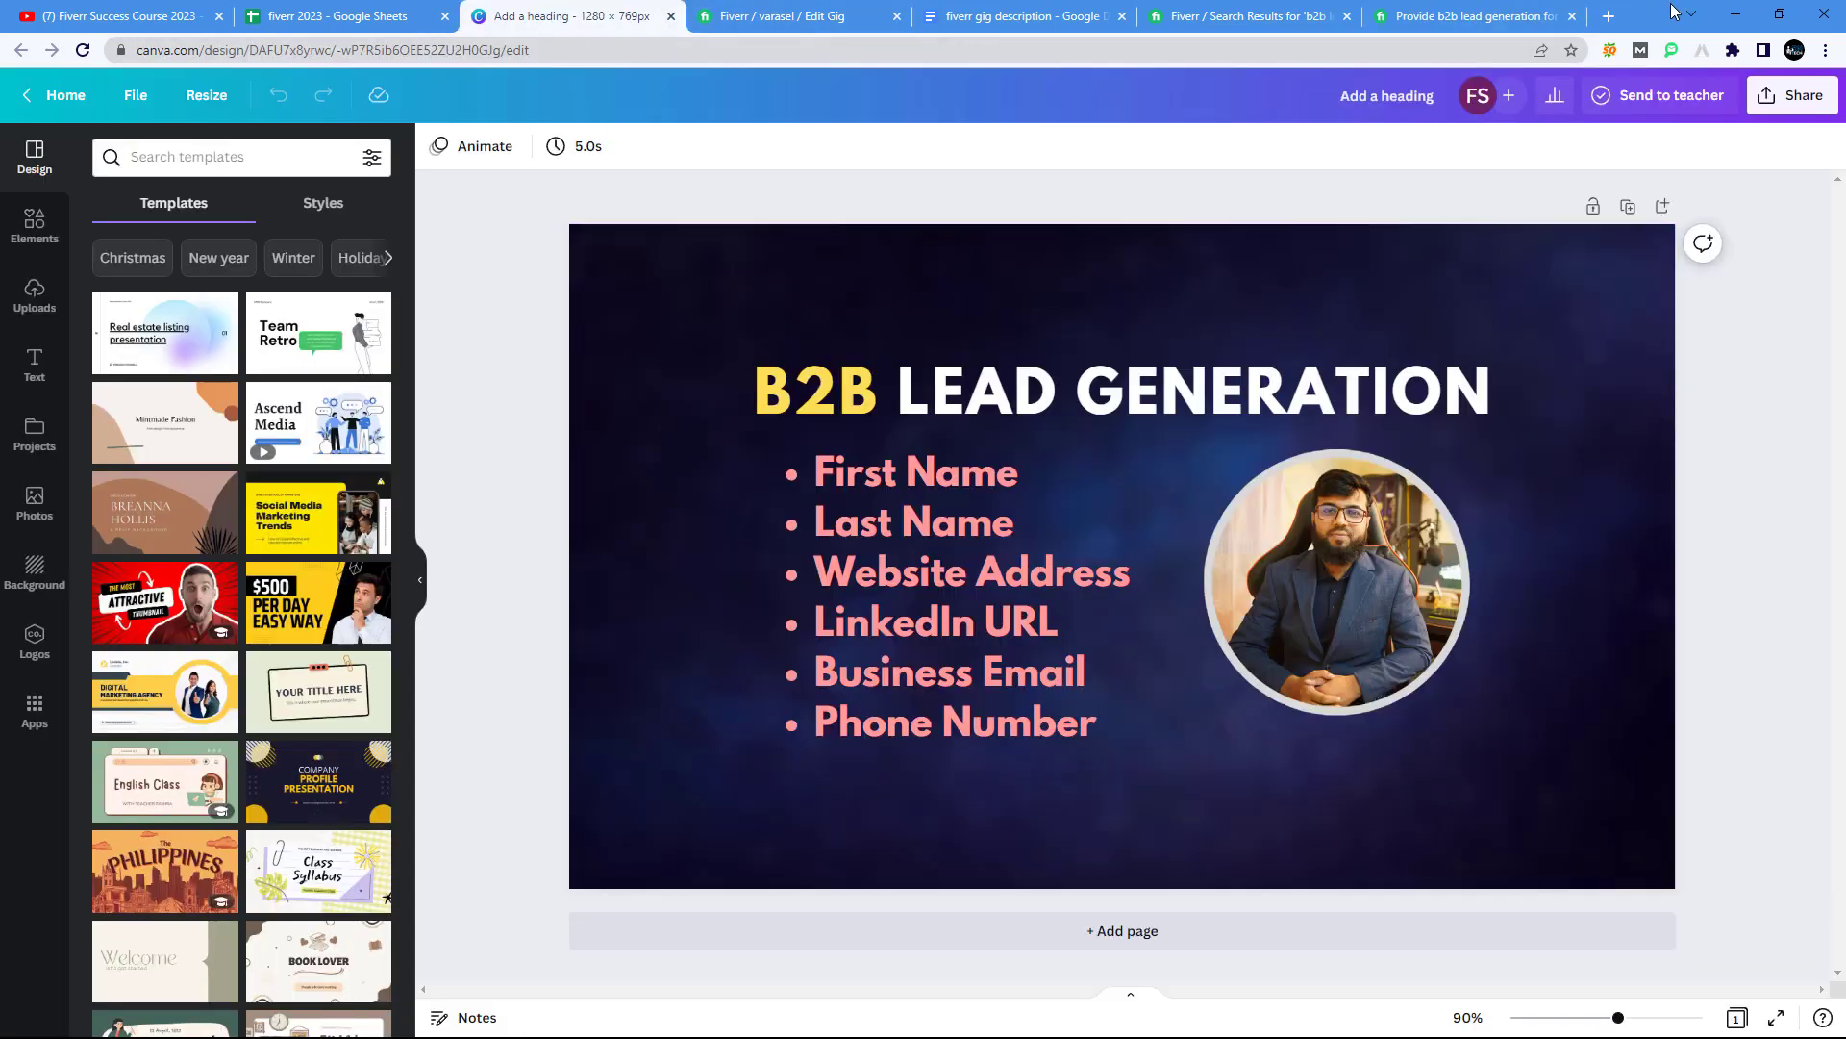
click(1825, 94)
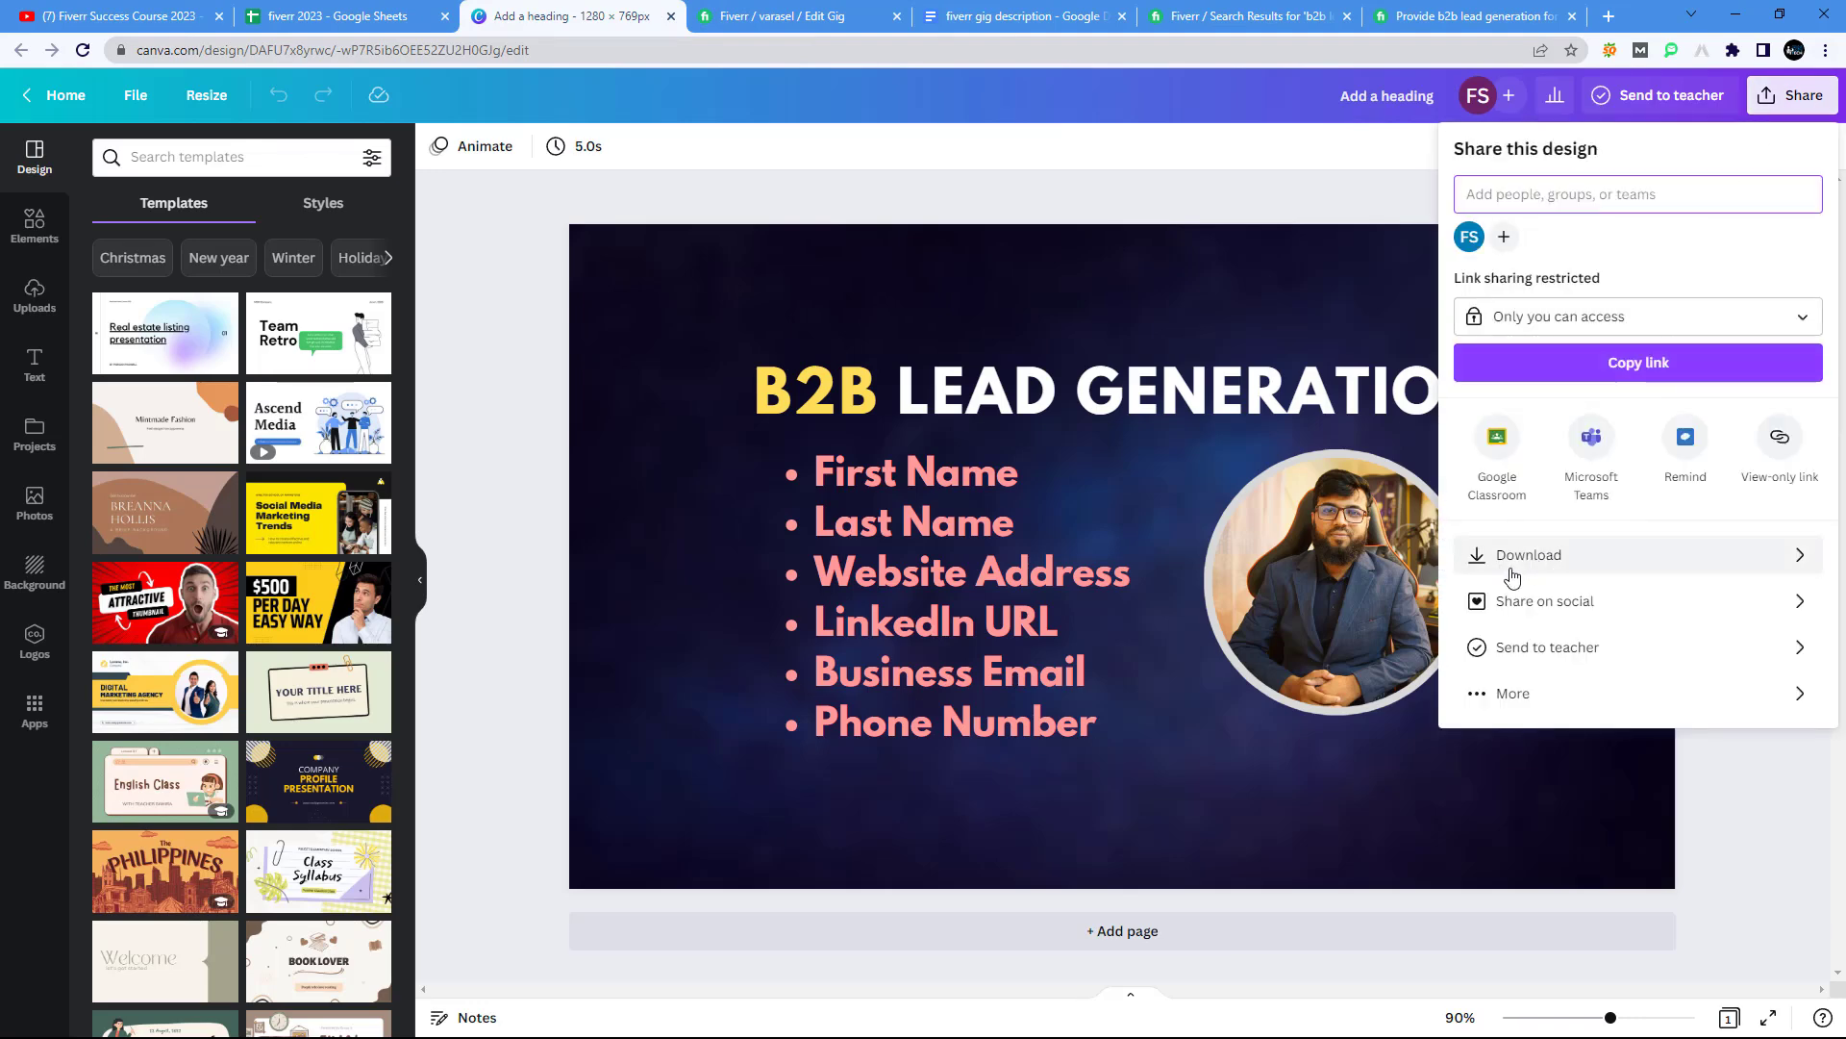
click(1558, 556)
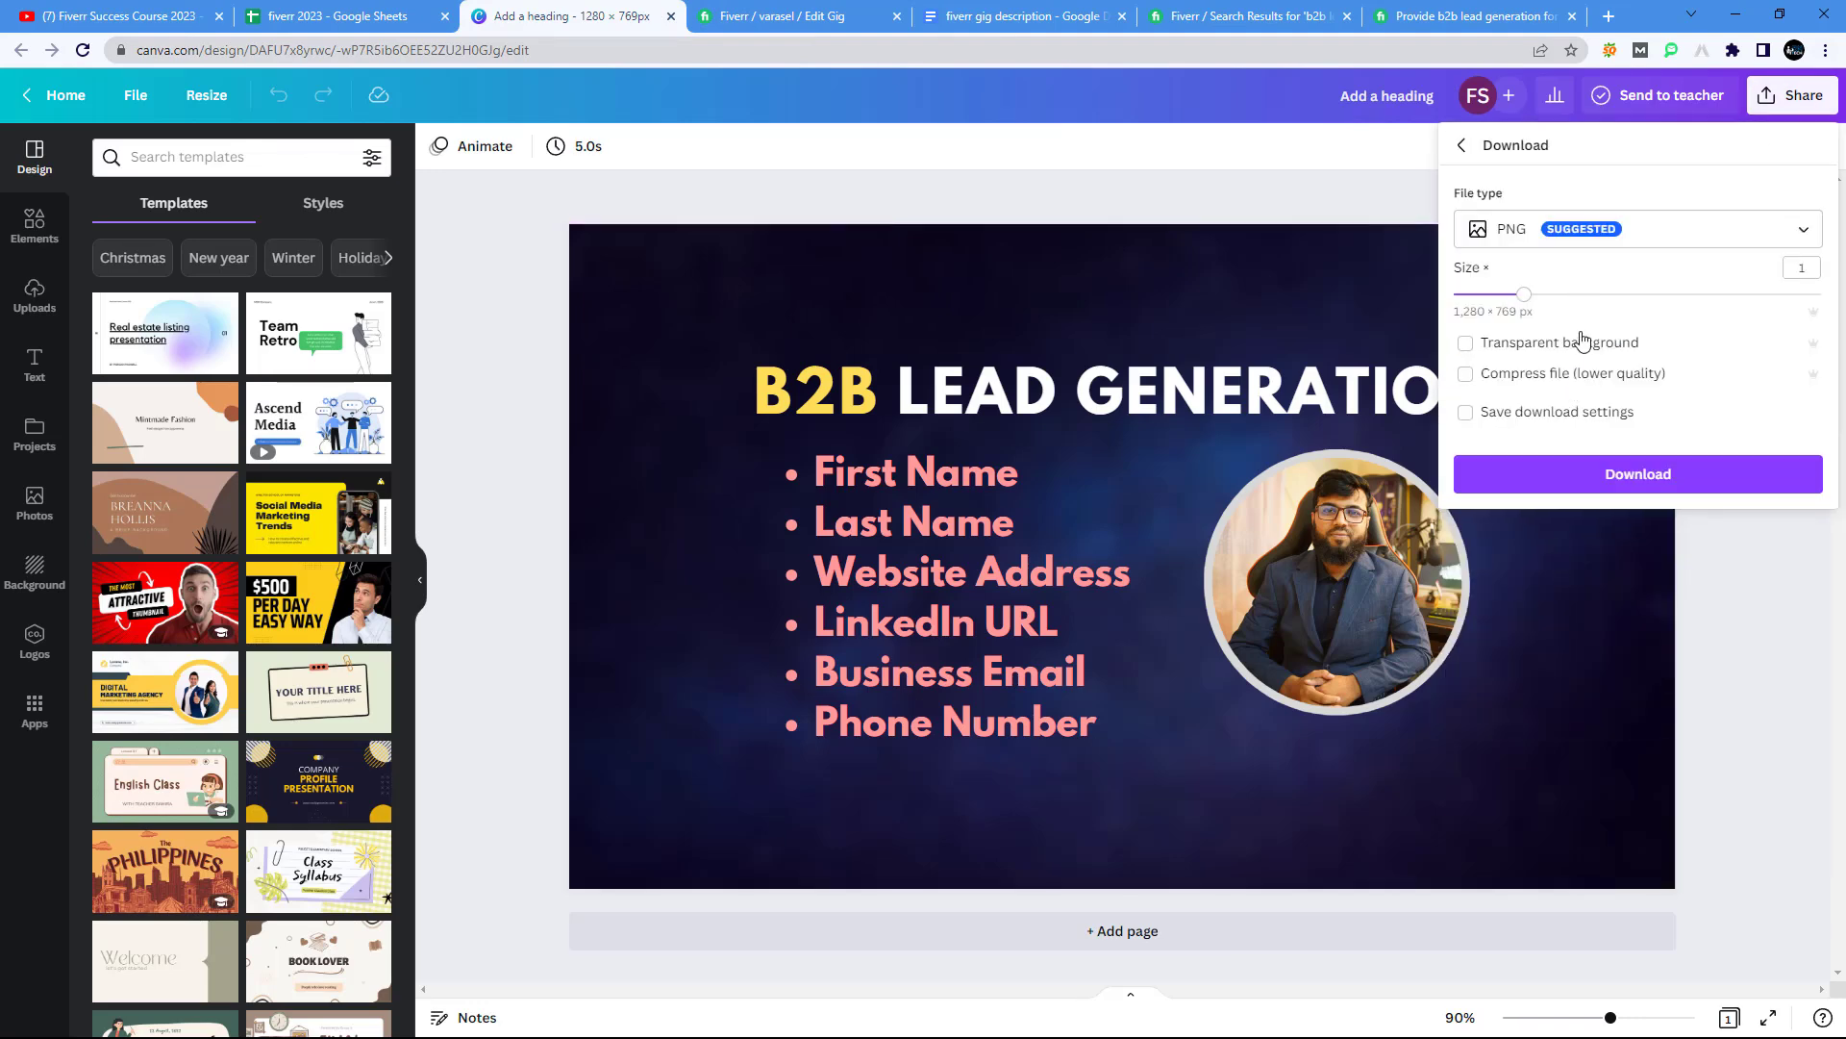
click(1578, 476)
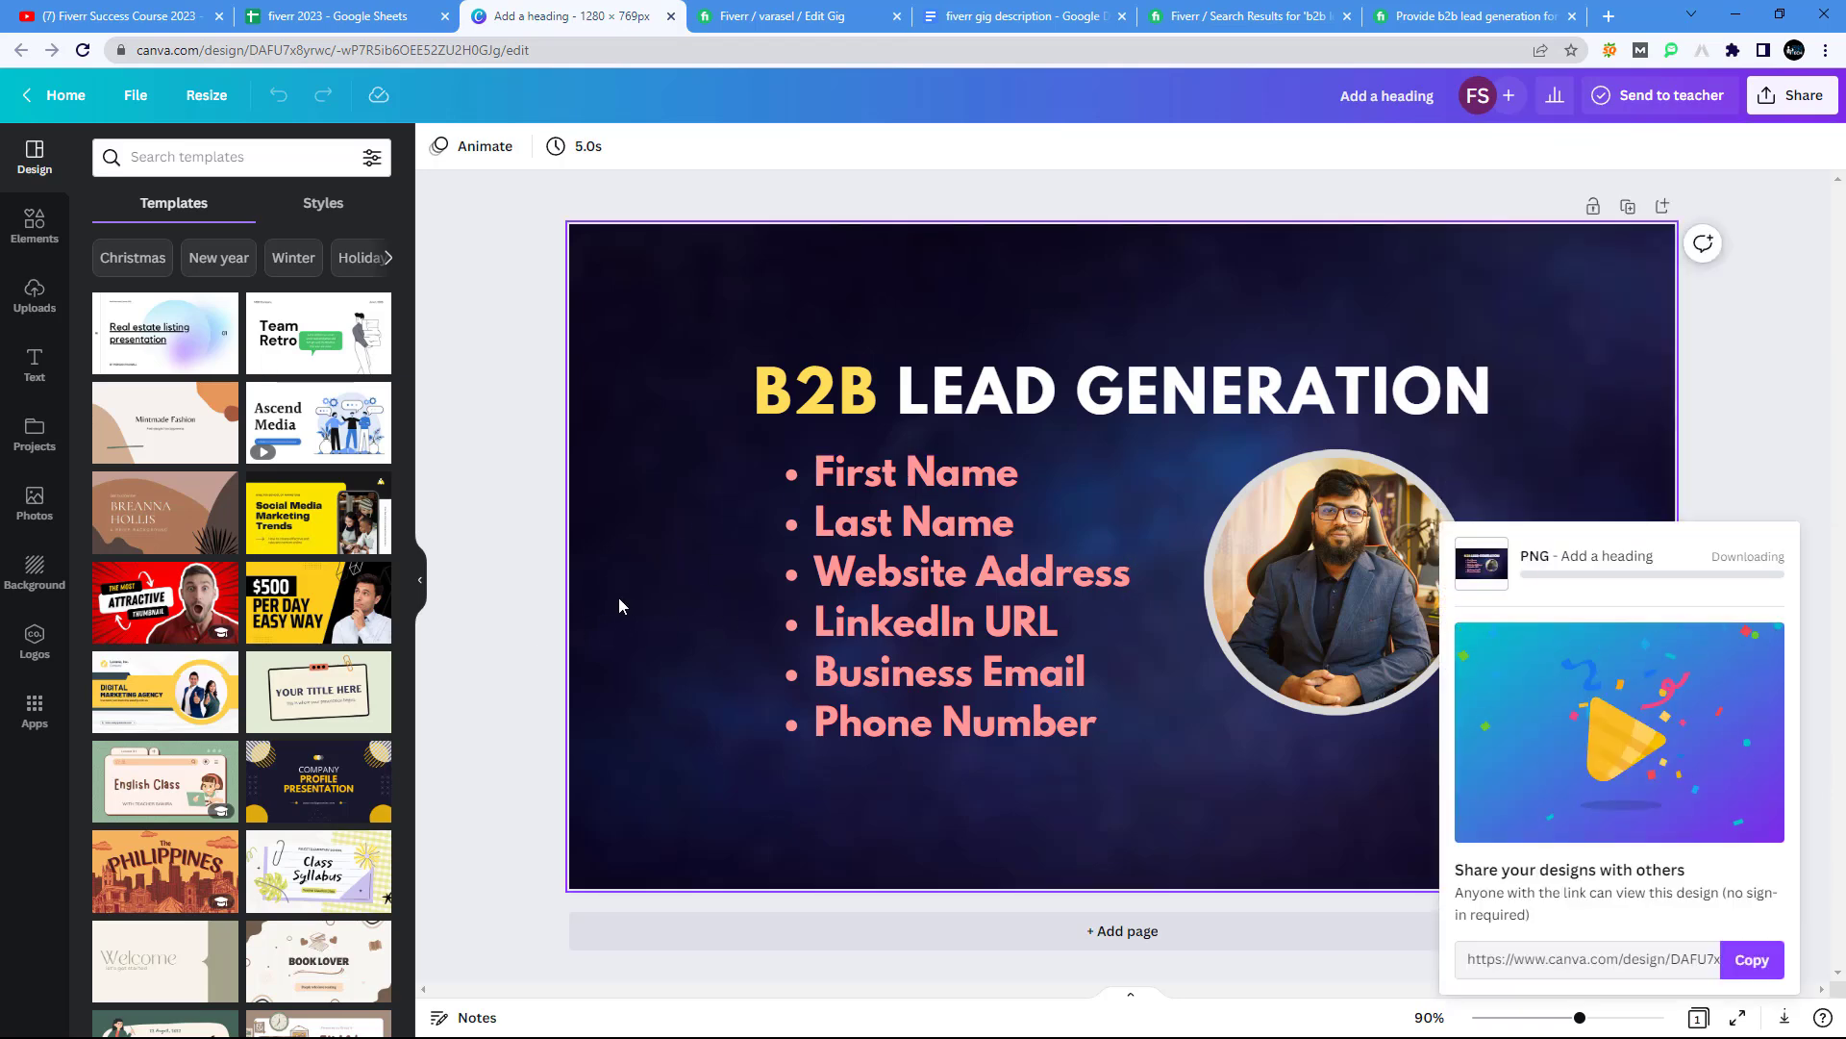
Step: Copy "b2b lead generation" from the competitor's gig title and save the PNG in Downloads under a B2B LEAD GENERATION file name
click(1427, 9)
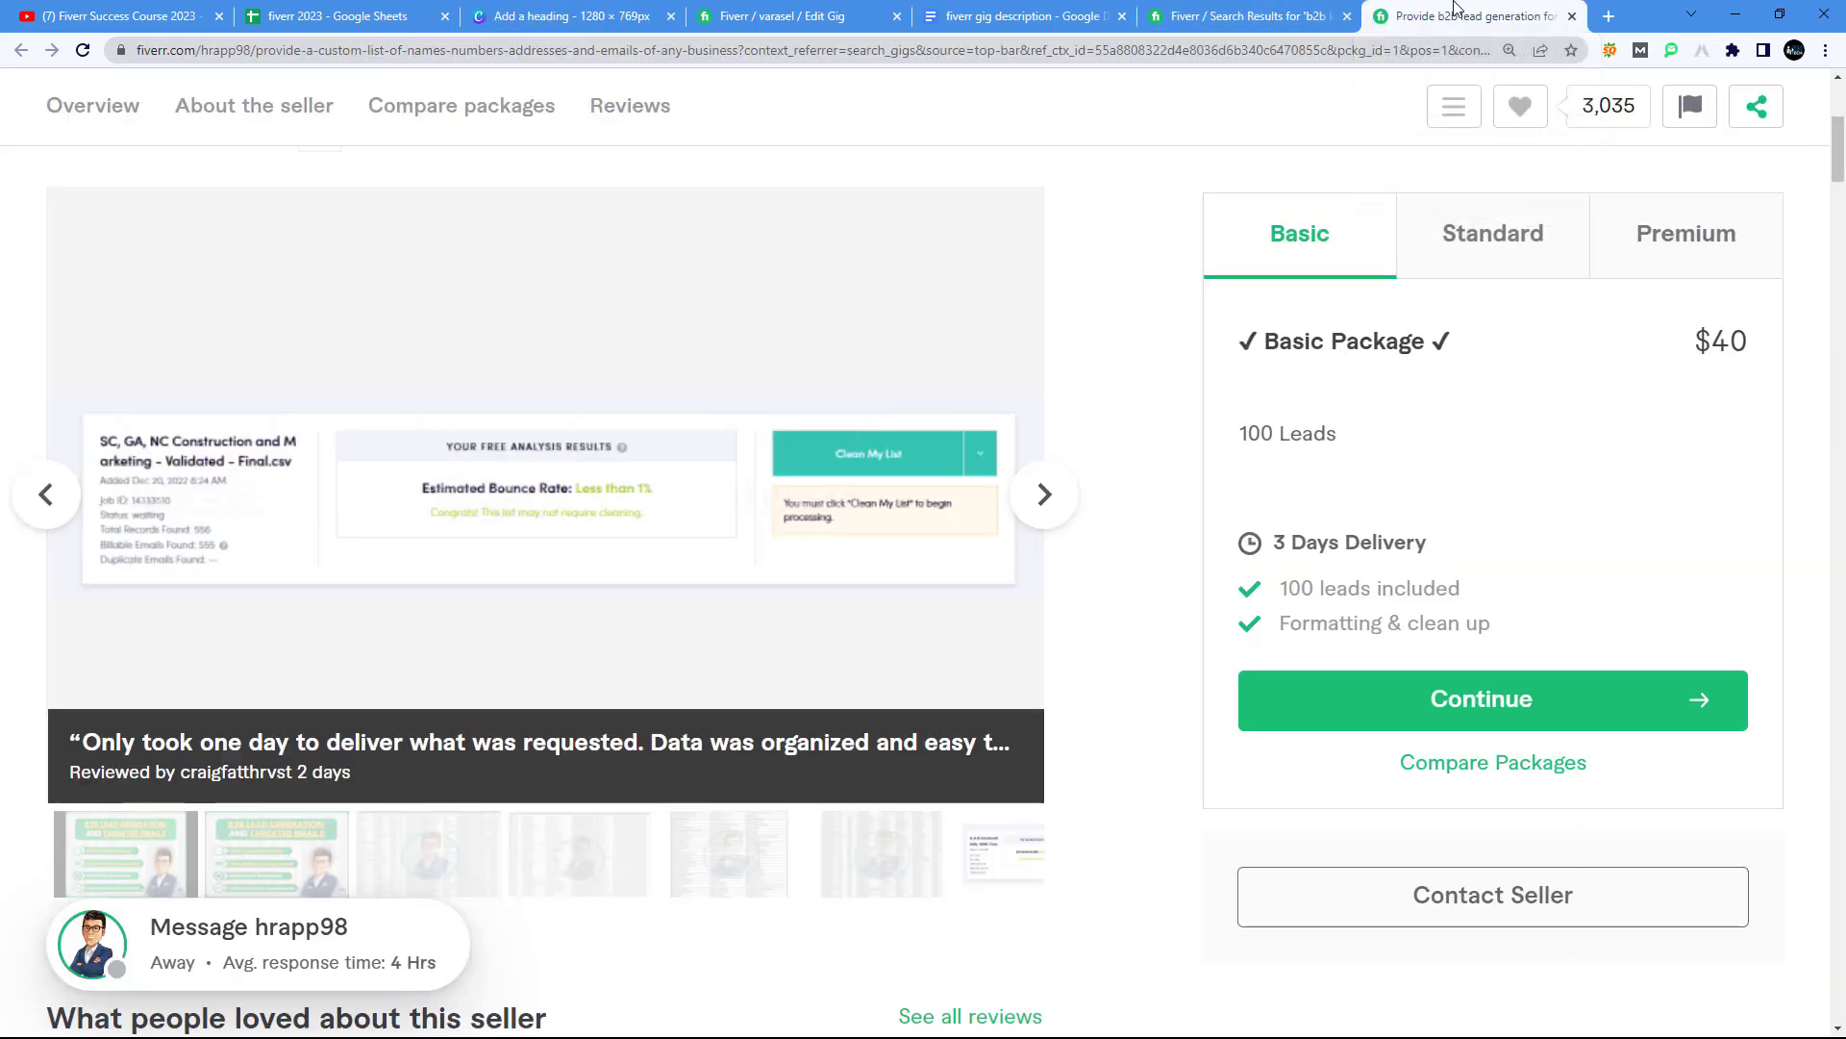
scroll(437, 494, up, 5)
drag(309, 443, 705, 452)
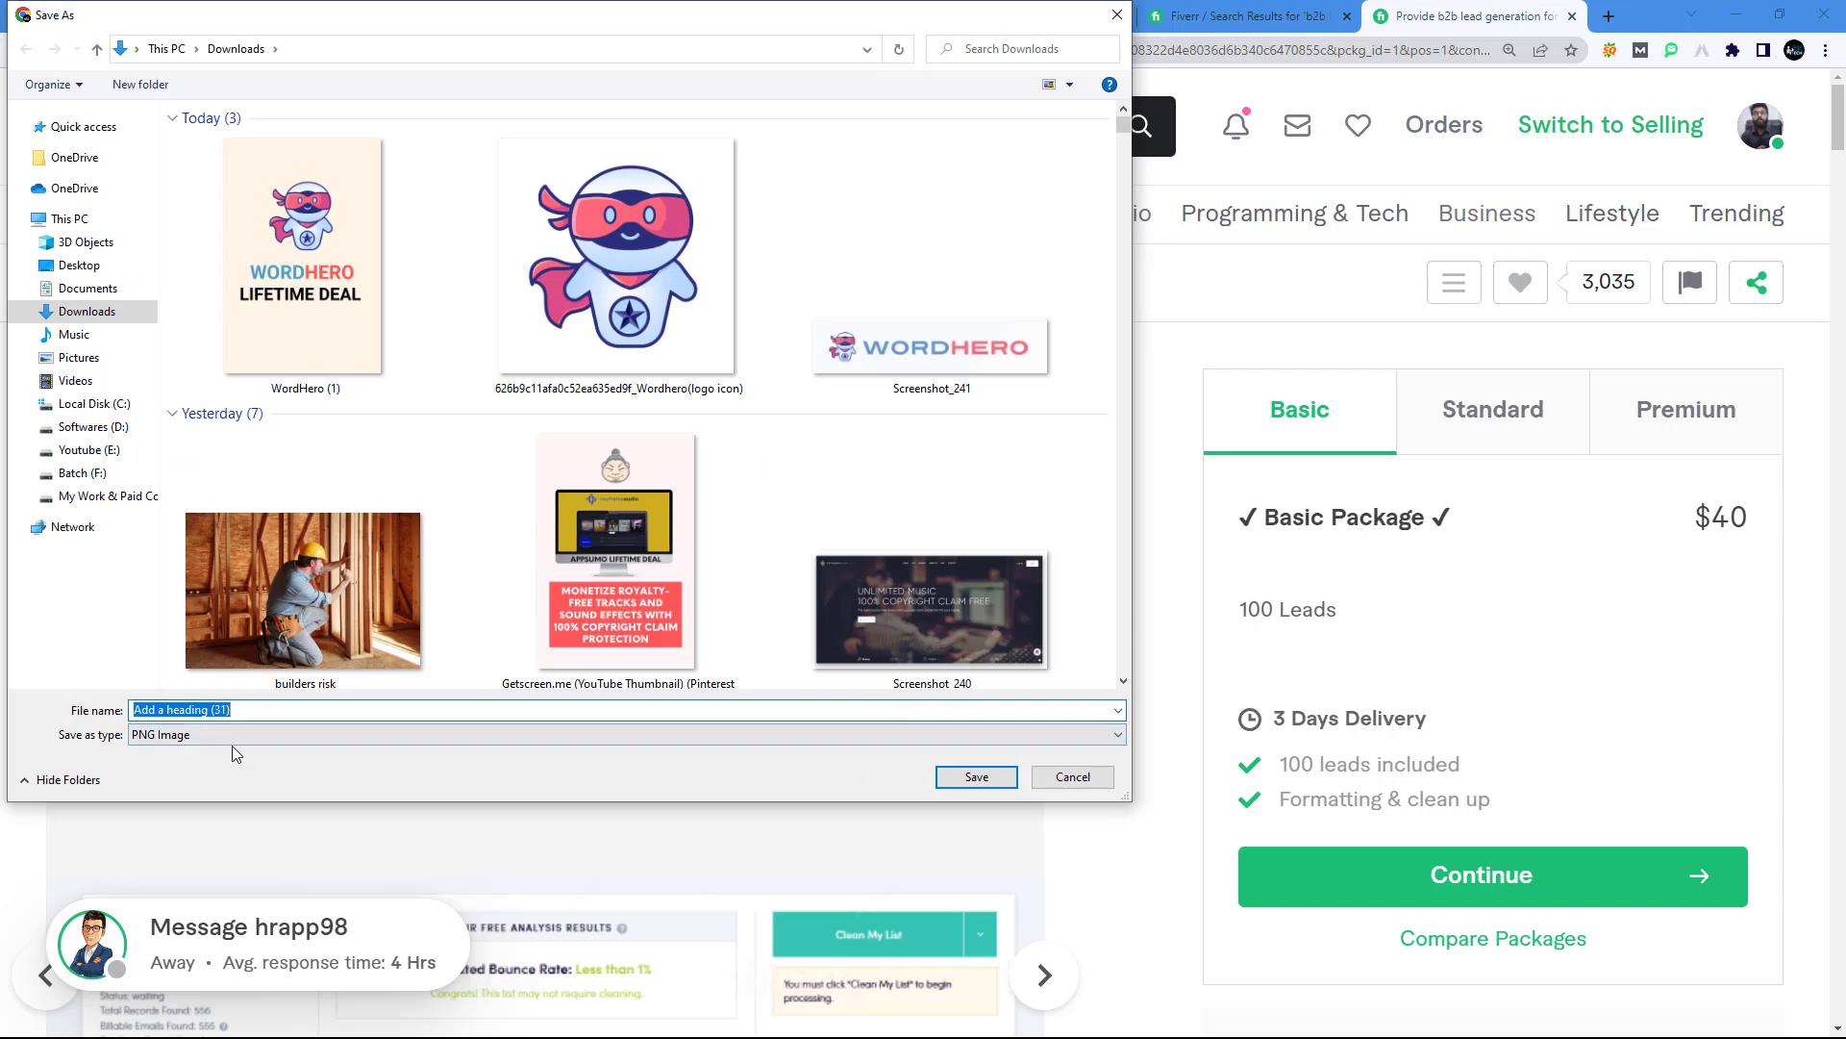
right_click(196, 709)
click(197, 709)
drag(247, 713, 109, 713)
text(b2b)
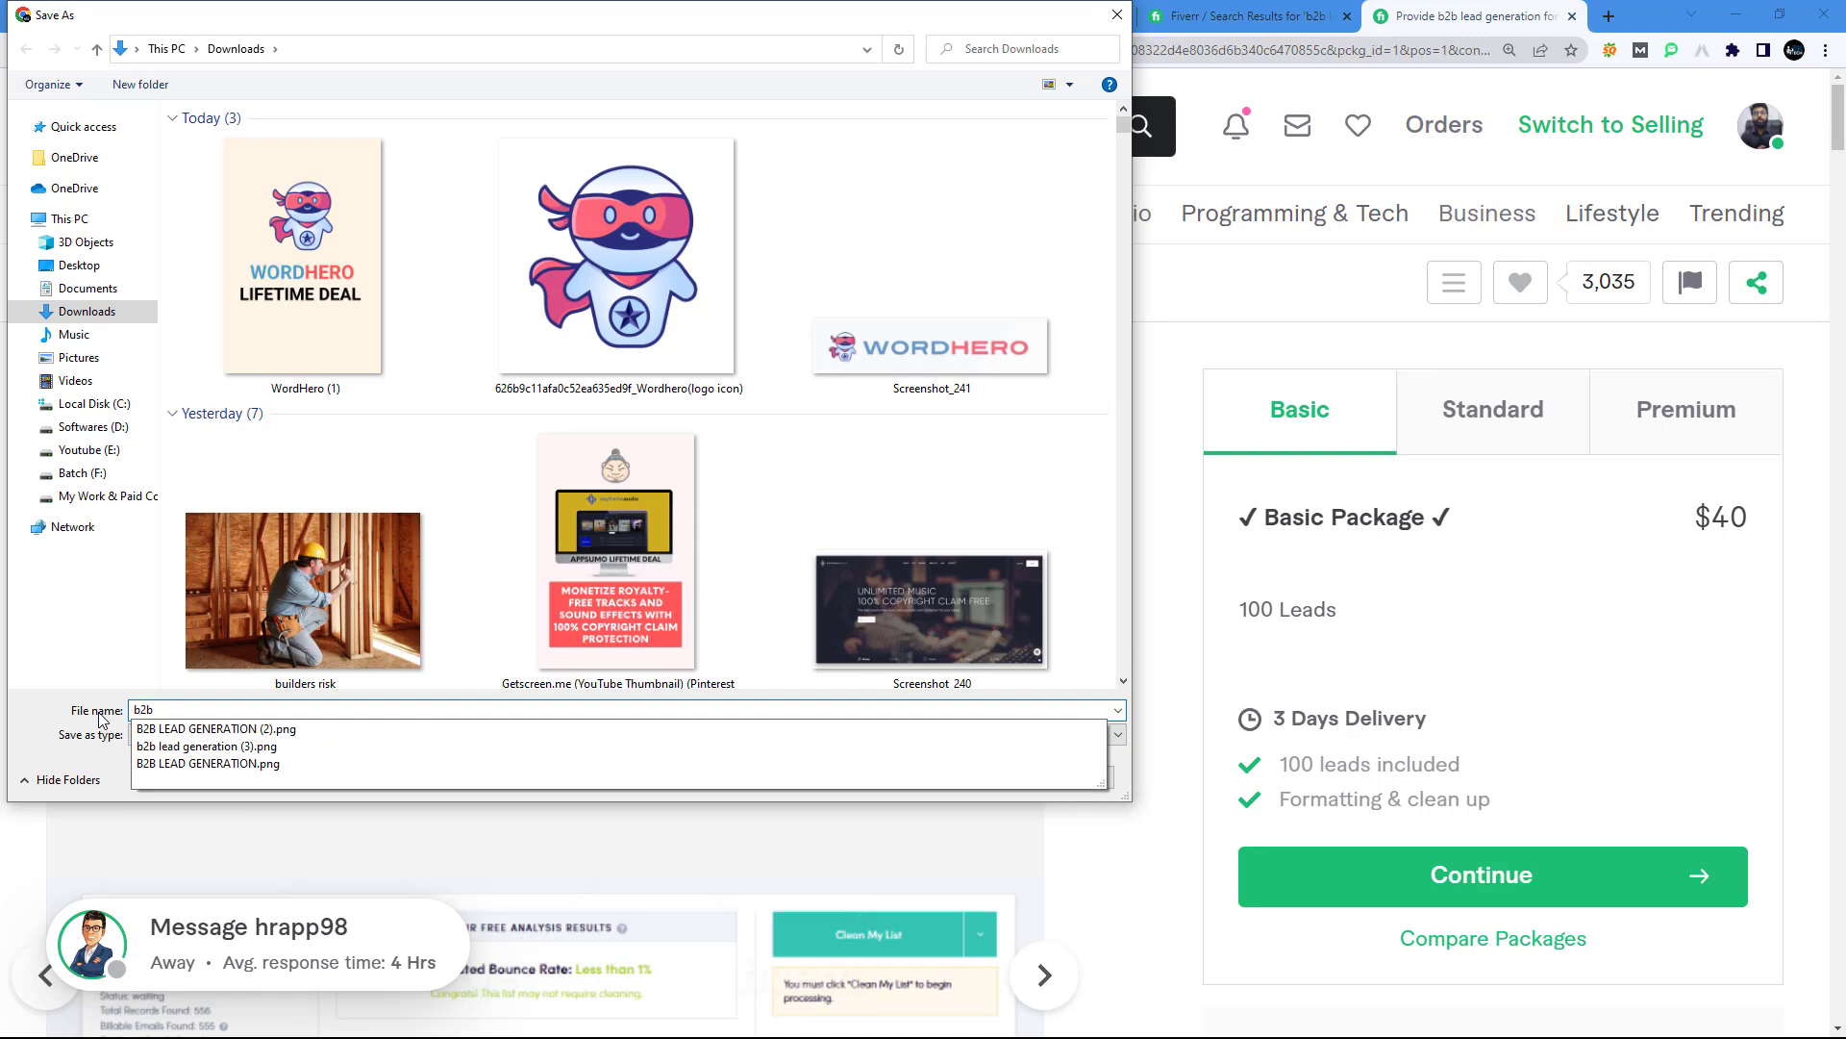
click(965, 733)
click(976, 776)
click(989, 532)
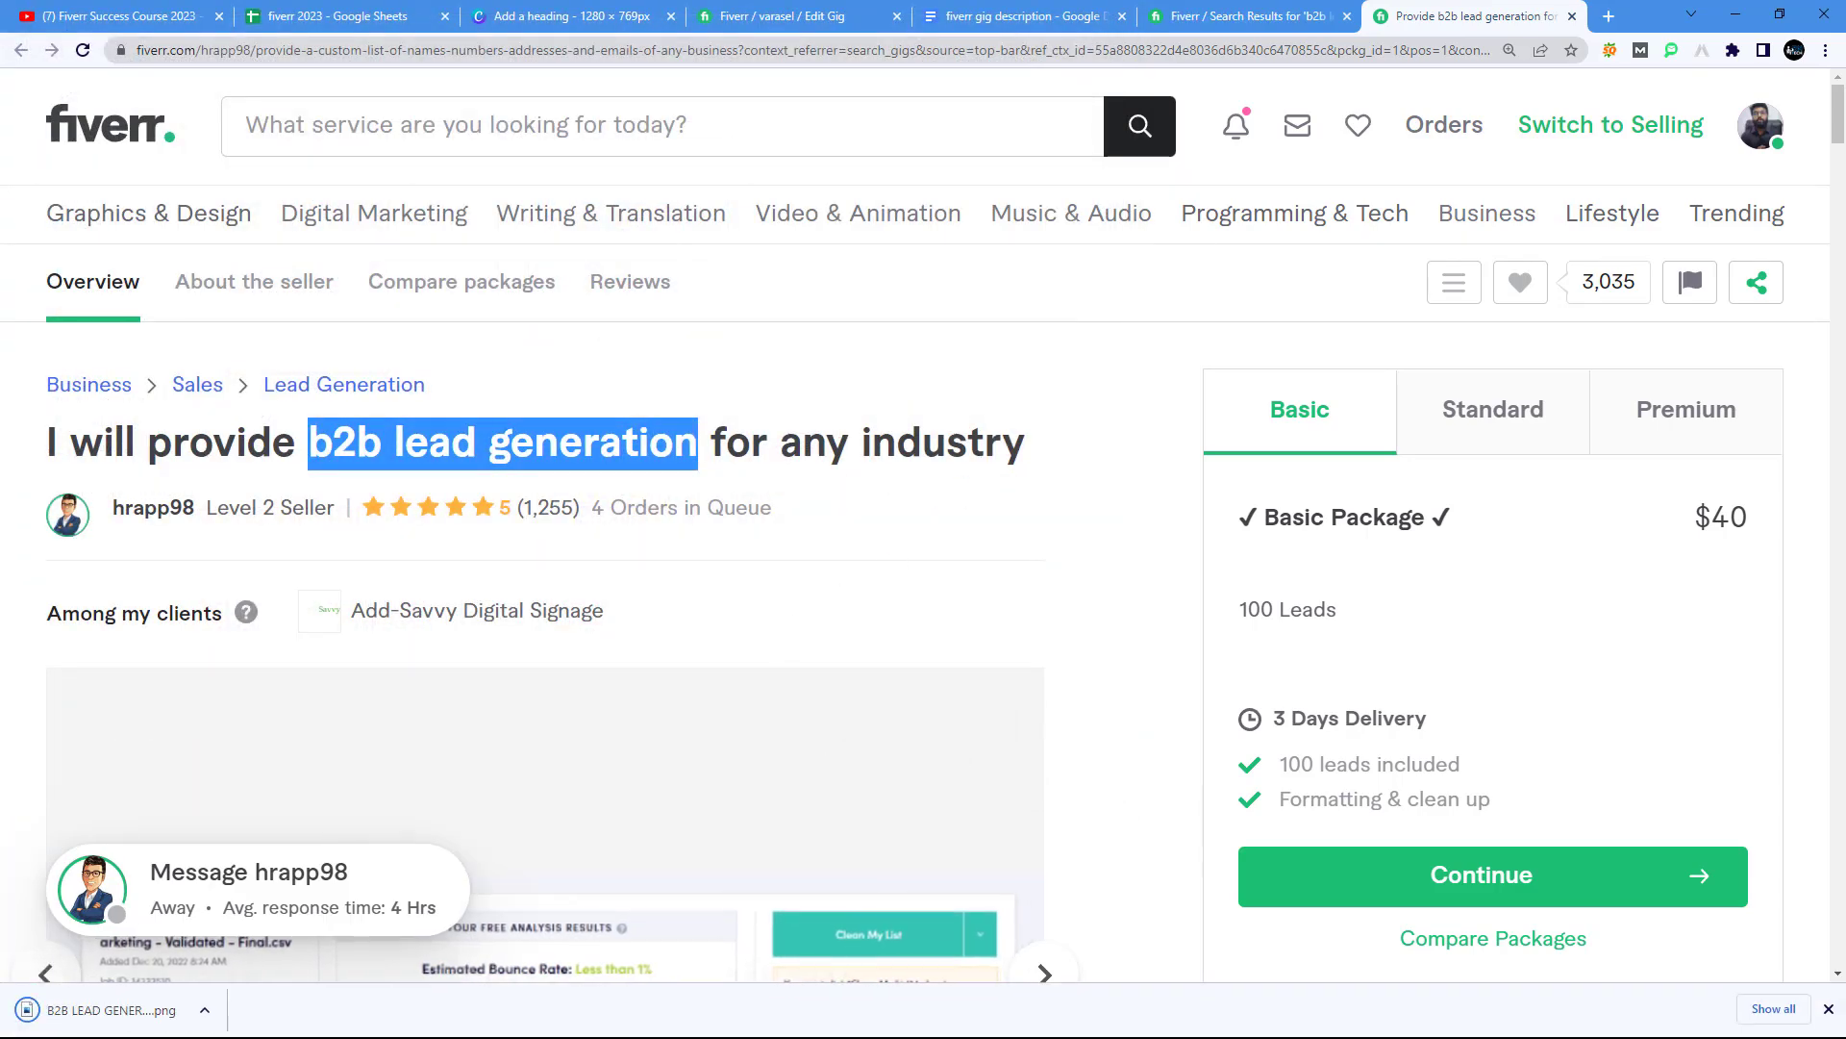
click(1830, 1009)
Step: Upload the saved B2B lead generation PNG from Downloads as the first image of the Fiverr gig gallery
key(ctrl+shift+Tab)
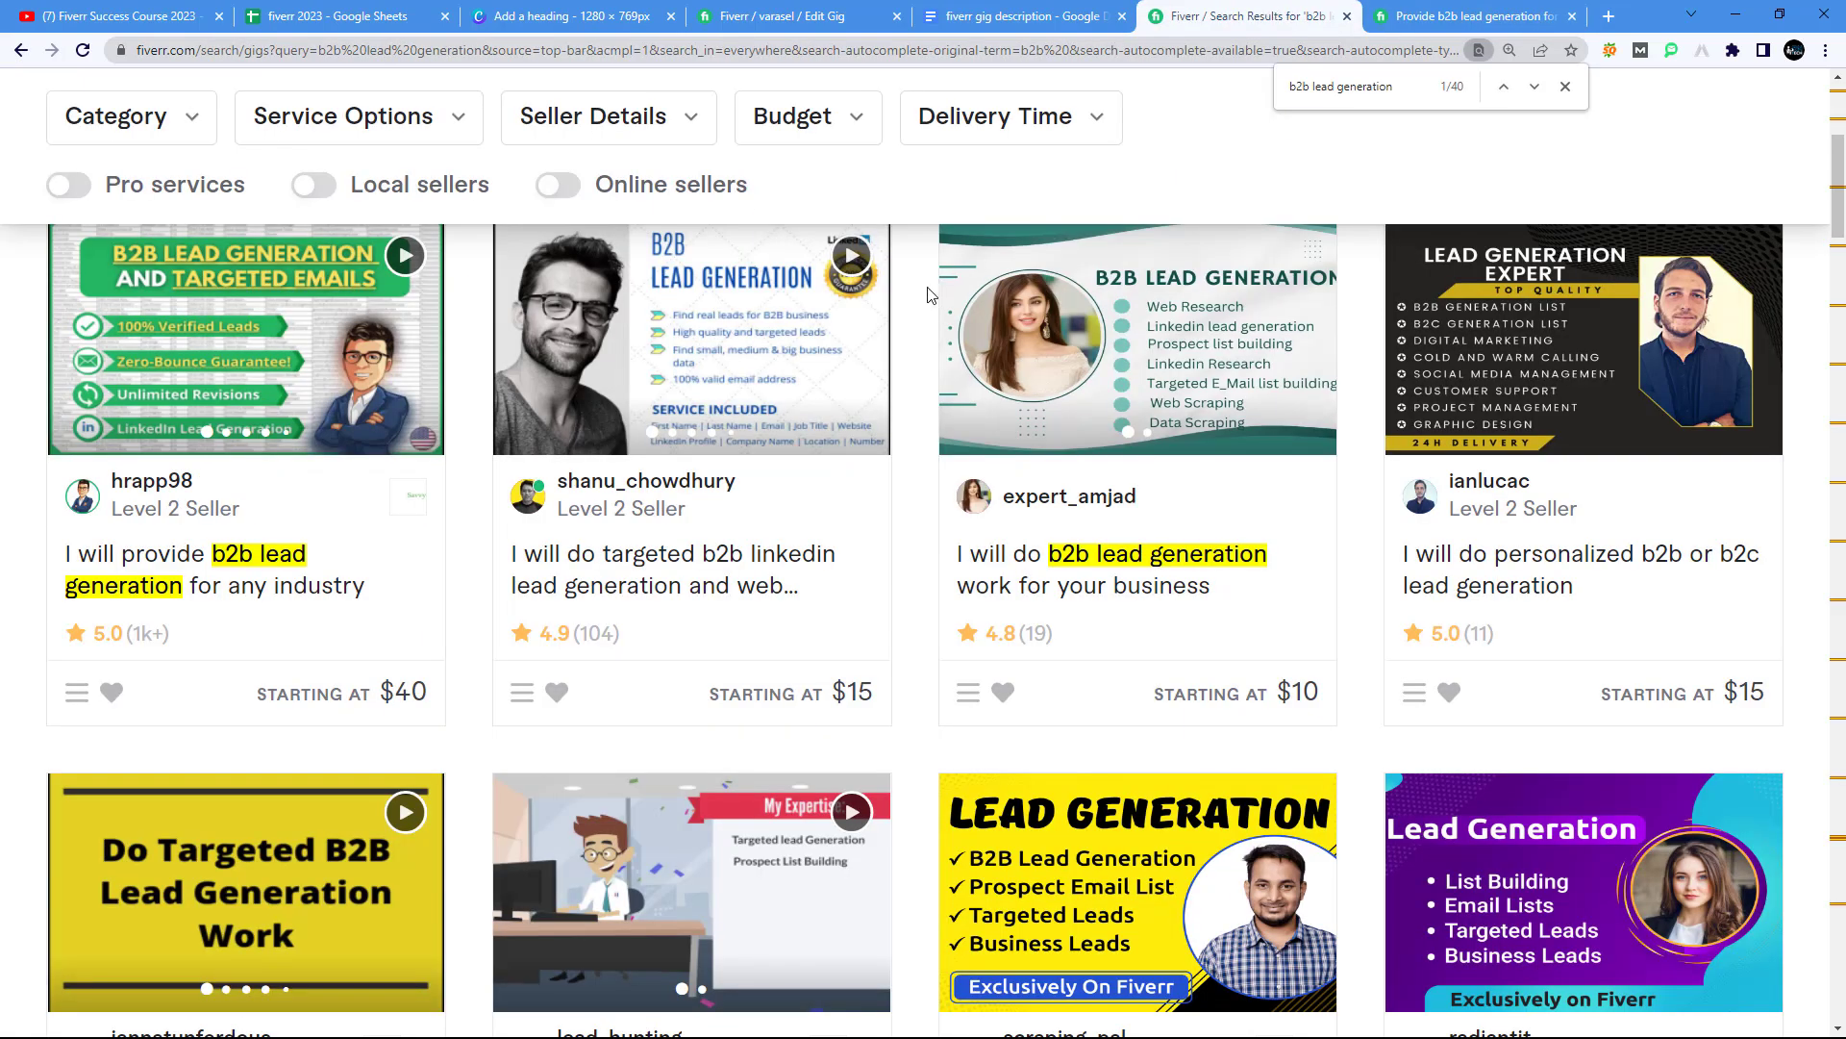
click(747, 16)
scroll(424, 523, up, 10)
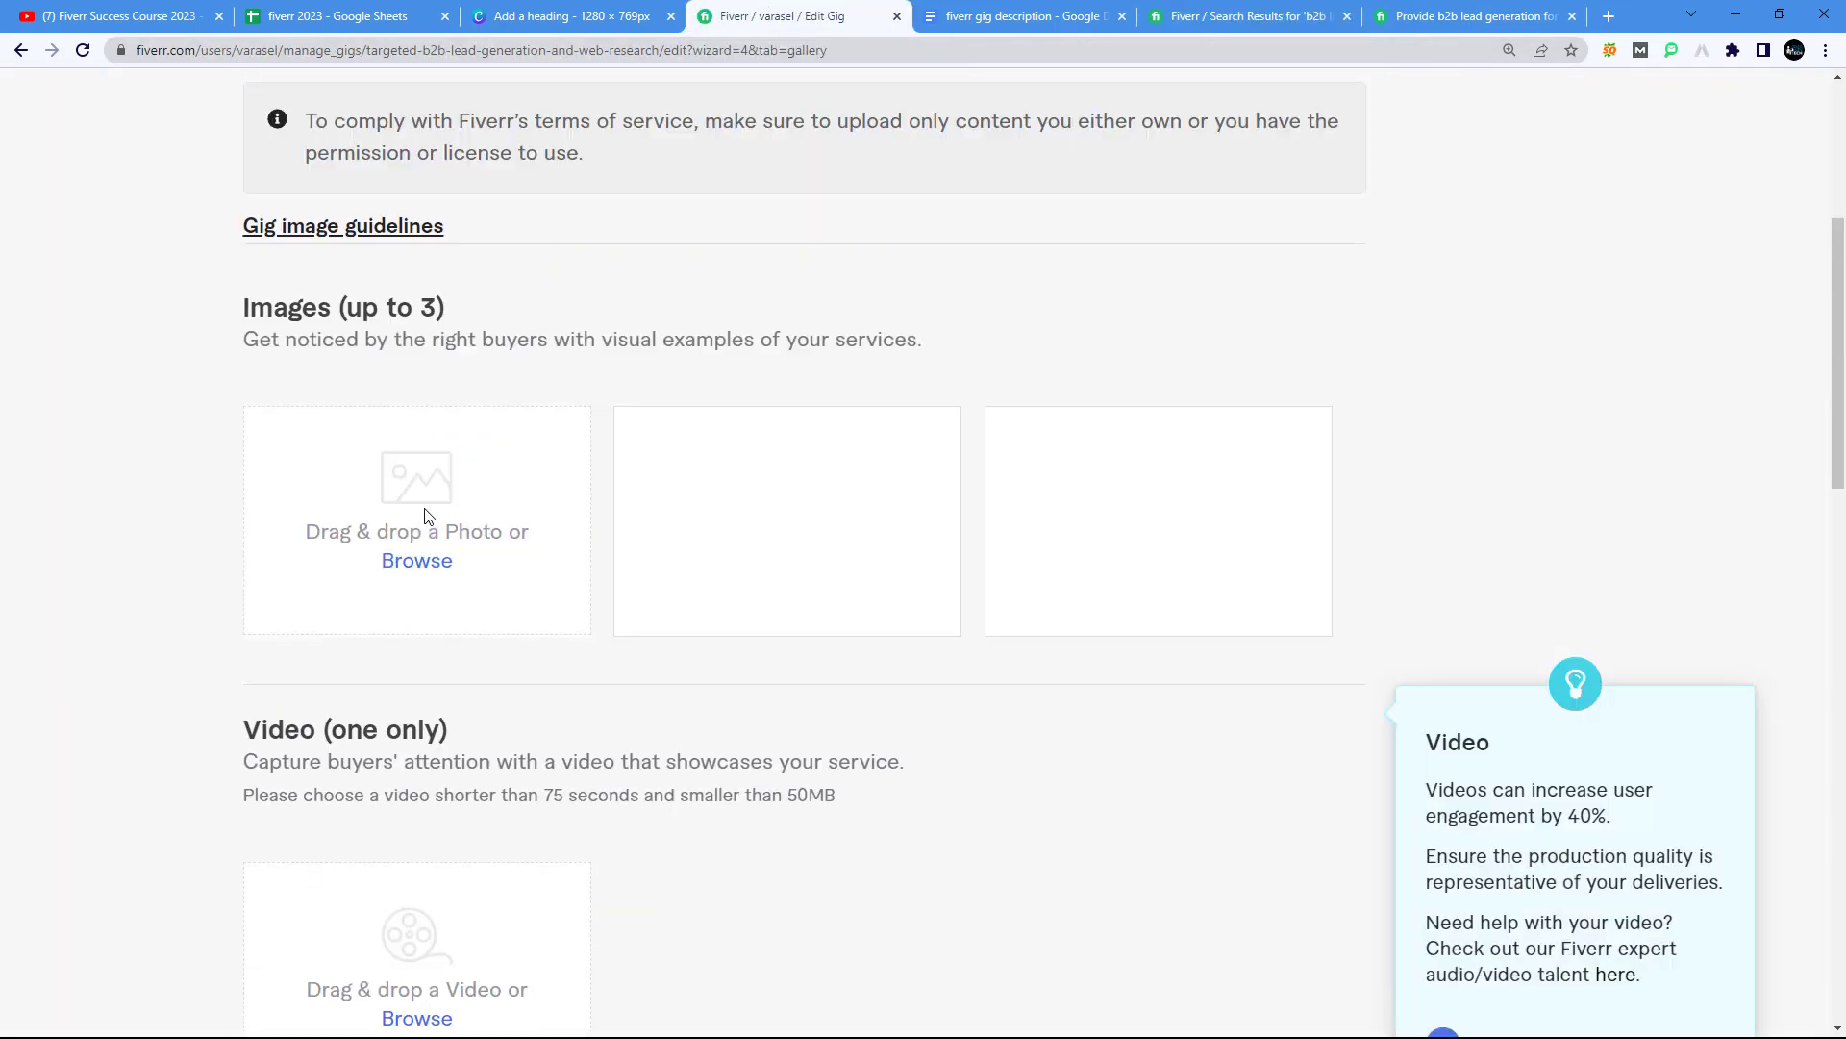
scroll(434, 503, down, 5)
click(408, 563)
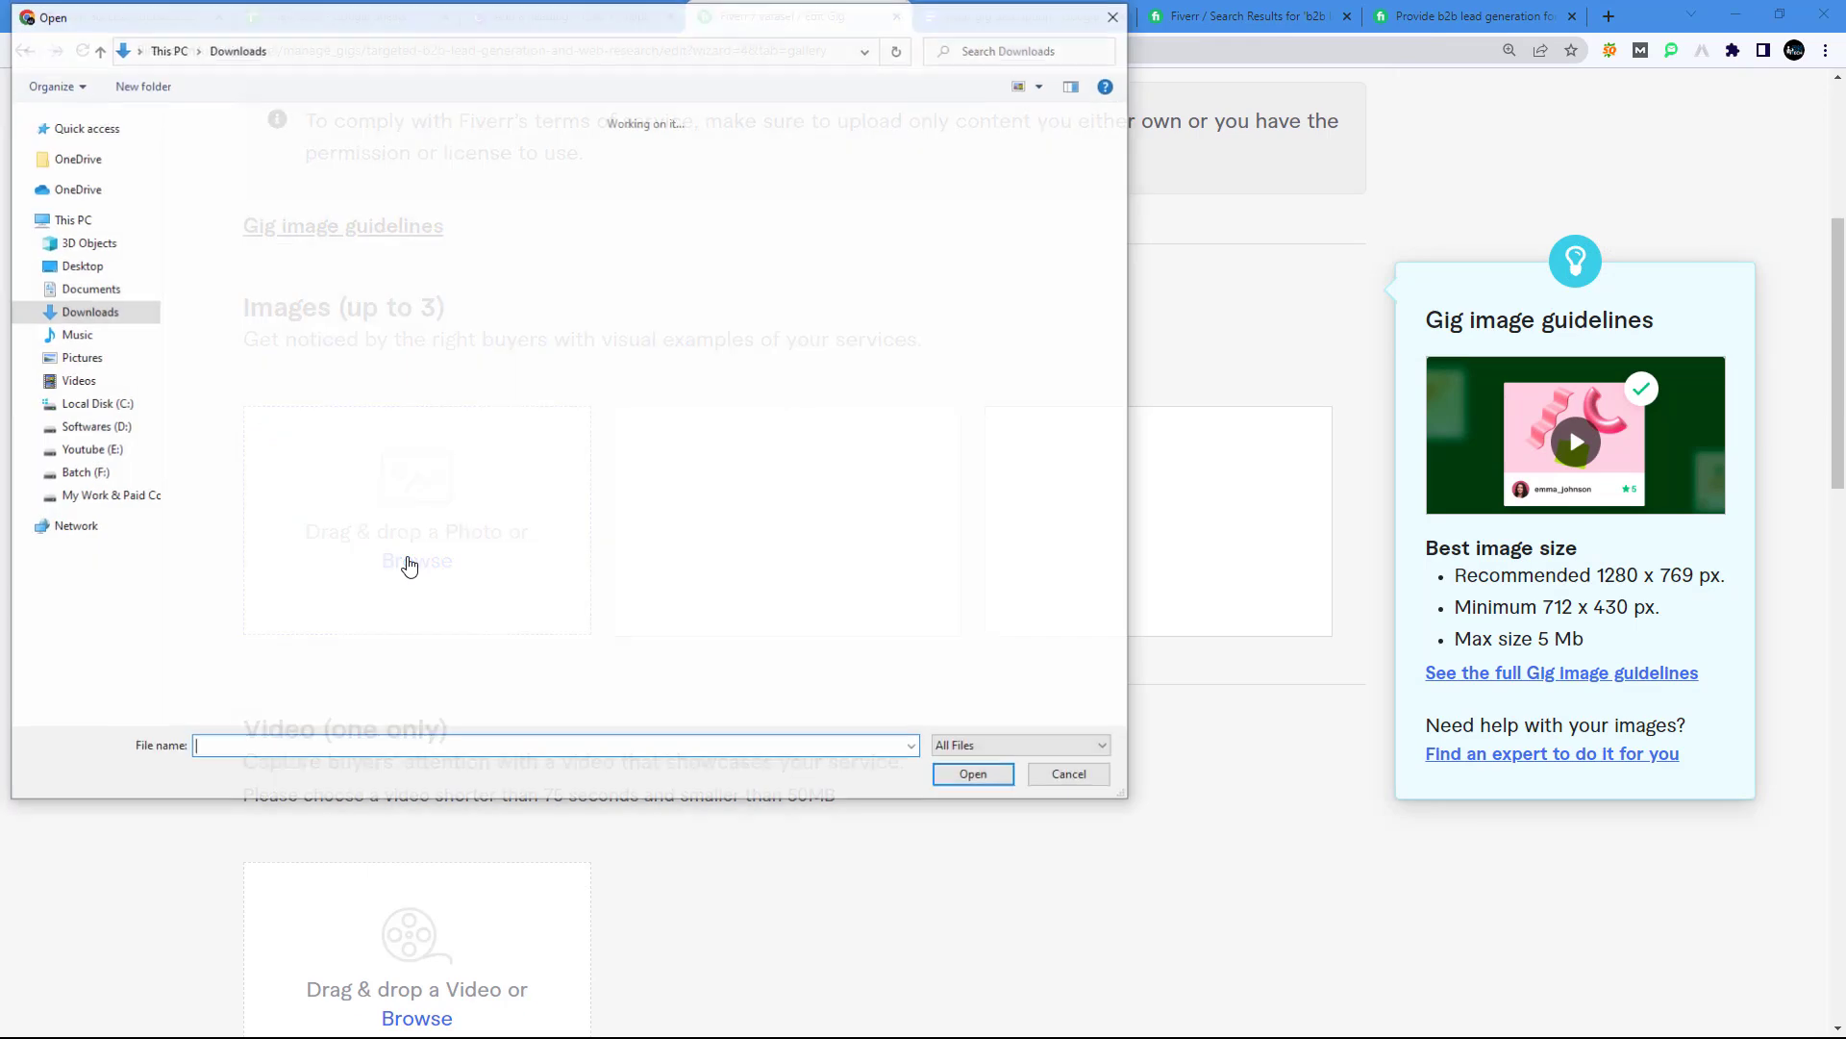
click(314, 352)
click(966, 777)
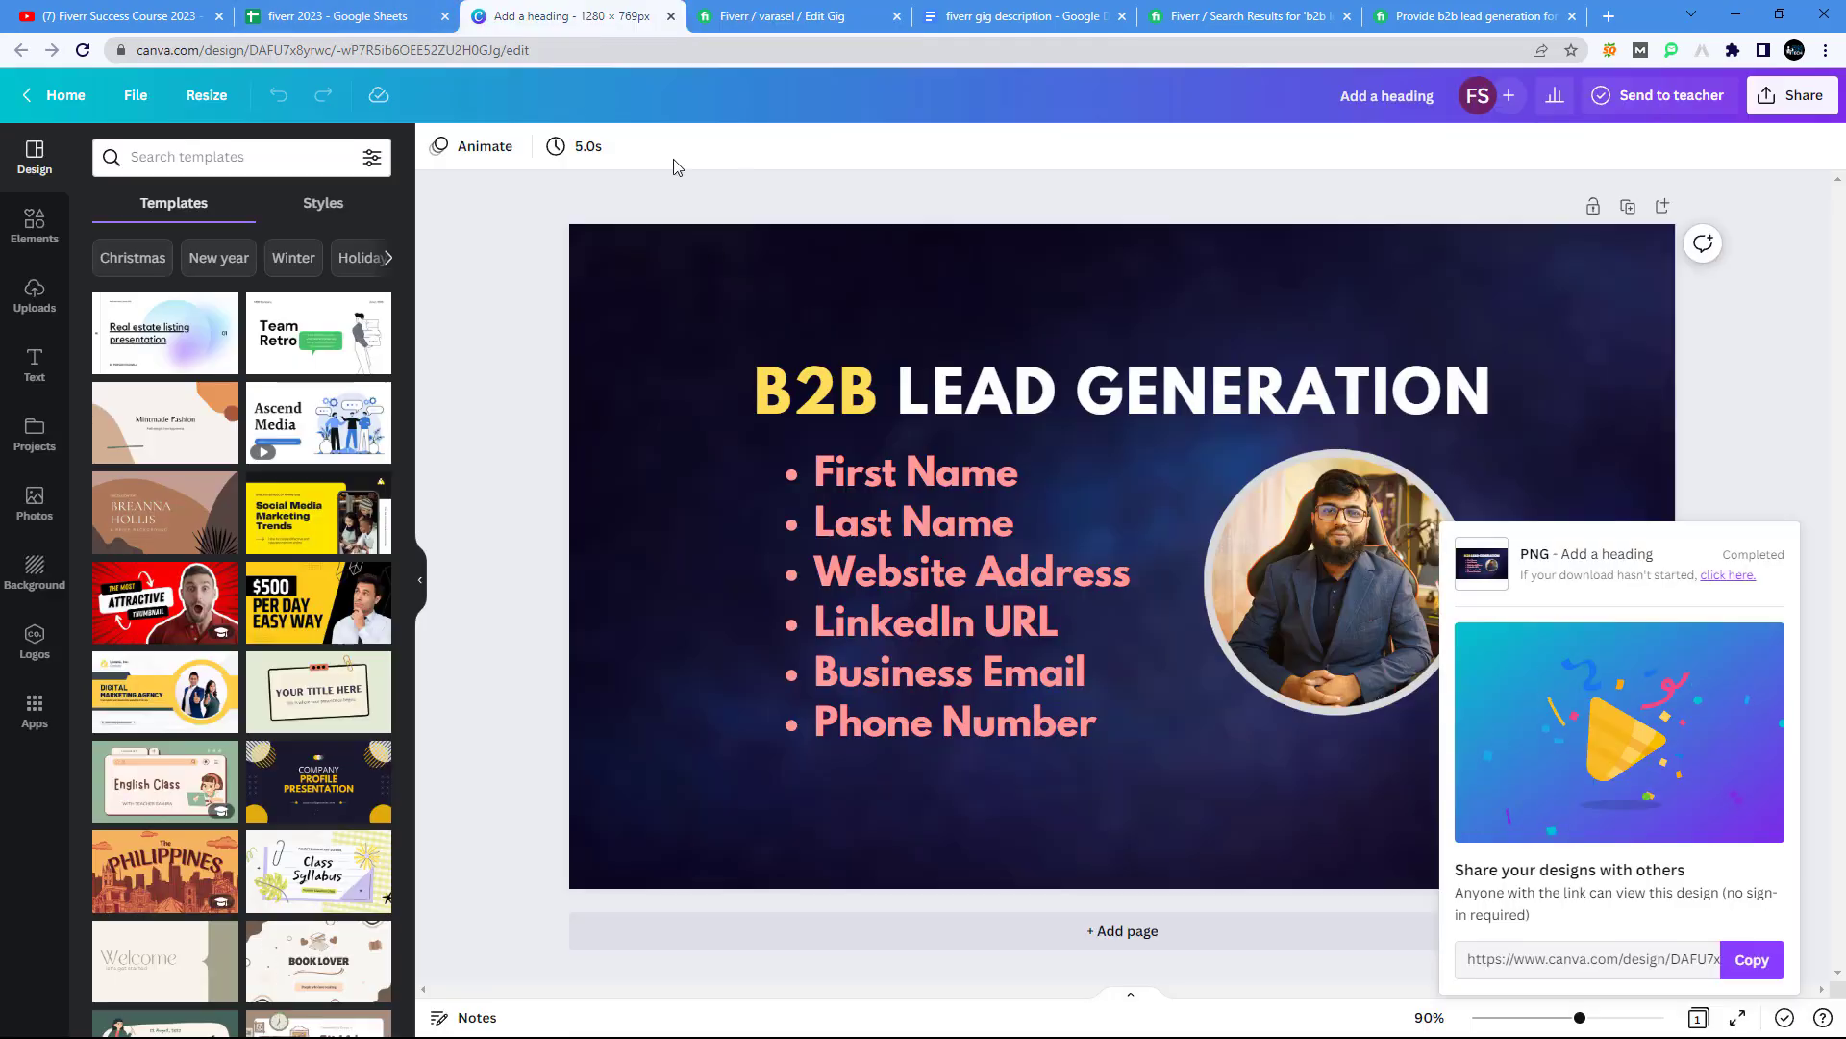
Step: Enlarge the heading, bullet list and round photo together in the Canva design and recentre them on the page
click(572, 16)
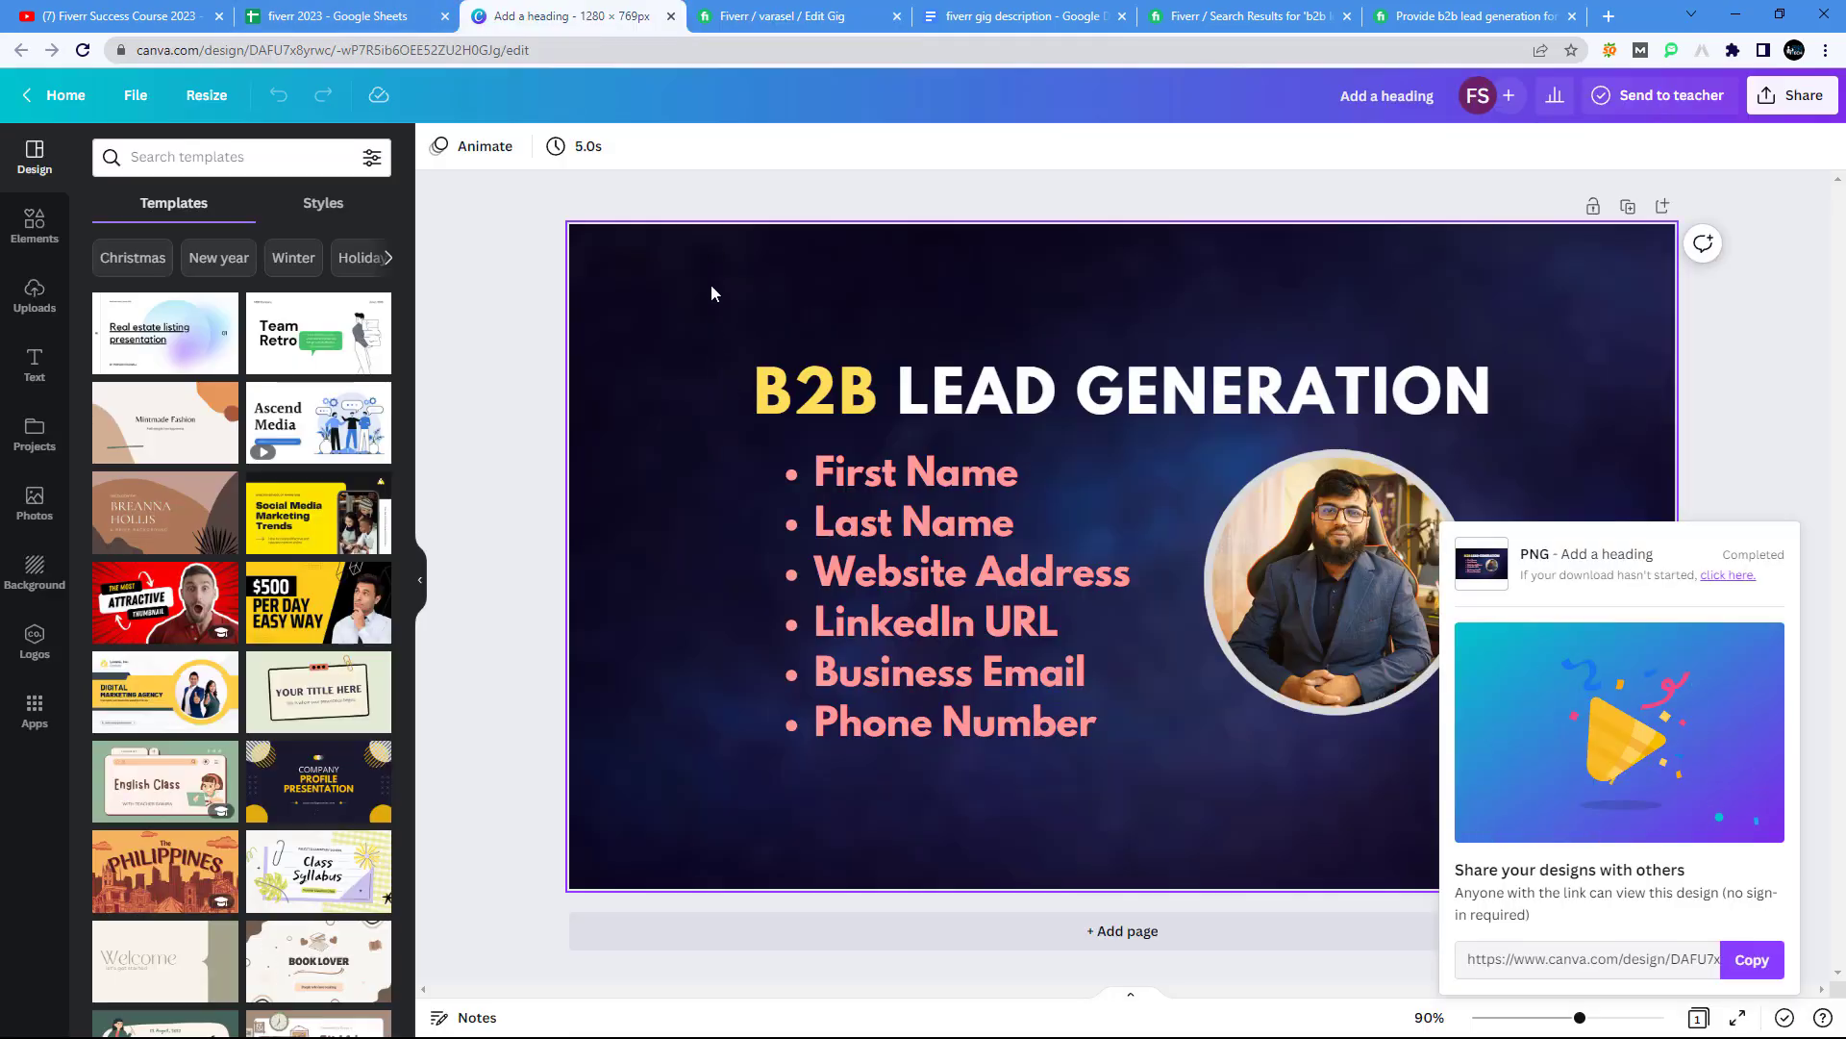
drag(1197, 530, 1471, 732)
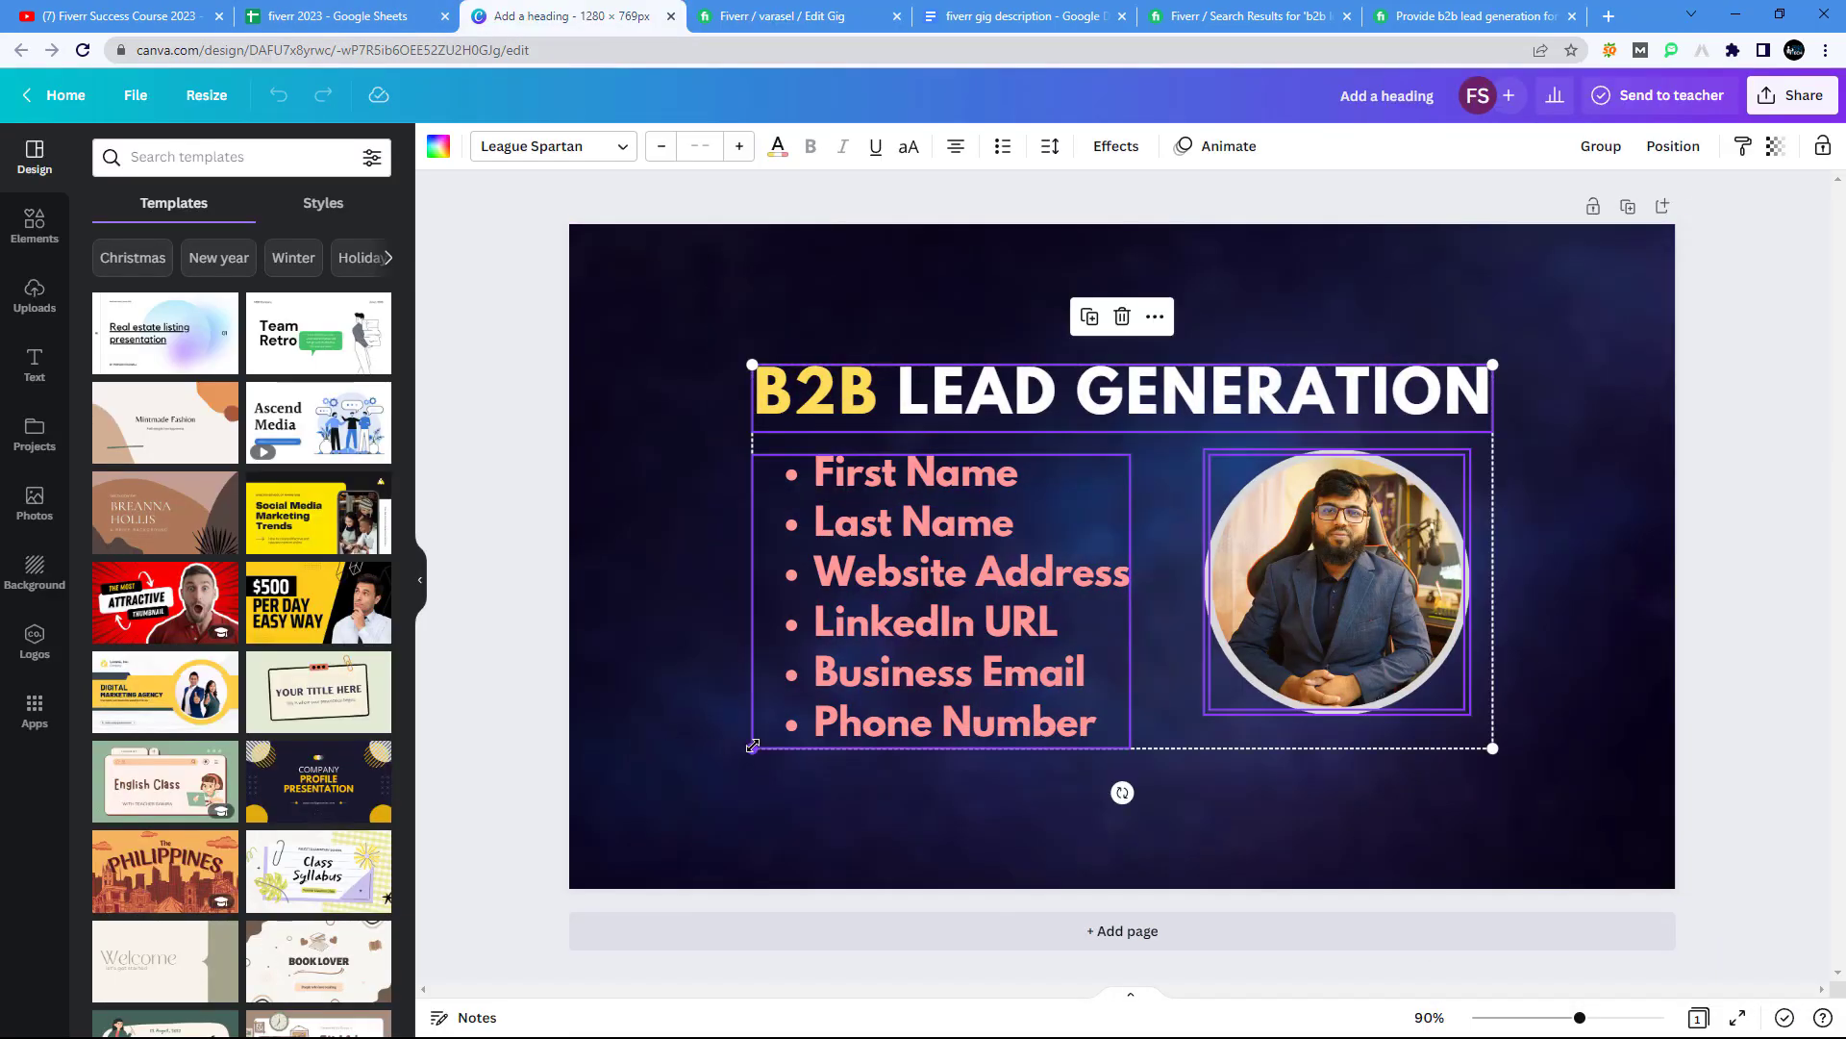
drag(684, 782, 569, 856)
drag(852, 706, 949, 683)
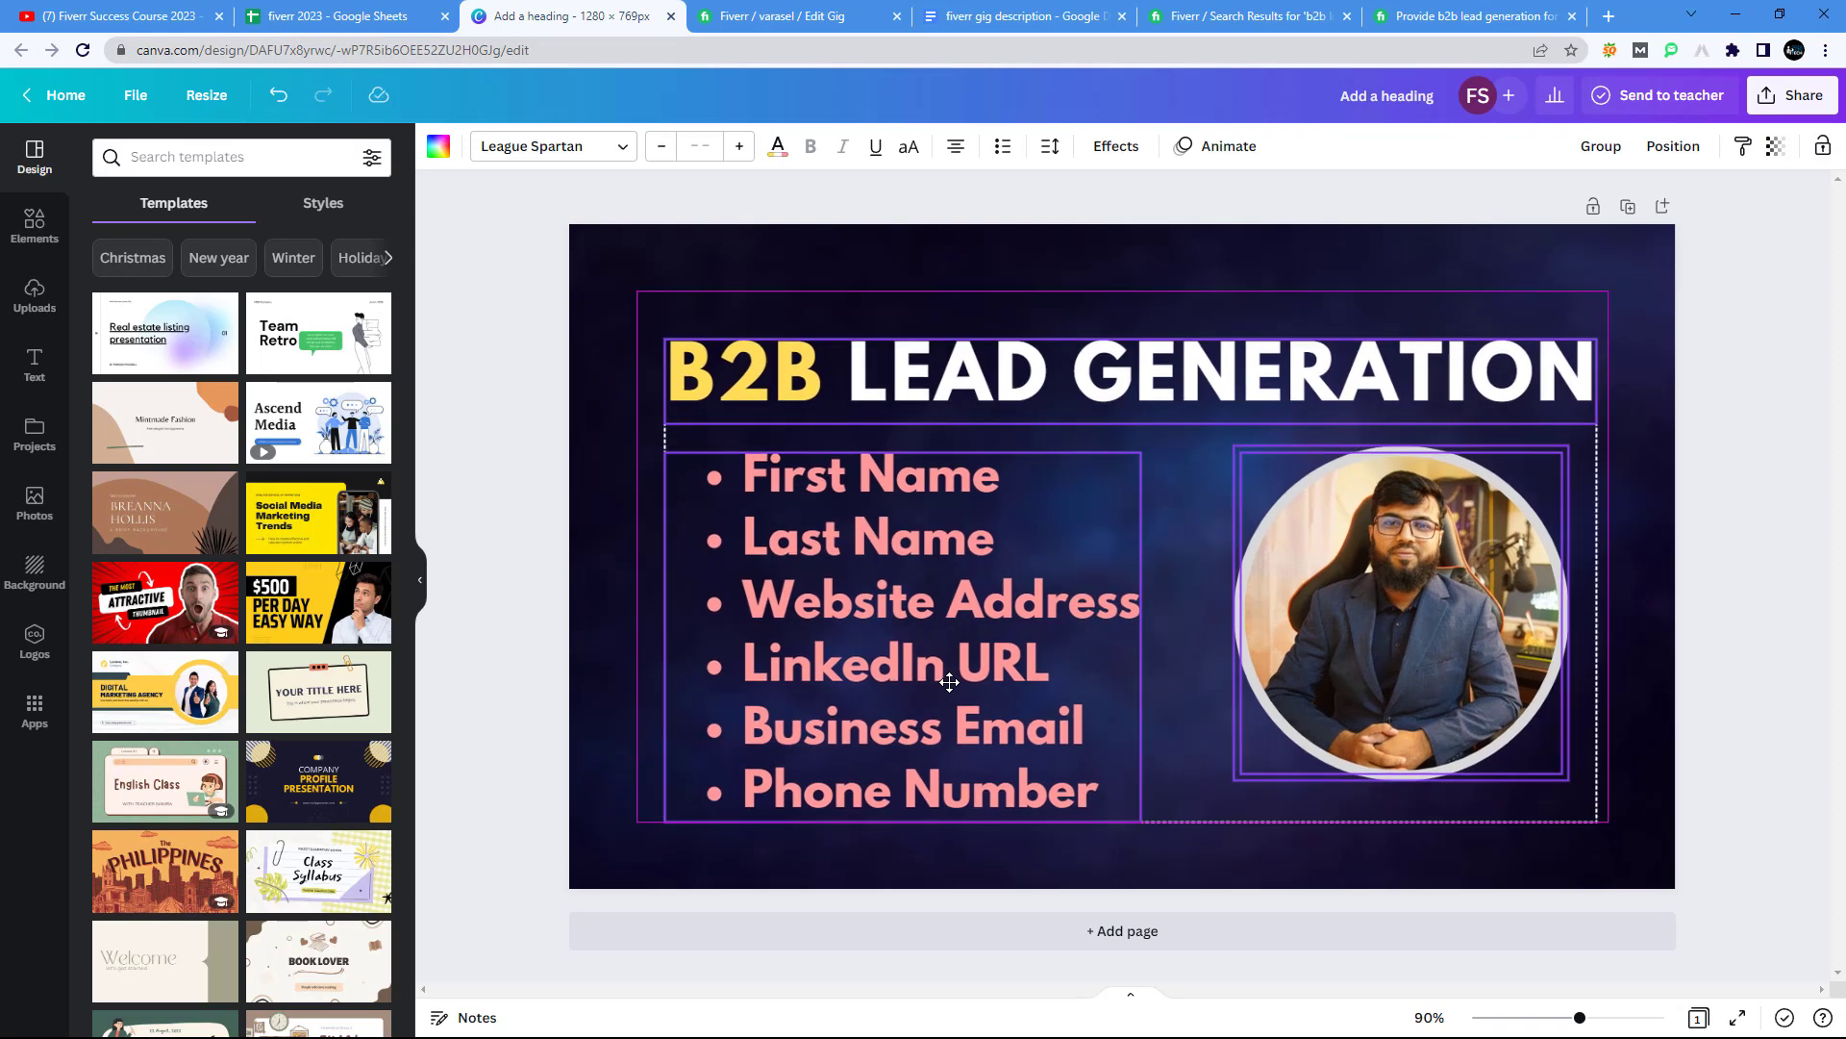
drag(949, 681, 942, 668)
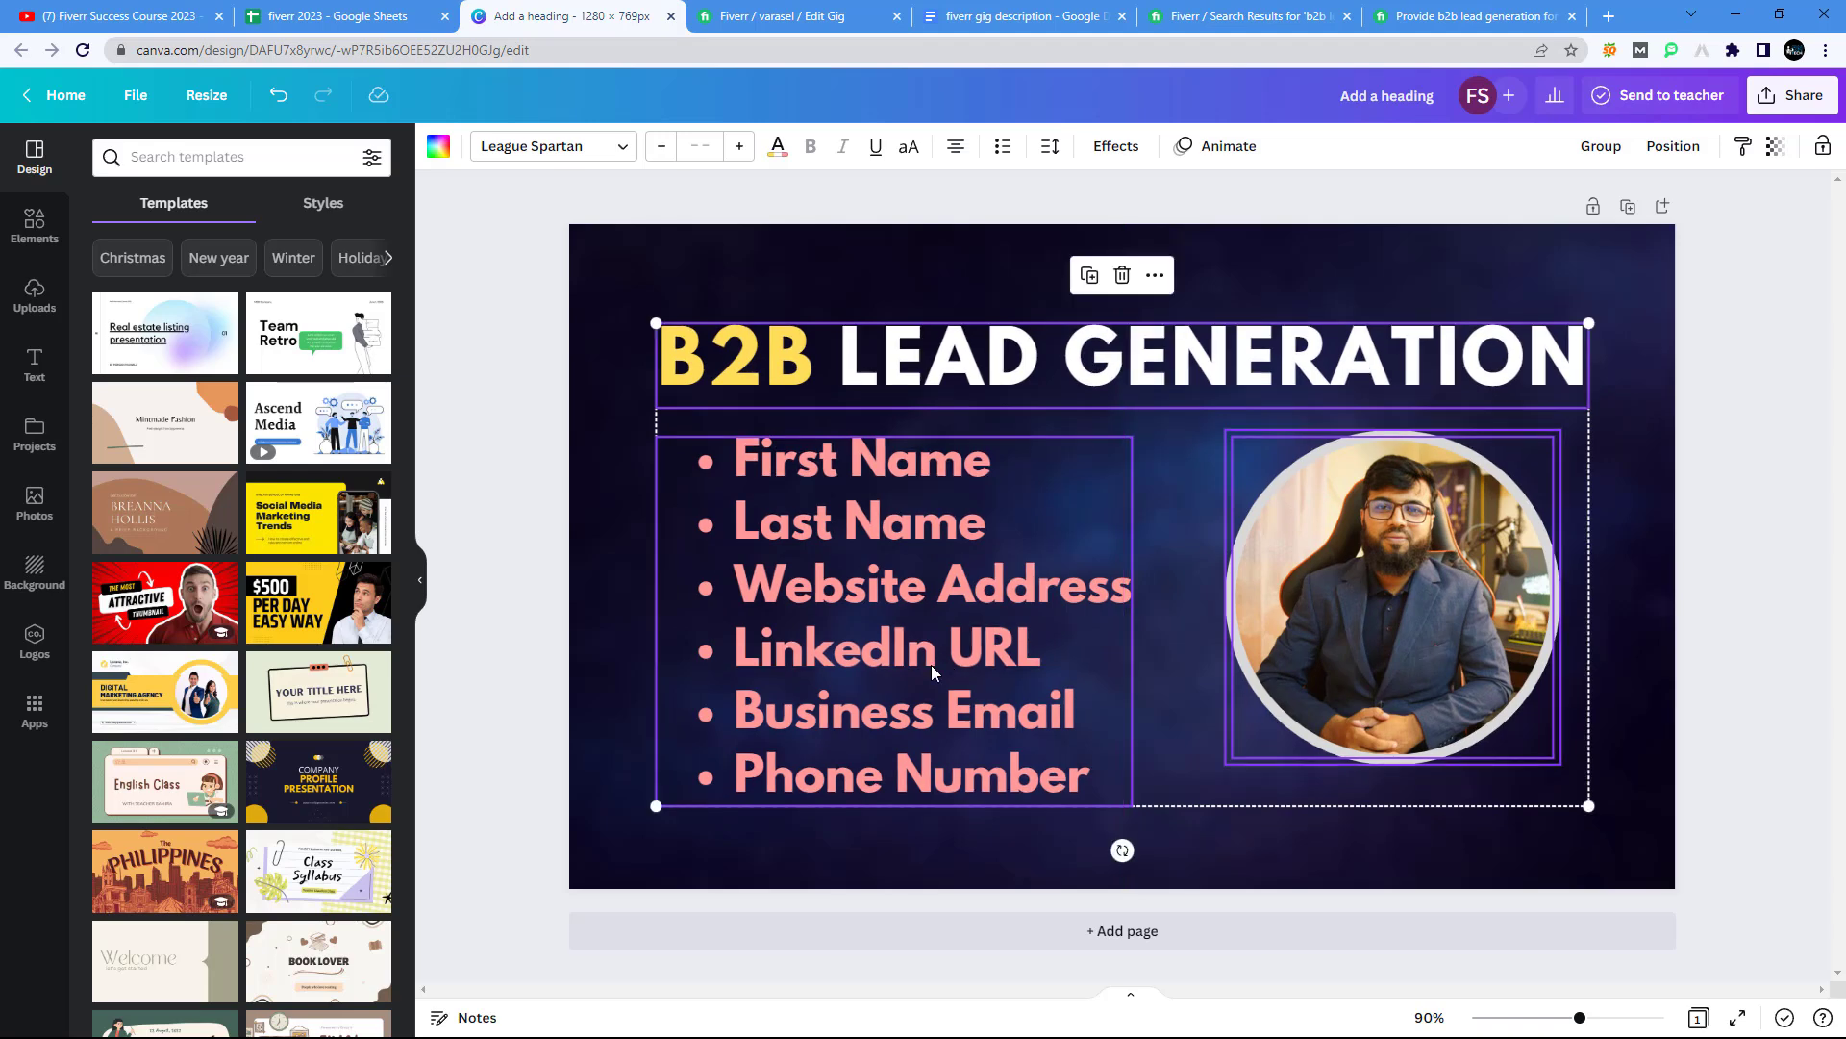
click(582, 409)
Step: Return to the Fiverr gig editor, save the gallery and continue to the Publish stage to check its selling requirements
click(779, 17)
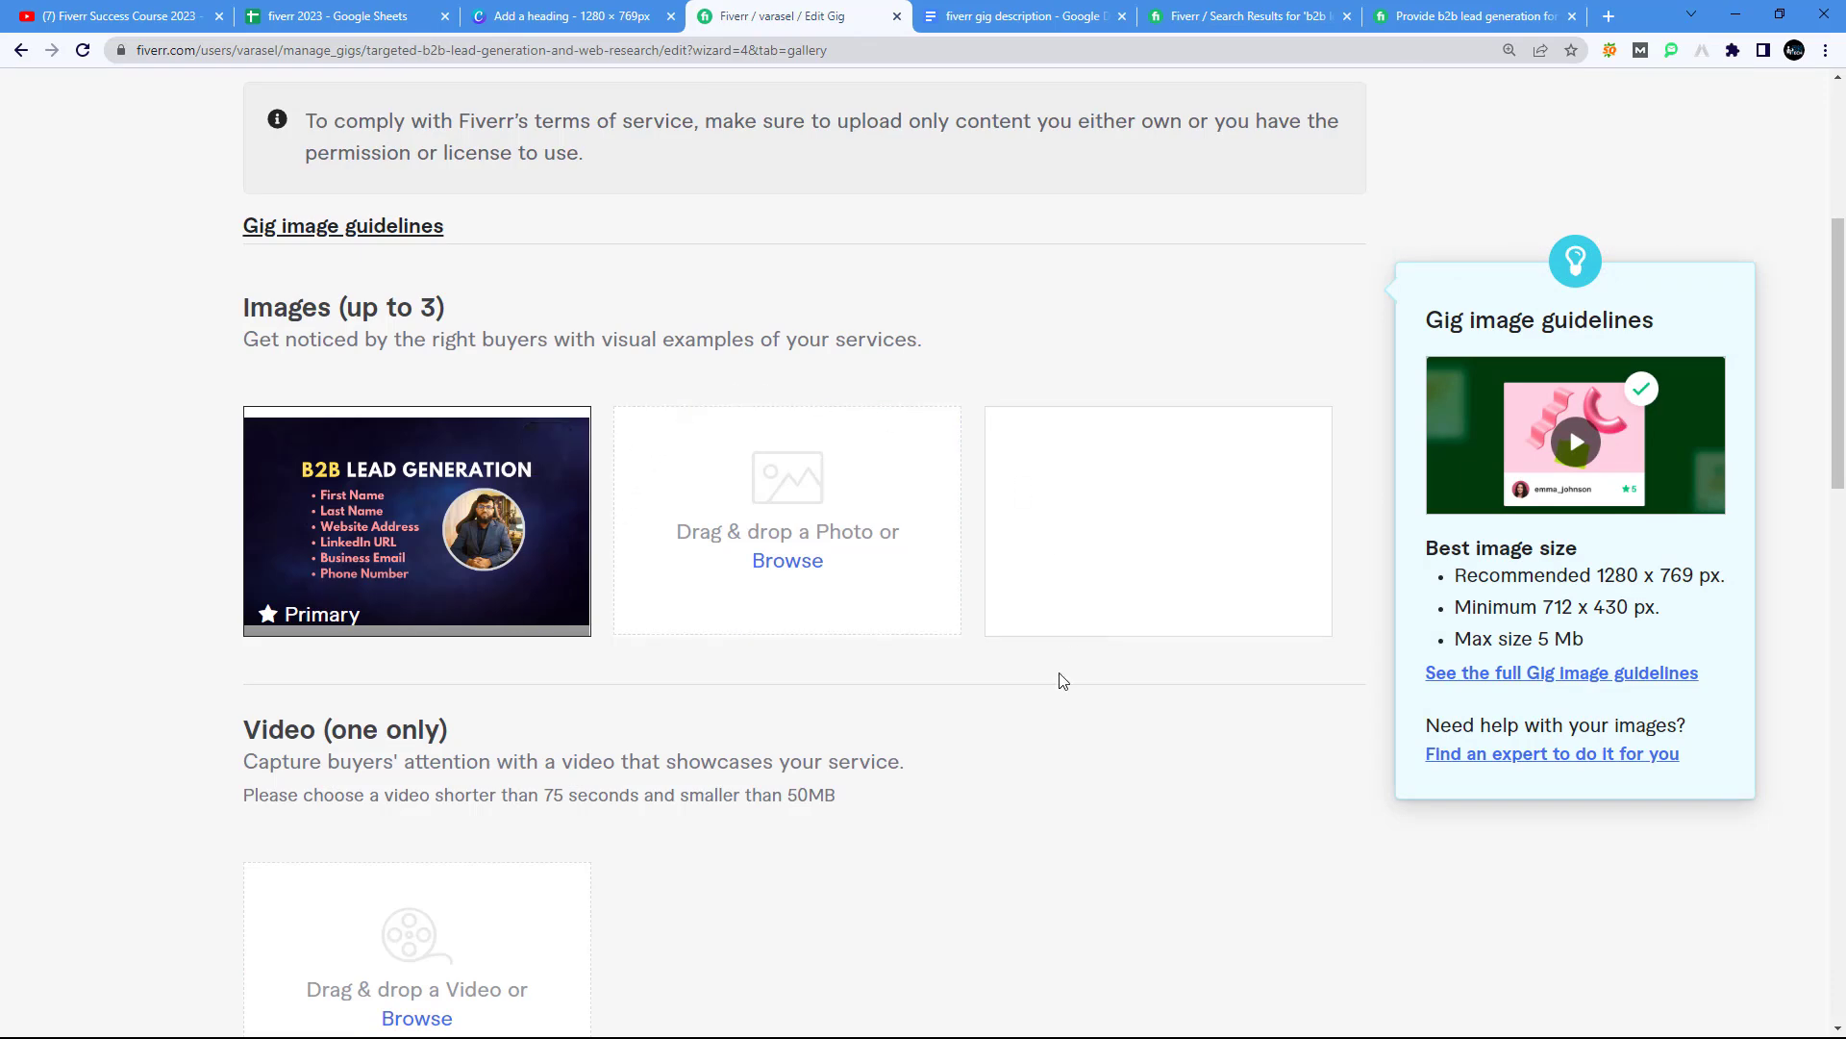
scroll(1096, 787, down, 12)
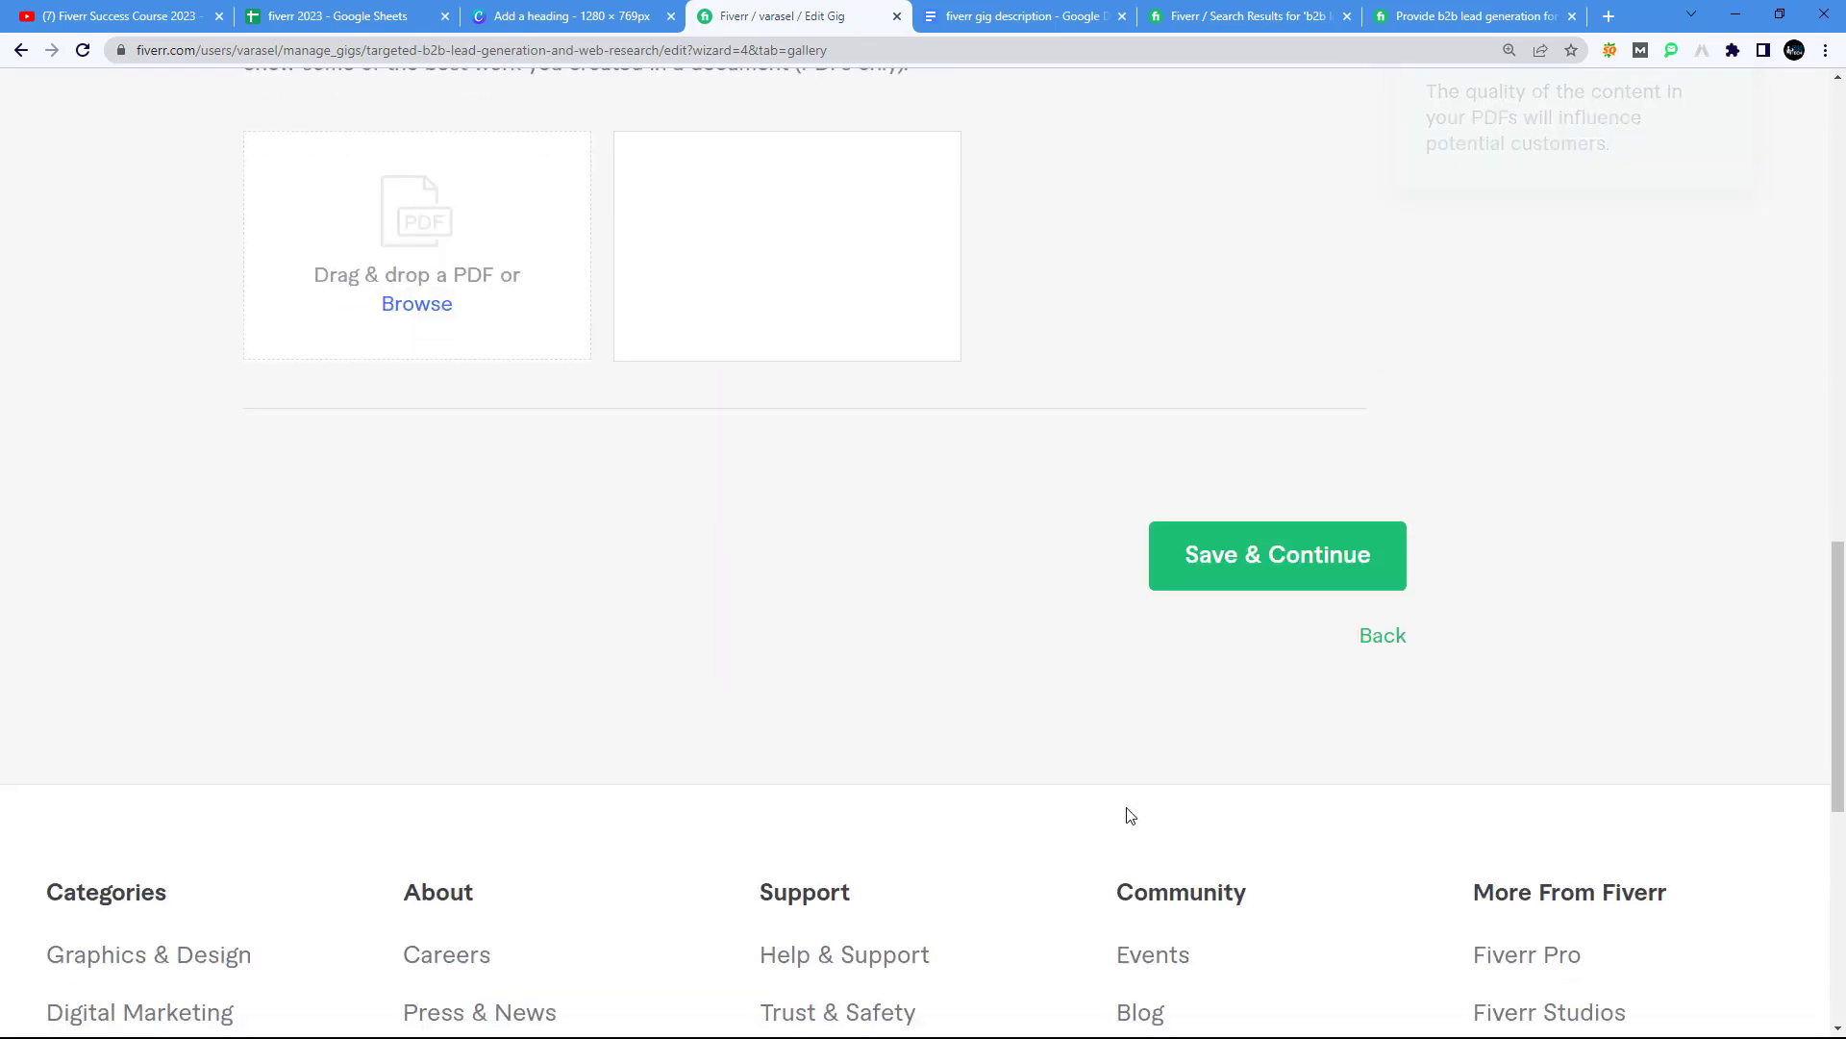
click(1216, 552)
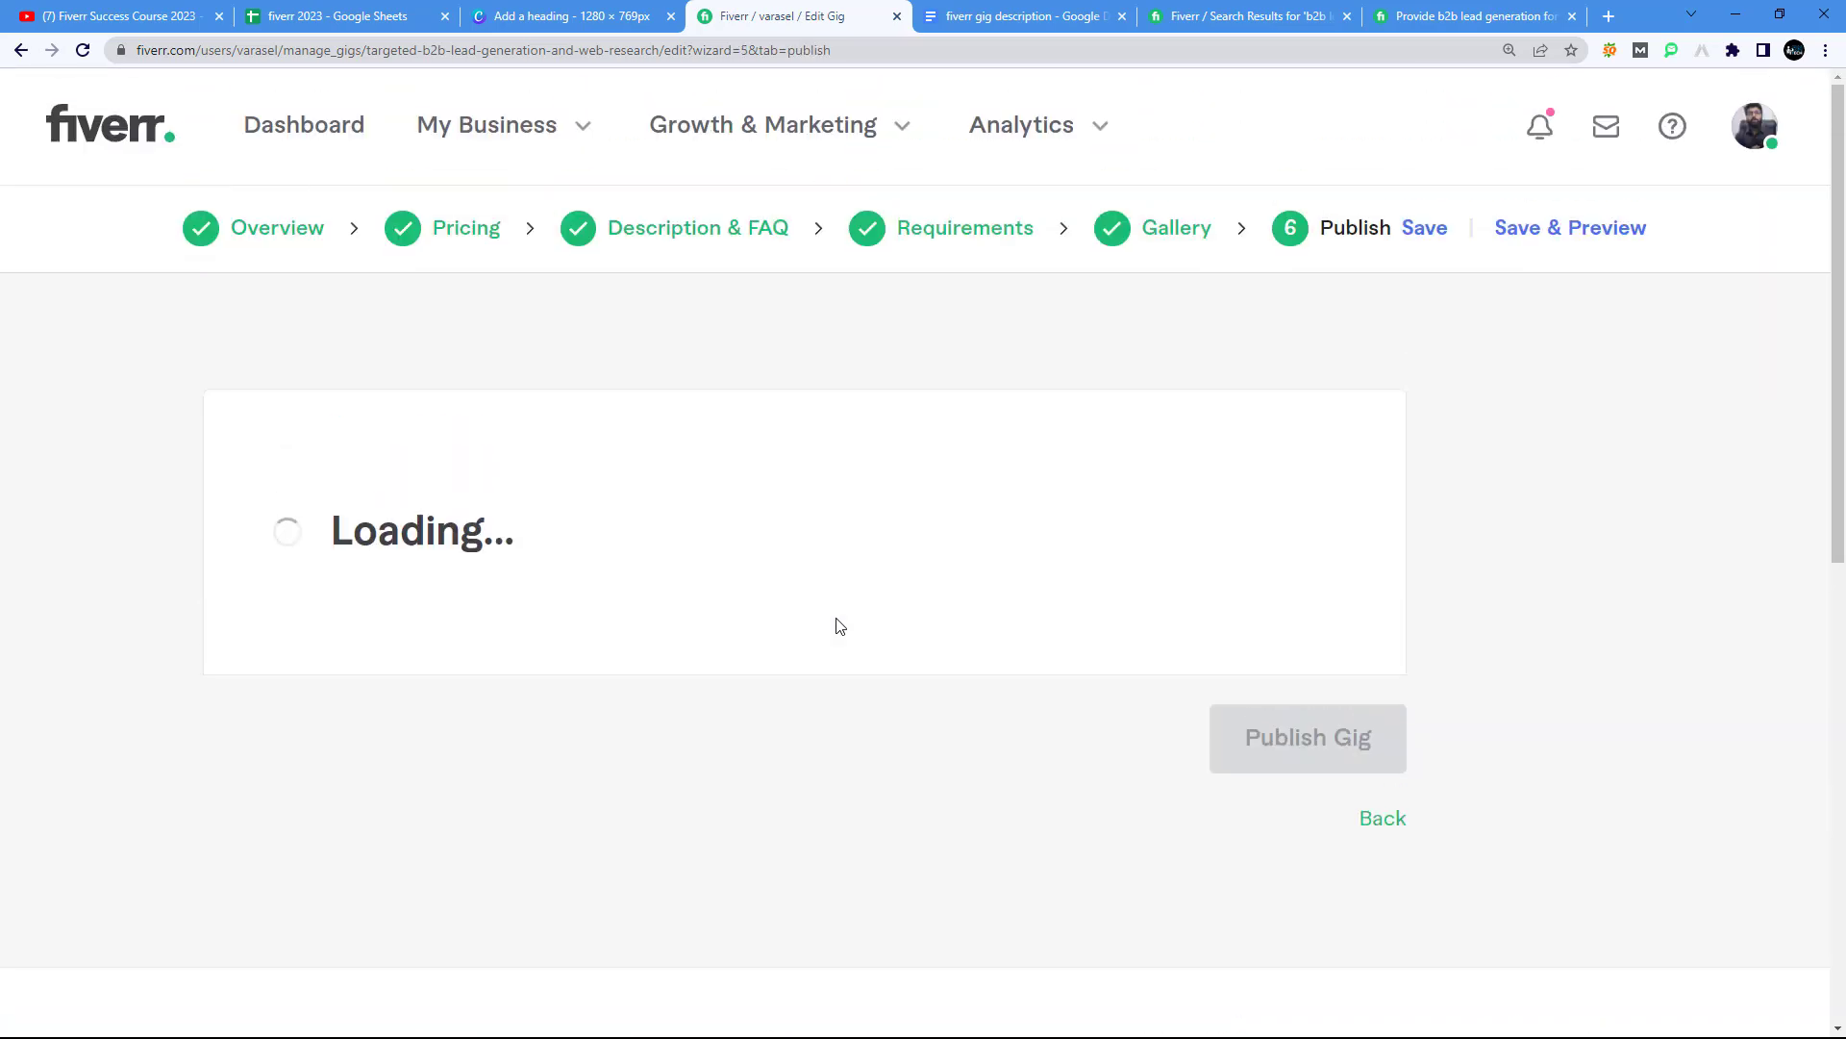
scroll(596, 586, down, 5)
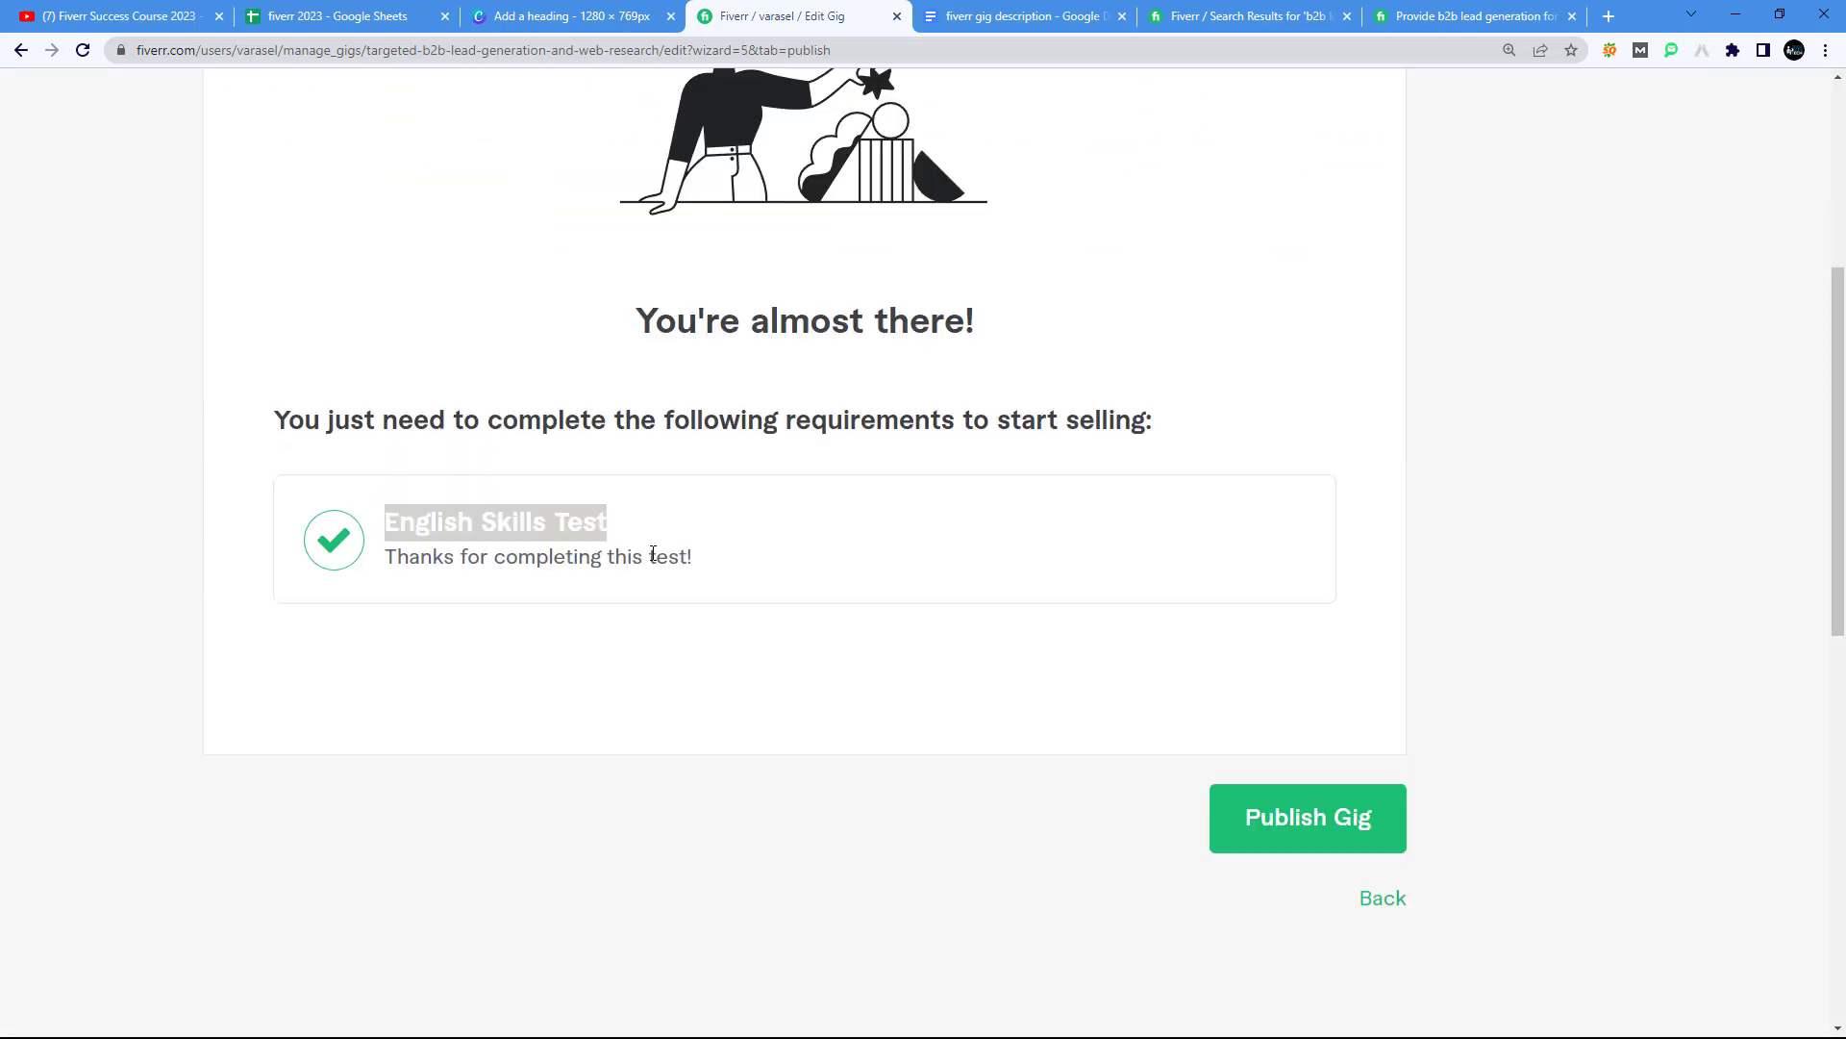